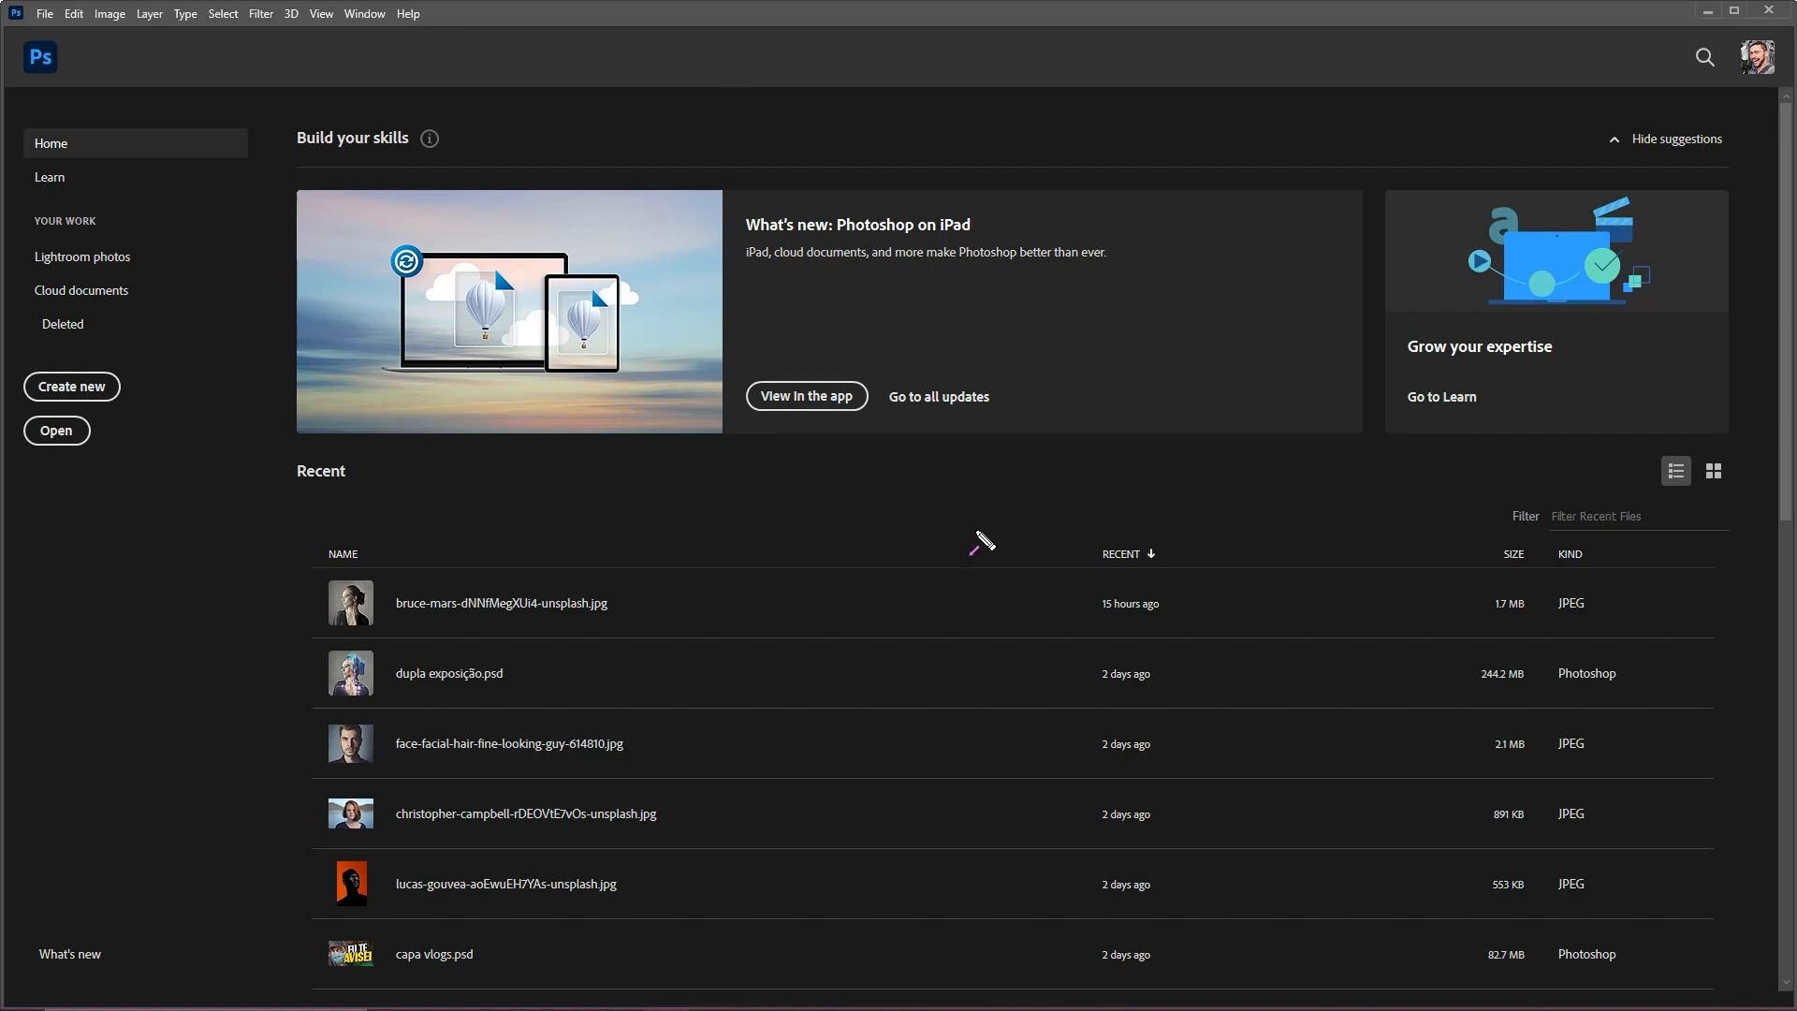
left_click_drag(899, 696, 1359, 246)
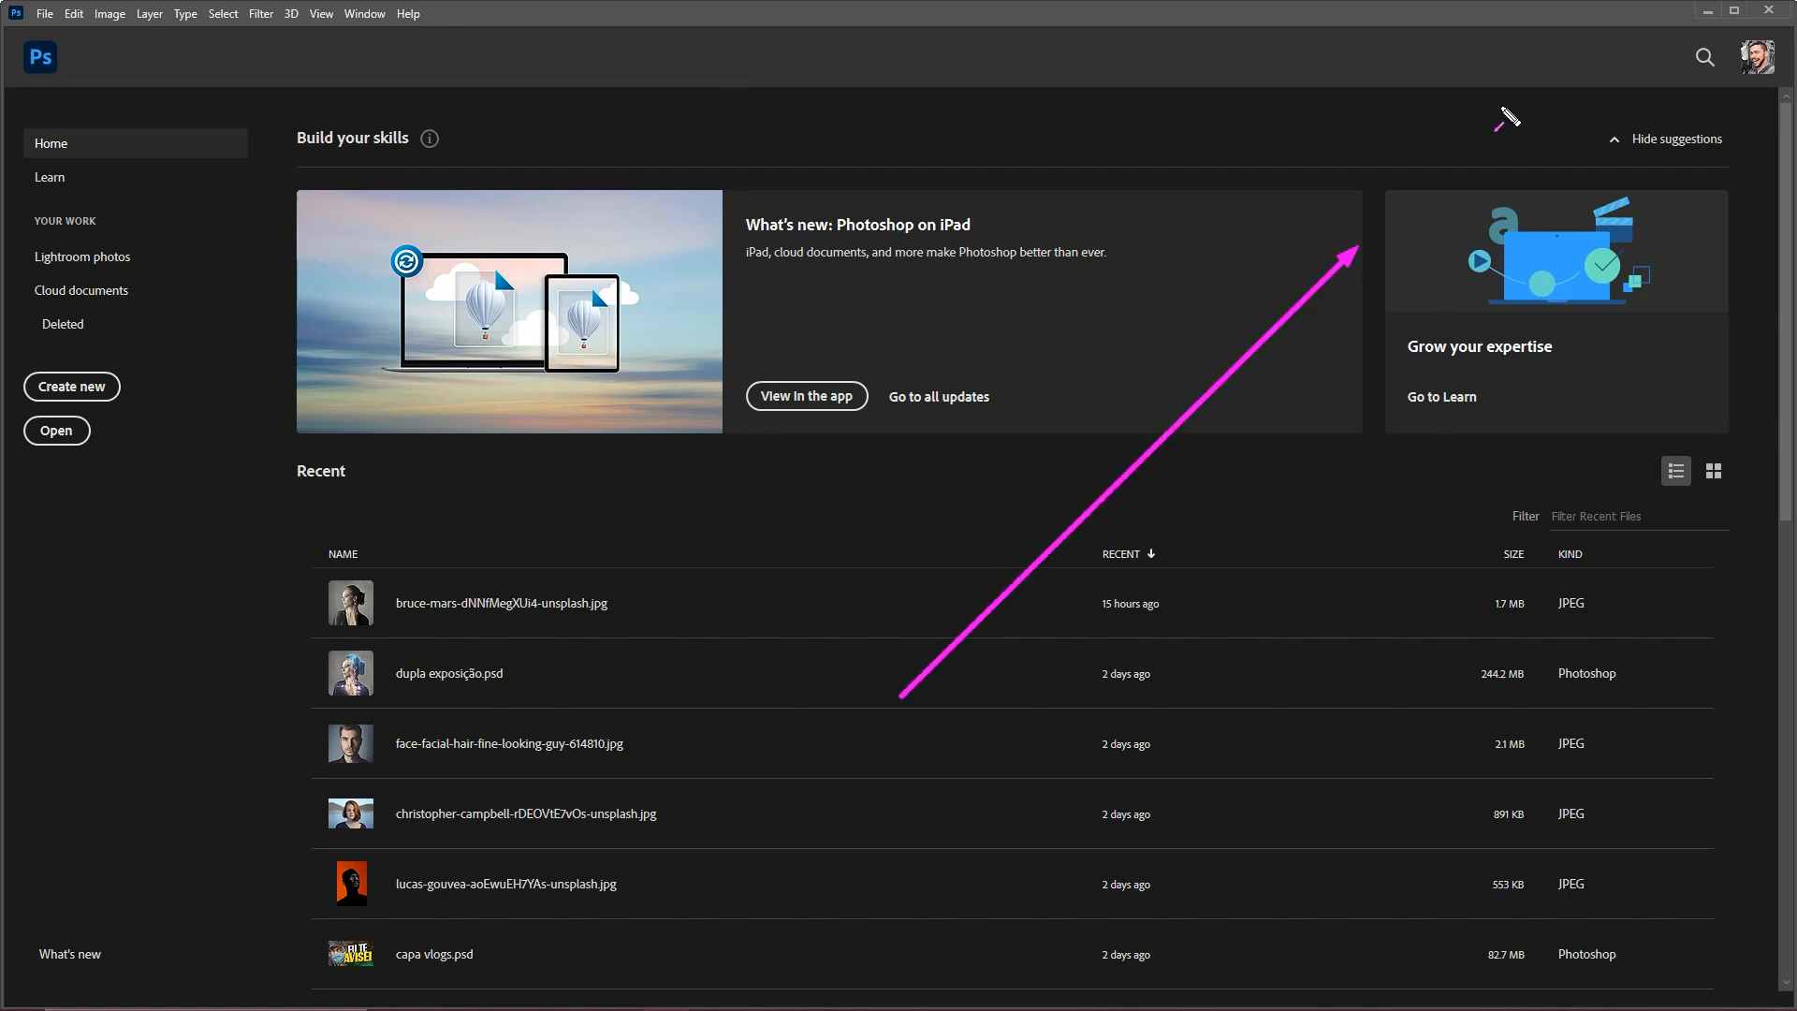
mouse_move(1509, 117)
left_mouse_down()
mouse_move(1659, 117)
mouse_move(1620, 117)
left_mouse_up()
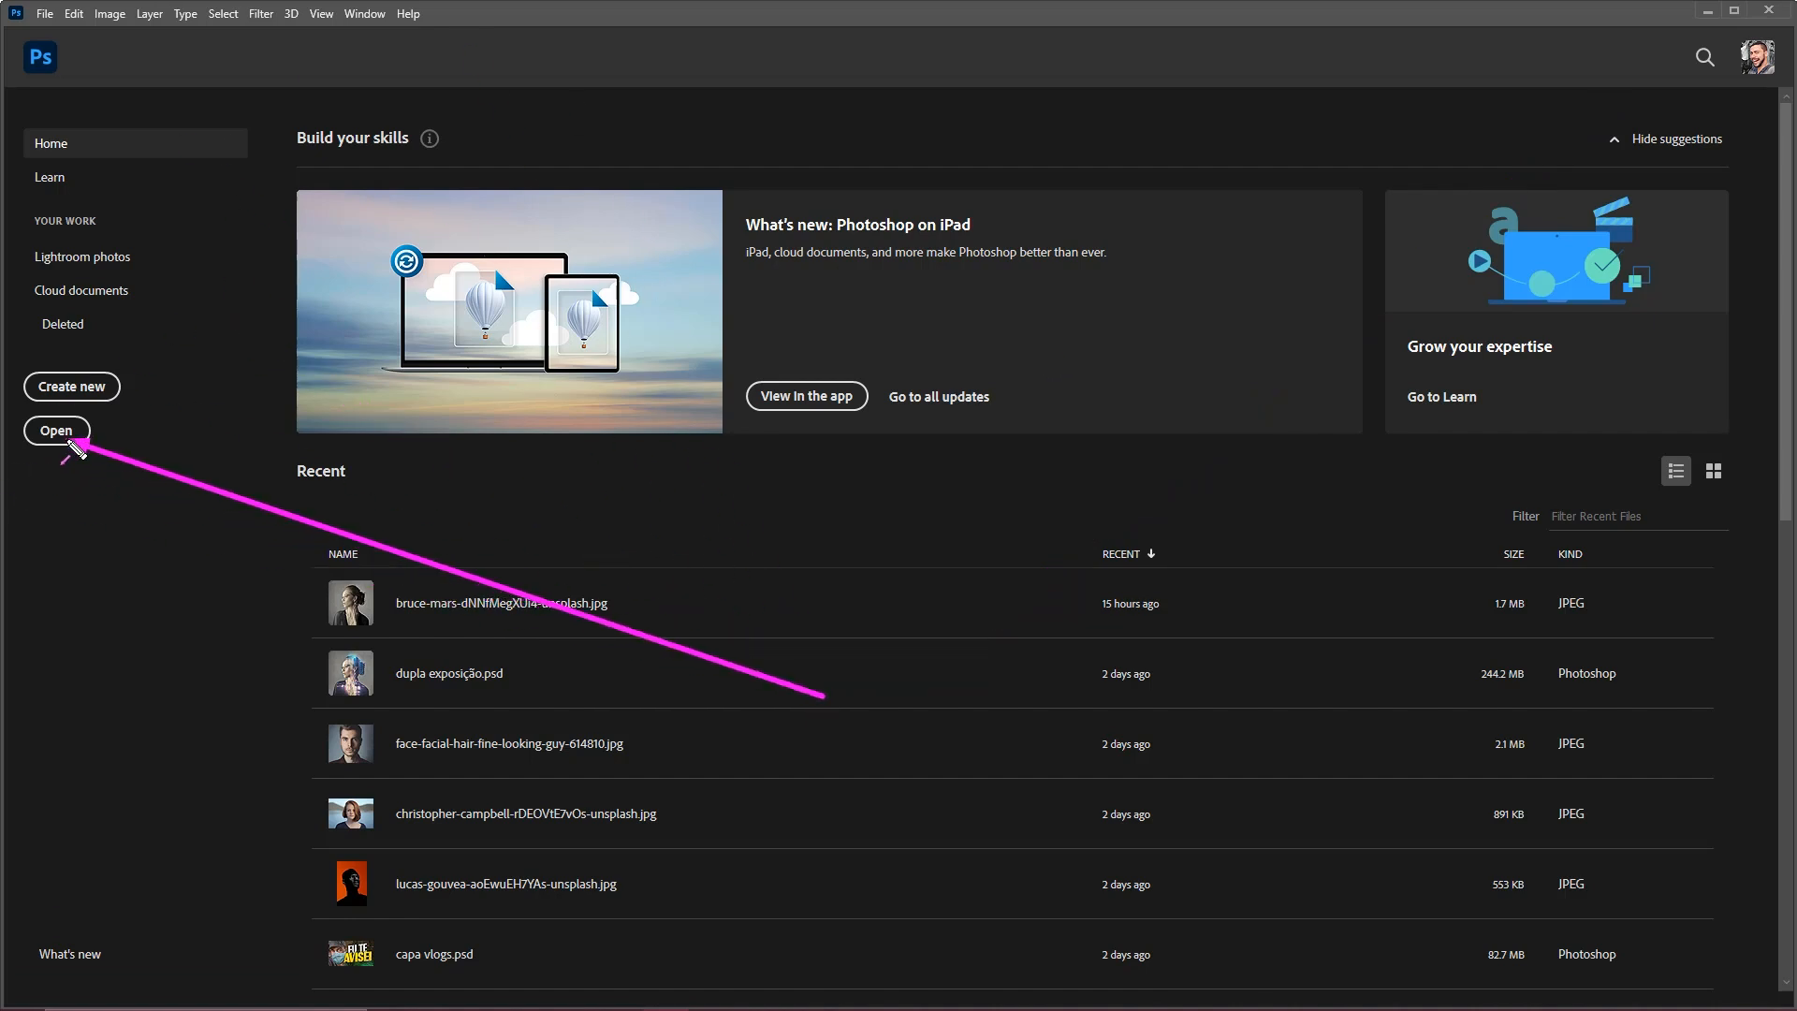
- Open the image bruce-mars-dNNfMegXUi4-unsplash.jpg from the montagem folder
left_click(58, 431)
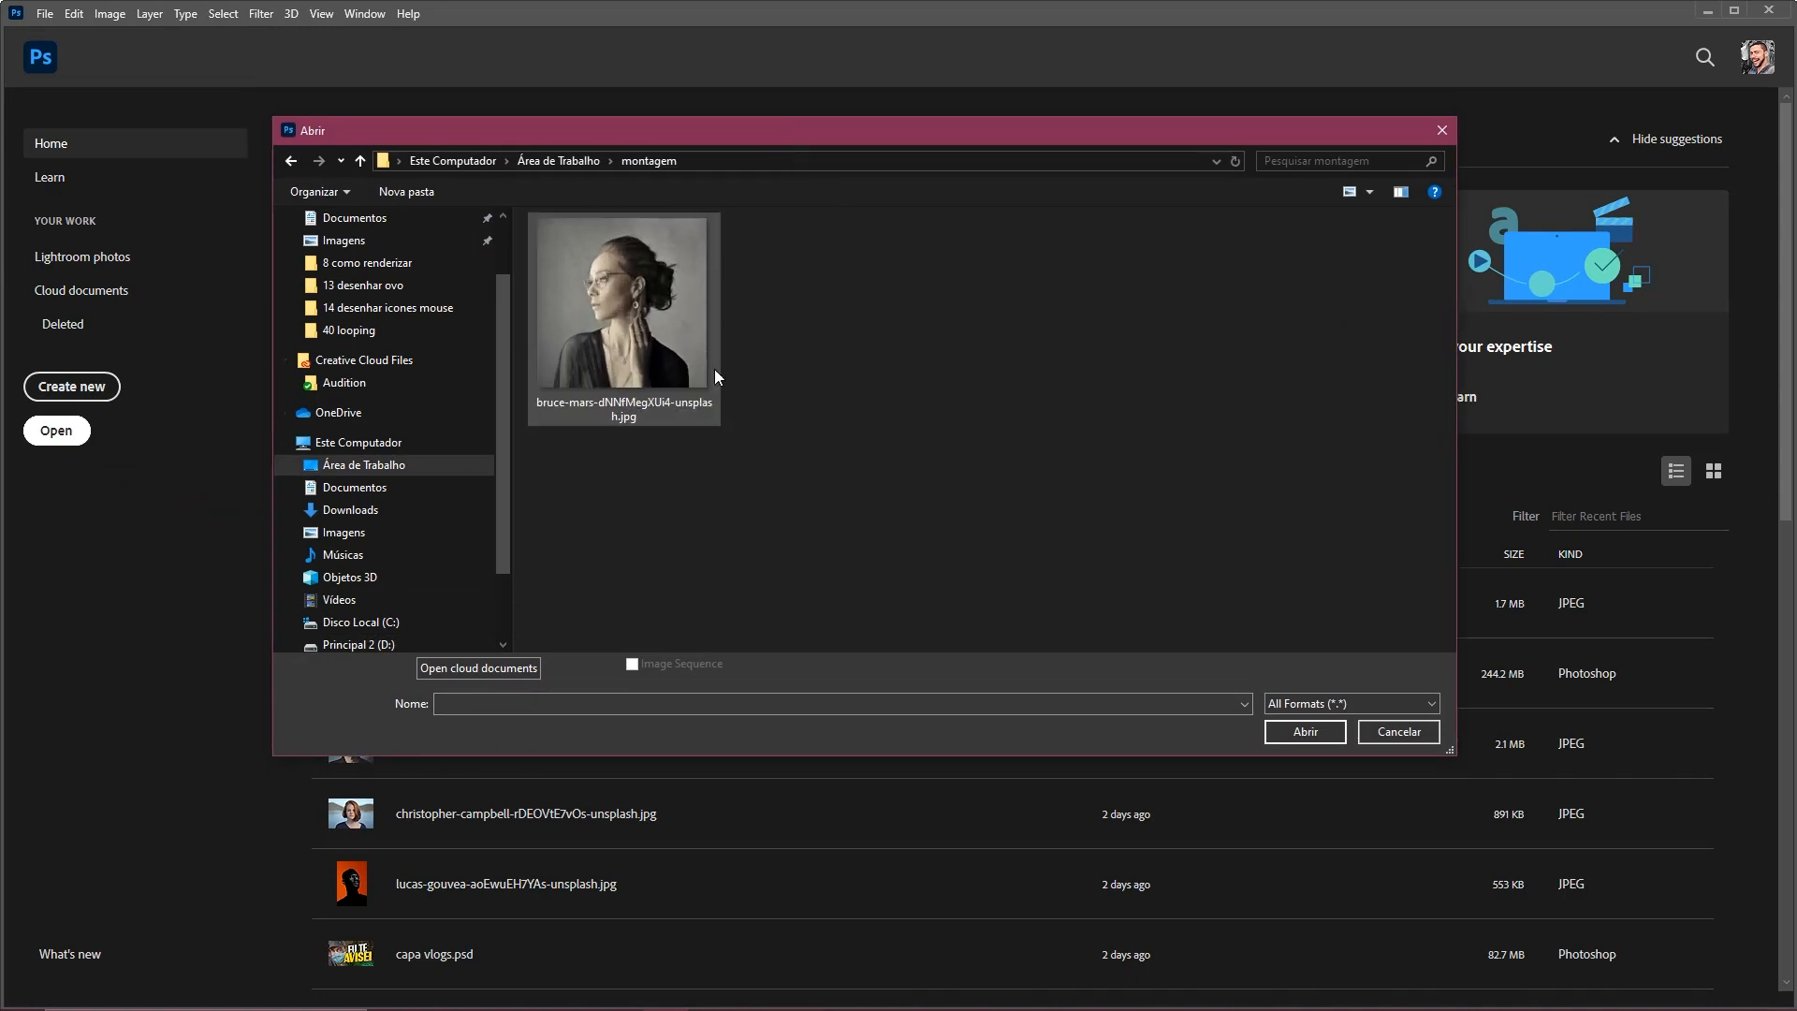
left_click(715, 371)
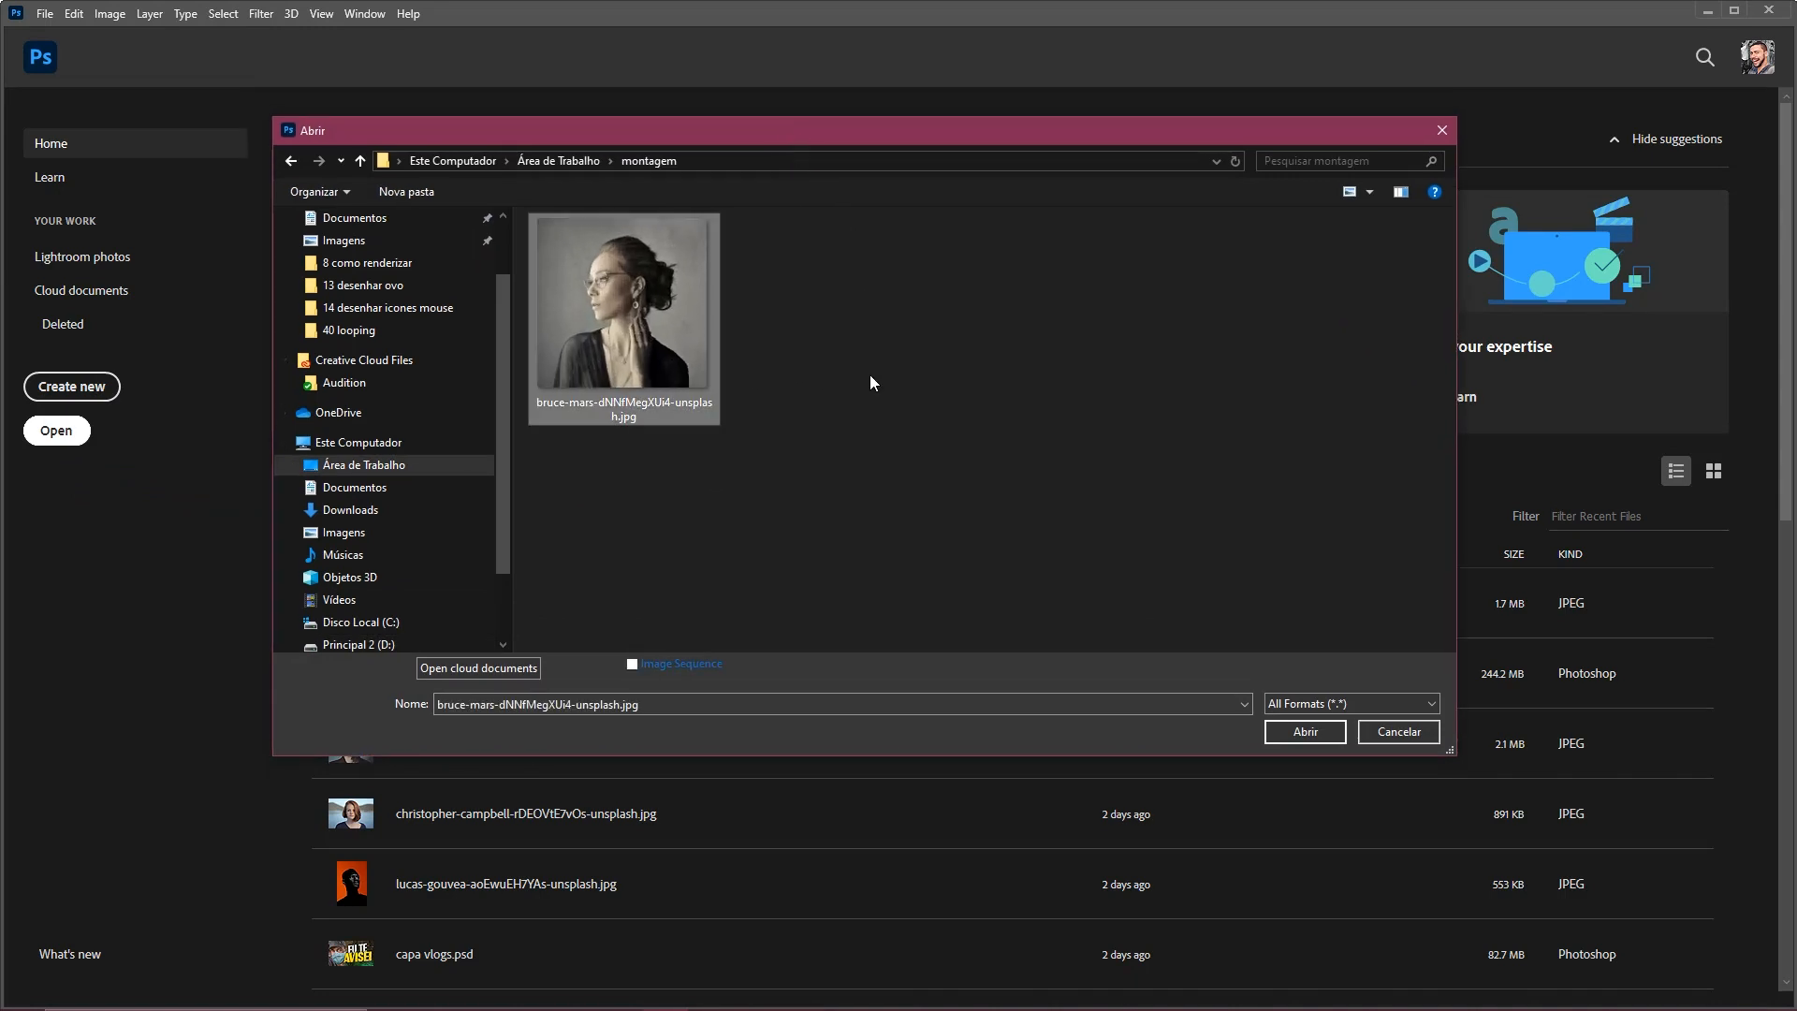
left_click_drag(864, 412, 871, 388)
key("y")
mouse_move(511, 644)
left_mouse_down()
mouse_move(637, 311)
mouse_move(666, 301)
mouse_move(694, 329)
left_mouse_up()
mouse_move(608, 547)
left_mouse_down()
mouse_move(644, 355)
mouse_move(700, 323)
left_mouse_up()
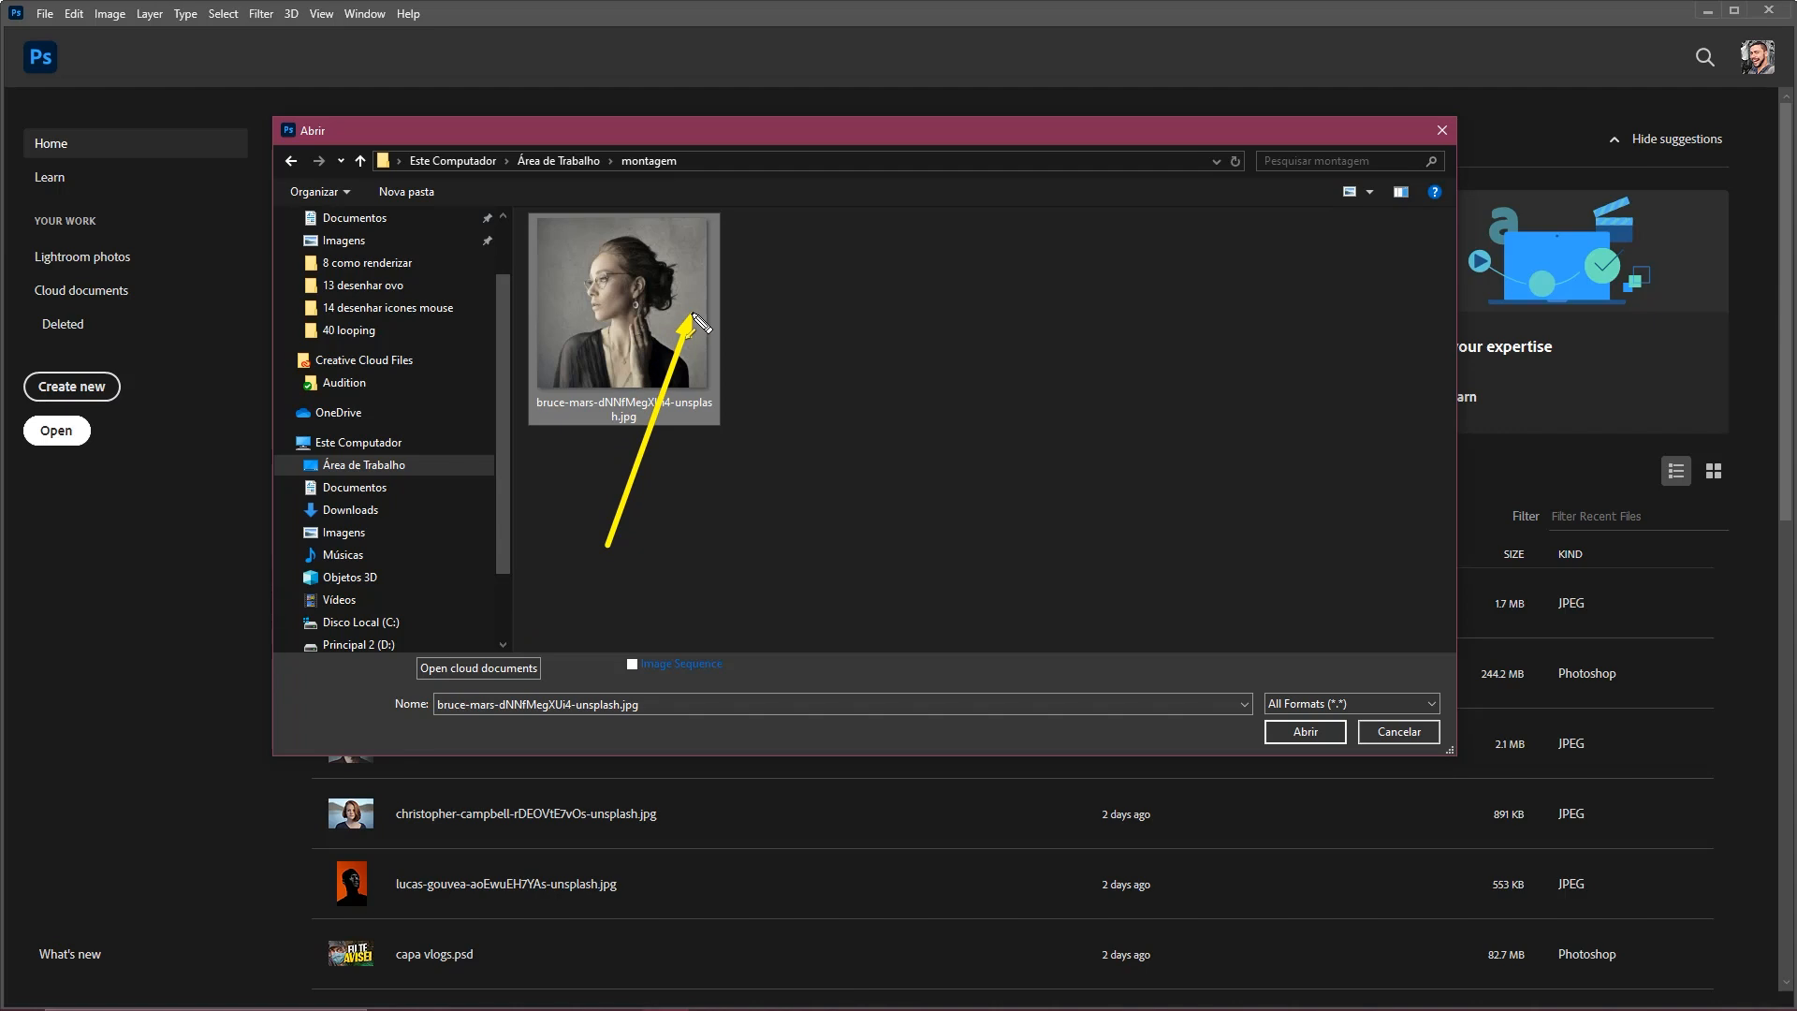
mouse_move(697, 320)
left_mouse_down()
mouse_move(629, 348)
mouse_move(608, 254)
mouse_move(629, 360)
mouse_move(577, 362)
mouse_move(634, 349)
mouse_move(611, 301)
mouse_move(692, 286)
mouse_move(688, 338)
mouse_move(612, 352)
mouse_move(617, 321)
mouse_move(662, 362)
mouse_move(607, 260)
mouse_move(639, 286)
mouse_move(632, 379)
mouse_move(683, 314)
left_mouse_up()
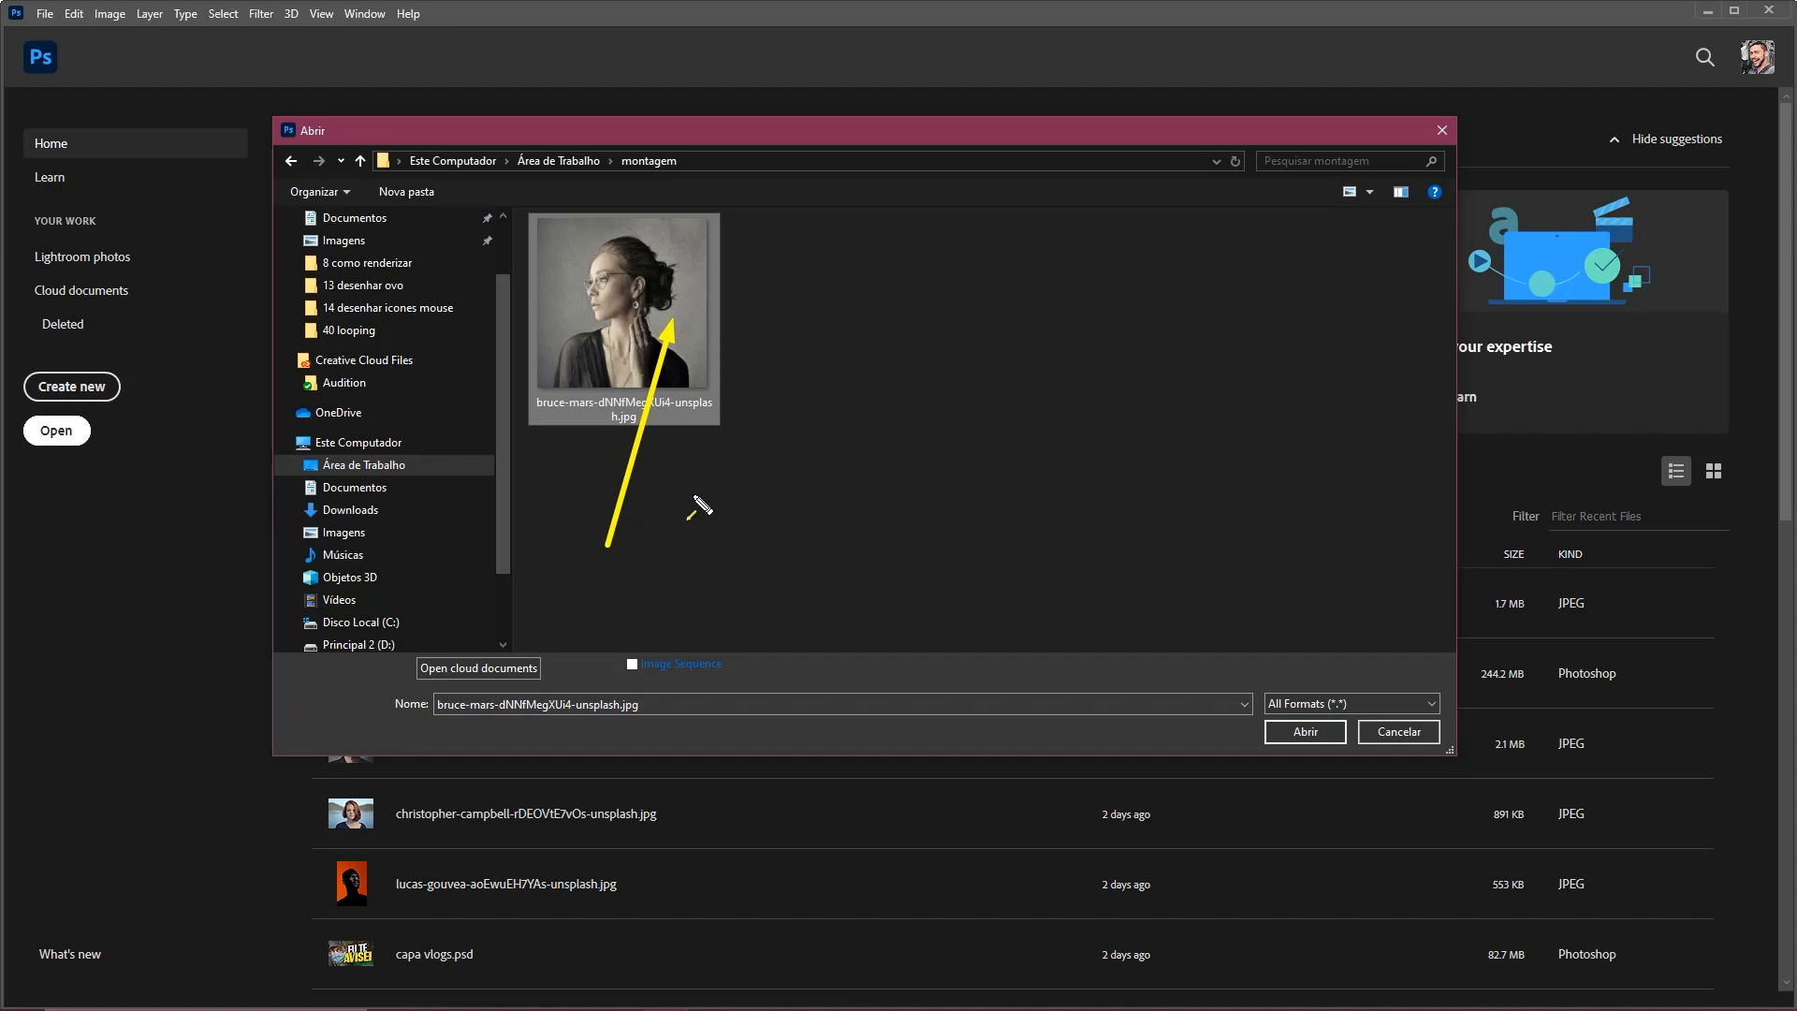
left_click_drag(633, 592, 657, 504)
double_click(653, 299)
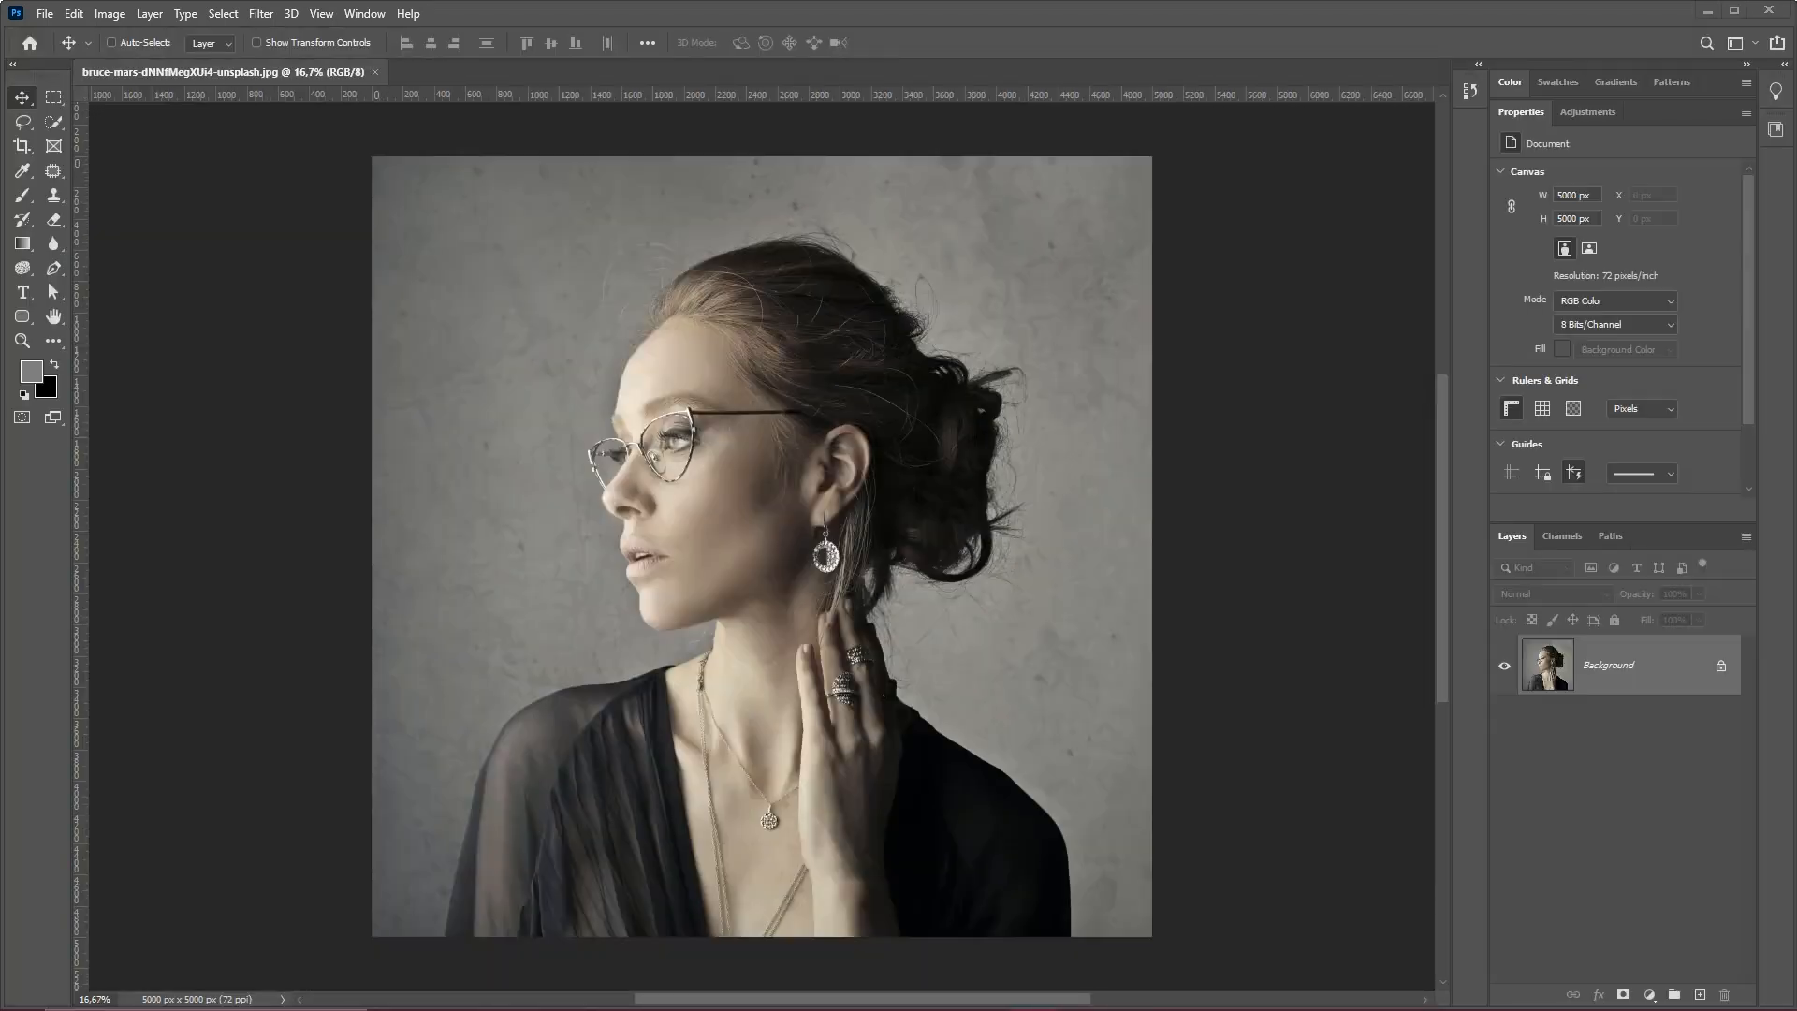
key("ctrl+shift+d")
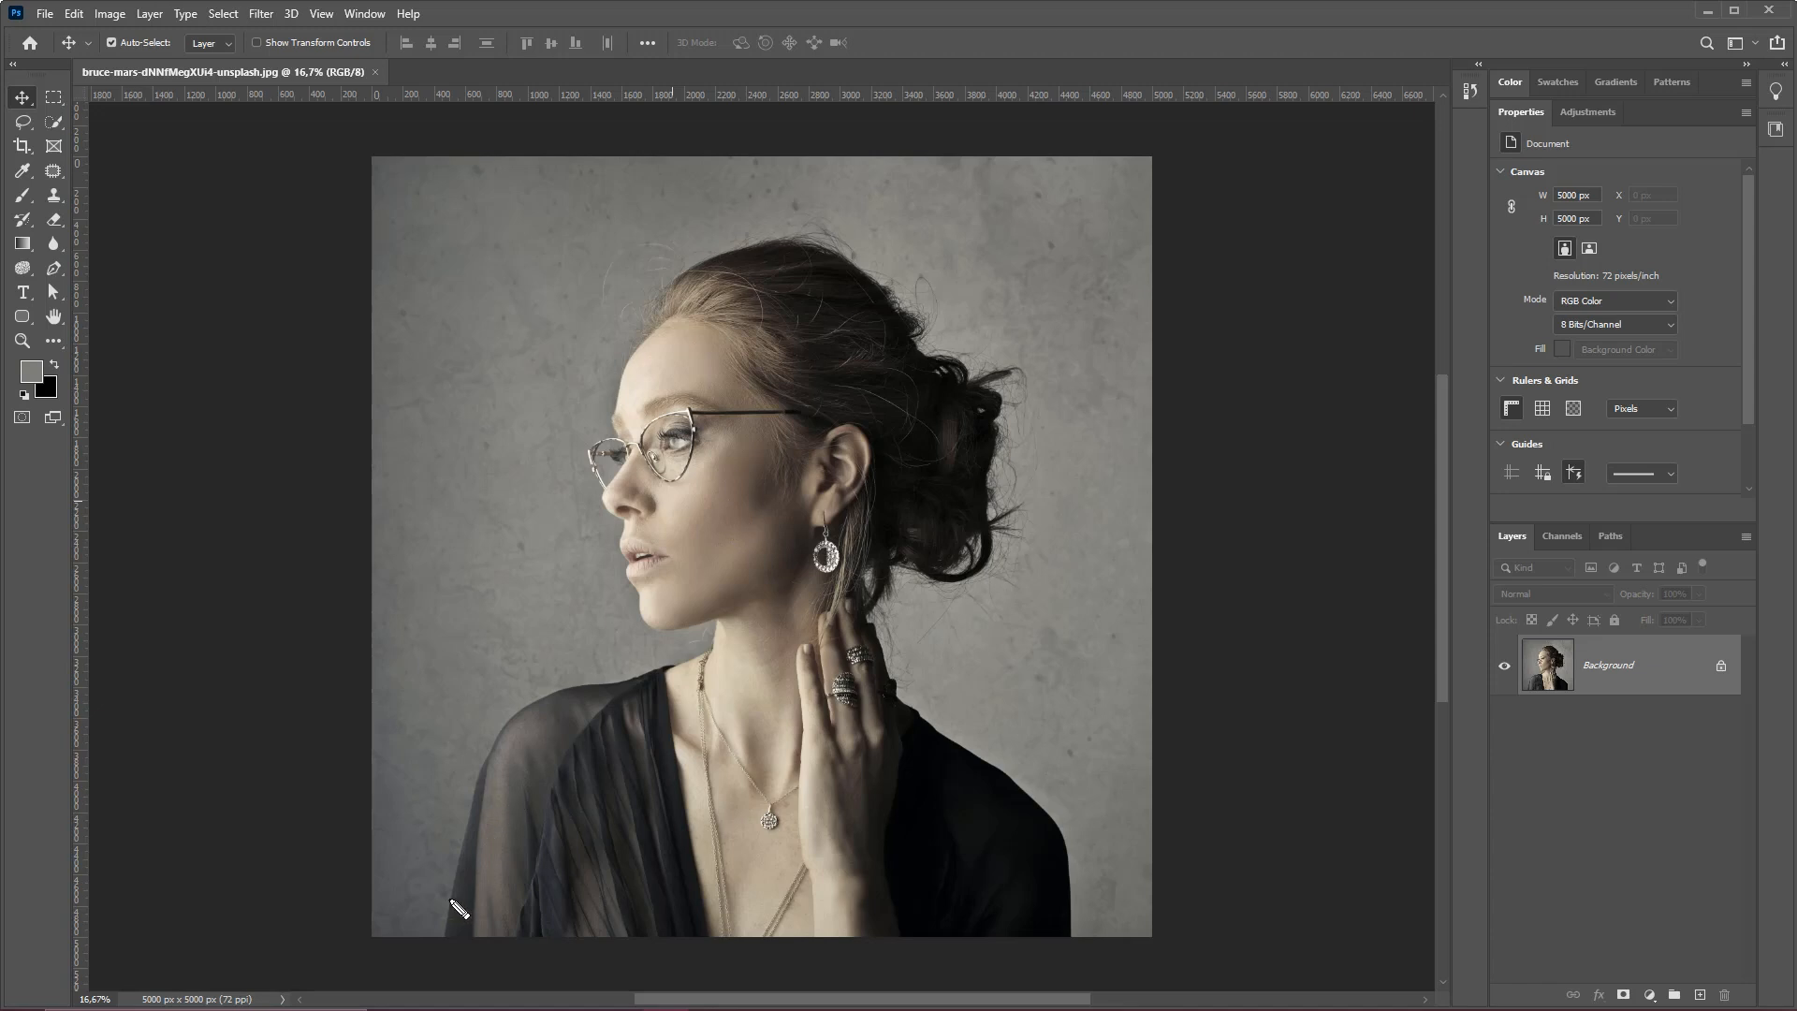
mouse_move(440, 941)
left_mouse_down()
mouse_move(514, 744)
mouse_move(734, 642)
mouse_move(668, 612)
mouse_move(649, 505)
mouse_move(681, 342)
mouse_move(962, 310)
mouse_move(963, 478)
mouse_move(890, 642)
mouse_move(1037, 772)
left_mouse_up()
key("e")
left_click_drag(518, 454, 71, 131)
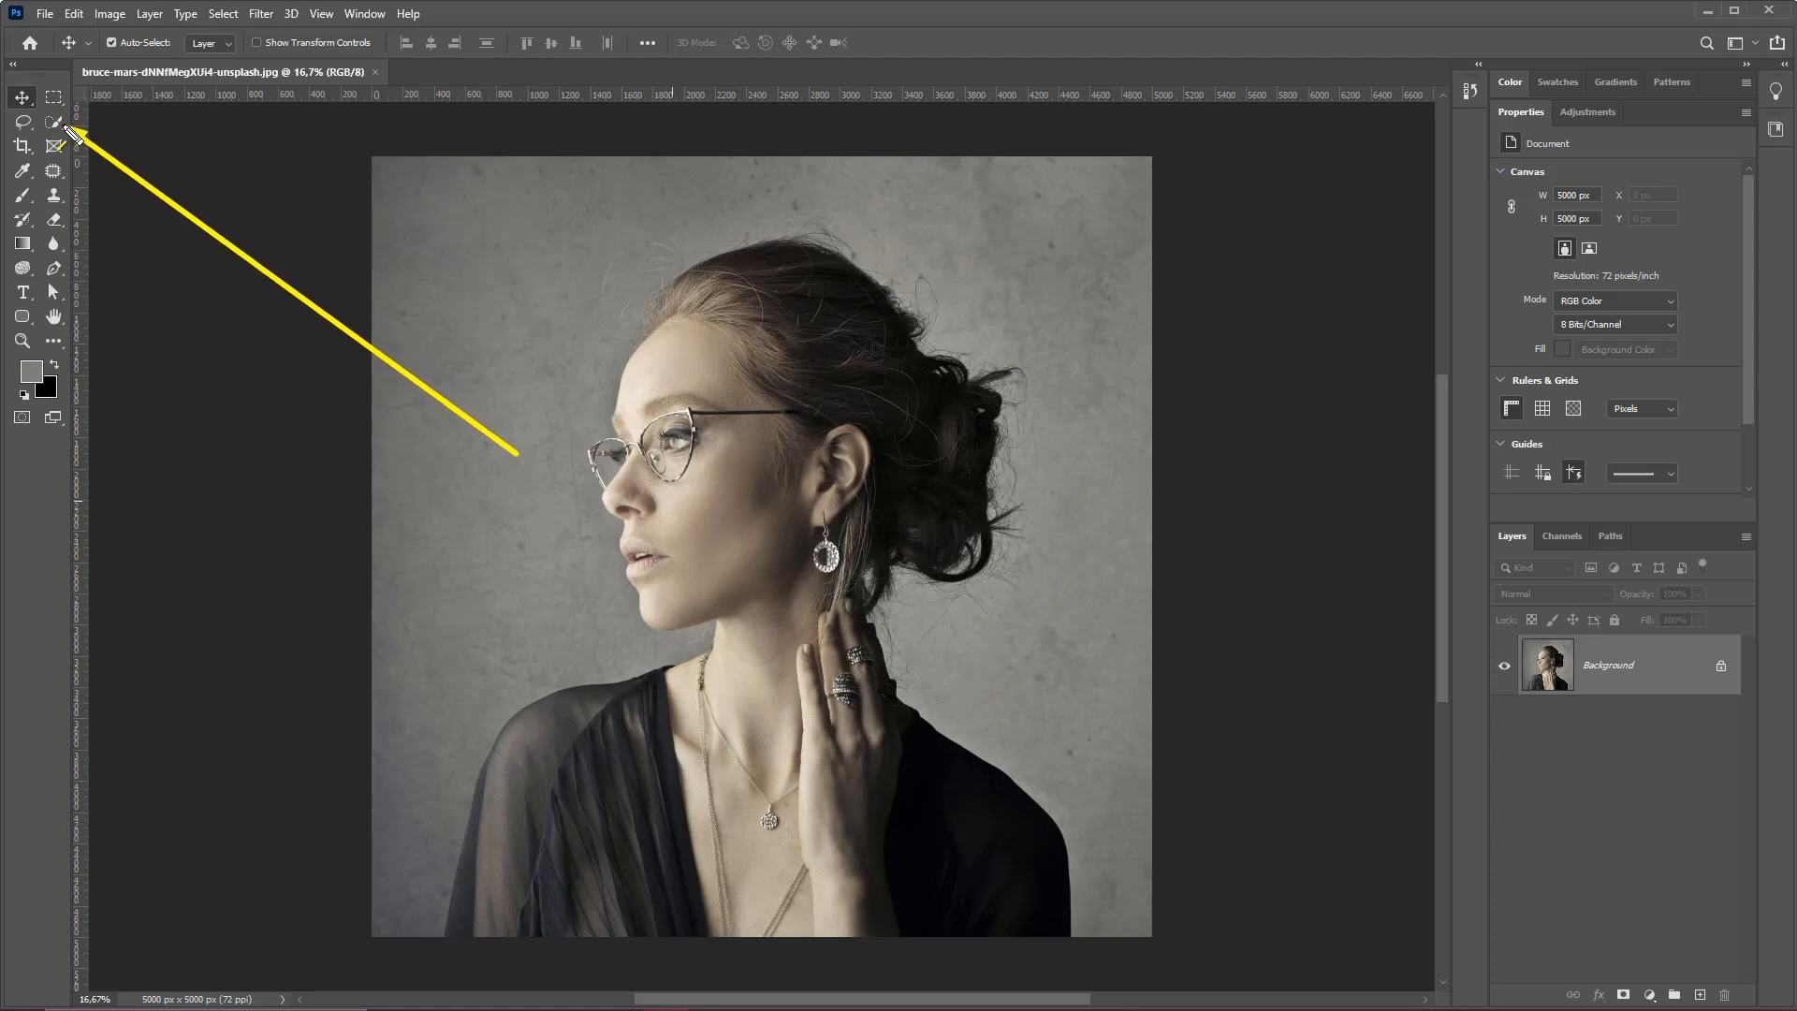
key("Escape")
- Select the woman from her hair down to both shoulders with the Quick Selection Tool
left_click(54, 123)
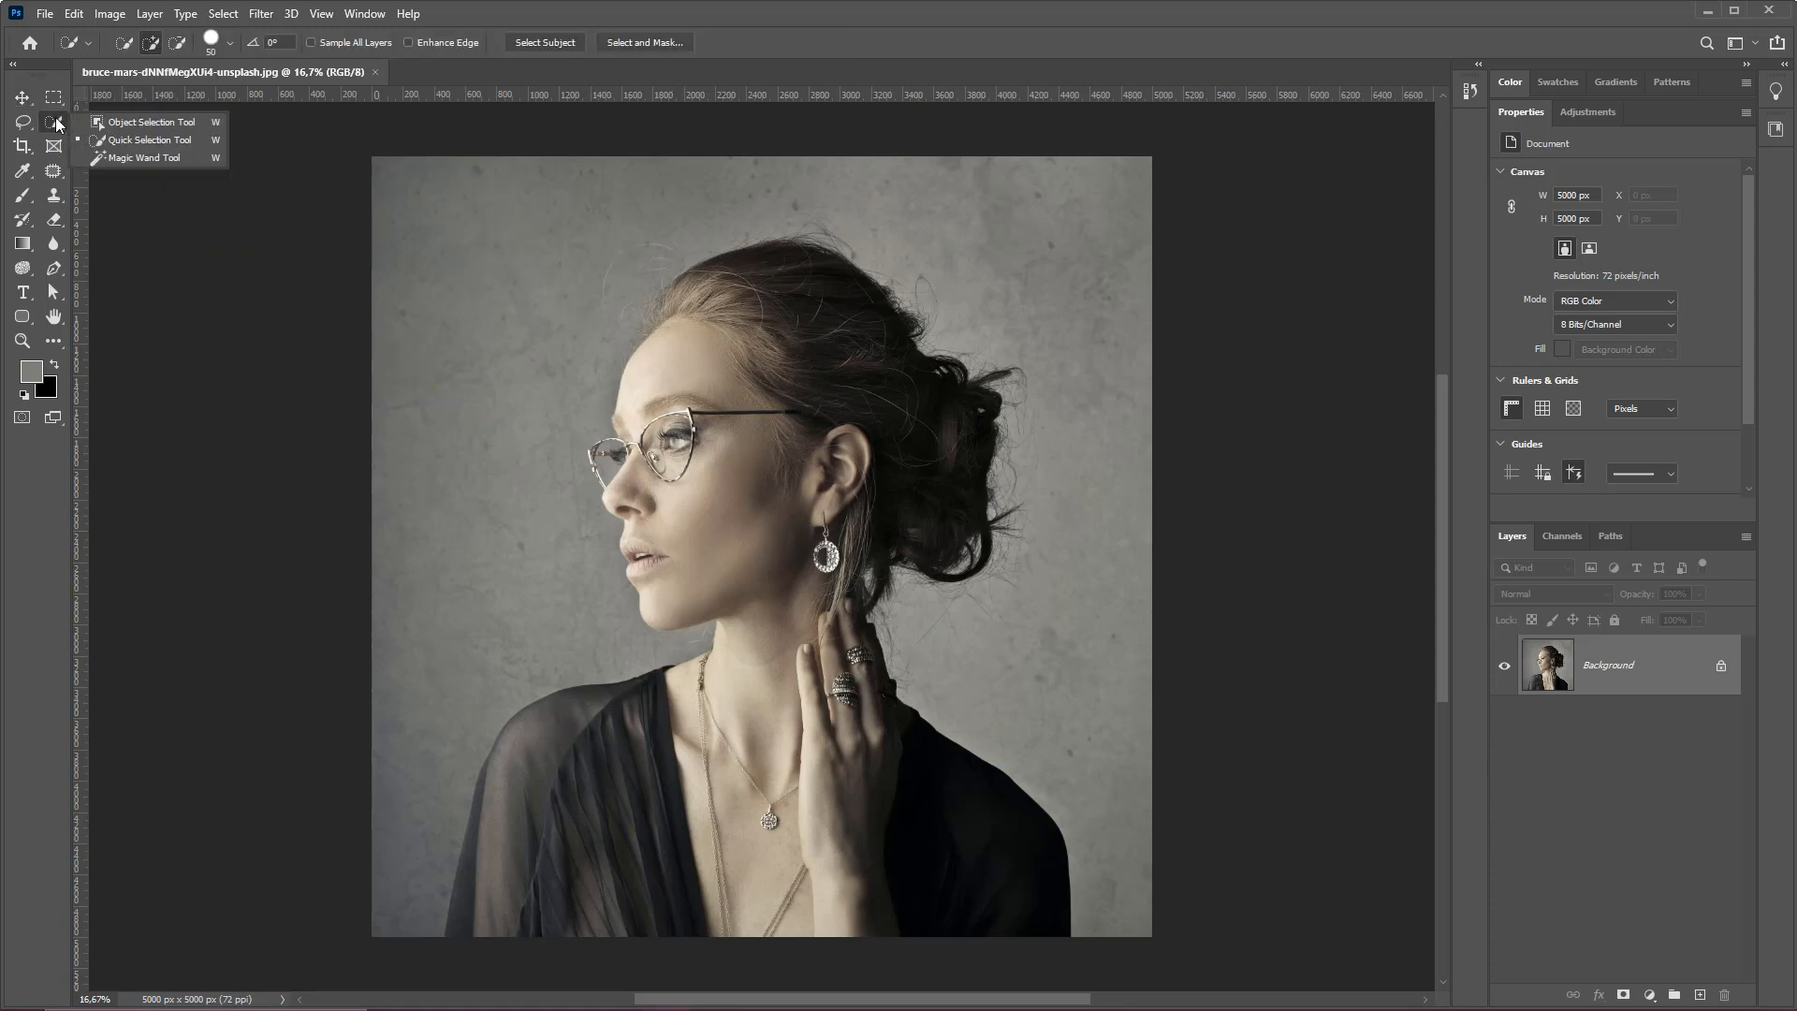
left_click(138, 140)
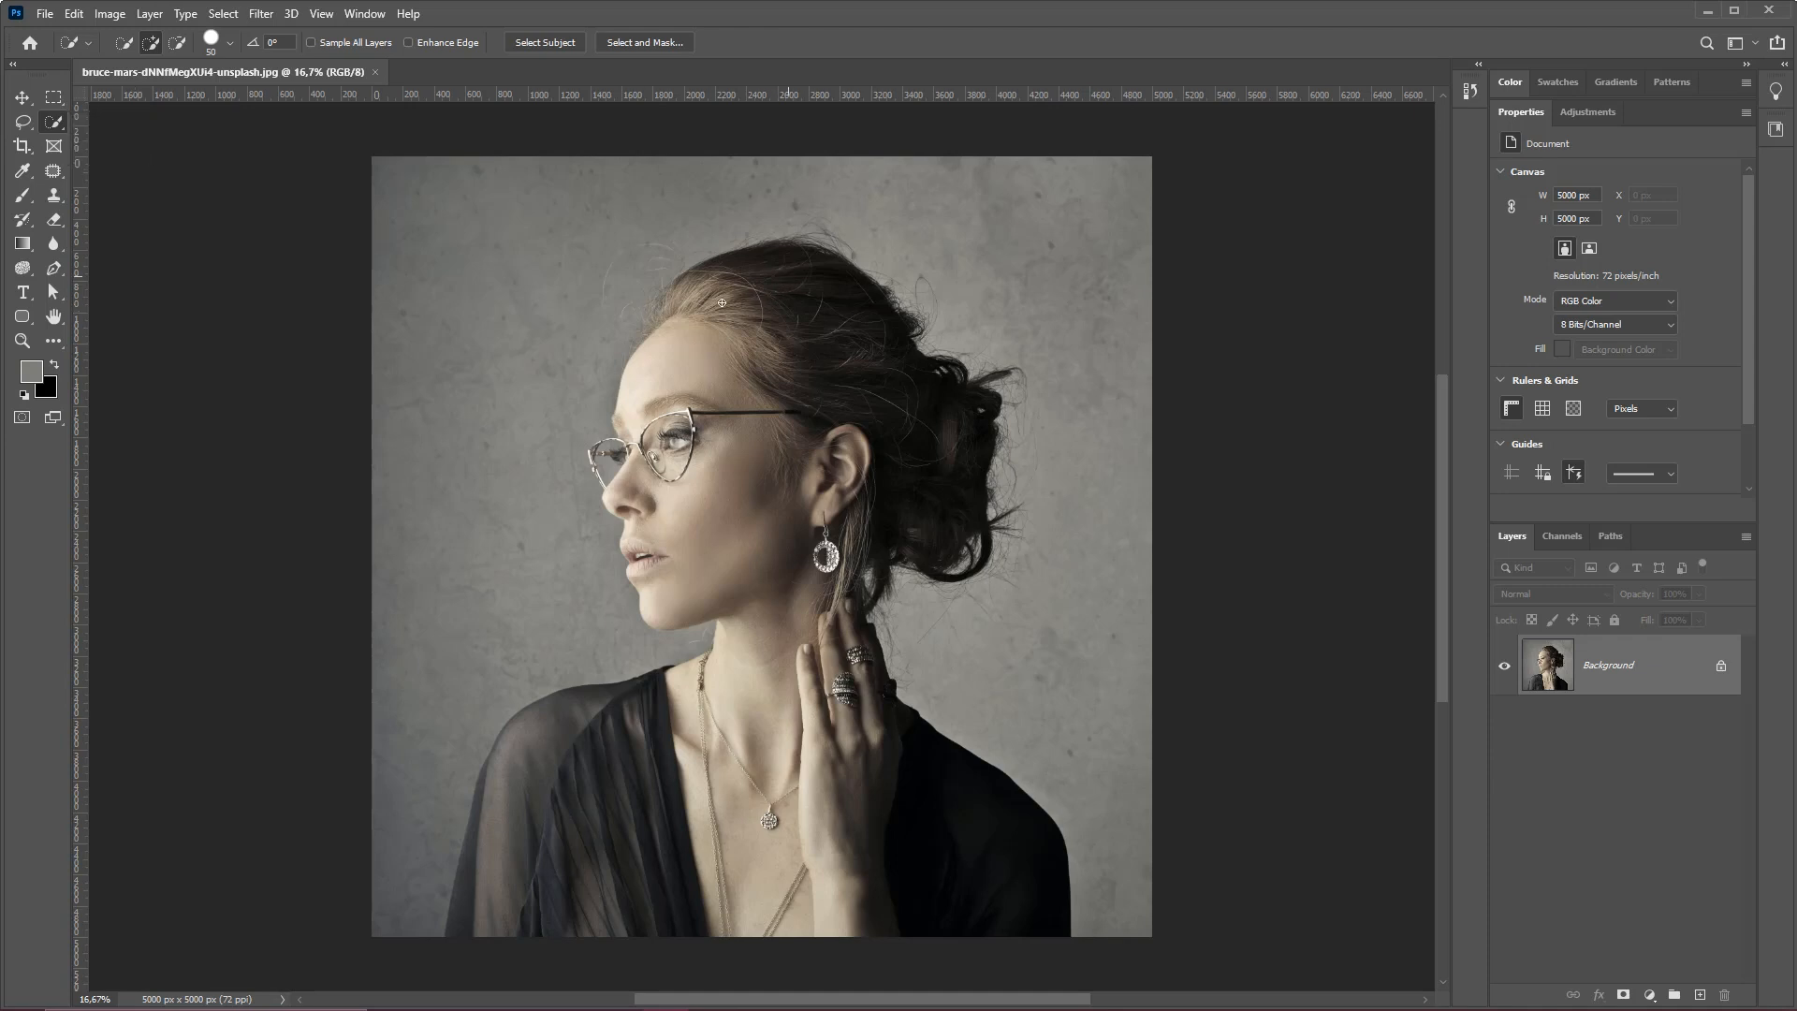
mouse_move(721, 302)
left_mouse_down()
mouse_move(666, 358)
mouse_move(653, 409)
mouse_move(667, 552)
mouse_move(710, 598)
mouse_move(765, 587)
mouse_move(759, 636)
mouse_move(734, 690)
mouse_move(595, 750)
mouse_move(541, 813)
left_mouse_up()
mouse_move(469, 931)
left_mouse_down()
mouse_move(471, 884)
mouse_move(565, 789)
mouse_move(823, 737)
mouse_move(890, 751)
mouse_move(959, 840)
left_mouse_up()
- Extend the quick selection along the woman's front hairline and inspect its edge around the glasses
key("z")
left_click_drag(674, 314, 752, 382)
key("space")
left_click_drag(758, 428, 770, 390)
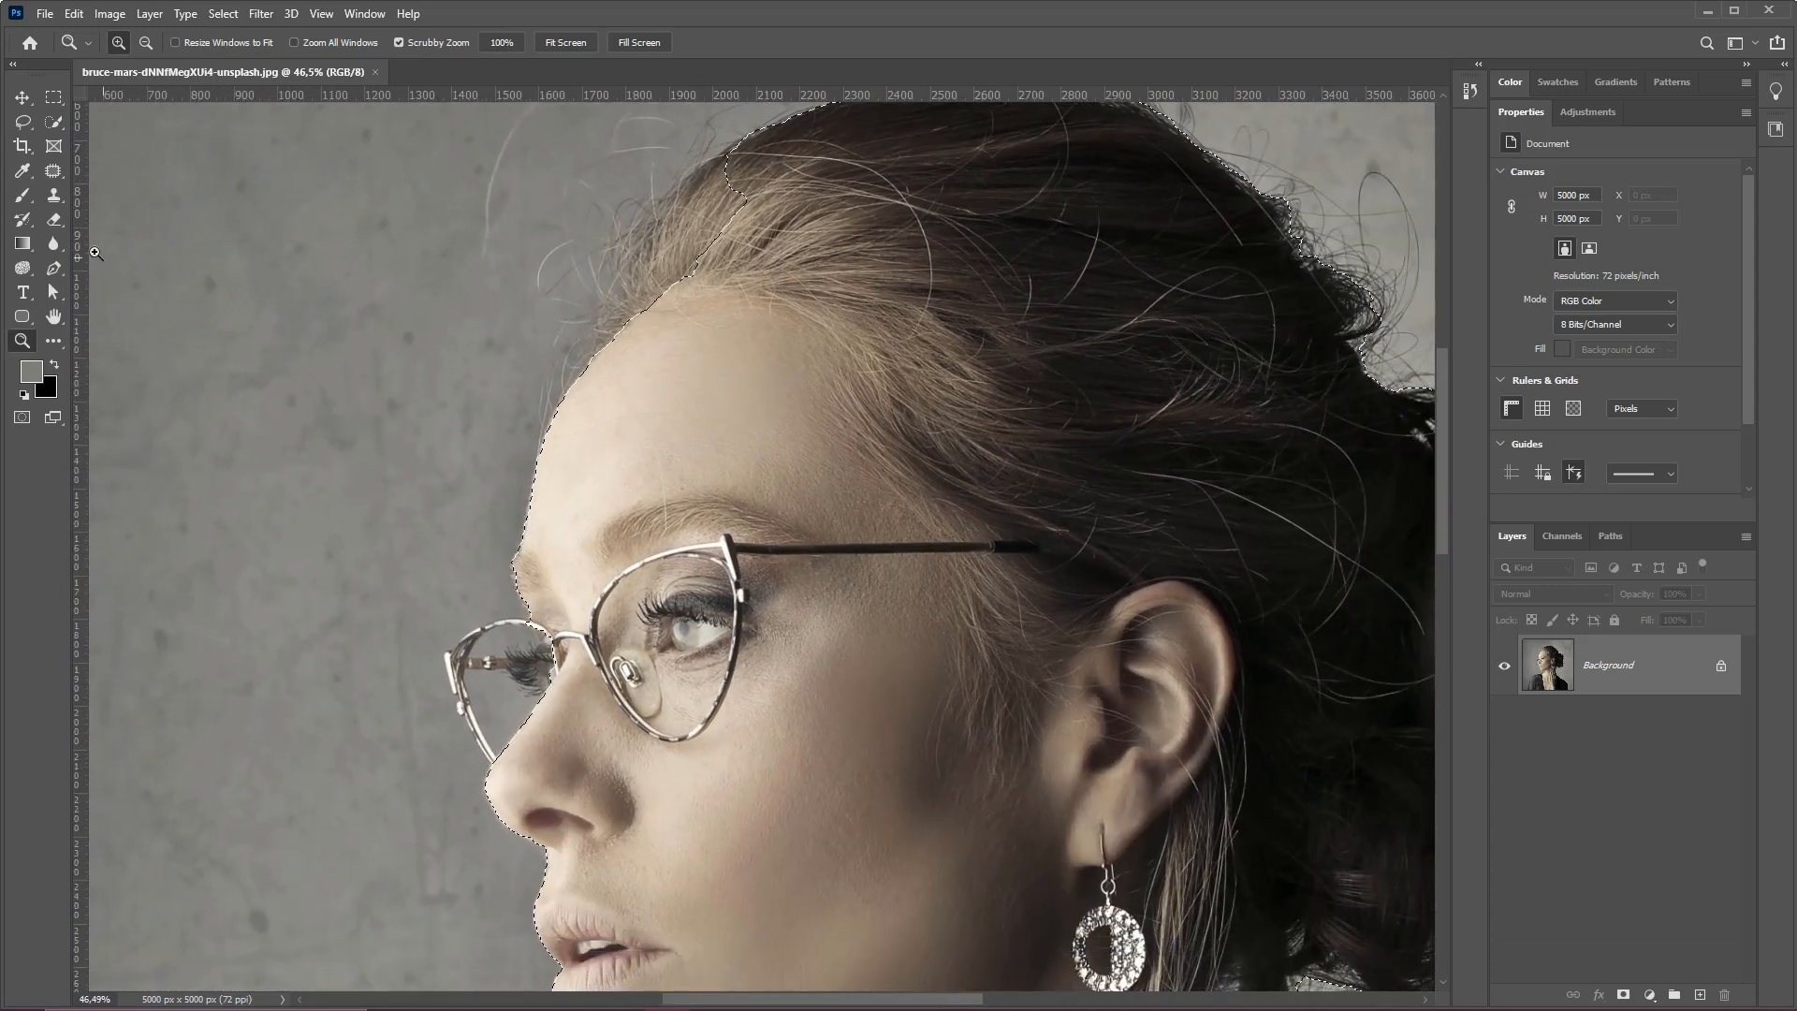
key("w")
mouse_move(715, 211)
left_mouse_down()
mouse_move(685, 255)
mouse_move(672, 234)
mouse_move(664, 268)
left_mouse_up()
key("space")
left_click_drag(599, 659, 629, 442)
key("z")
left_click(54, 121)
mouse_move(636, 368)
left_mouse_down()
mouse_move(657, 368)
mouse_move(581, 353)
mouse_move(506, 393)
mouse_move(516, 480)
mouse_move(588, 531)
left_mouse_up()
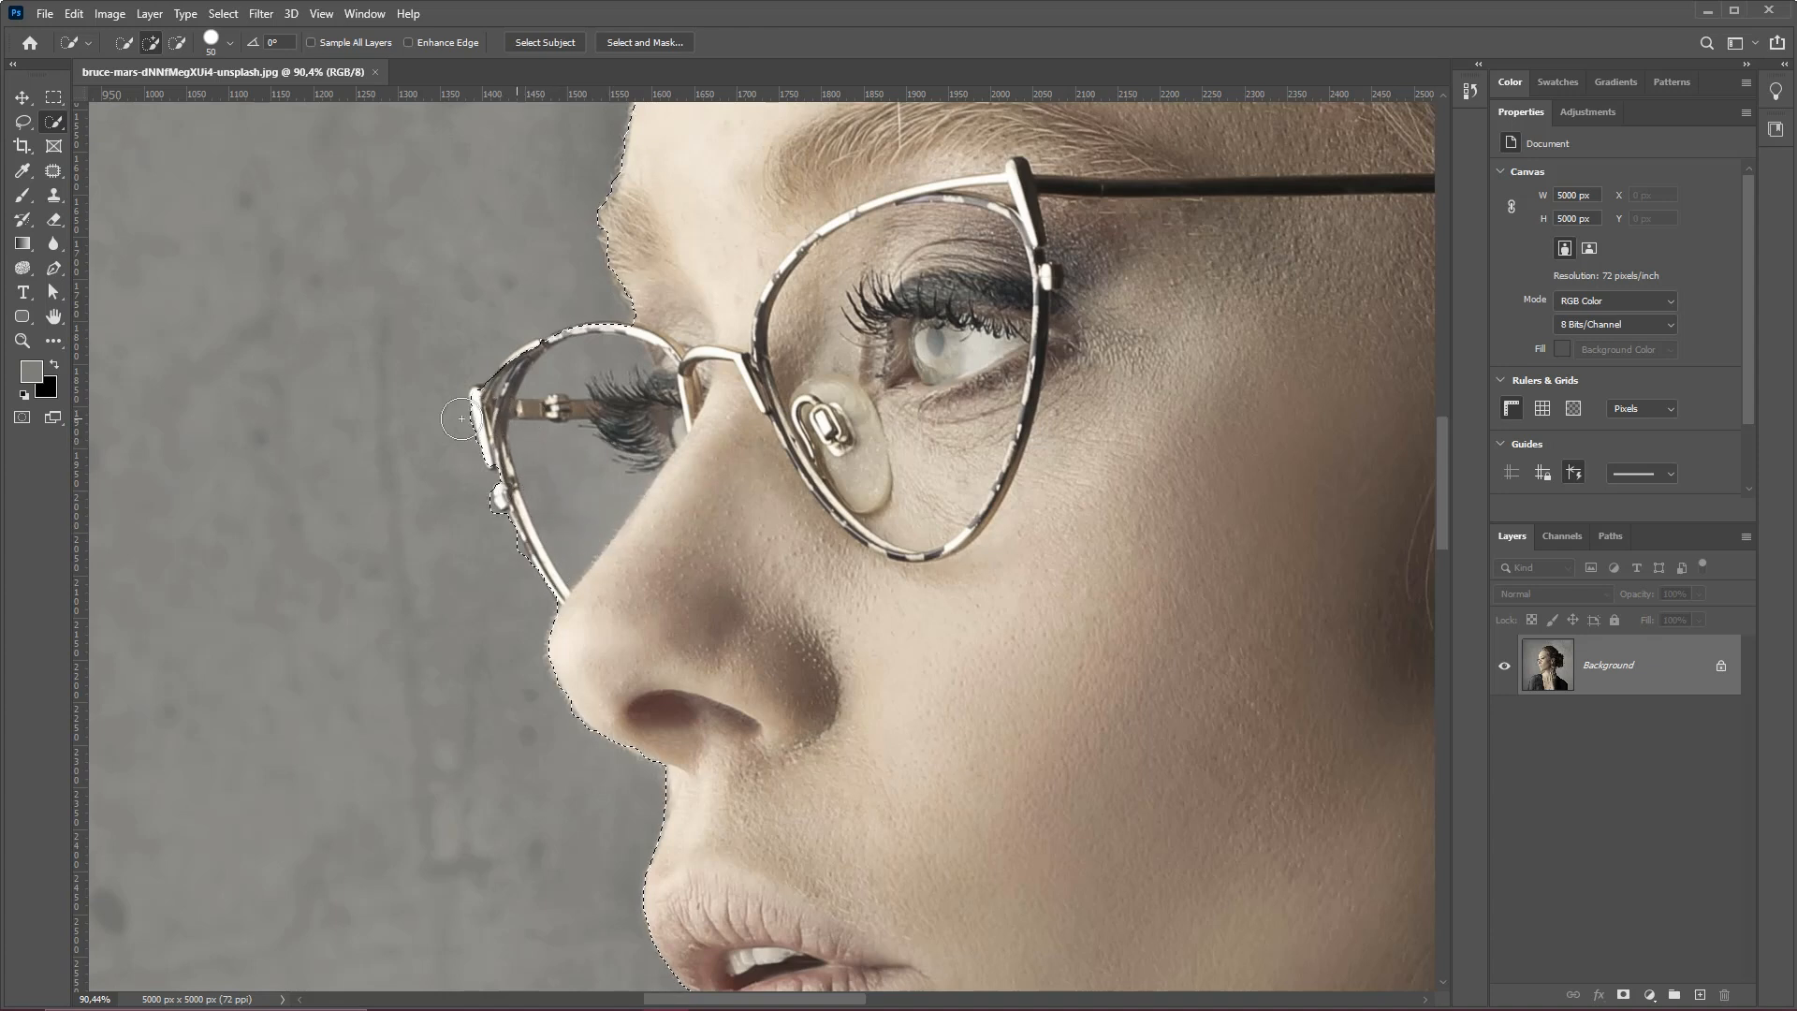
- Add a patch of background beside the glasses' outer corner to the selection and subtract it again
mouse_move(469, 417)
left_mouse_down()
mouse_move(446, 450)
mouse_move(544, 486)
left_mouse_up()
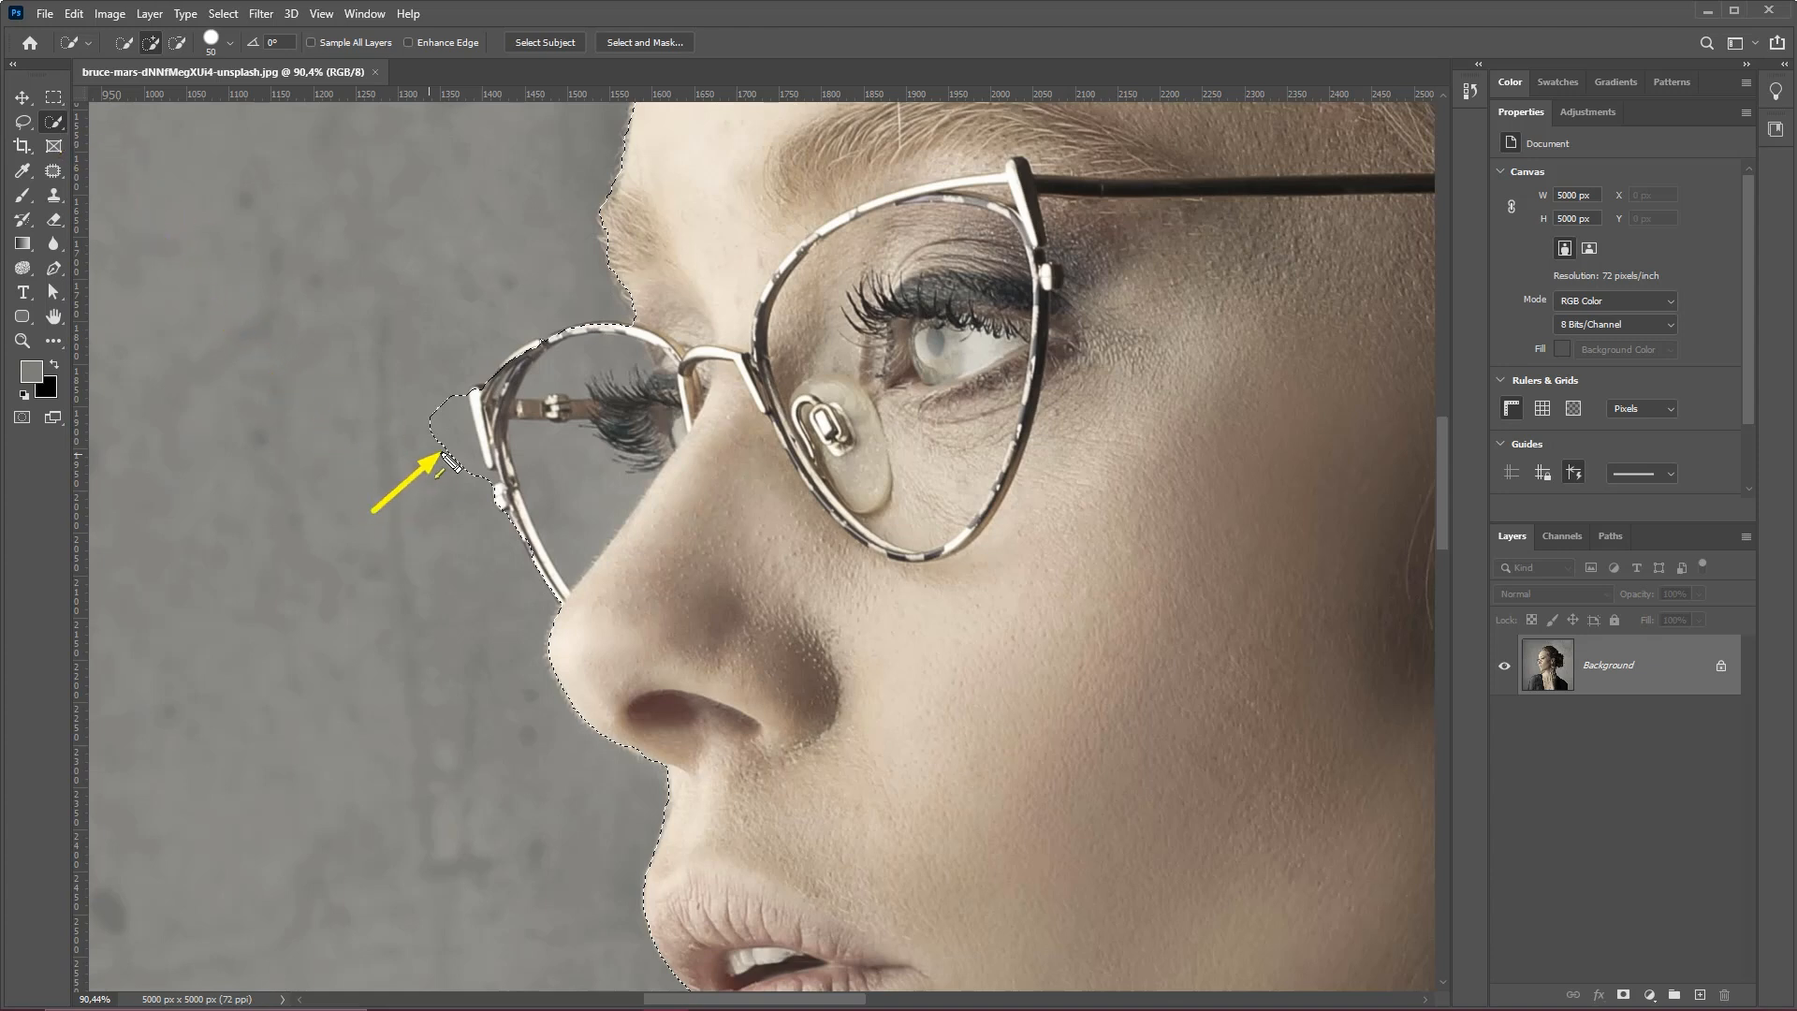
key("alt")
left_click_drag(422, 381, 460, 518)
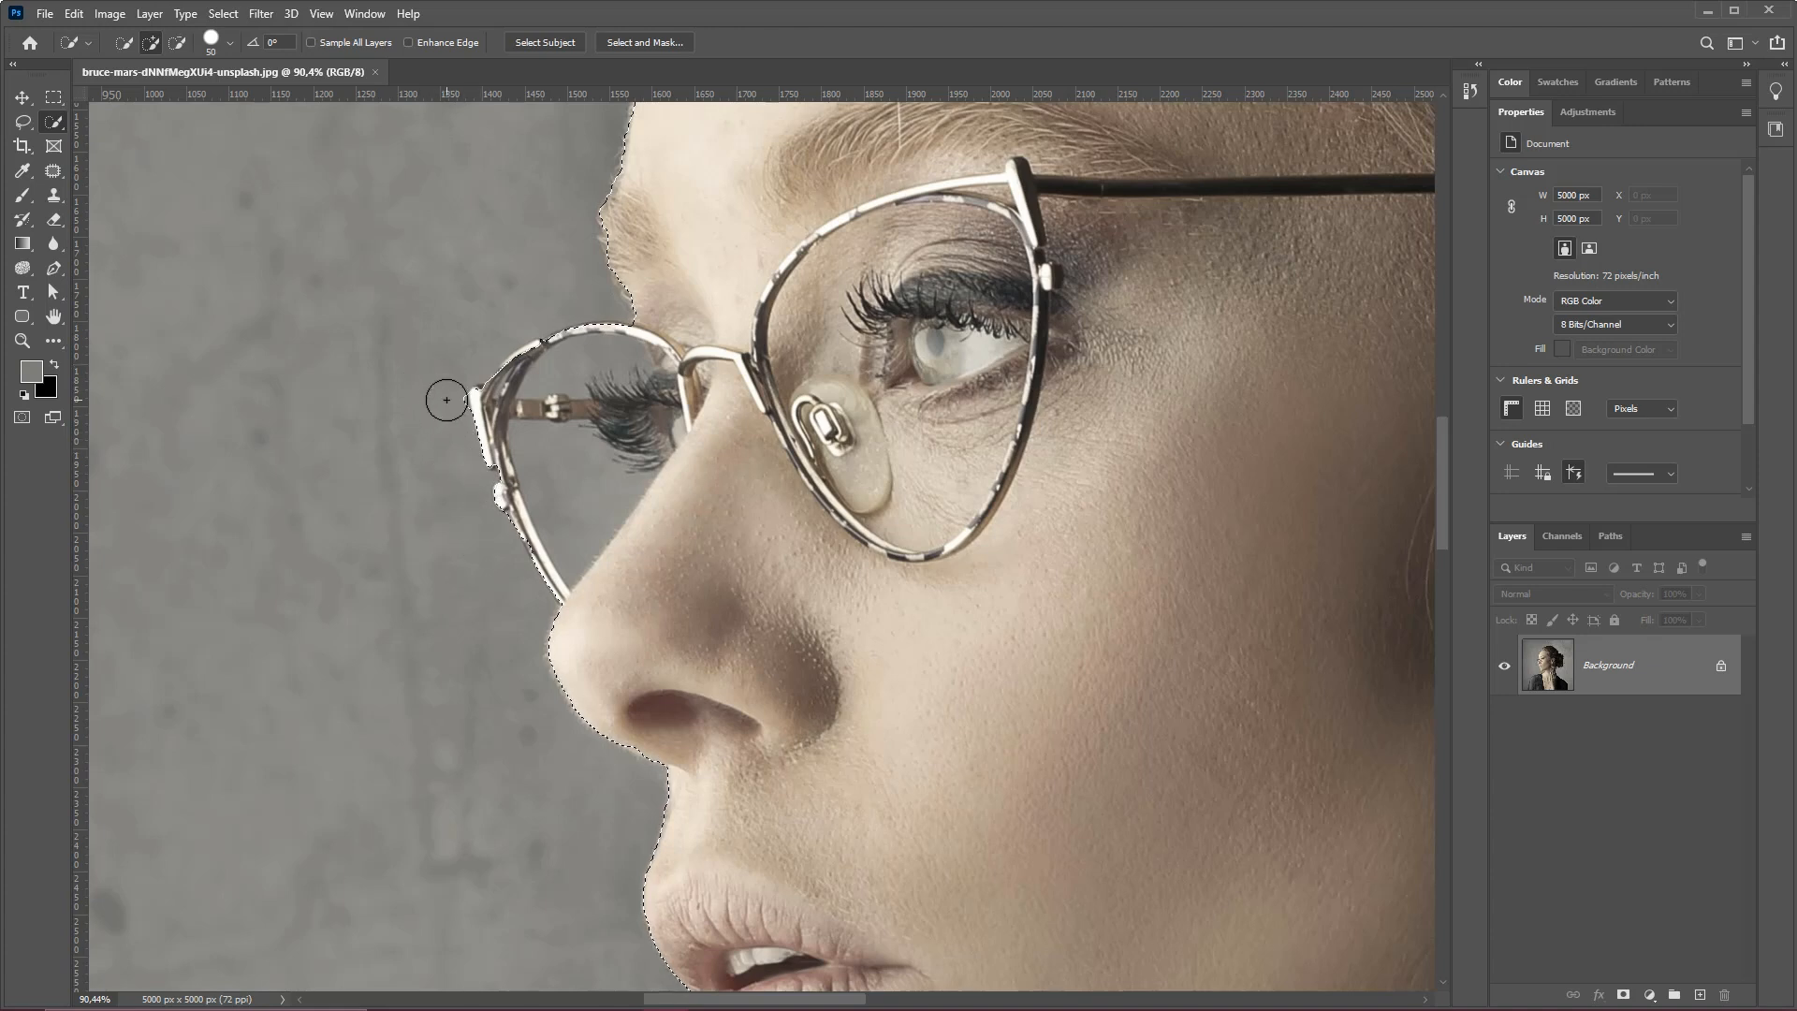
left_click(450, 409, "alt")
mouse_move(507, 384)
left_mouse_down()
mouse_move(515, 363)
mouse_move(563, 356)
left_mouse_up()
left_click_drag(720, 423, 652, 432)
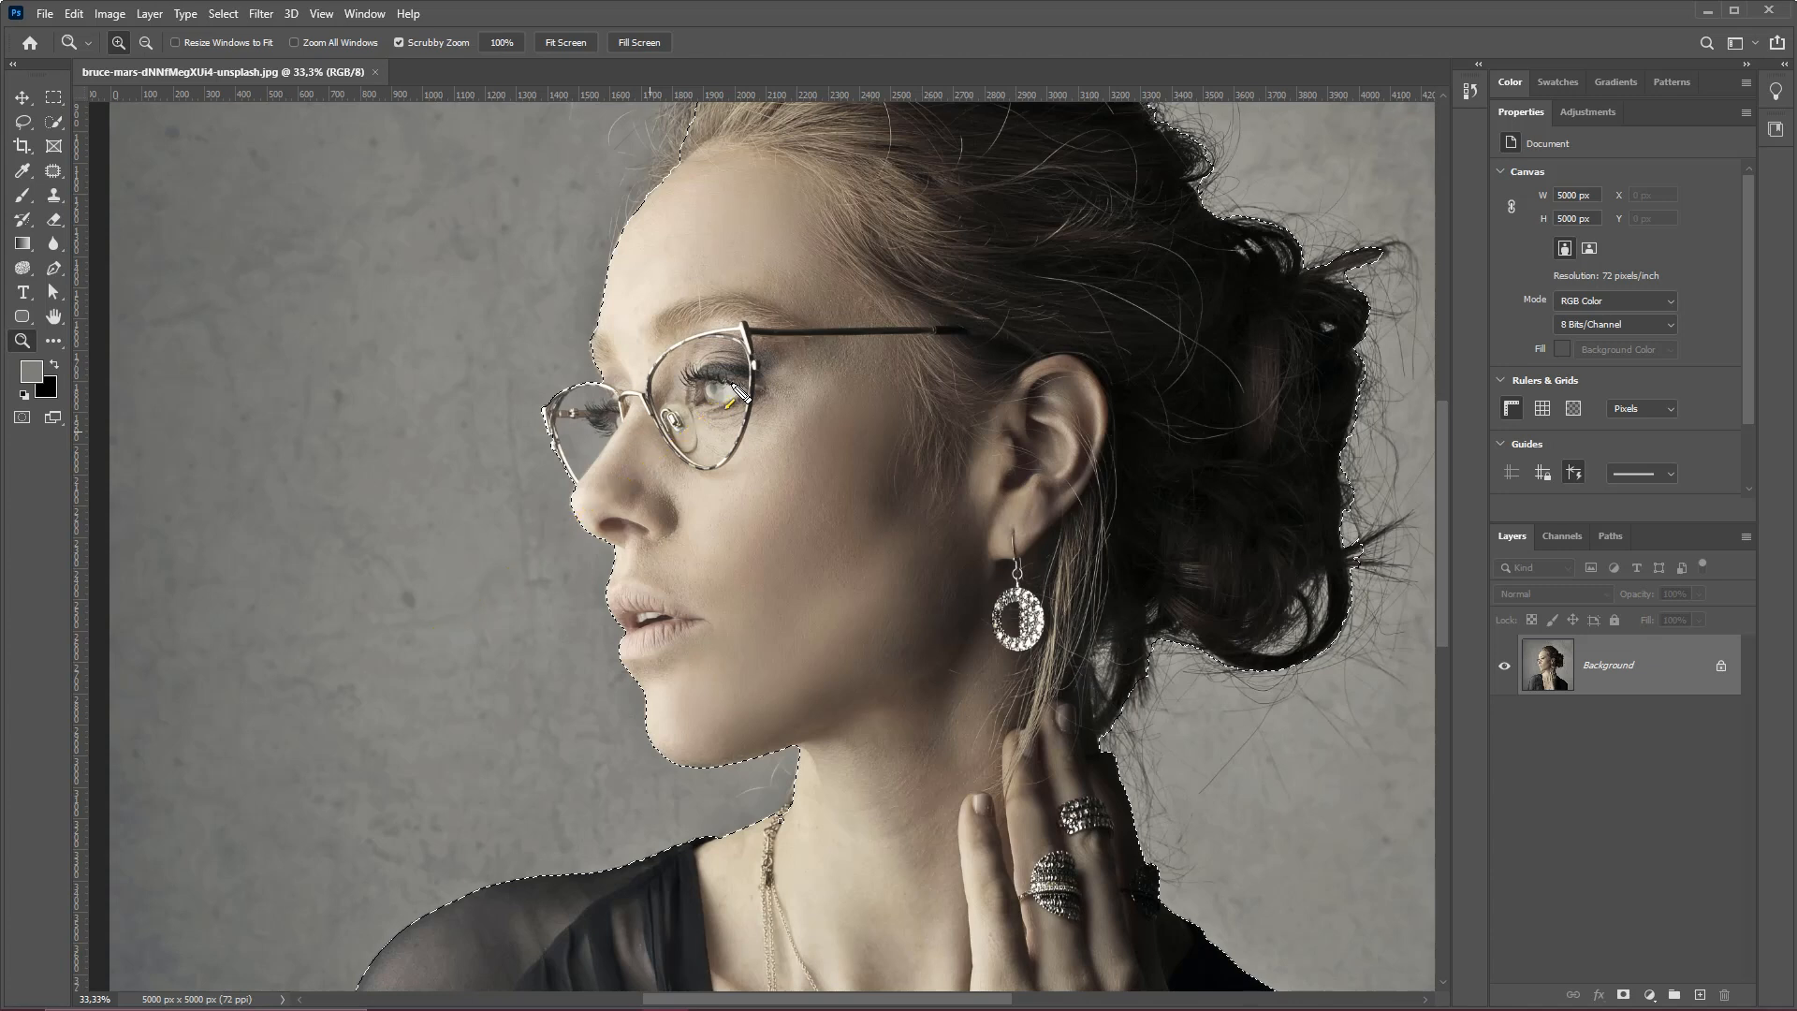
key("ctrl+0")
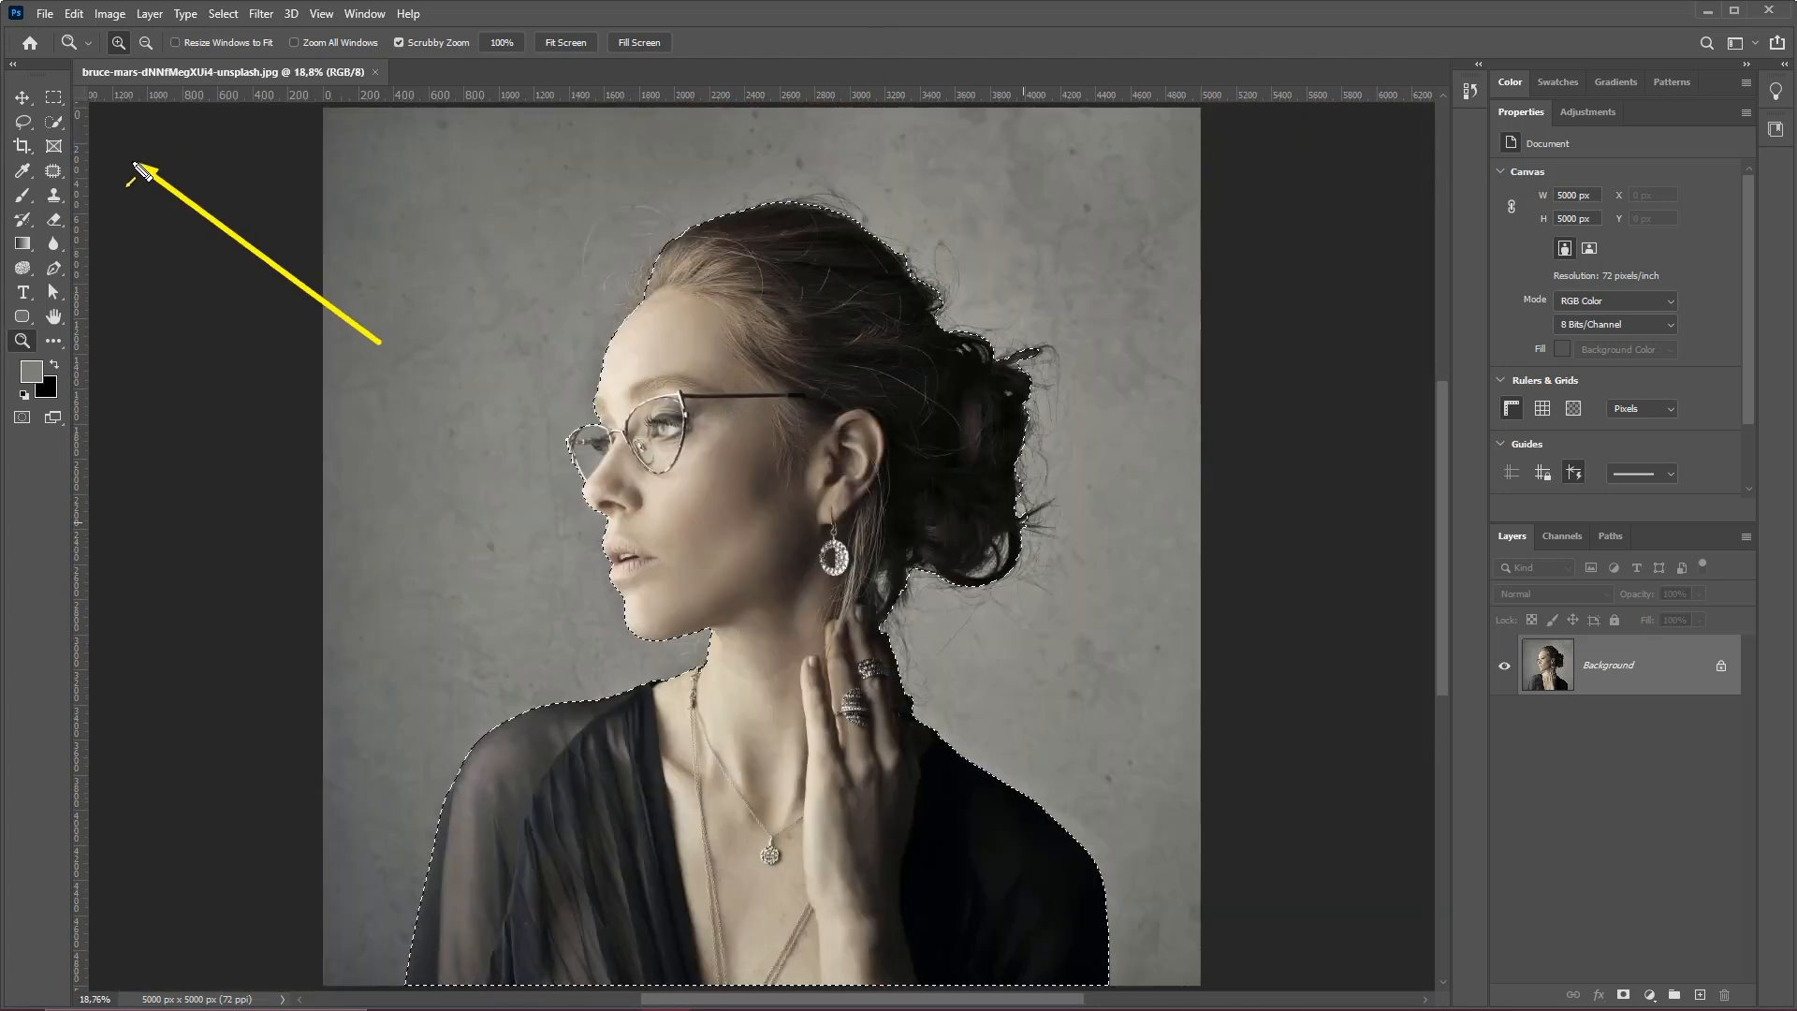
- Try adding the background in front of the woman's face to the selection and undo it
left_click(58, 123)
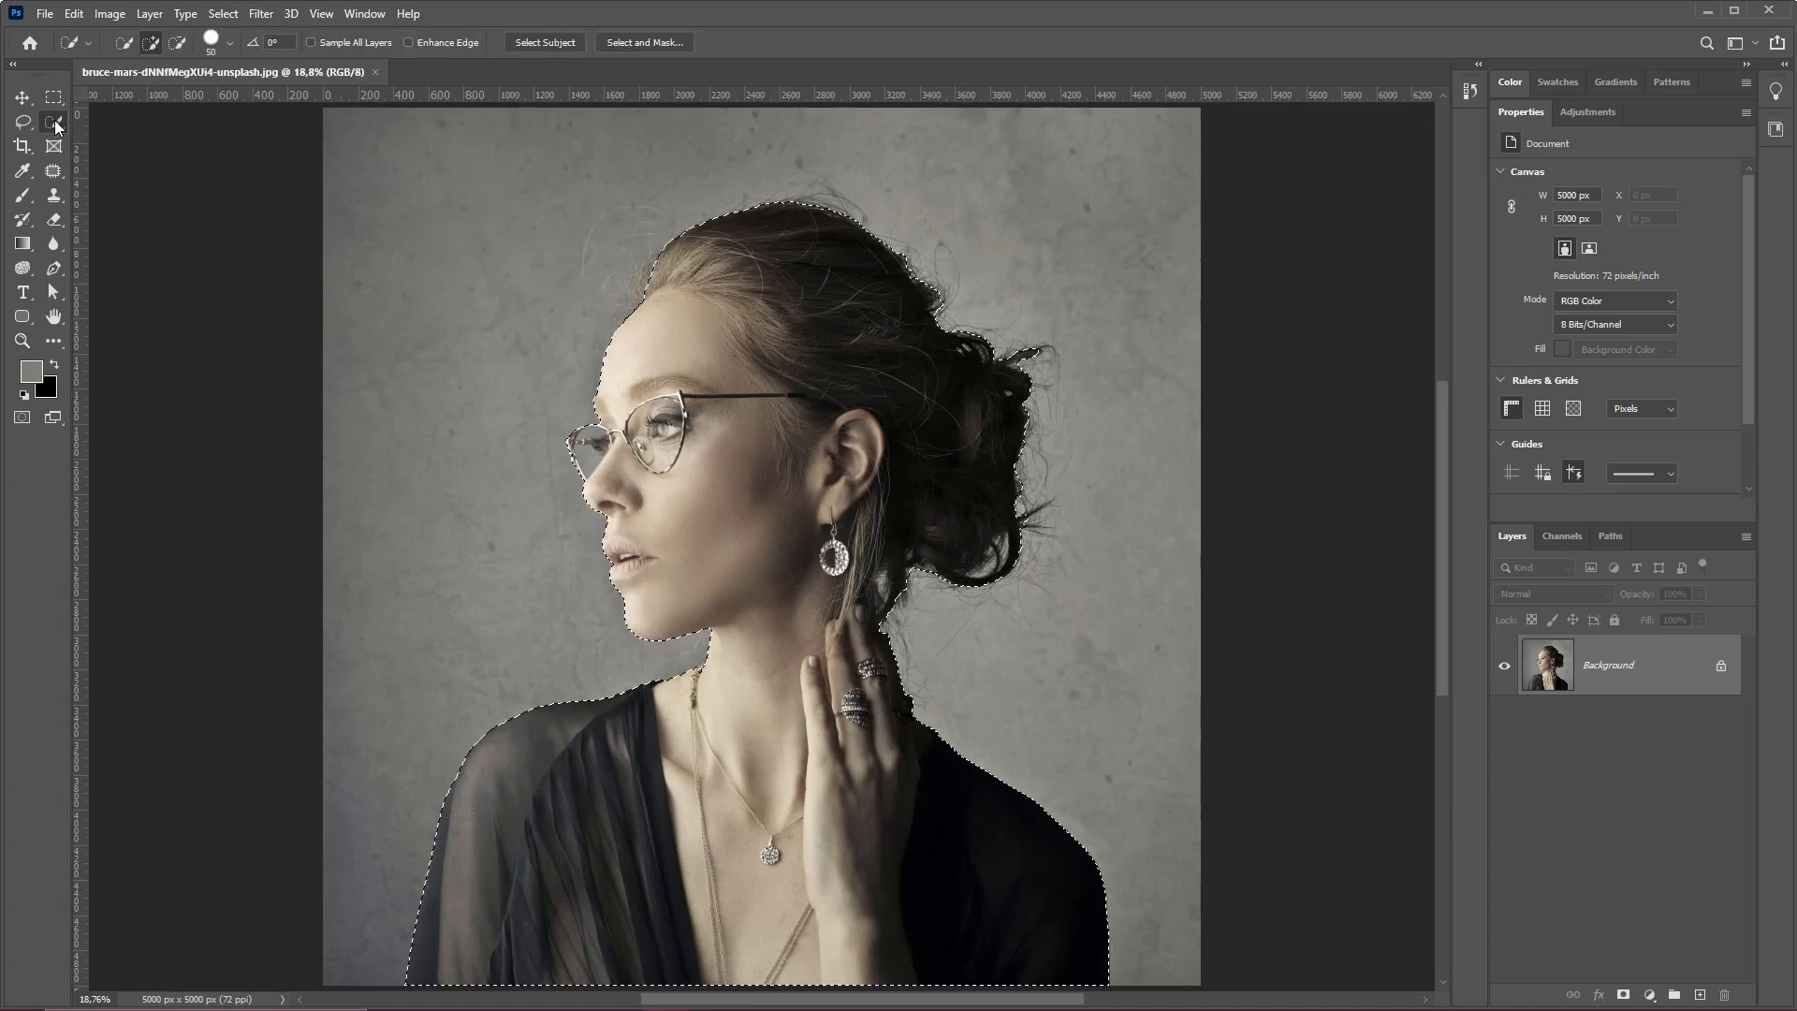
mouse_move(632, 182)
left_mouse_down()
mouse_move(565, 326)
mouse_move(607, 121)
mouse_move(604, 205)
left_mouse_up()
mouse_move(427, 637)
left_mouse_down()
mouse_move(645, 16)
mouse_move(629, 50)
mouse_move(652, 50)
left_mouse_up()
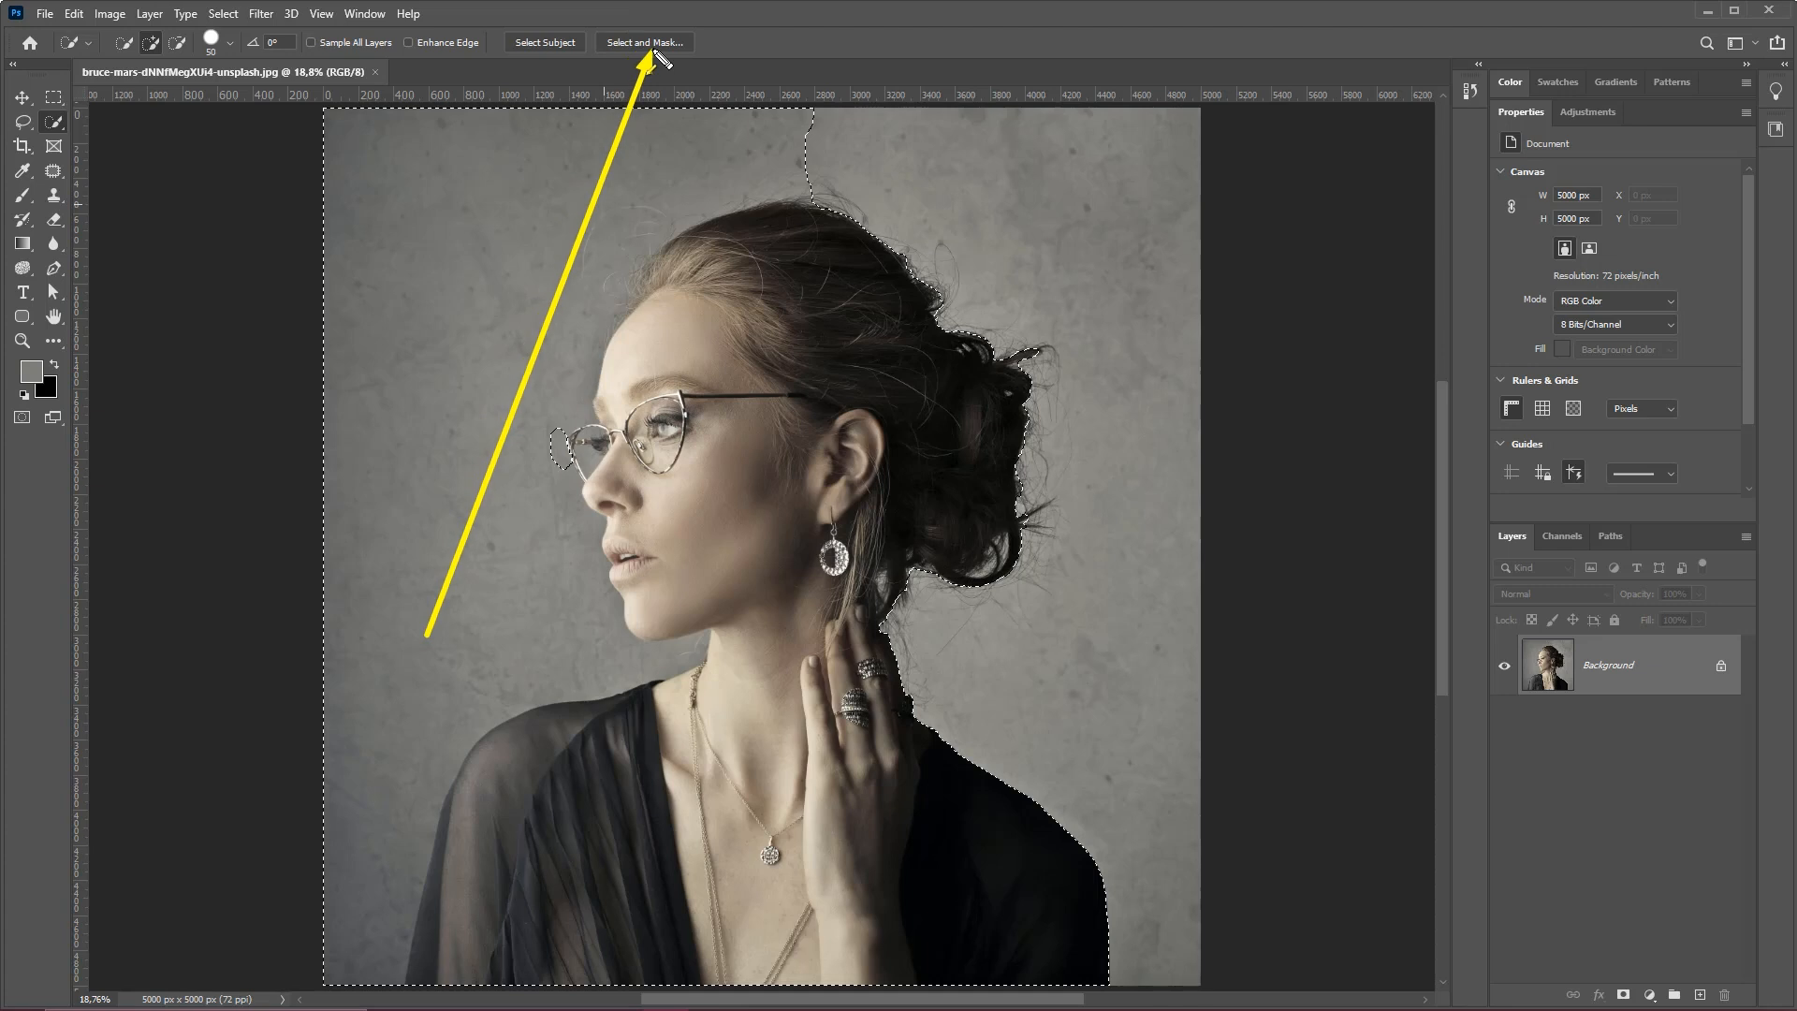
key("ctrl+z")
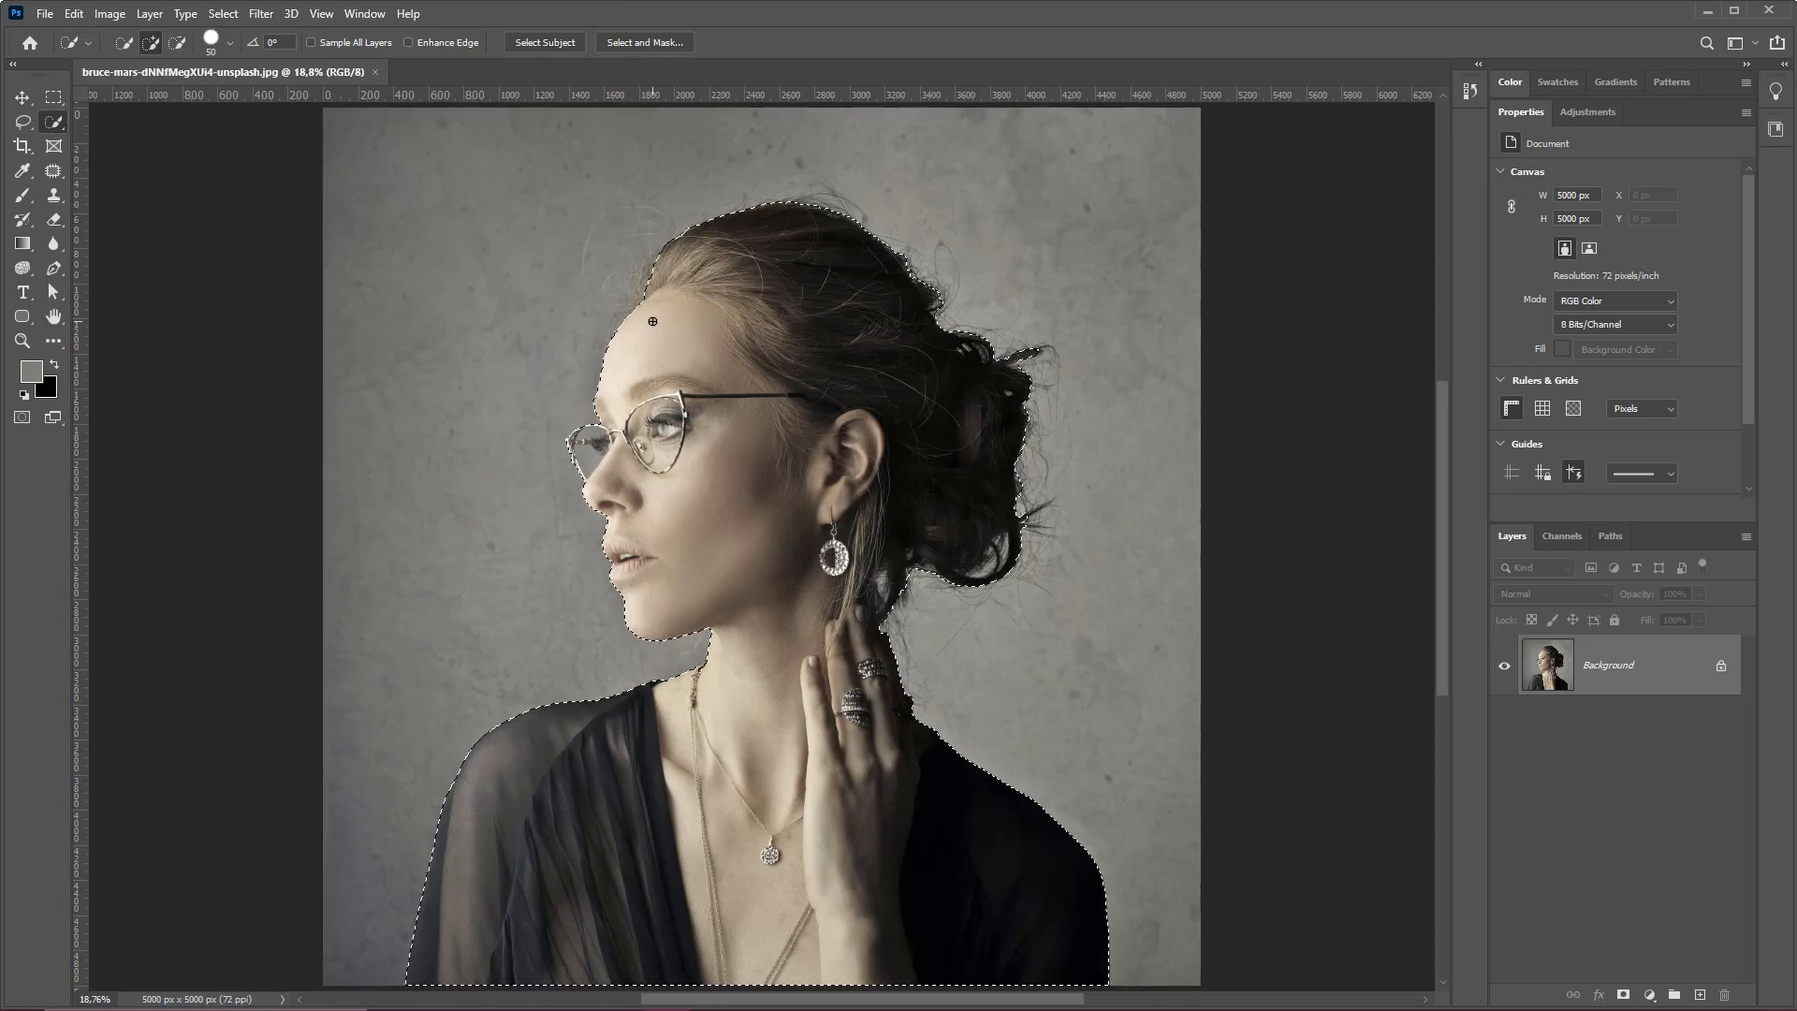
- Open the selection in Select and Mask and collapse the Edge Detection, Global Refinements and Output Settings sections
mouse_move(472, 520)
left_mouse_down()
mouse_move(622, 56)
mouse_move(642, 51)
mouse_move(141, 40)
mouse_move(56, 121)
mouse_move(65, 134)
left_mouse_up()
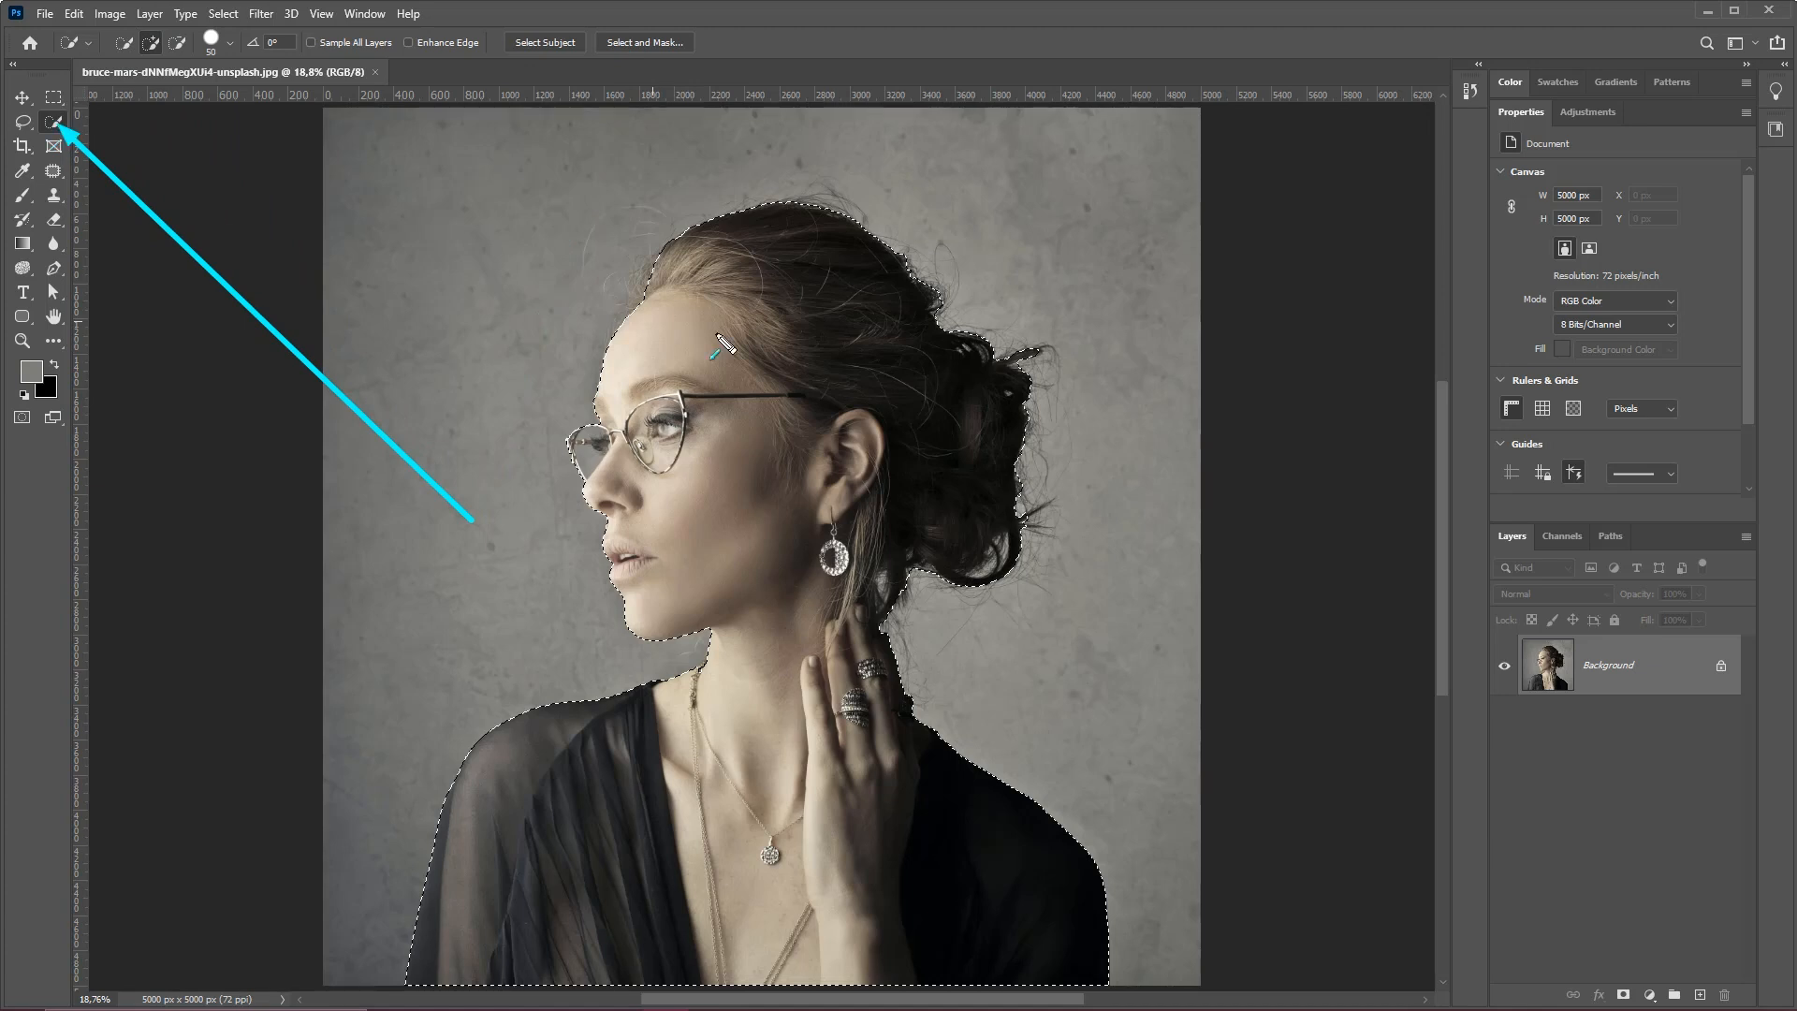
key("Escape")
left_click(642, 43)
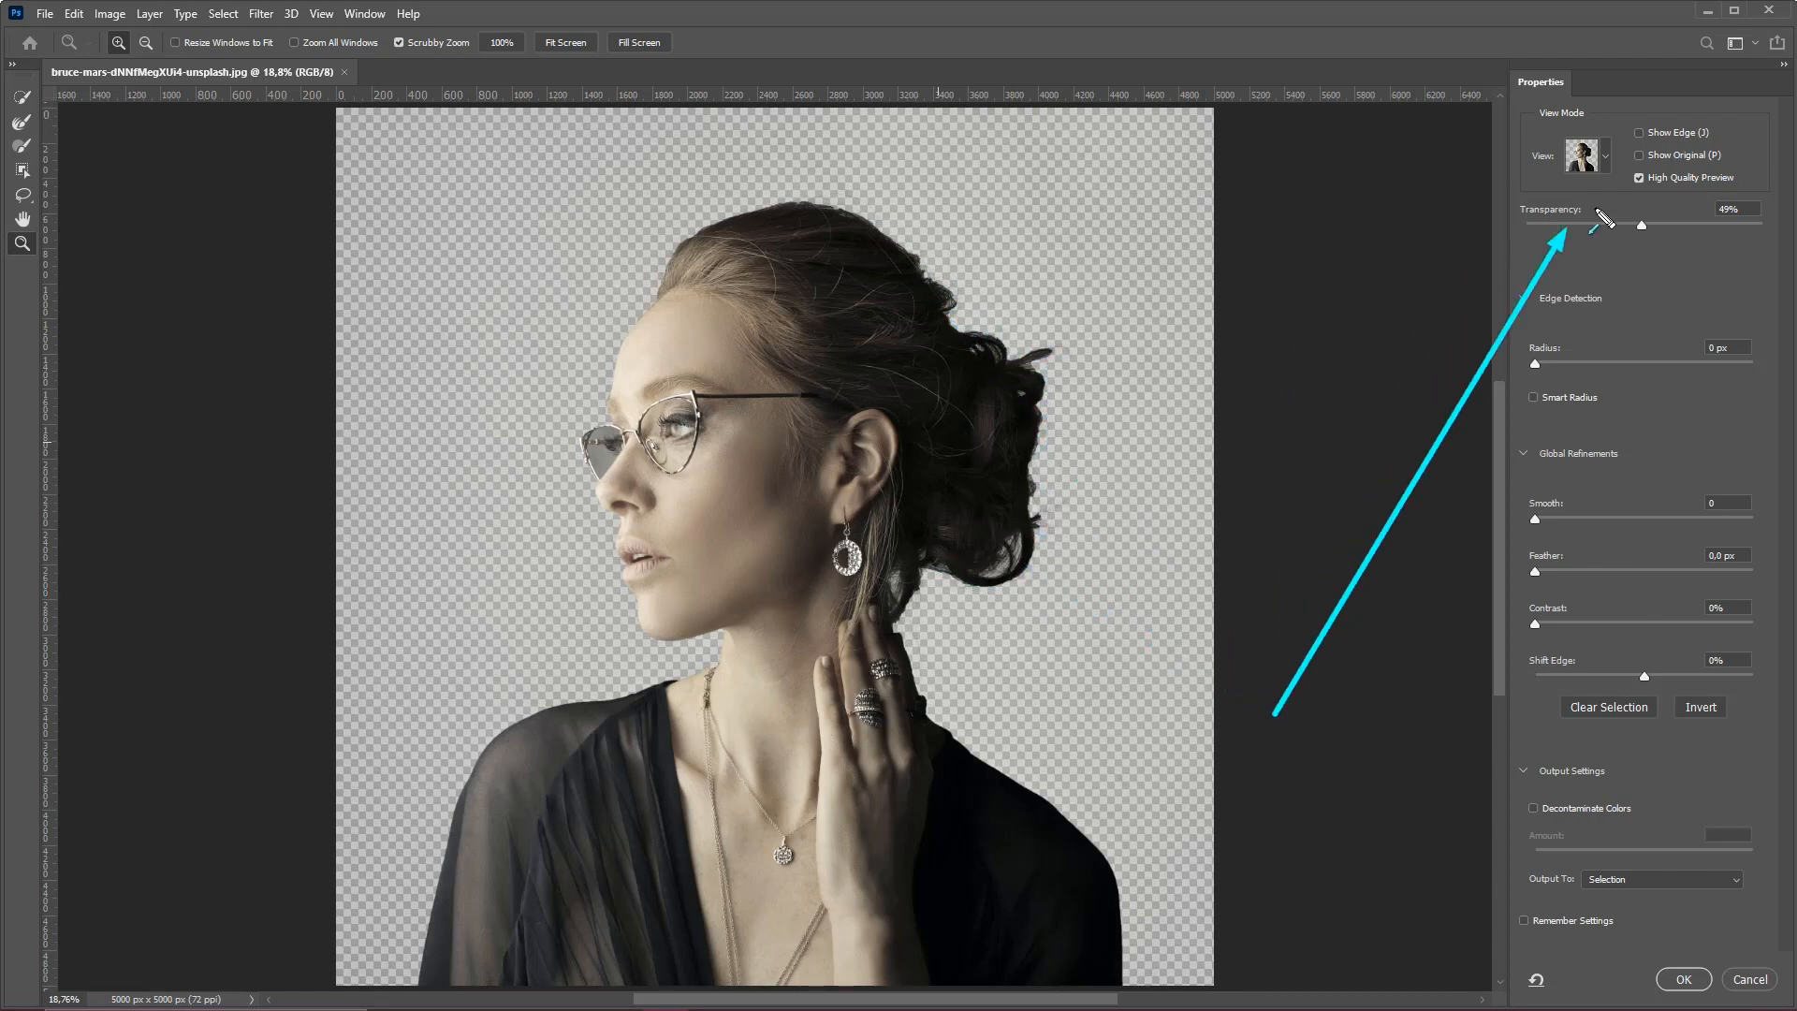
left_click(1523, 298)
left_click(1523, 353)
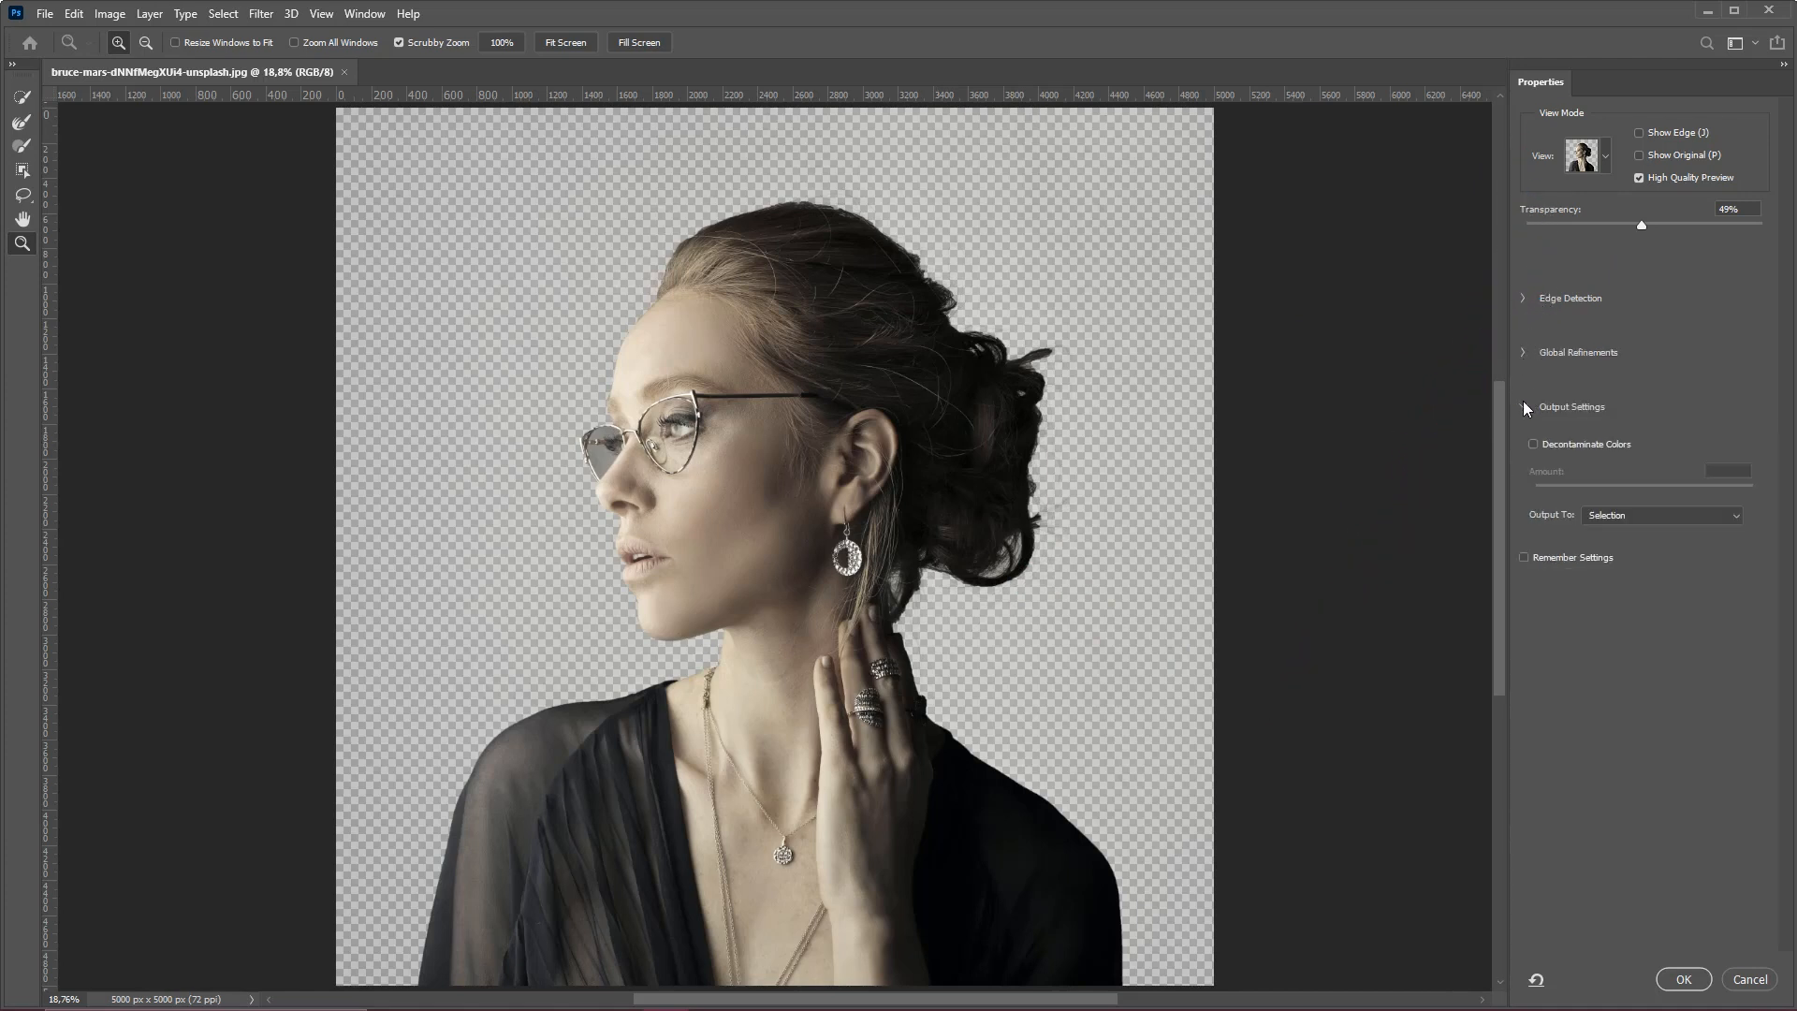
left_click(1525, 406)
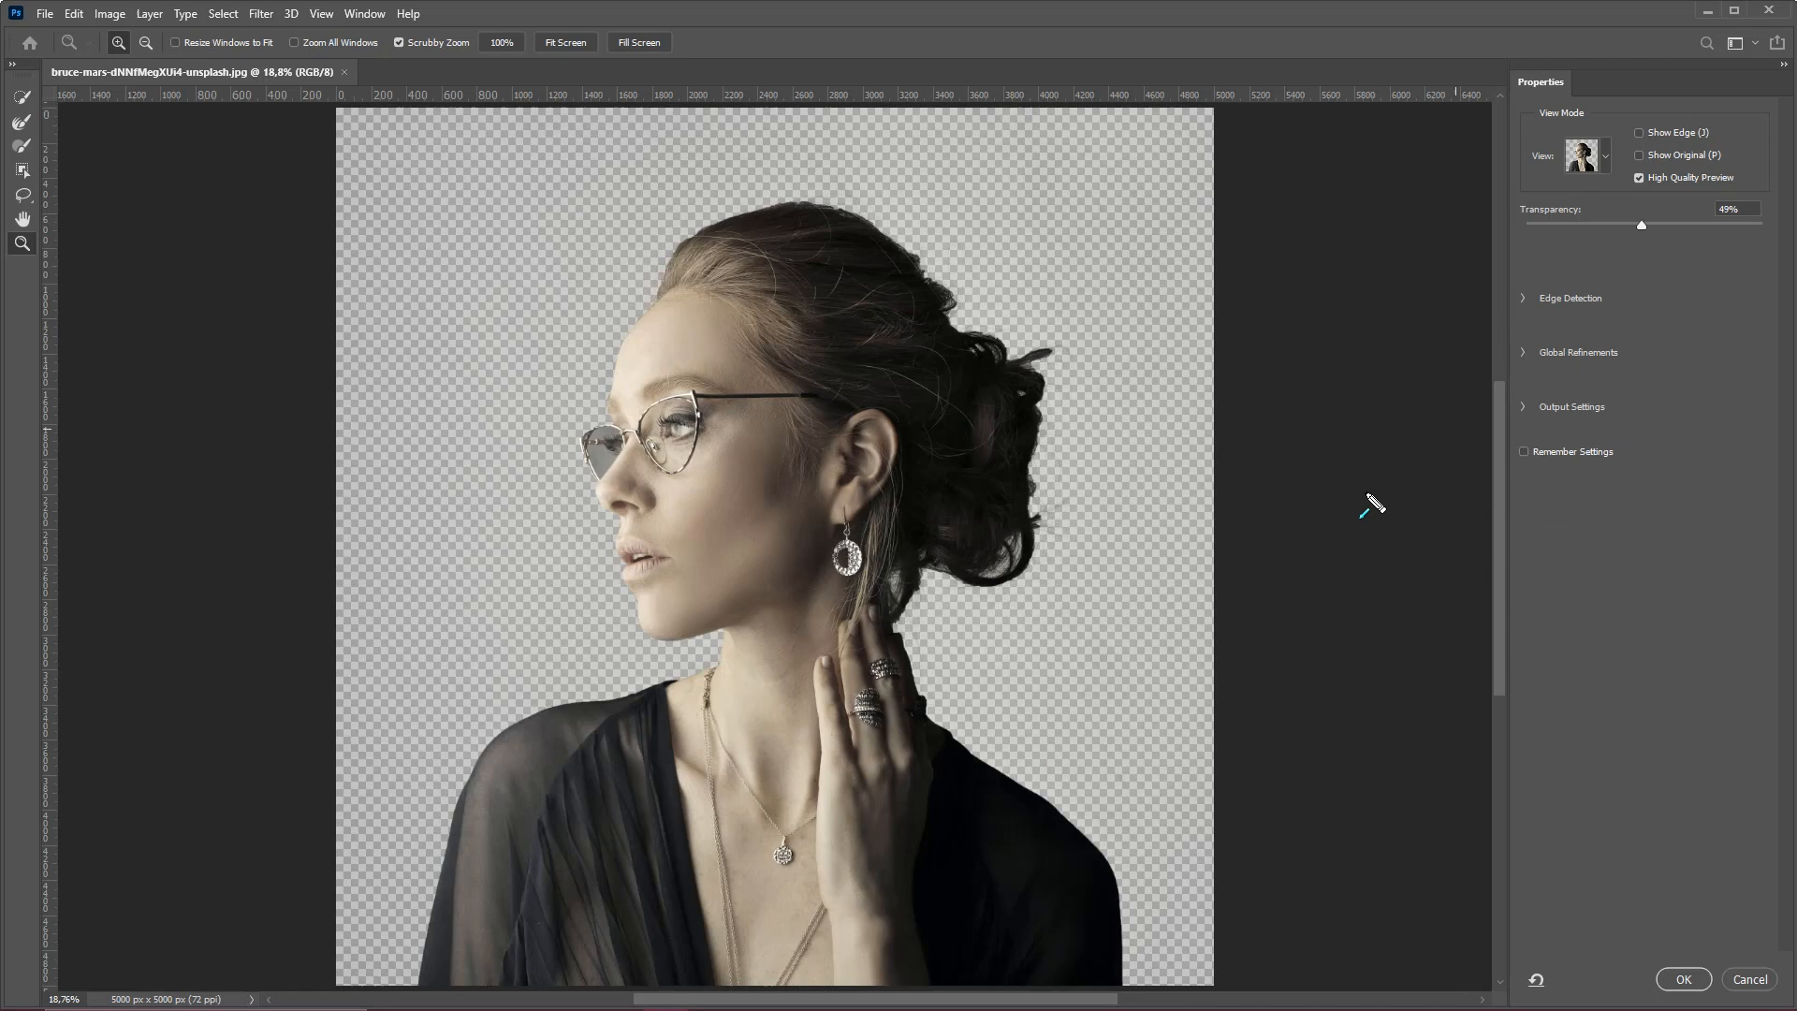
- Set the Edge Detection radius of the selection to 40 px
left_click(1524, 297)
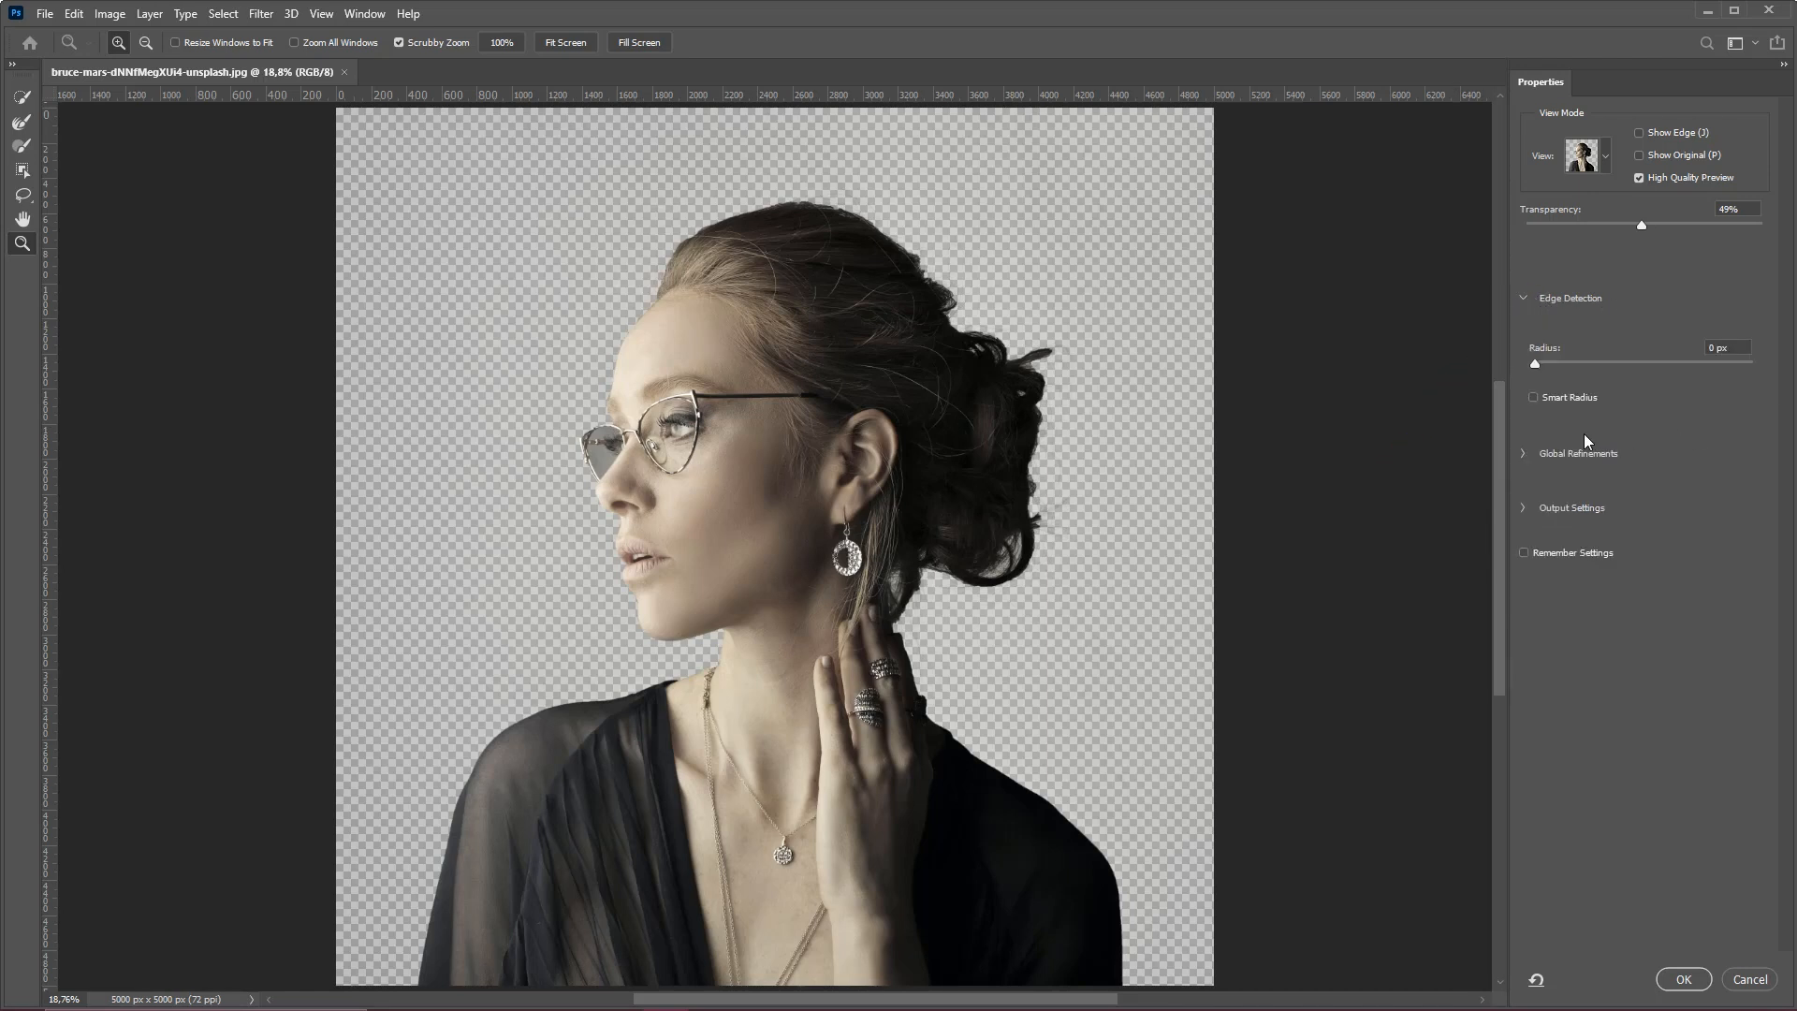
left_click_drag(1544, 372, 1630, 403)
left_click(1747, 347)
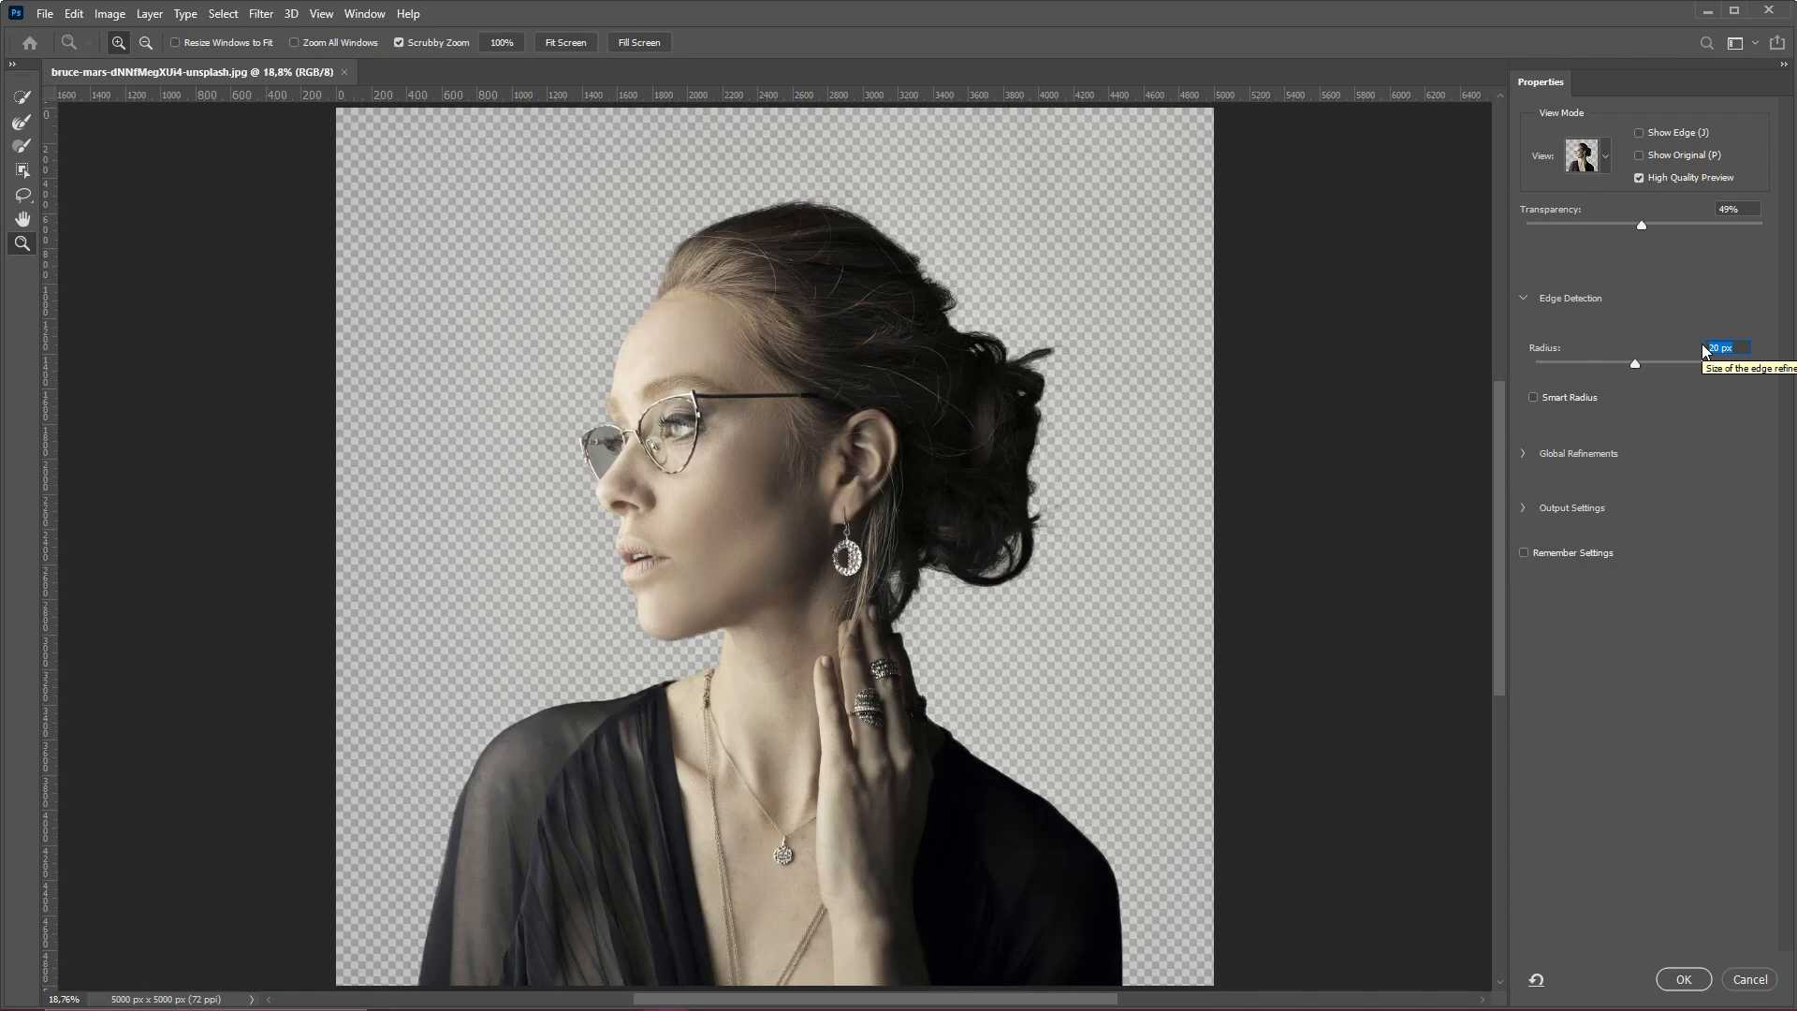
type("40")
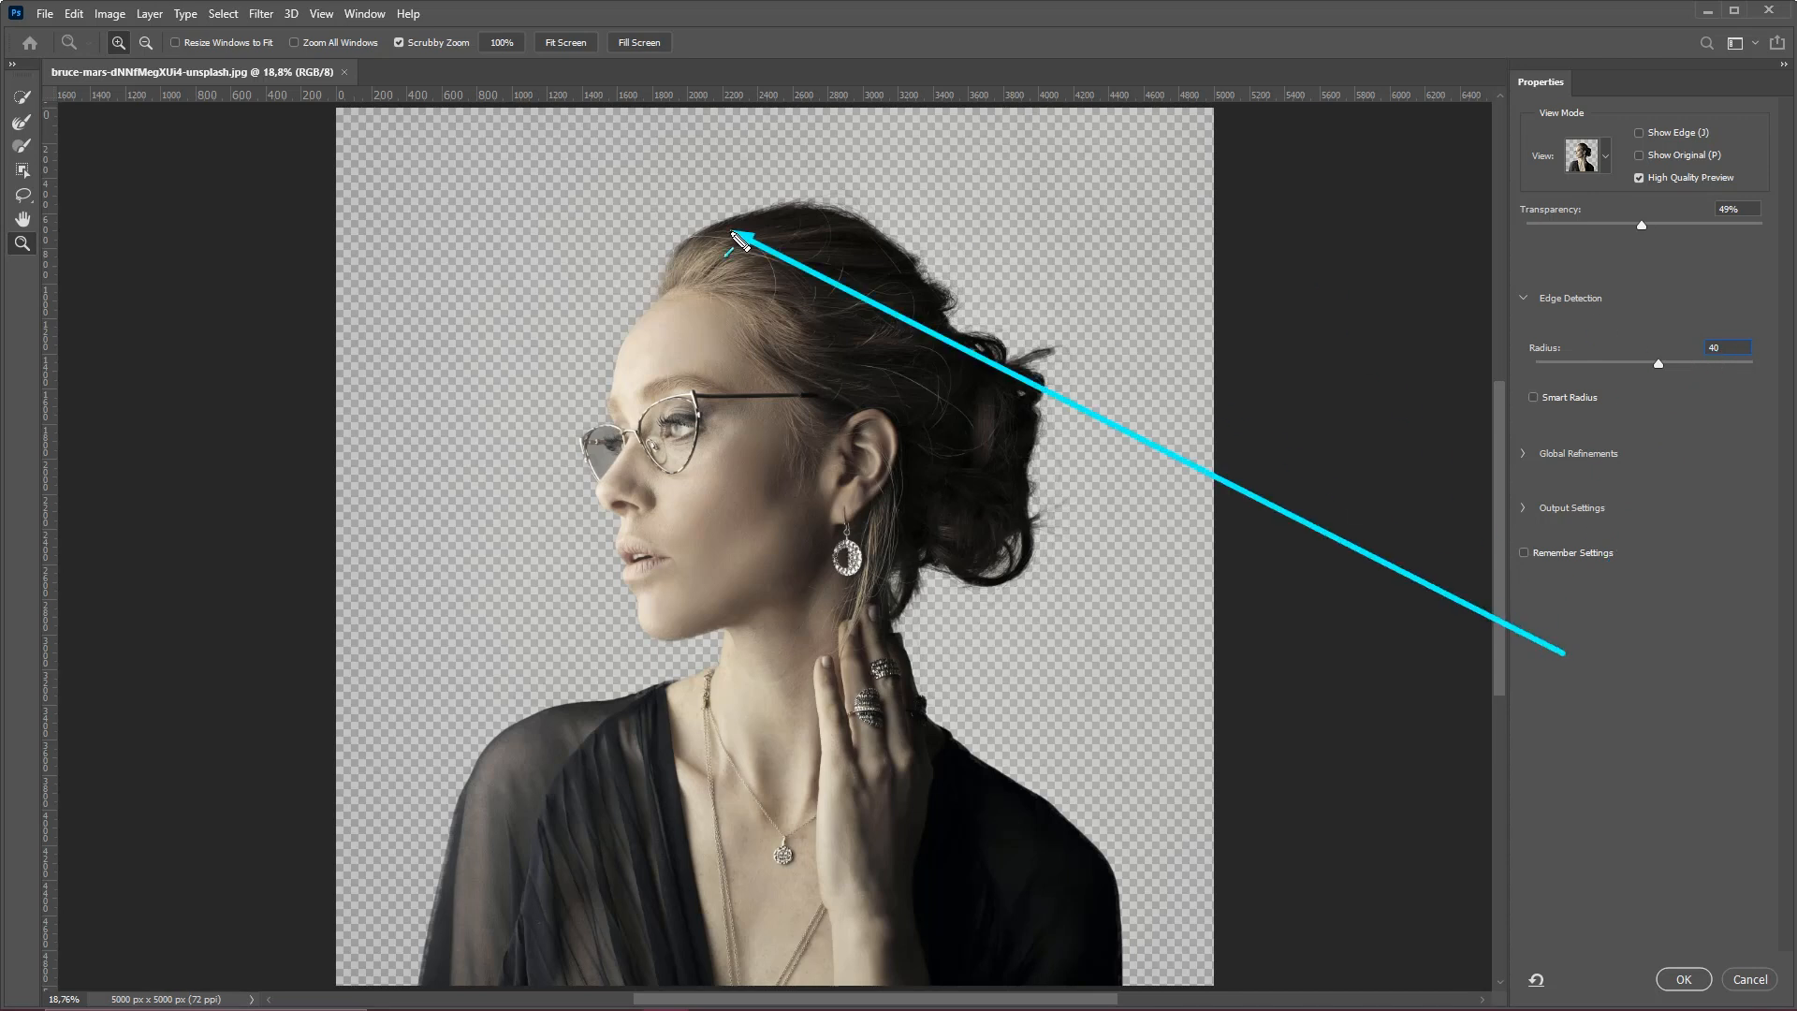
mouse_move(702, 255)
left_mouse_down()
mouse_move(840, 239)
mouse_move(951, 320)
mouse_move(967, 369)
mouse_move(1020, 386)
mouse_move(1048, 485)
left_mouse_up()
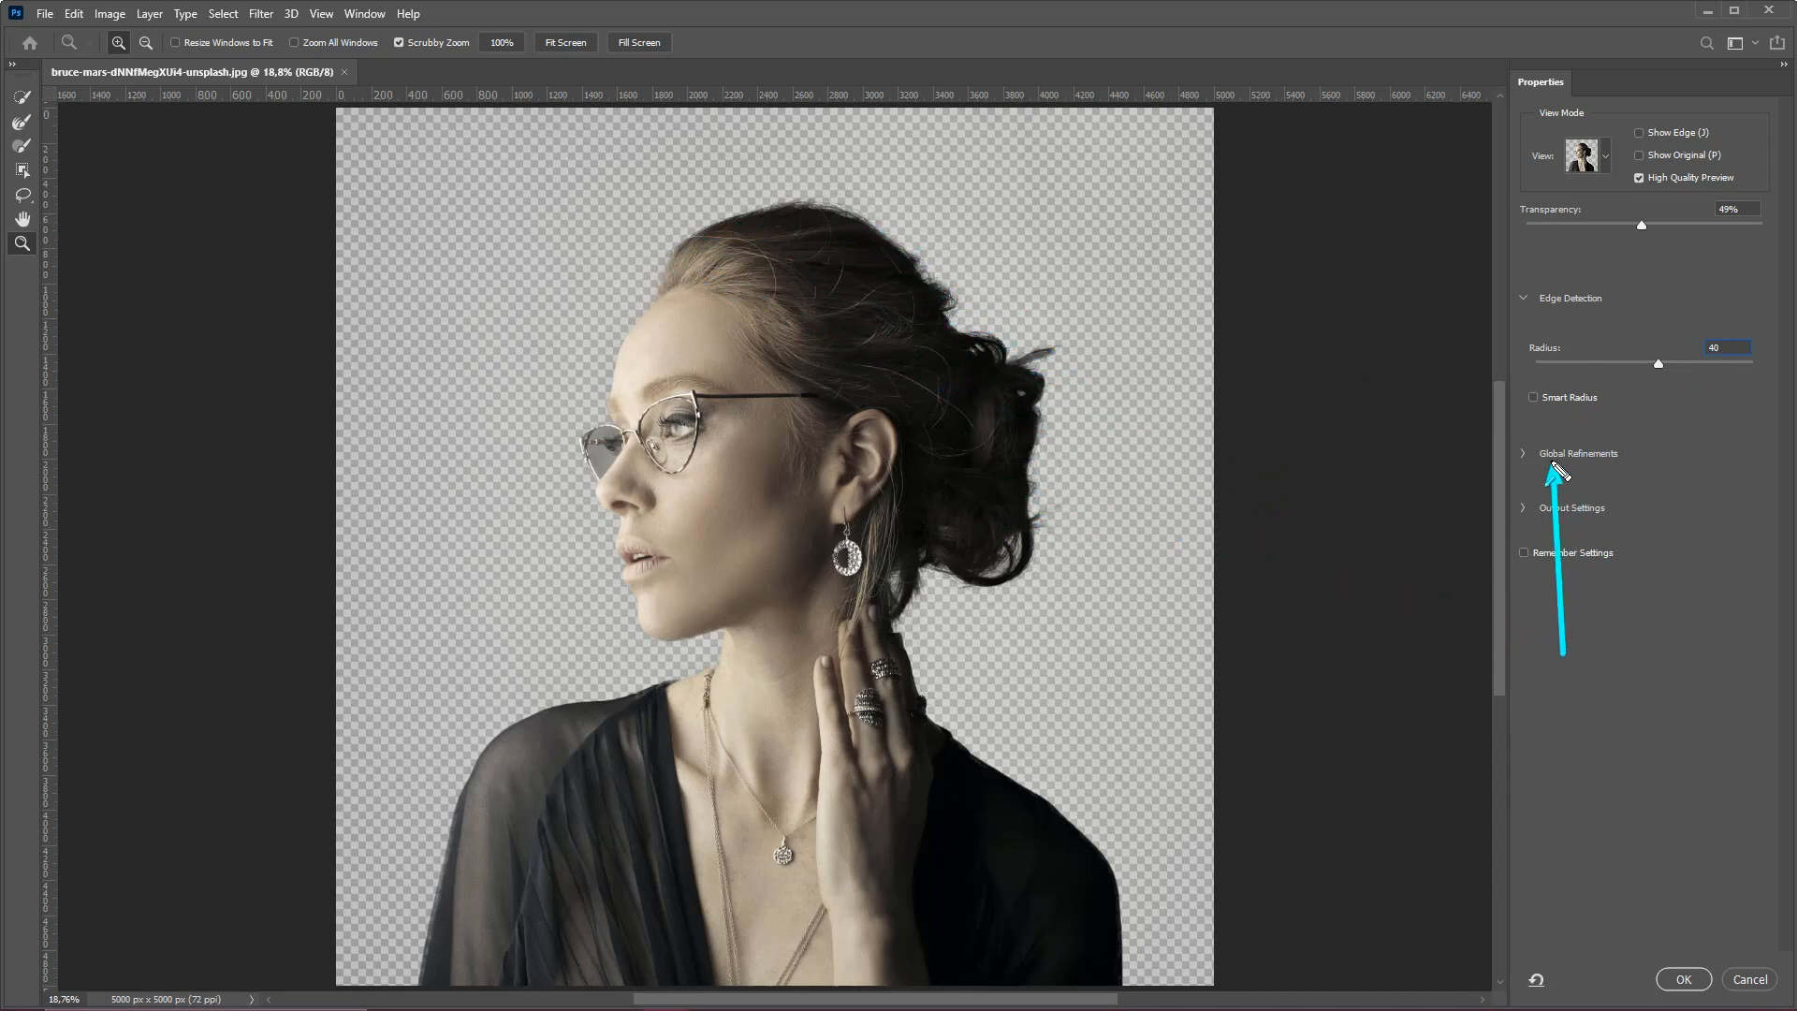
- Set the selection's Smooth value to 20 in Global Refinements and apply the Select and Mask changes
left_click(1584, 450)
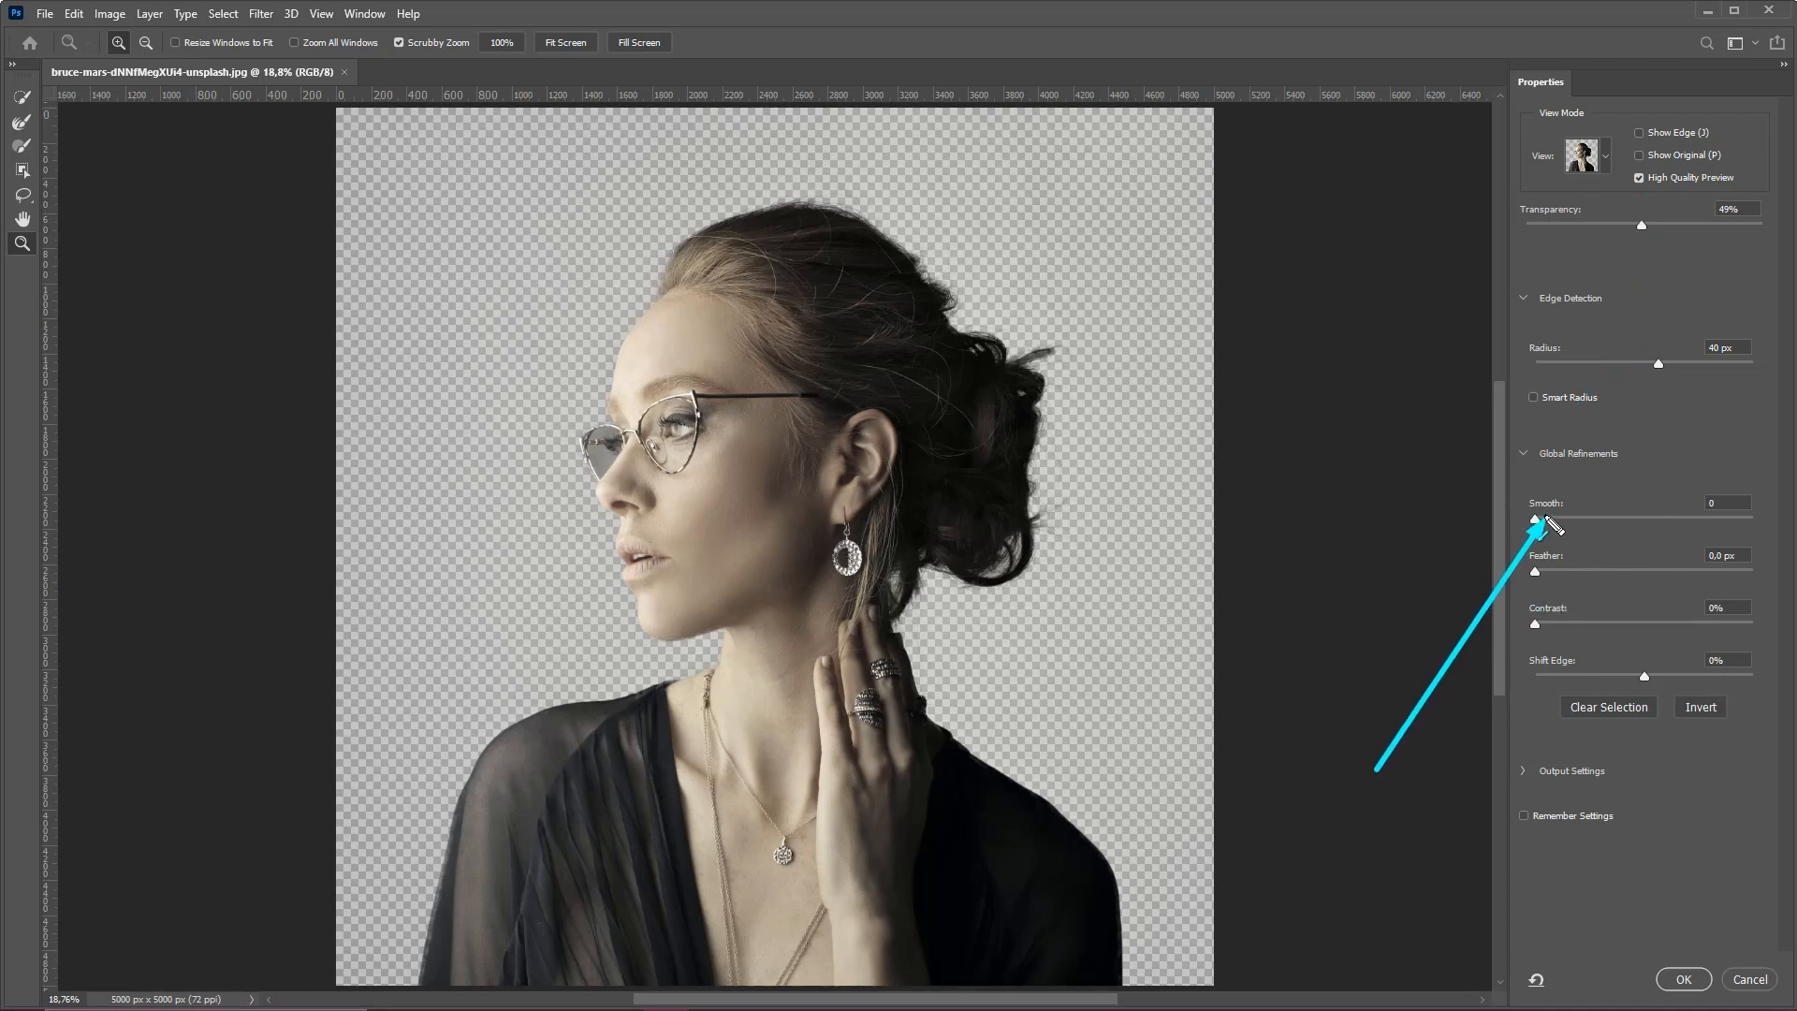
left_click(1722, 505)
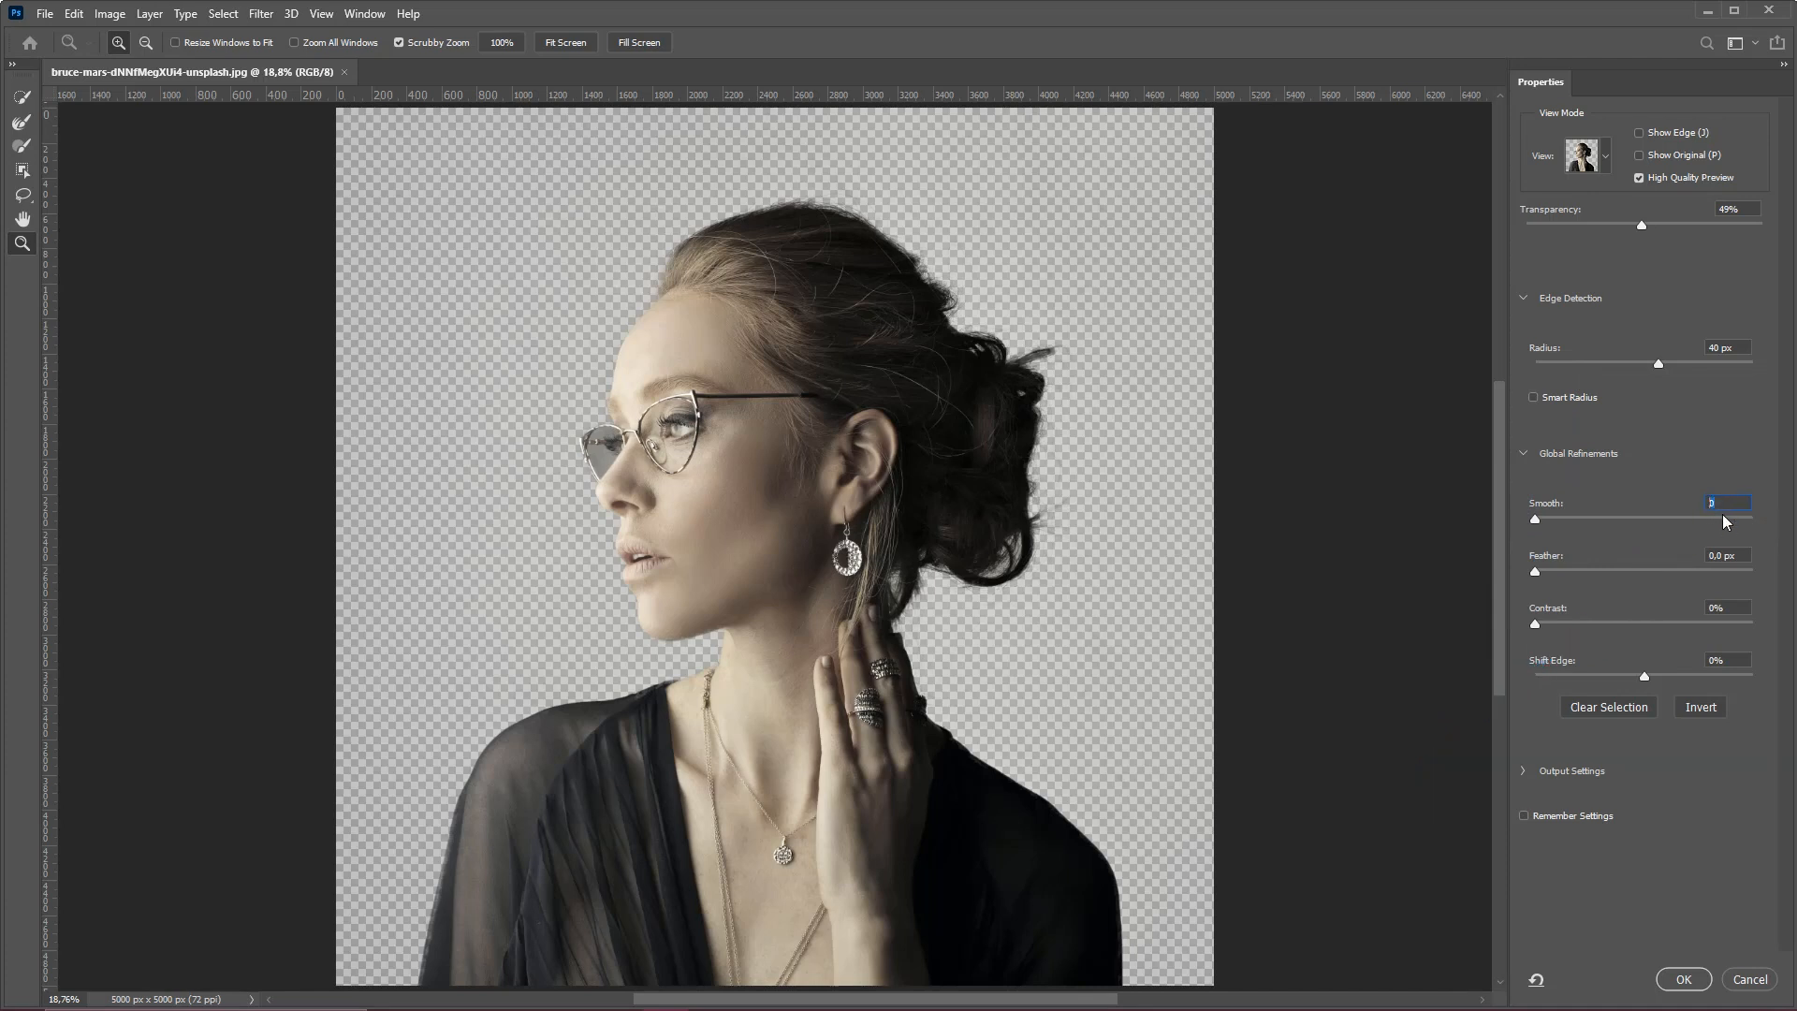
type("2")
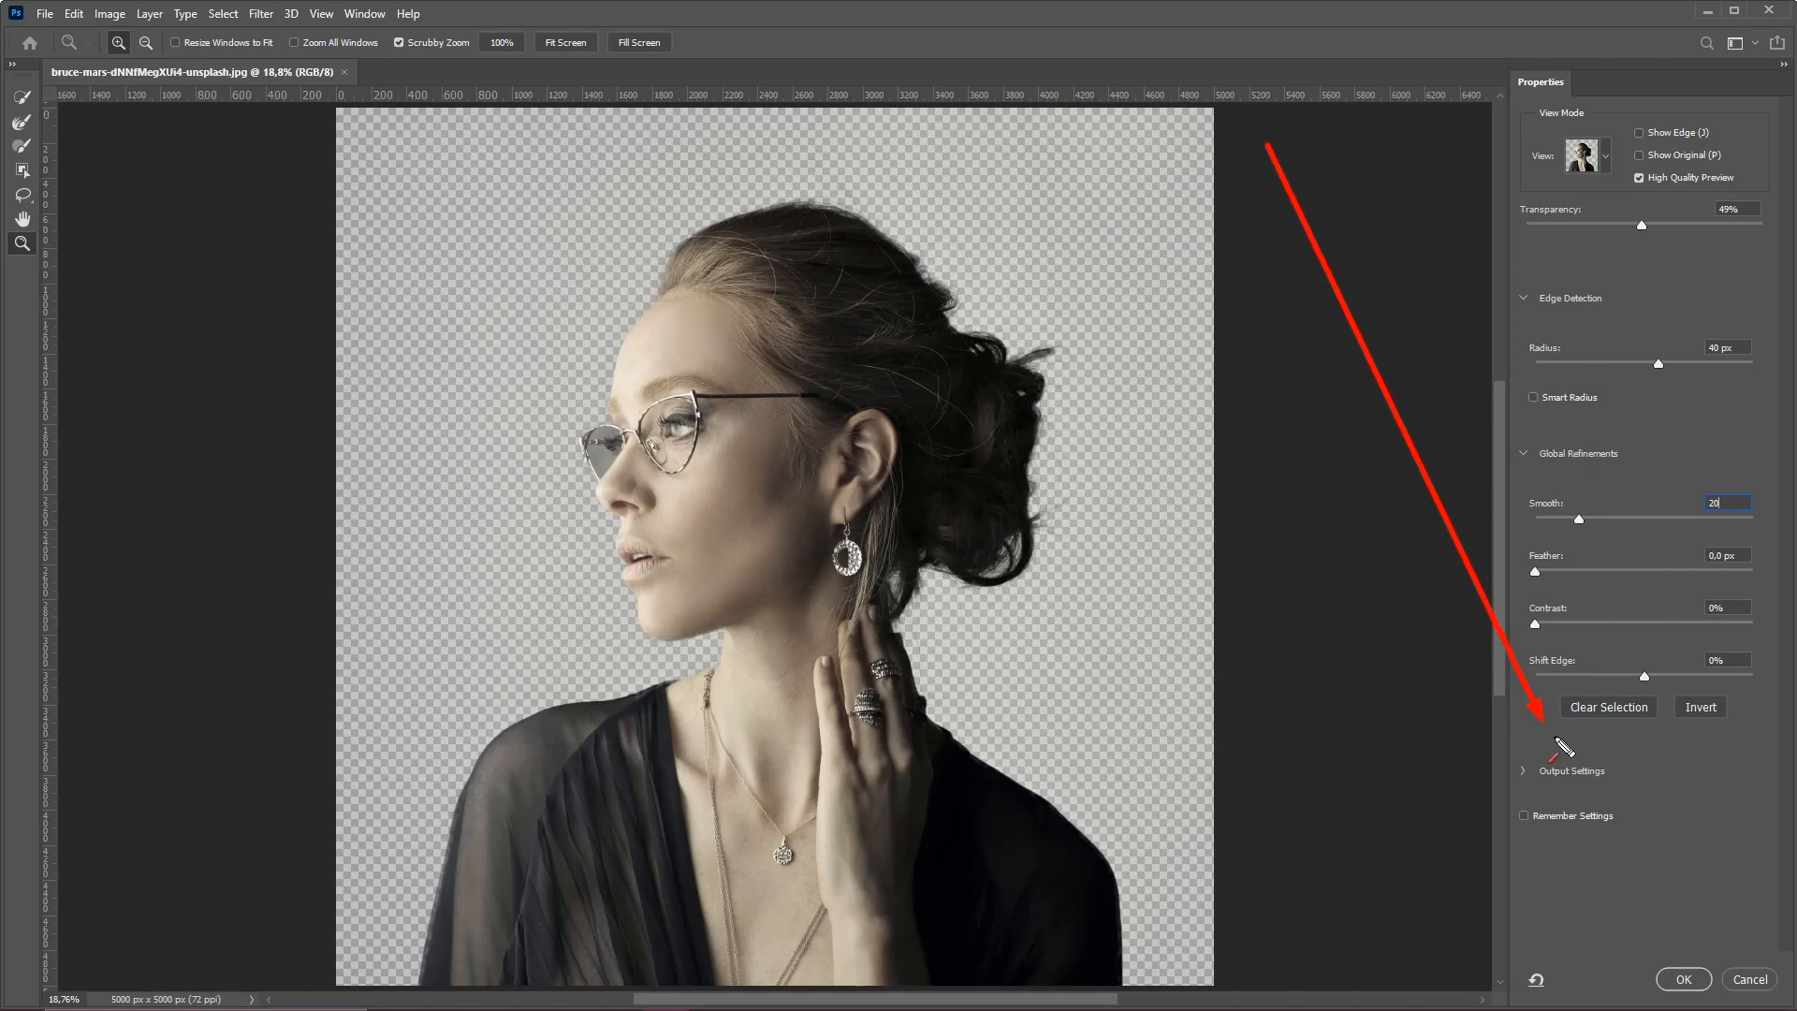
left_click(1682, 979)
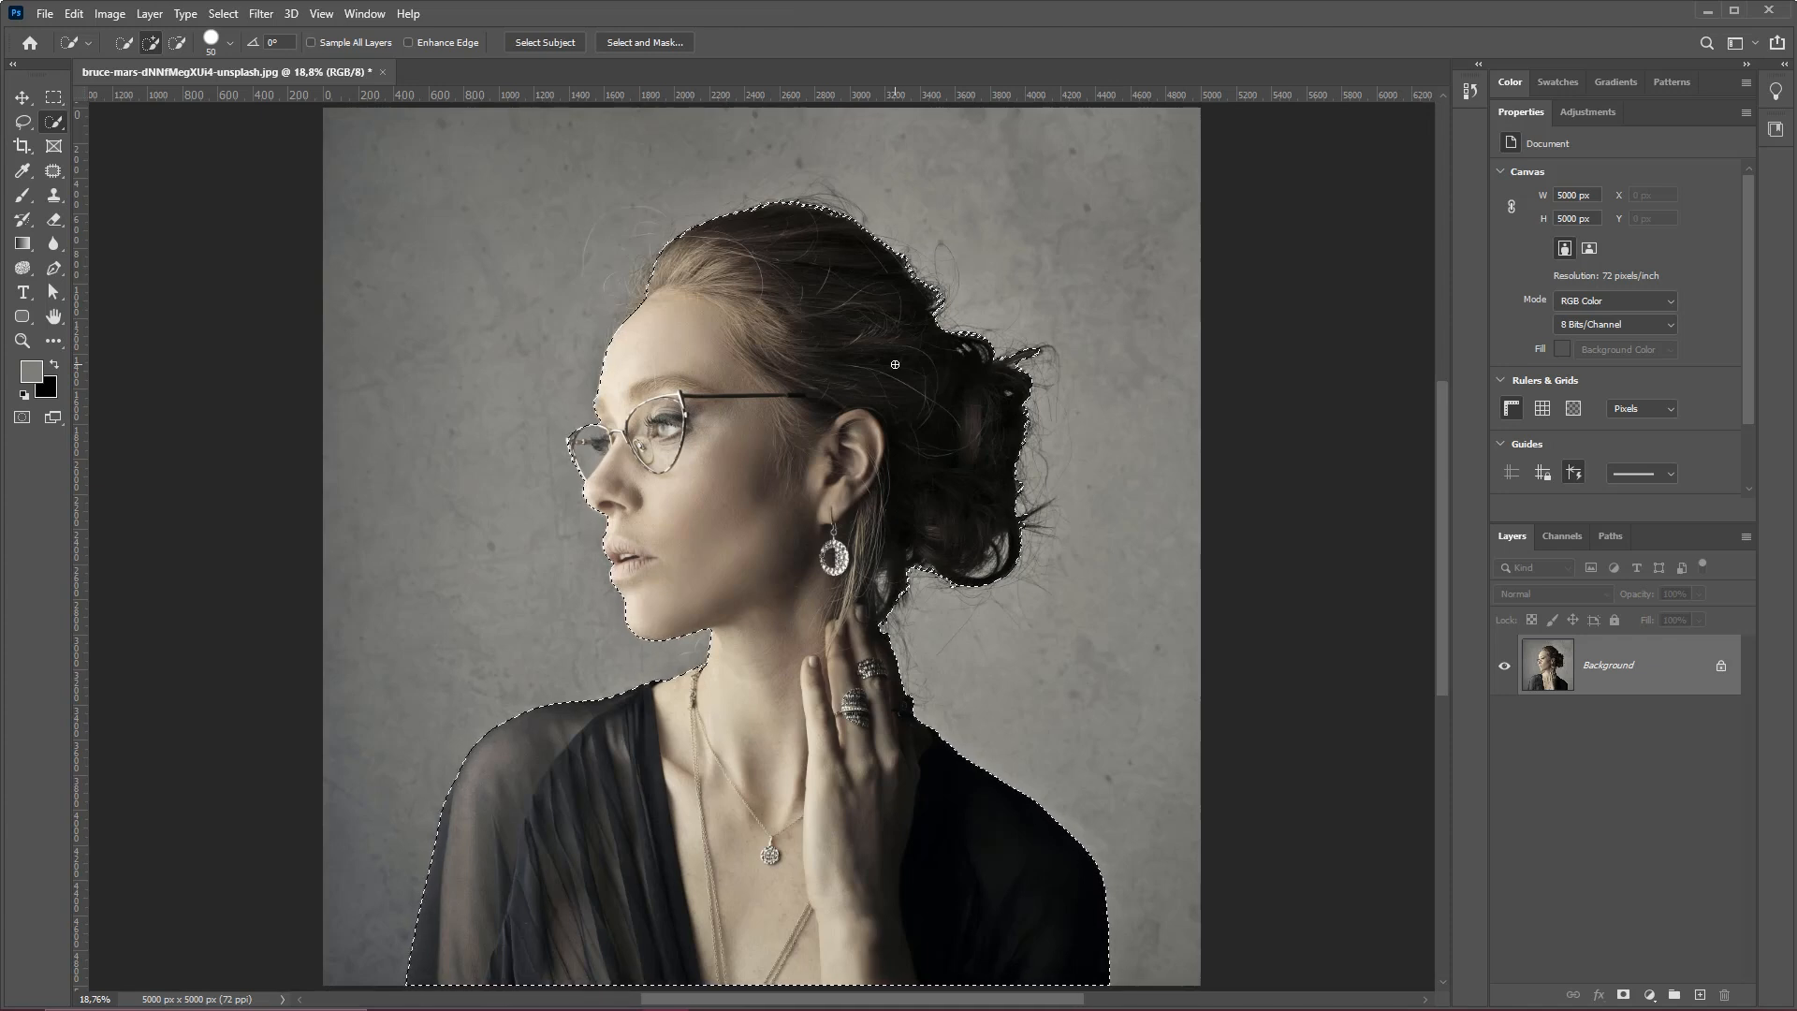
- Copy the selected woman from the Background onto a new layer
key("ctrl+j")
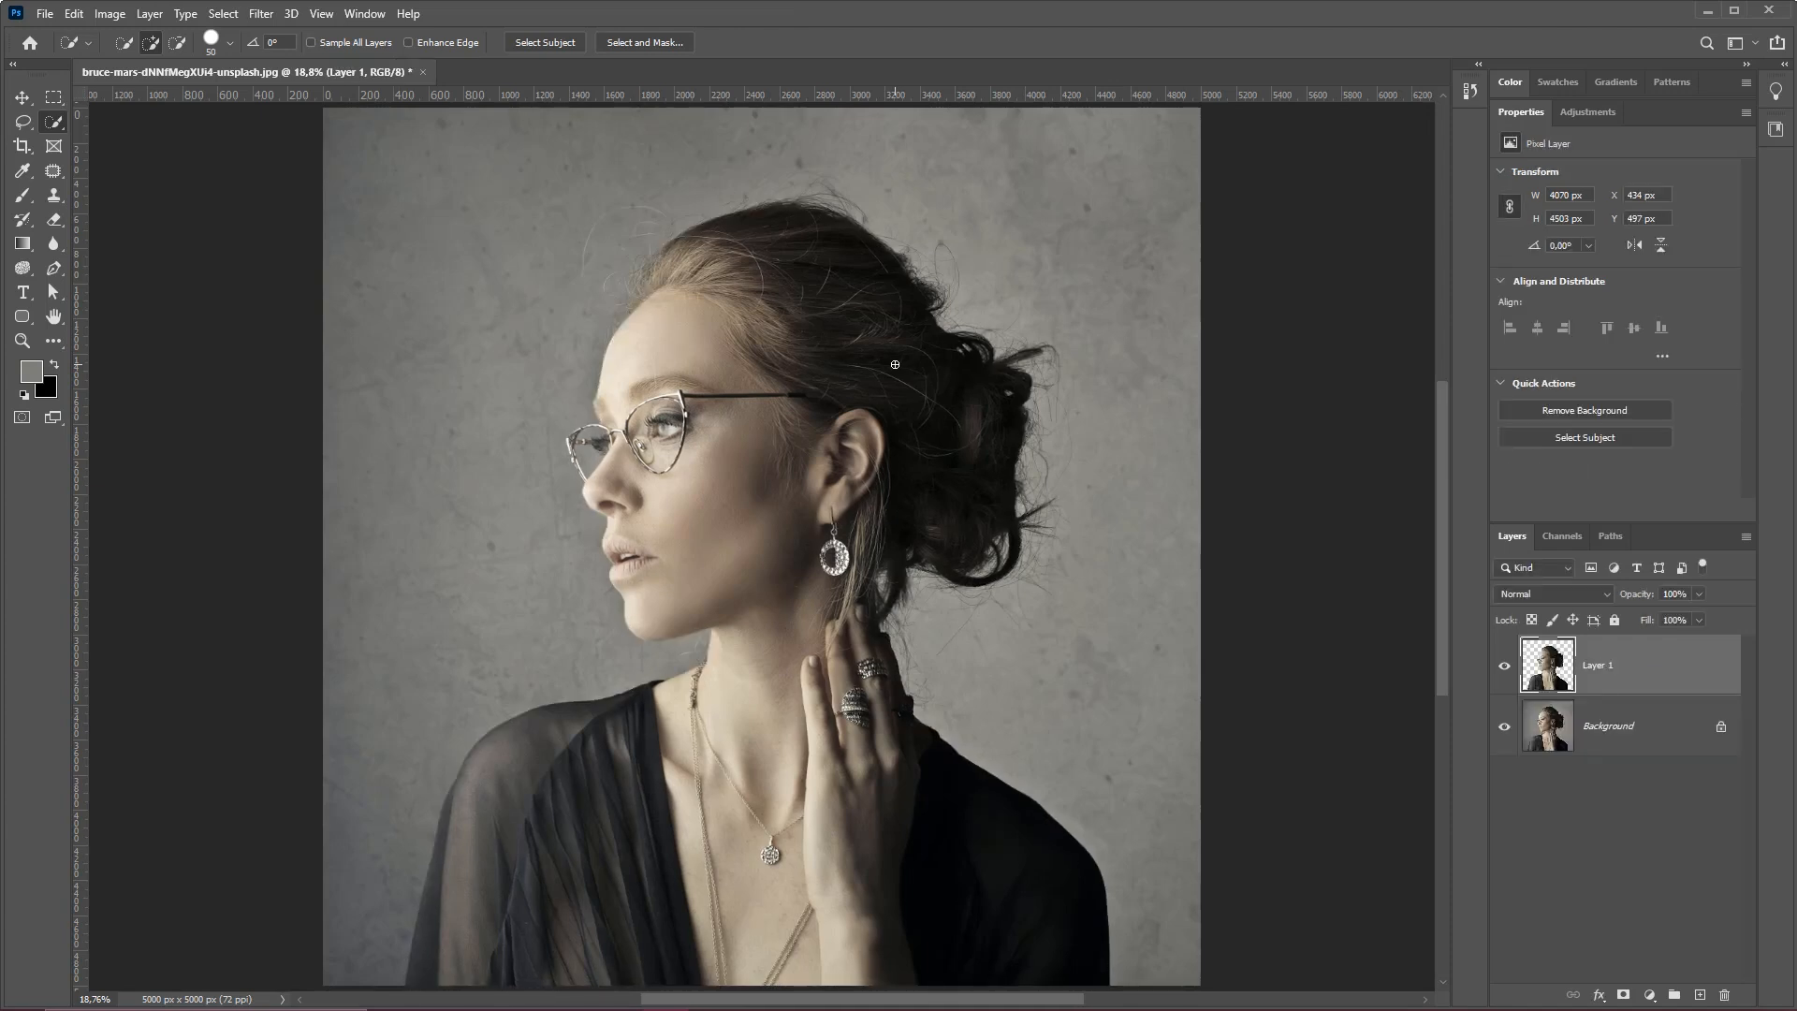
key("ctrl+z")
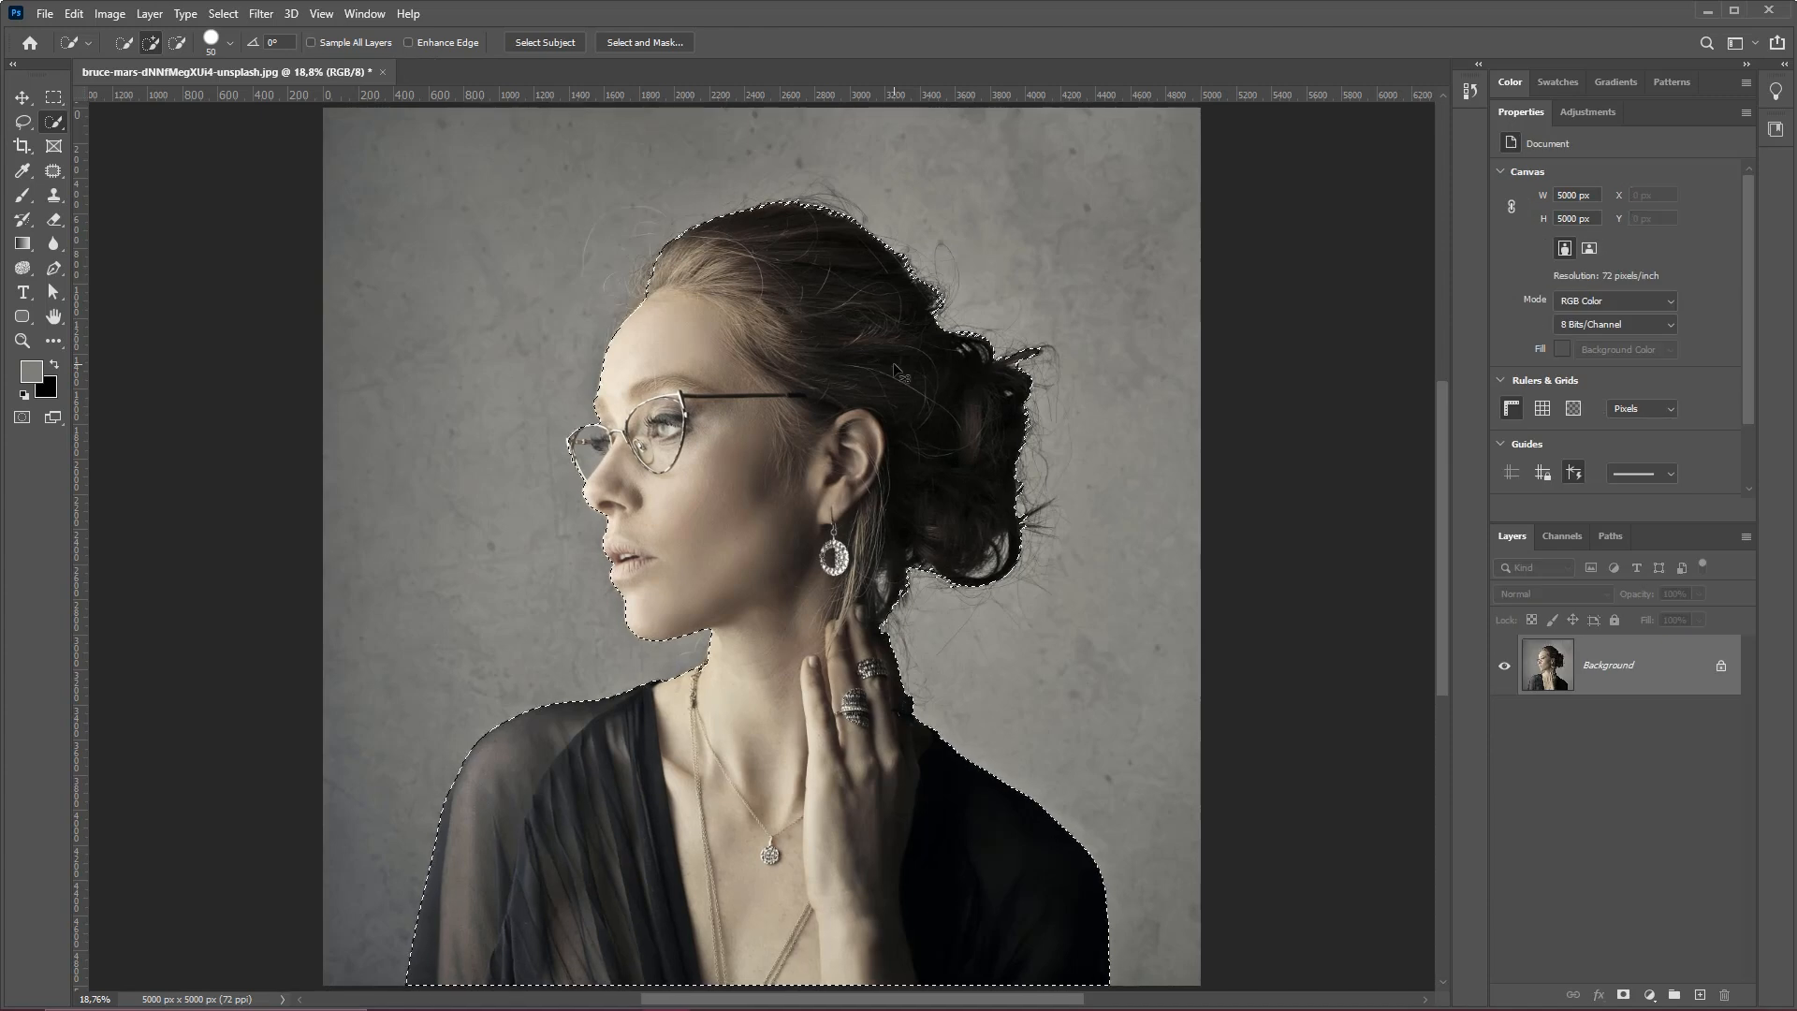
key("ctrl+j")
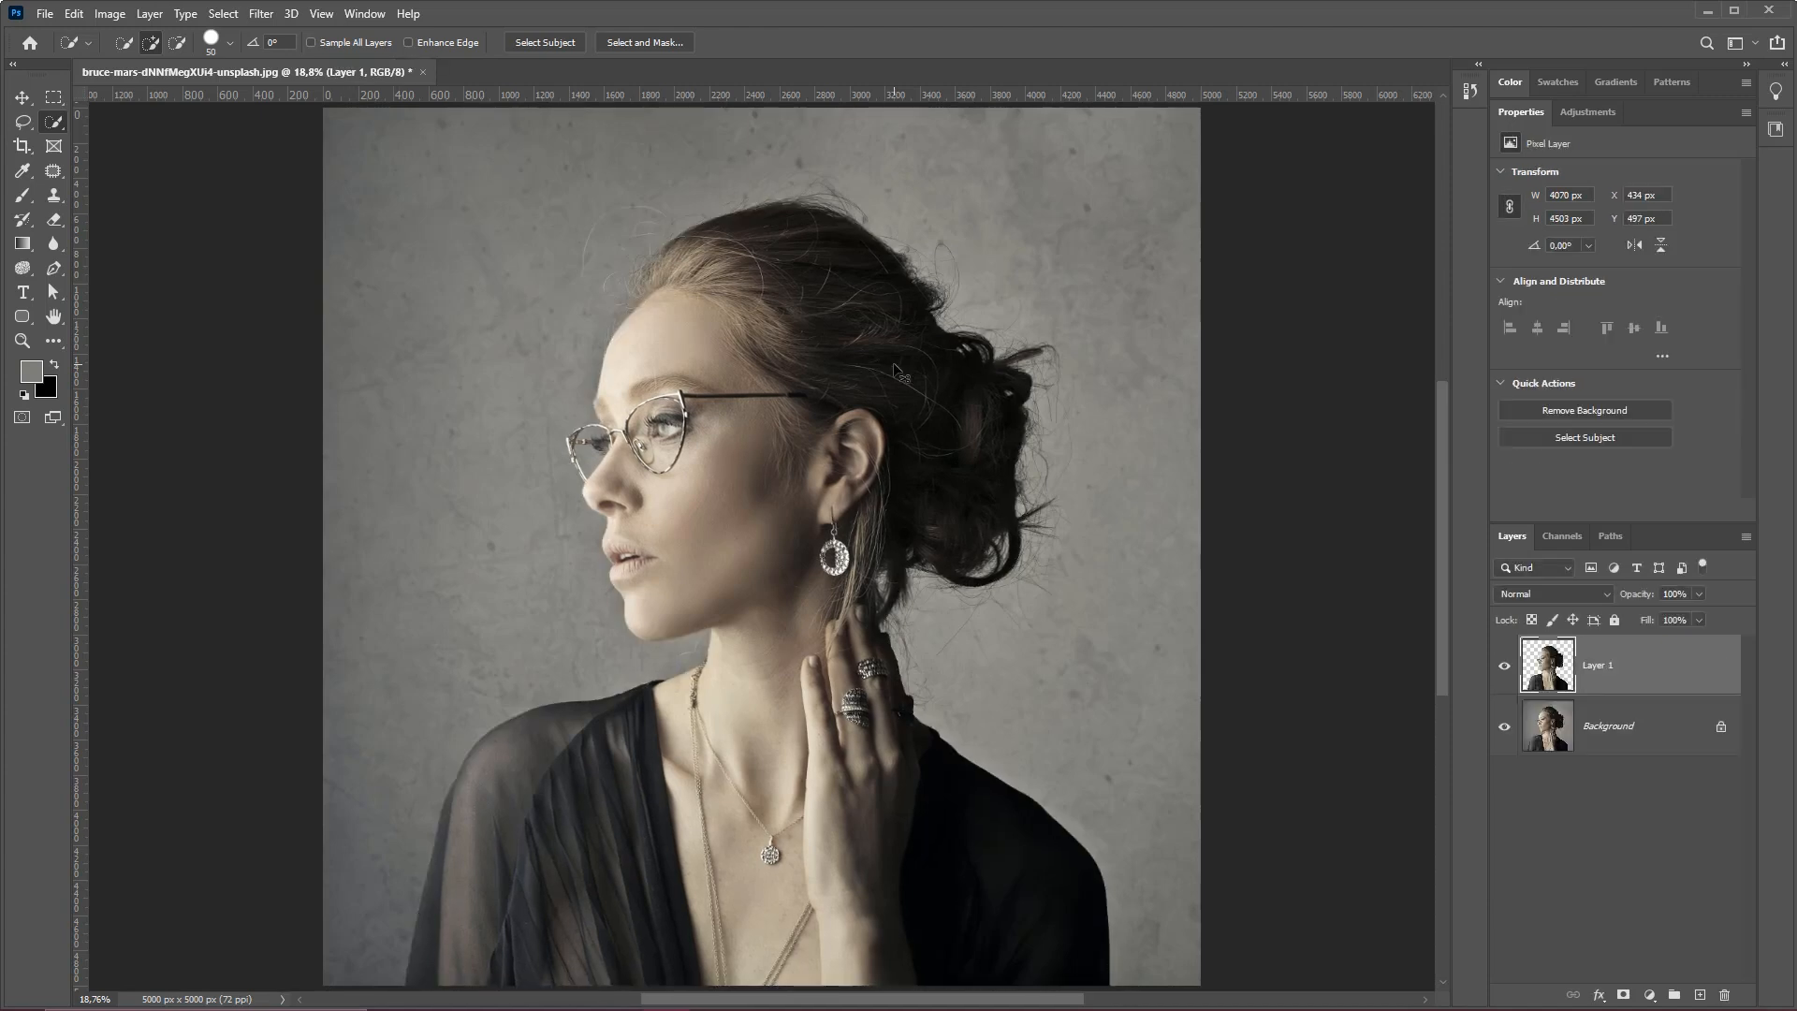
- Try moving the cut-out woman away from the original, undo back to the selection and copy her onto a new layer again
key("v")
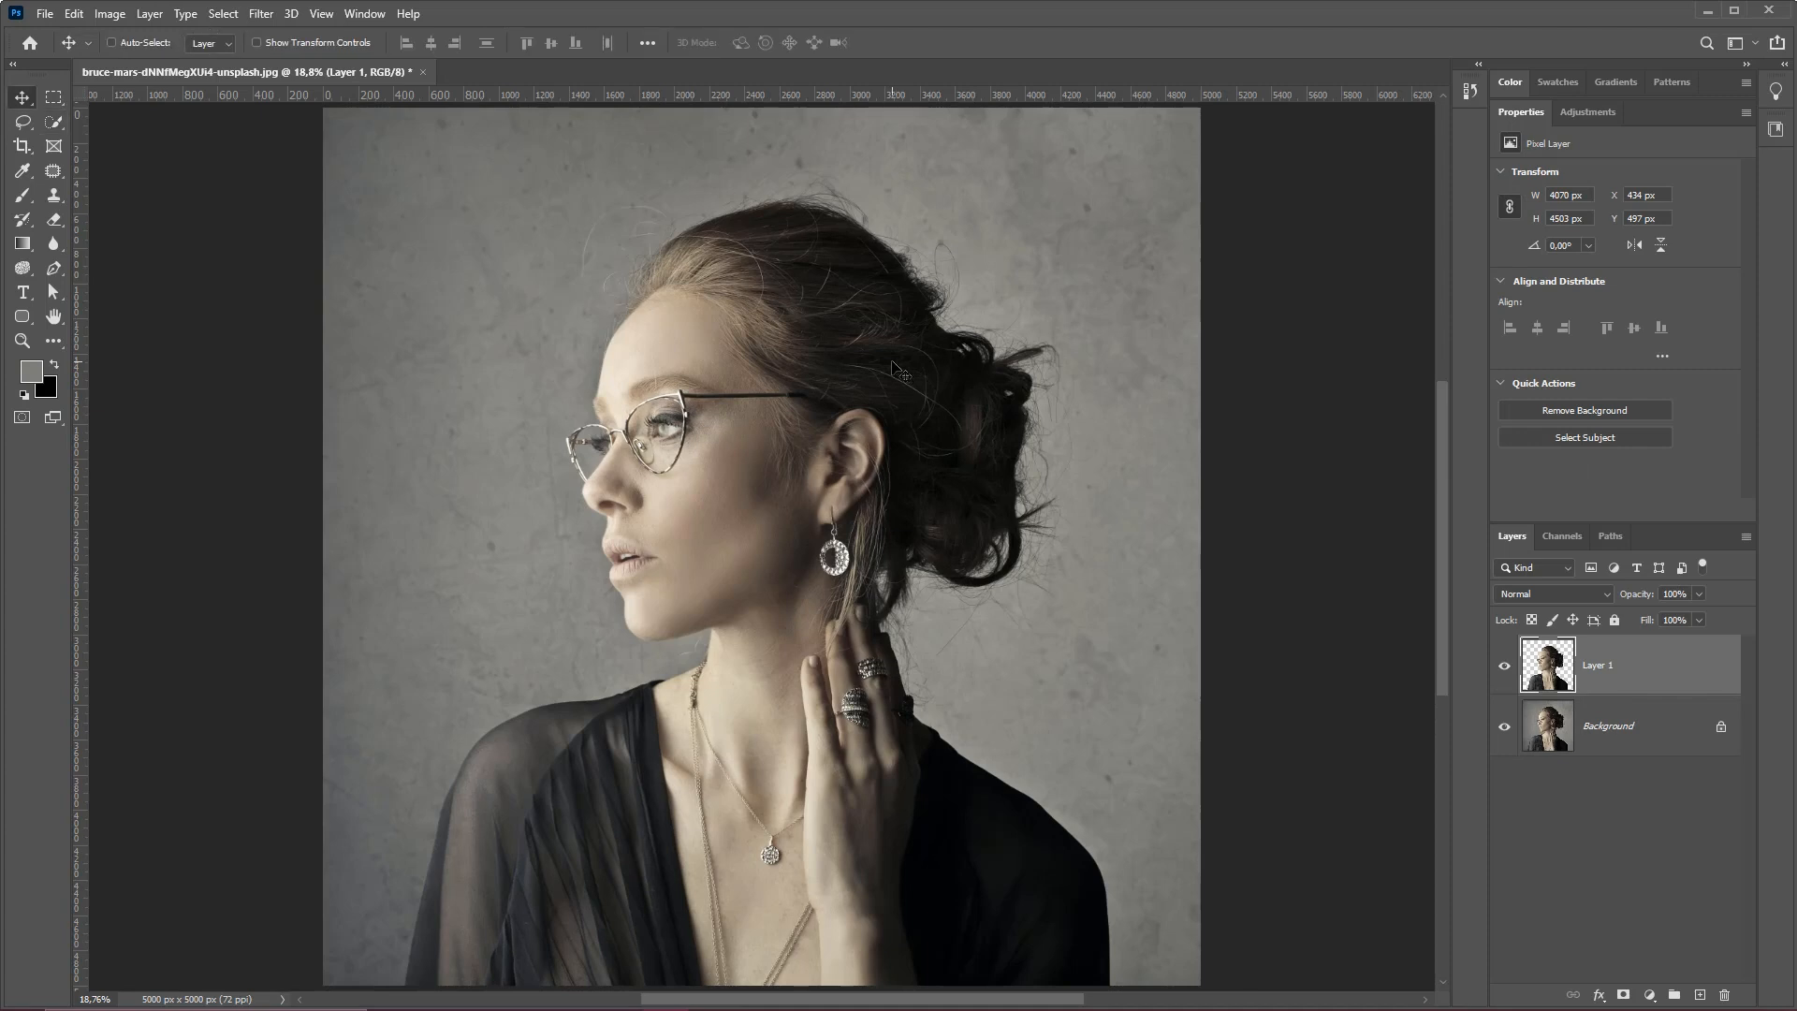
left_click_drag(760, 412, 654, 349)
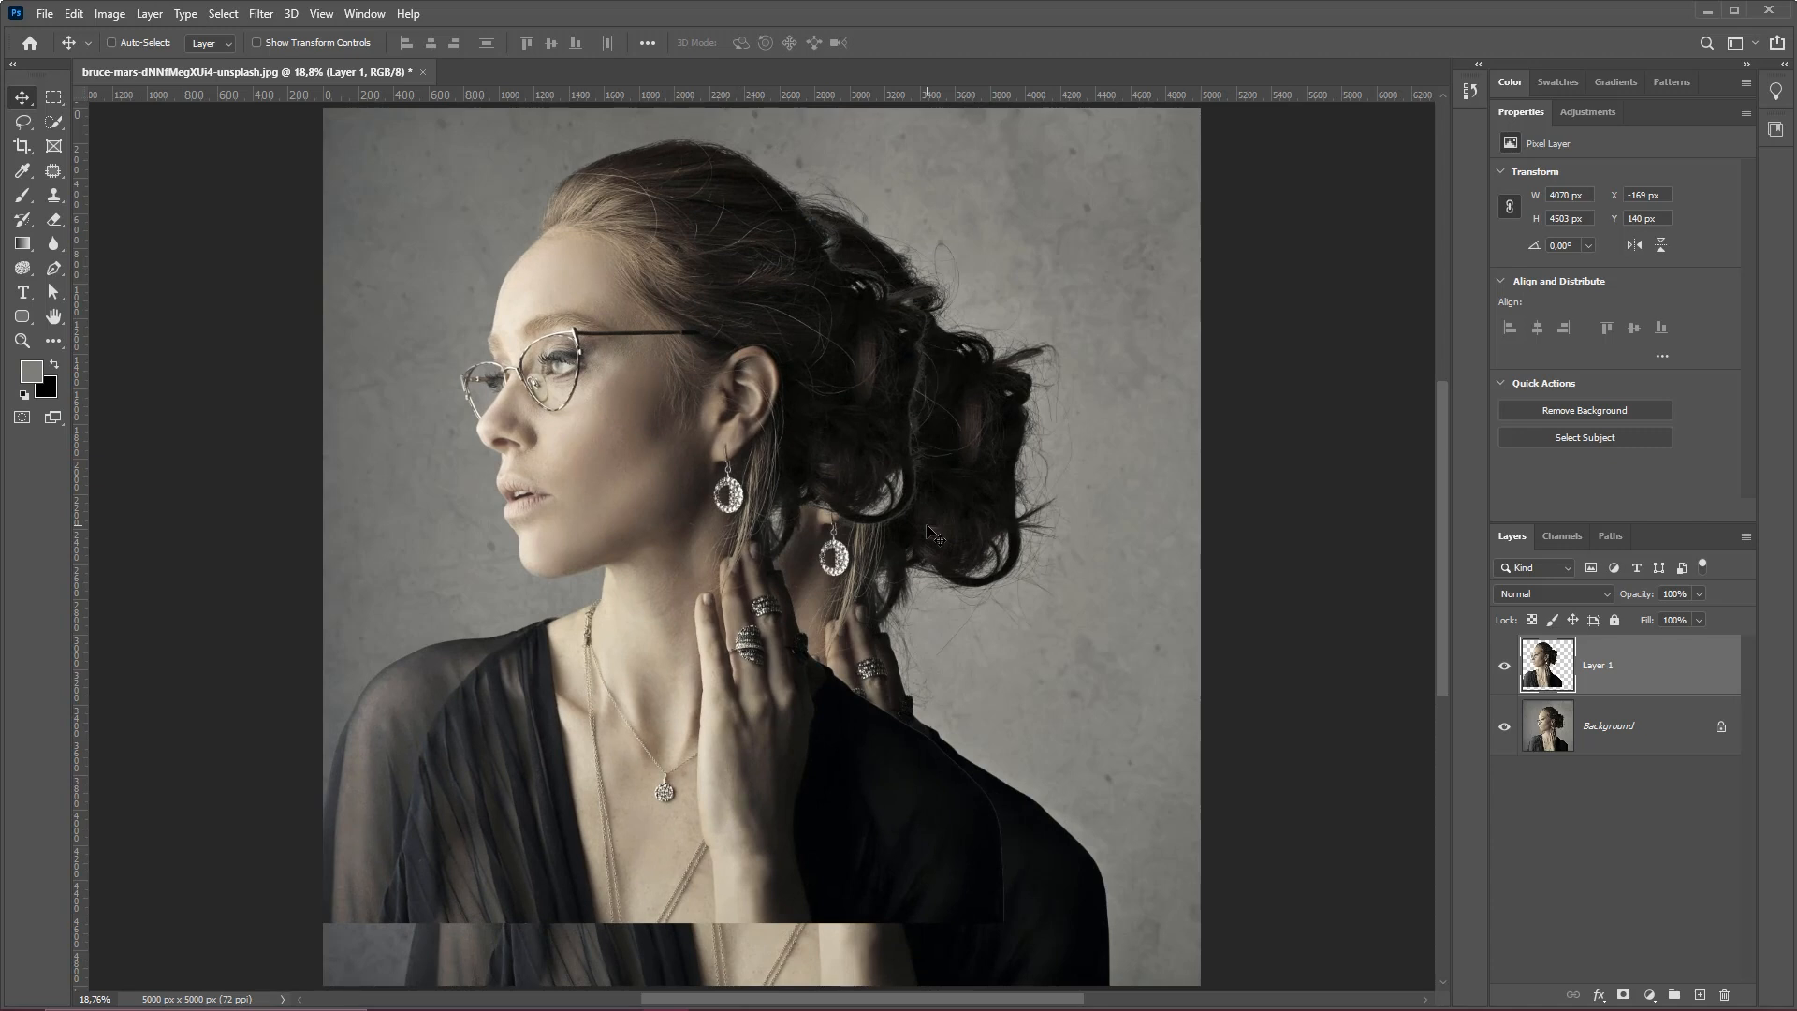
key("ctrl+z")
key("ctrl+z")
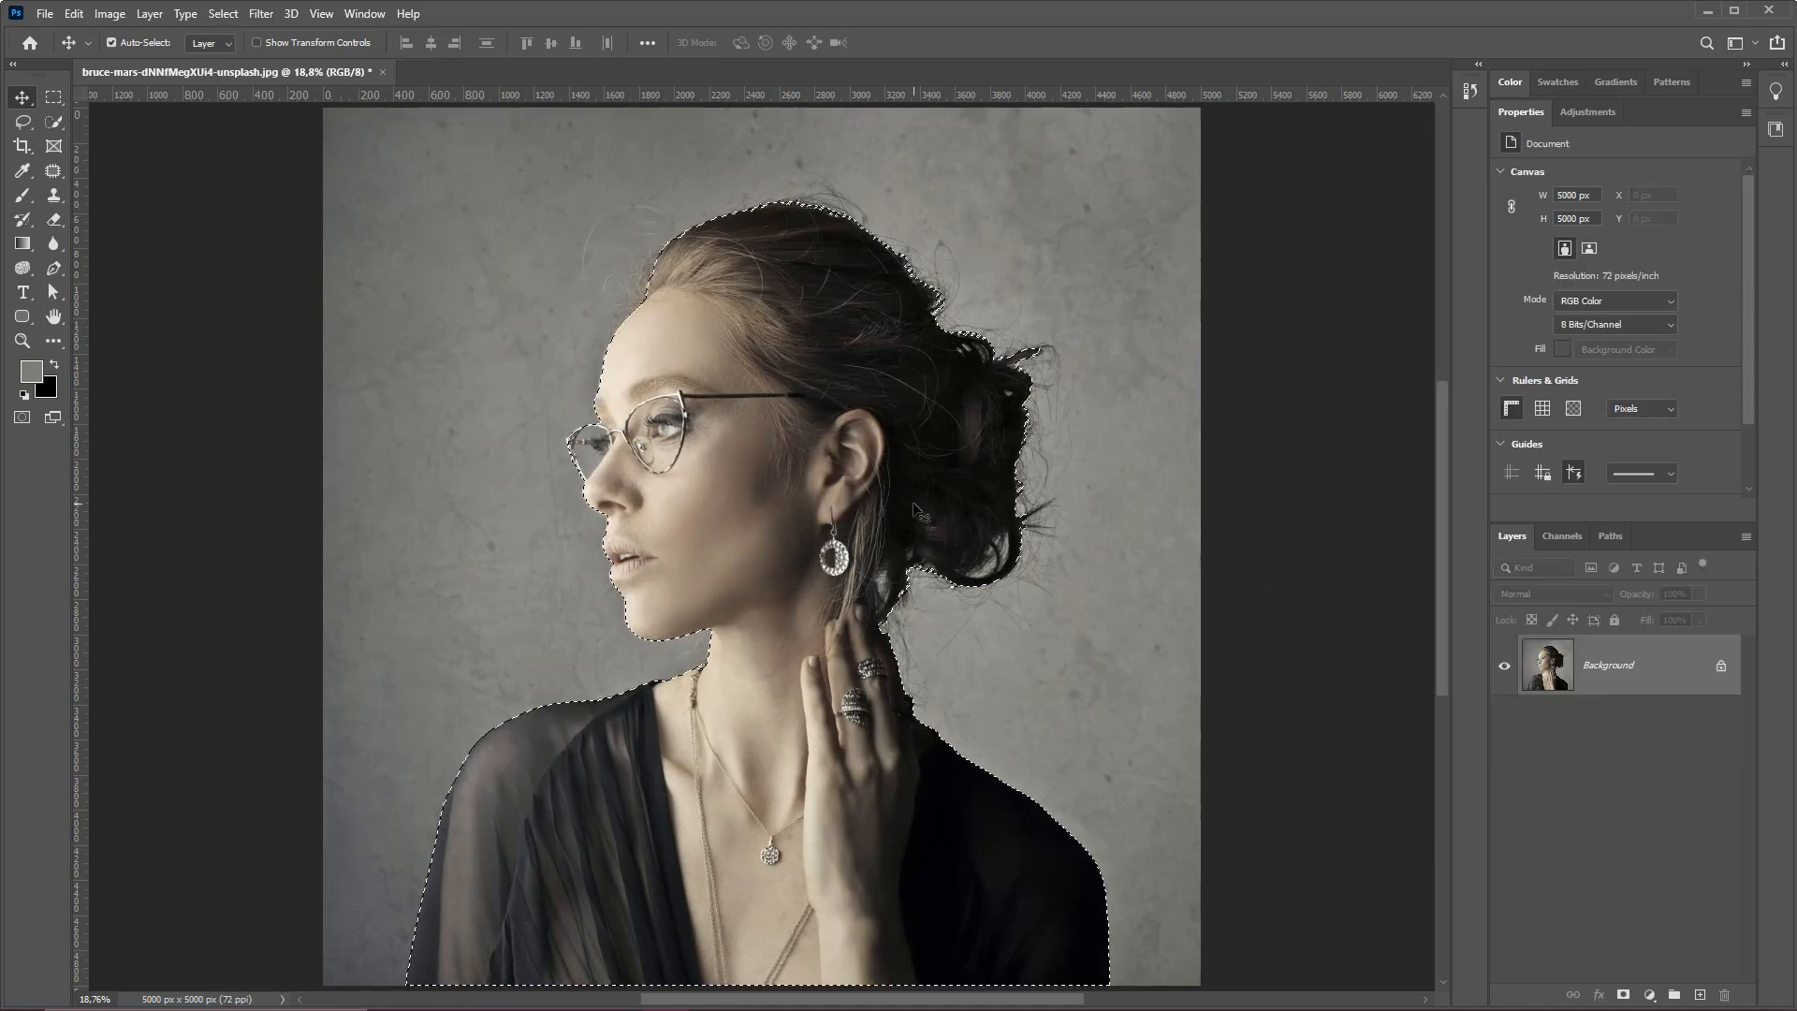
key("ctrl+j")
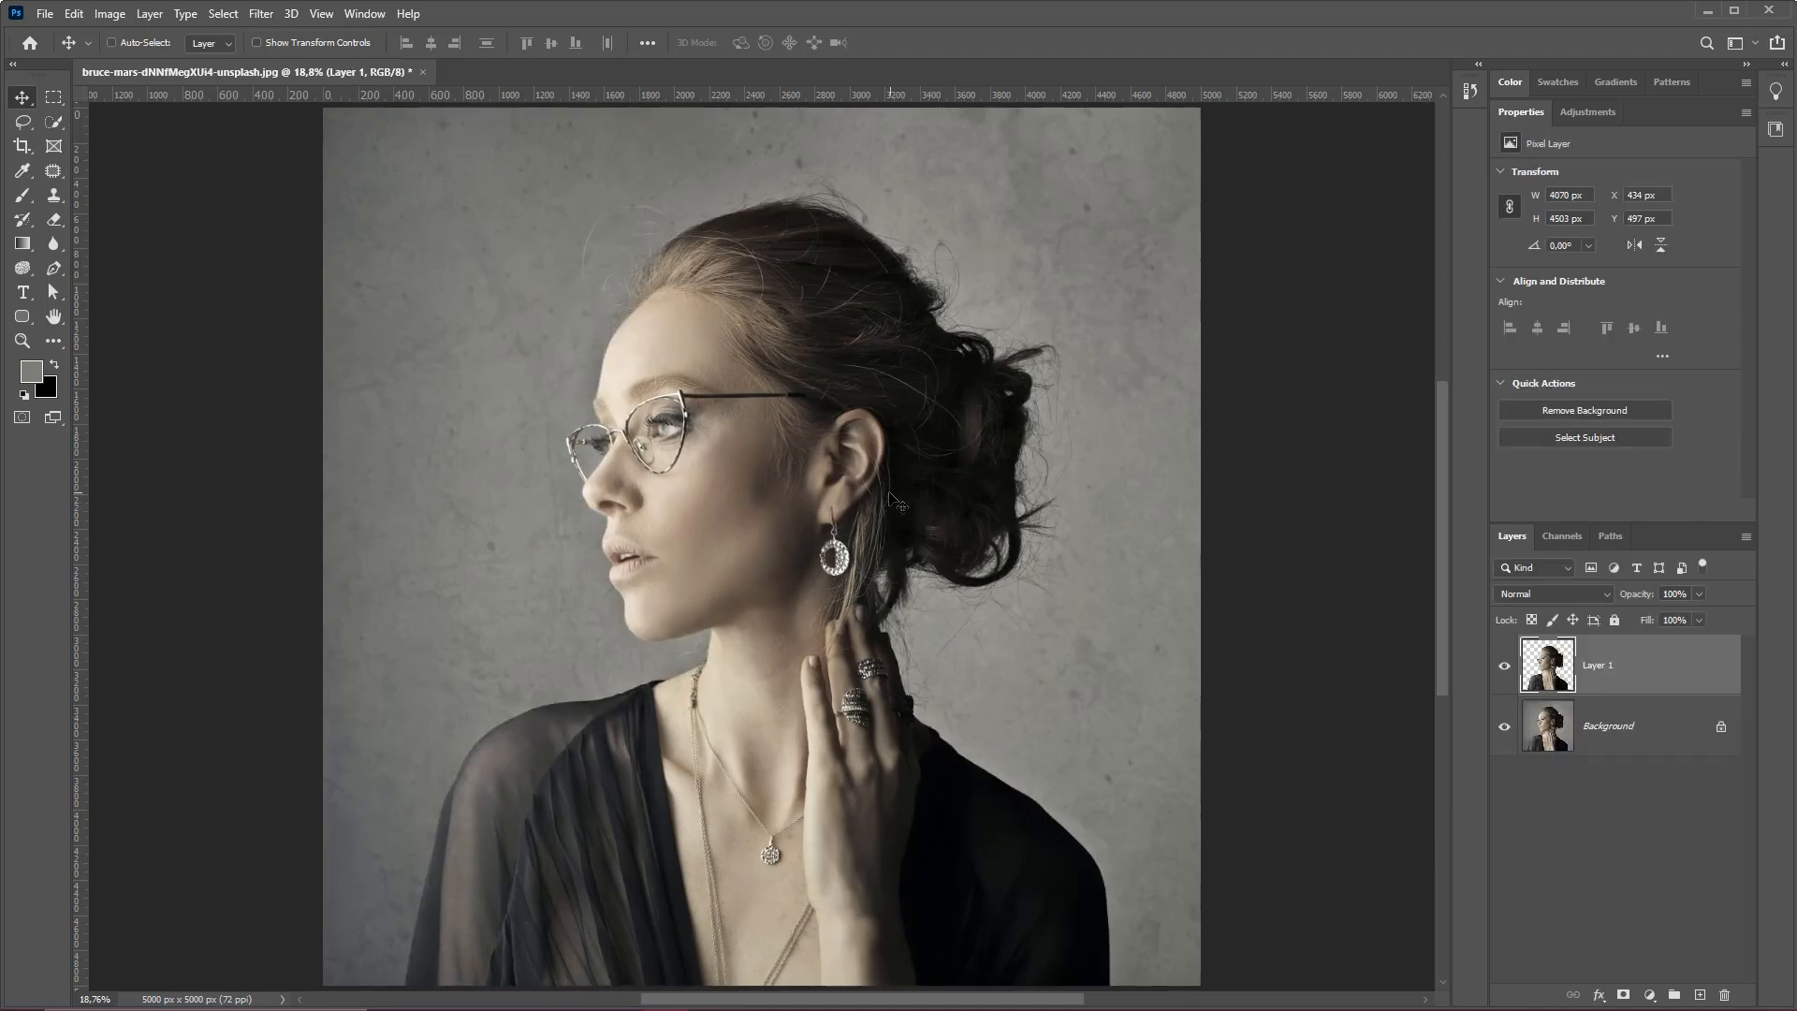
- Hide the Background layer to check the cut-out woman against transparency and show it again
left_click(1505, 736)
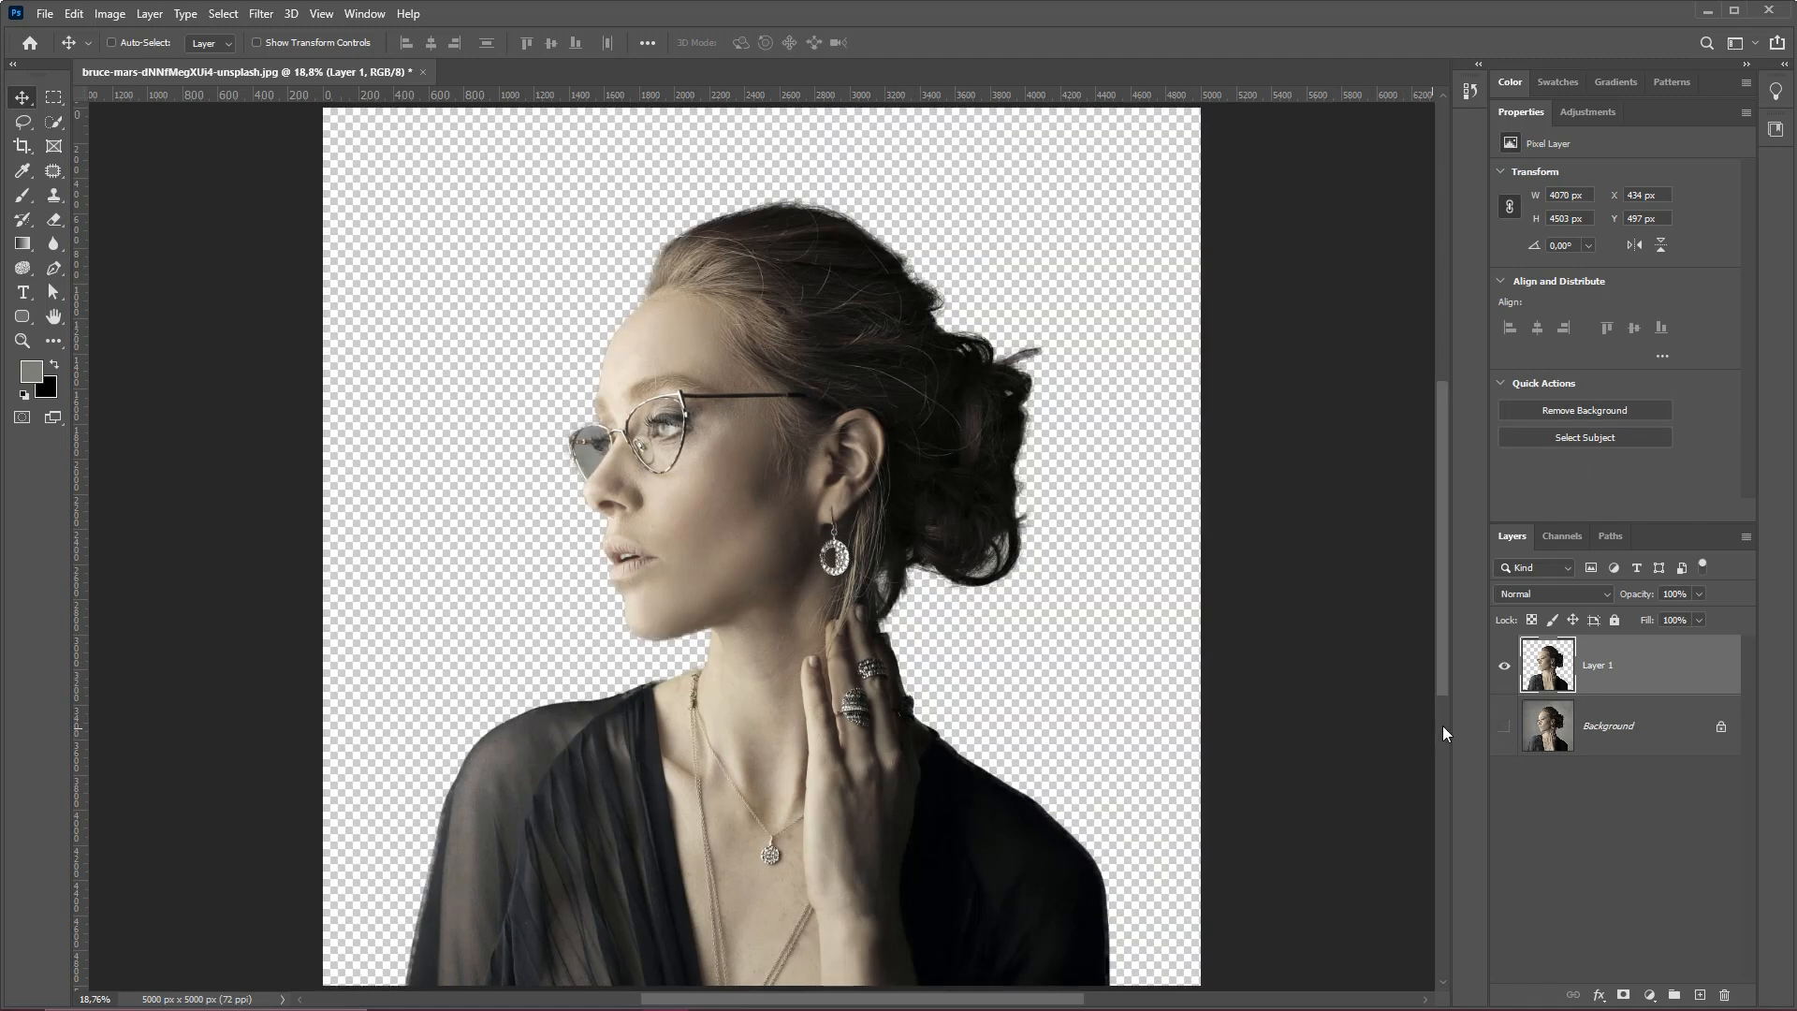
left_click(1504, 727)
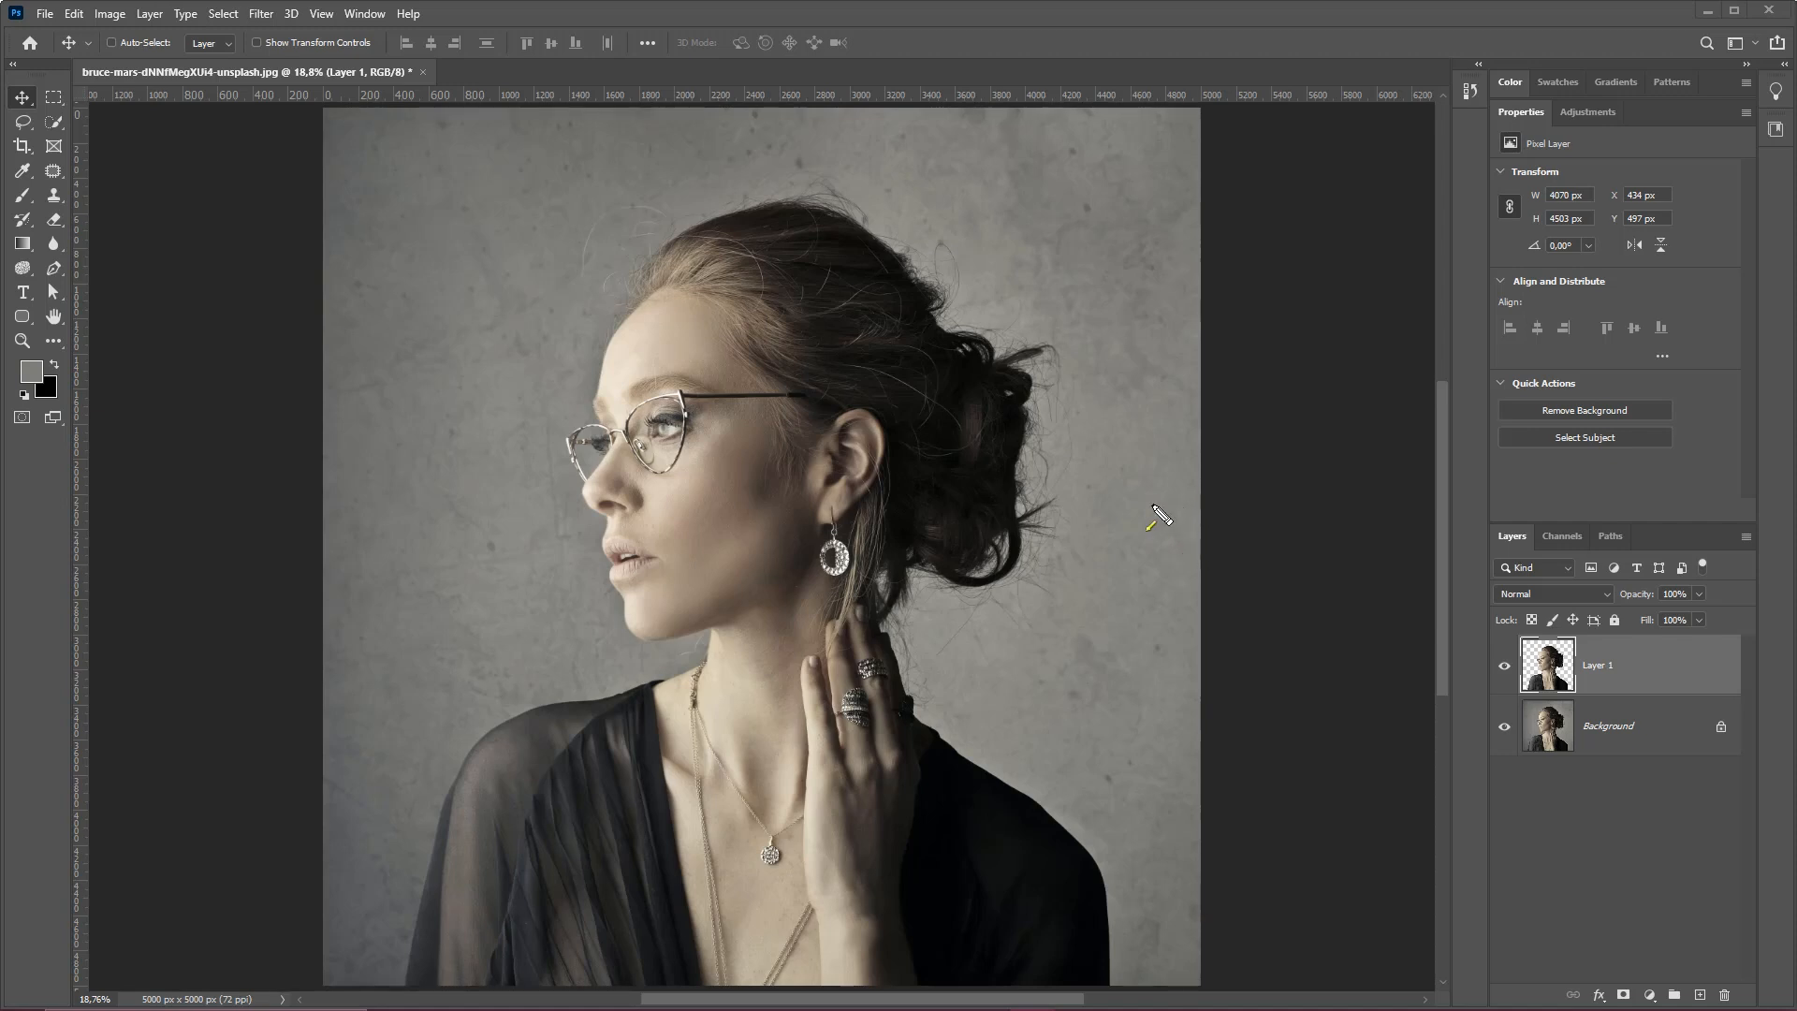
mouse_move(668, 723)
left_mouse_down()
mouse_move(1582, 105)
mouse_move(1640, 109)
left_mouse_up()
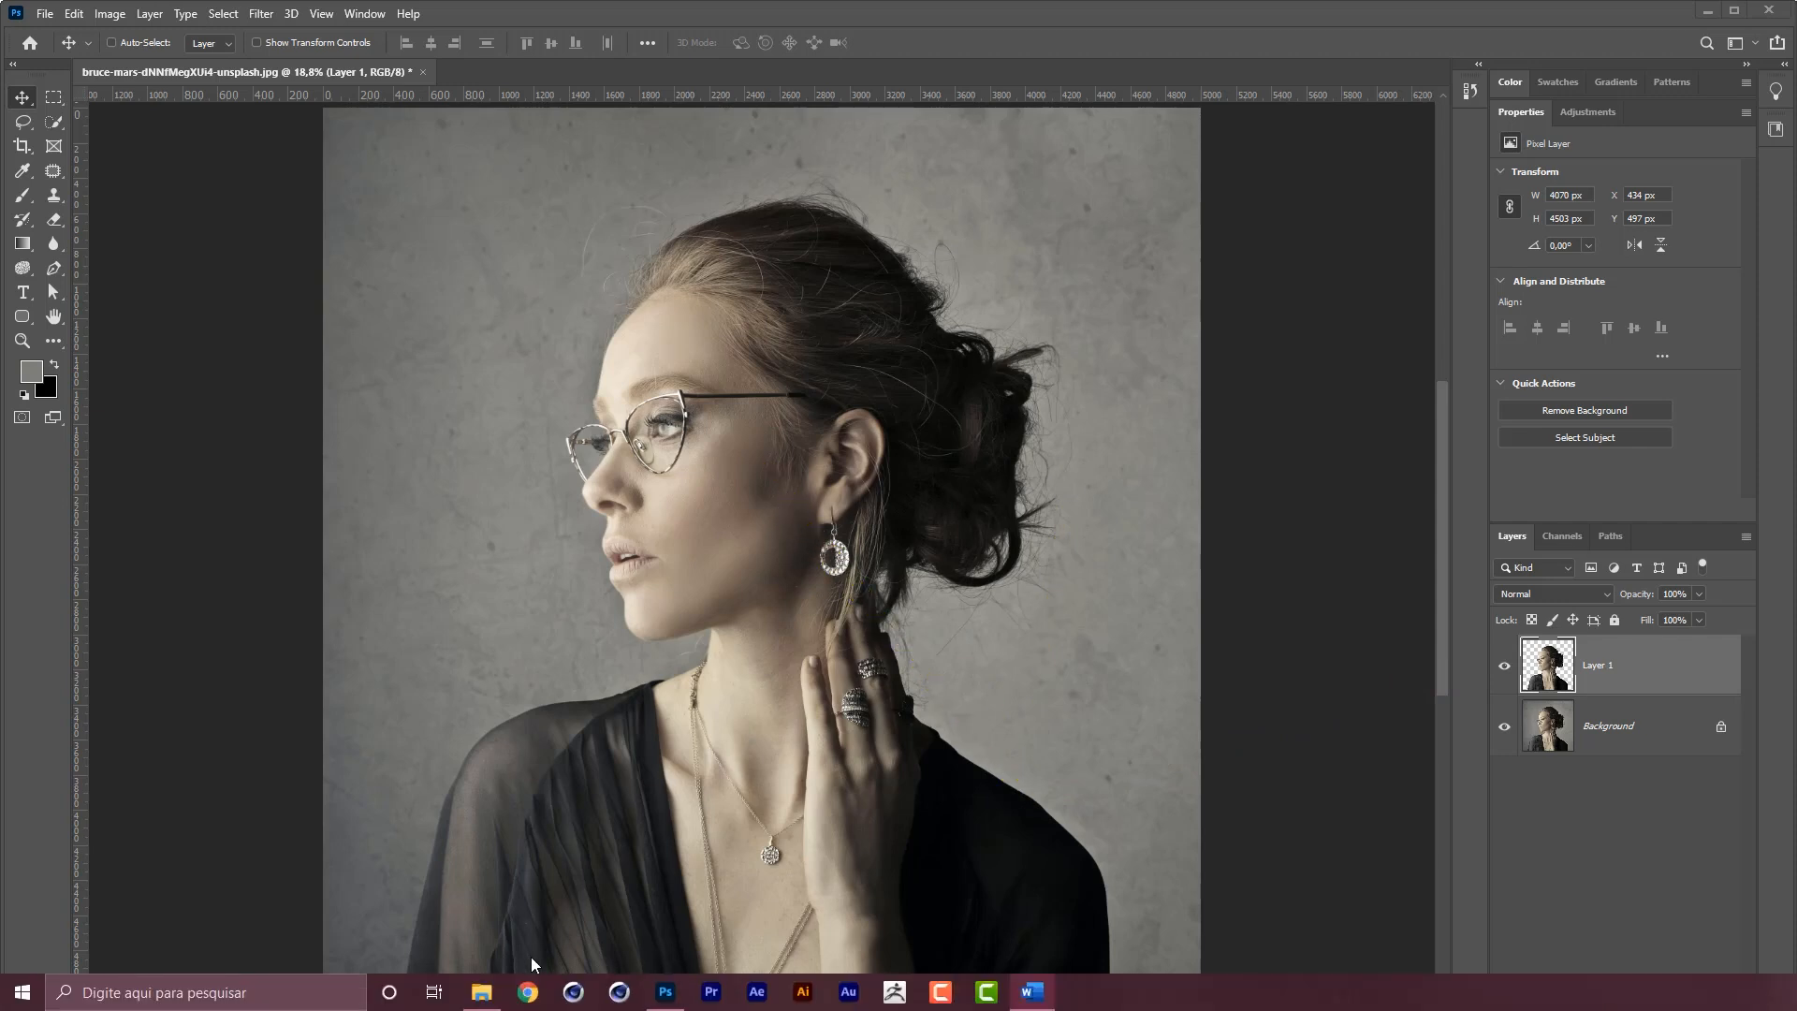
- Switch to File Explorer and open the montagem folder in Área de Trabalho to reach the city street photo
key("super+e")
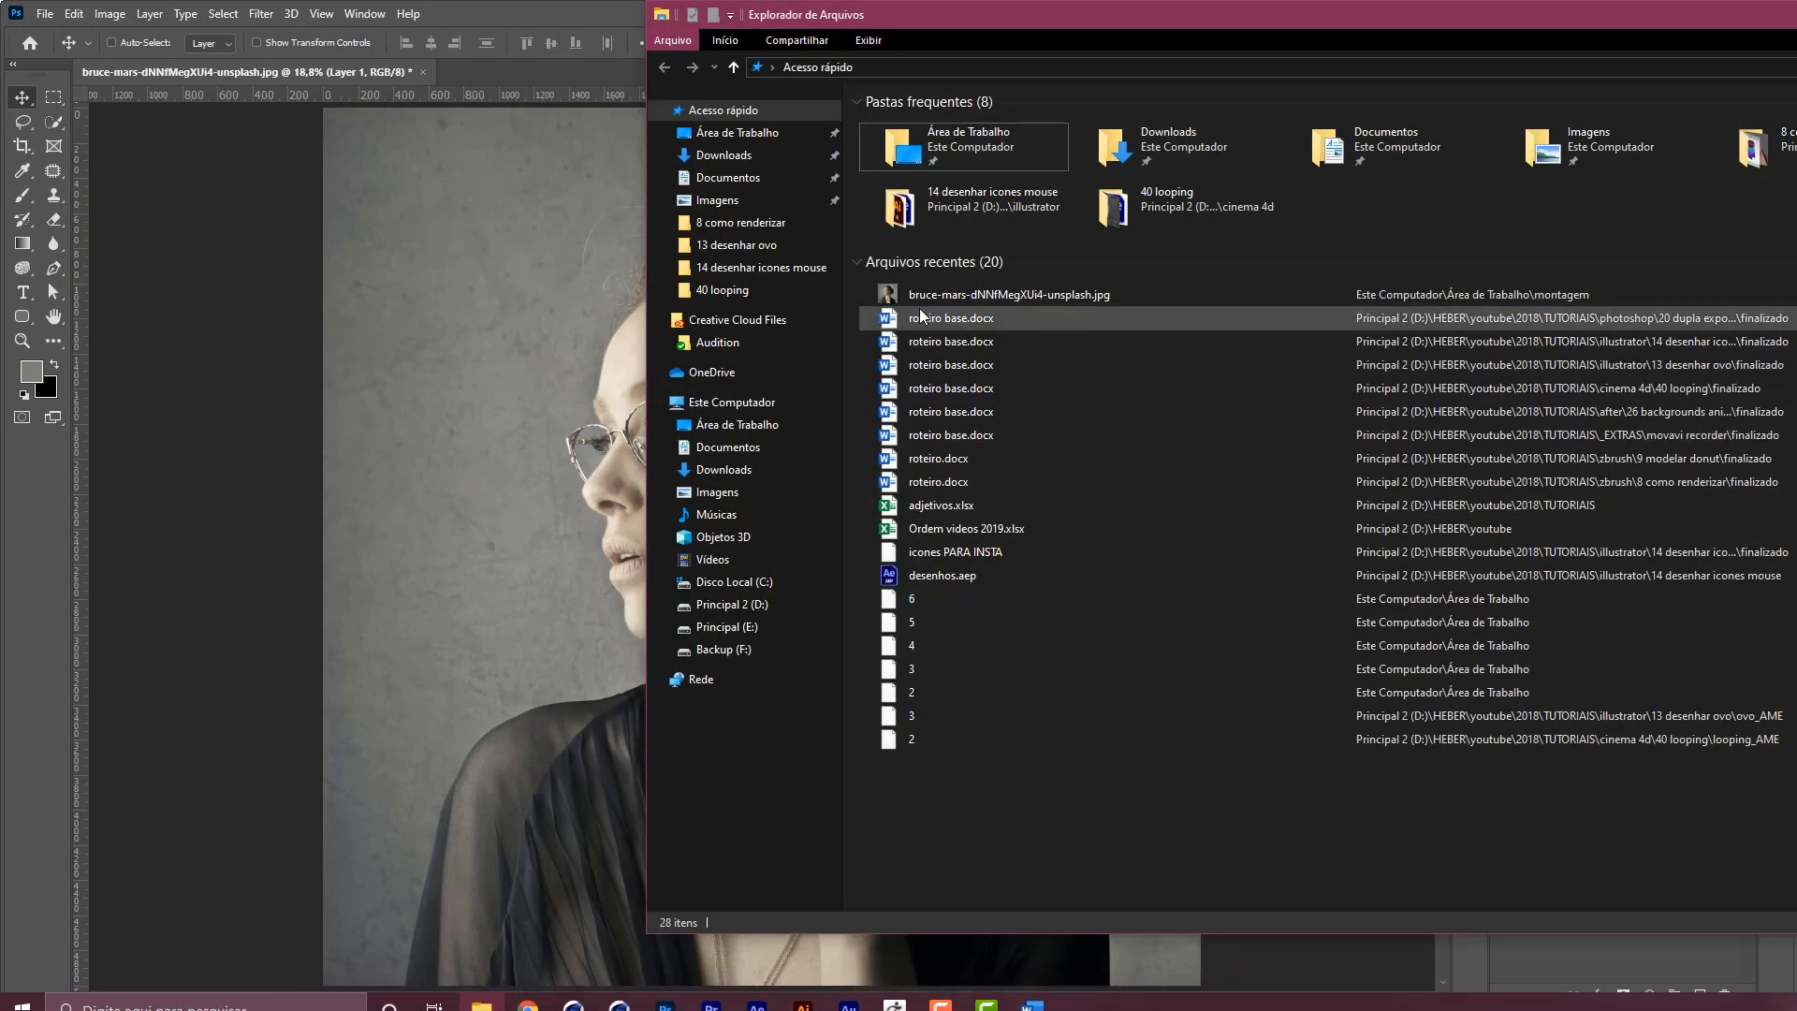
left_click(740, 402)
left_click_drag(1232, 12, 1085, 154)
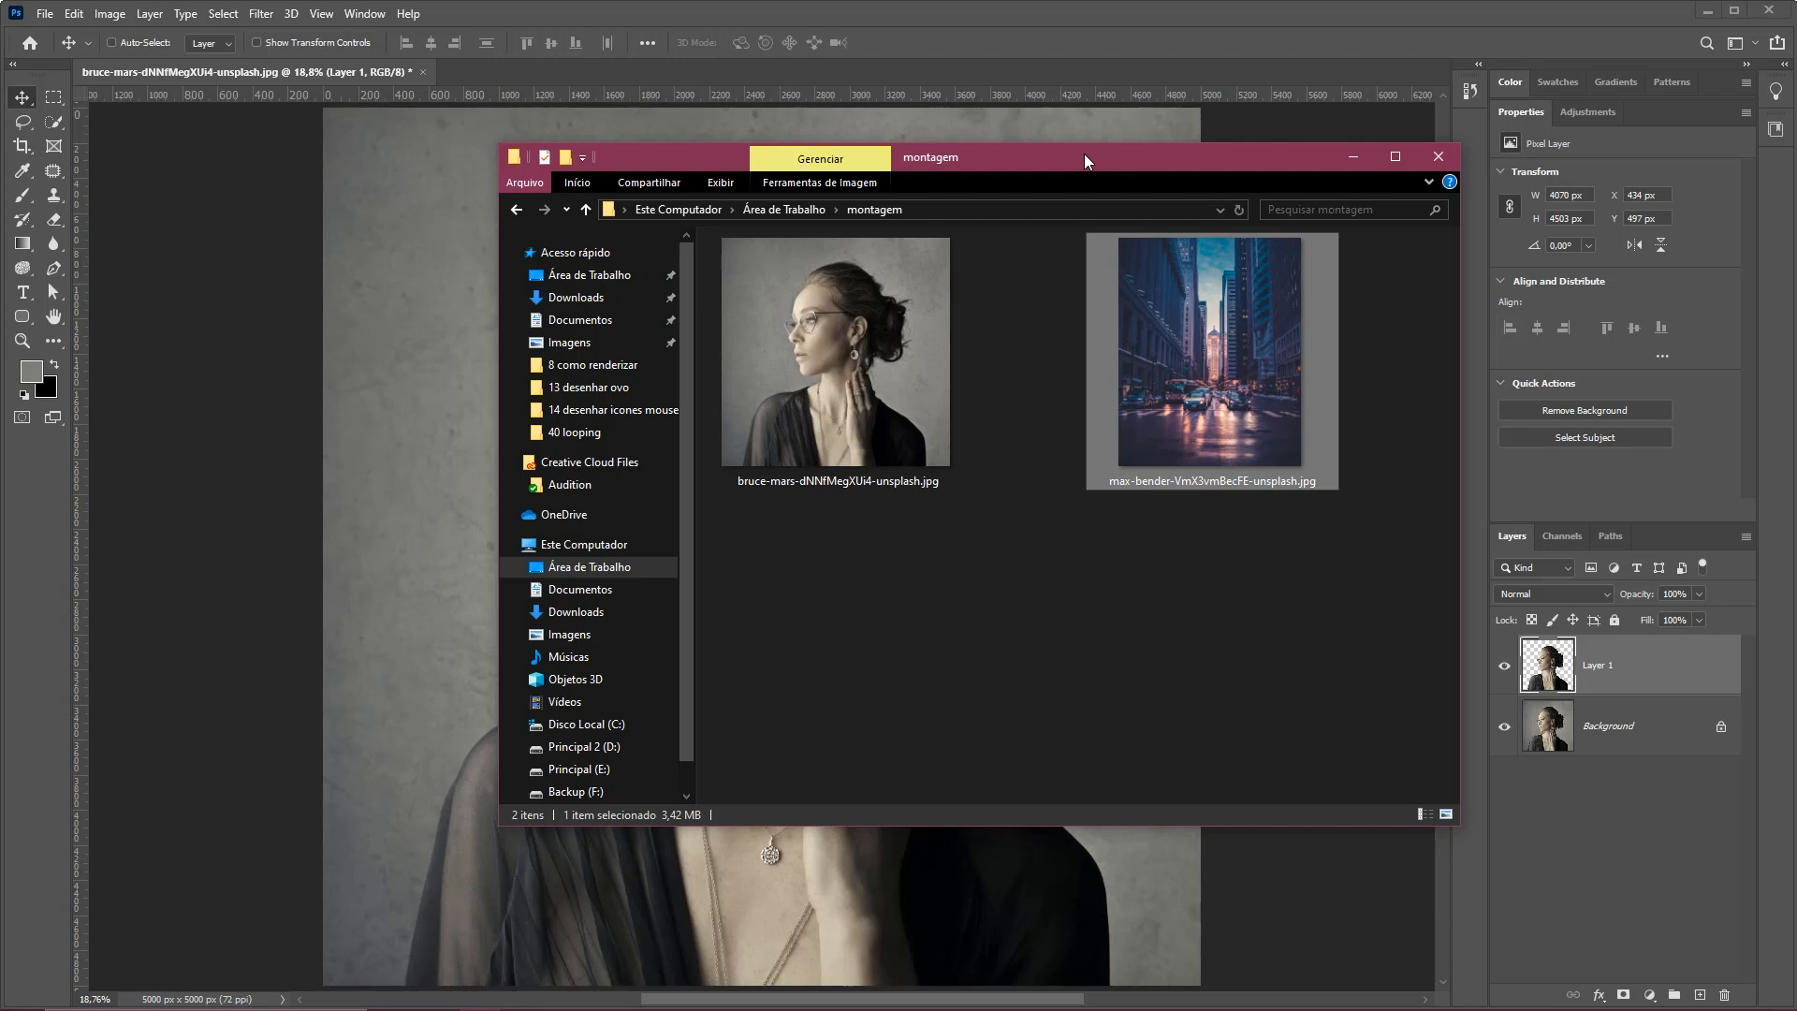
left_click_drag(1084, 153, 1209, 173)
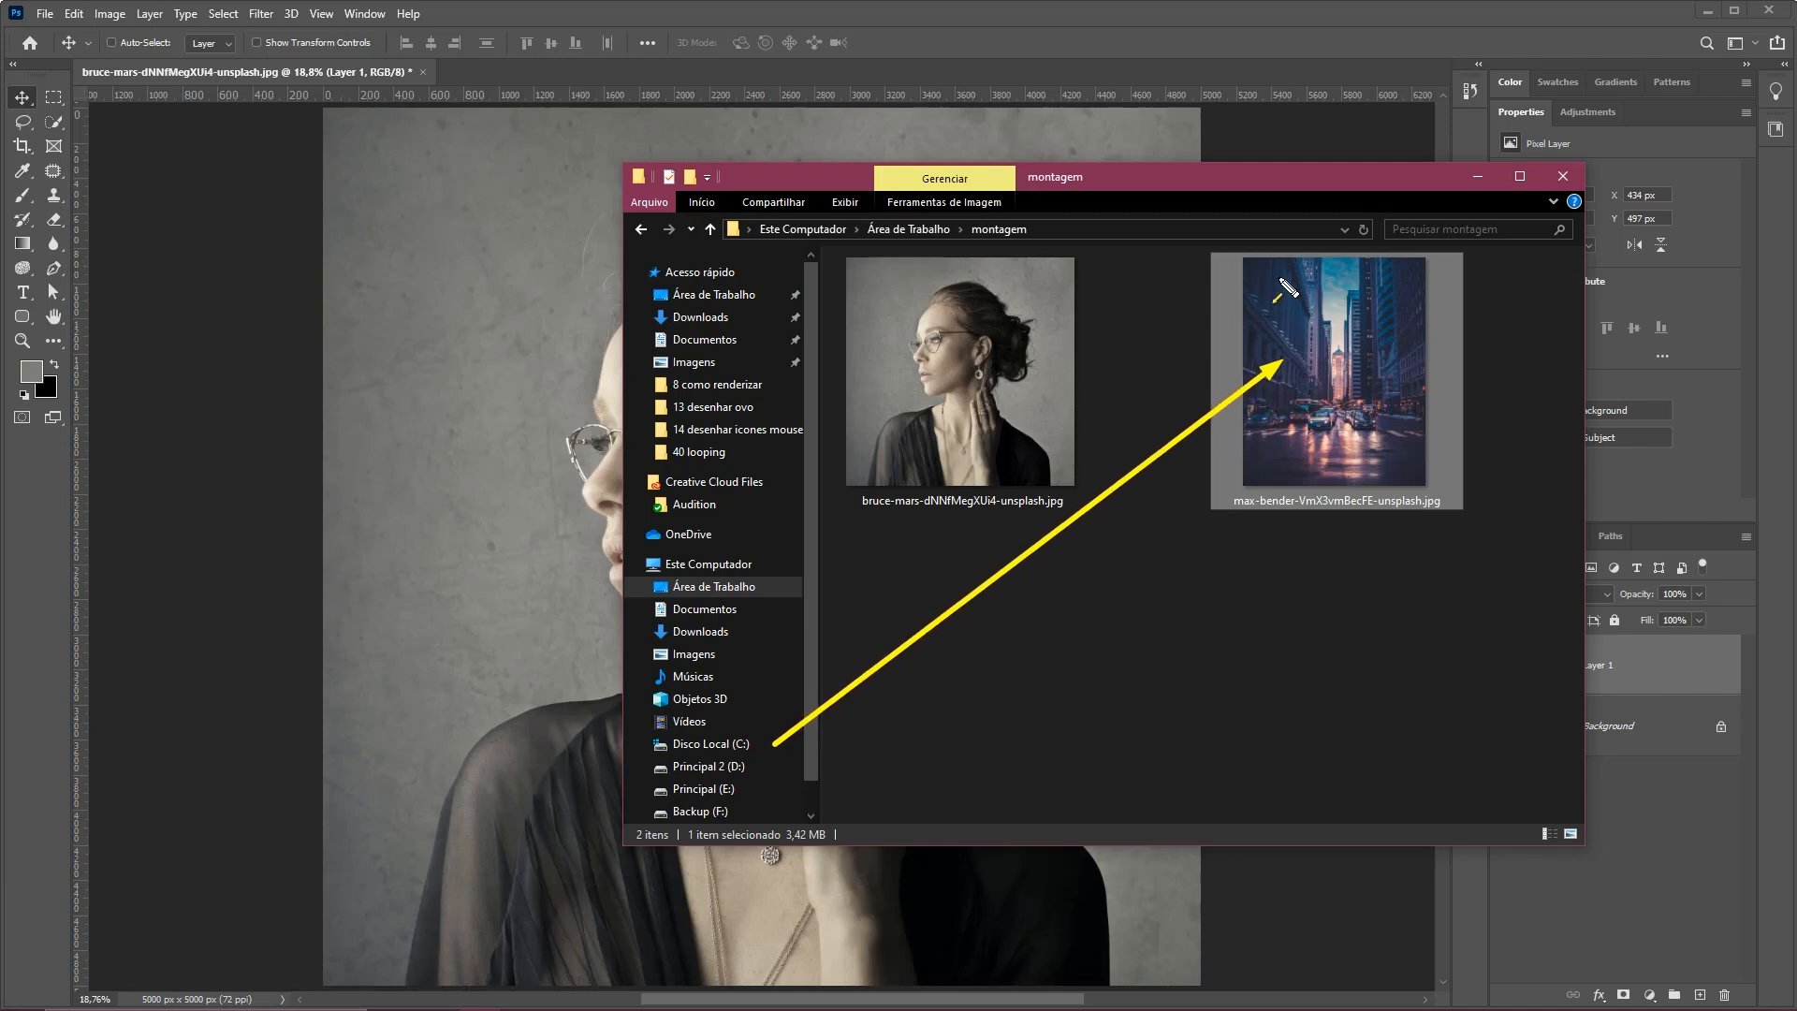
left_click_drag(1258, 193, 1374, 247)
- Place the city street photo from the montagem folder into the Photoshop portrait document and commit it at its fitted size
left_click_drag(1439, 414, 589, 496)
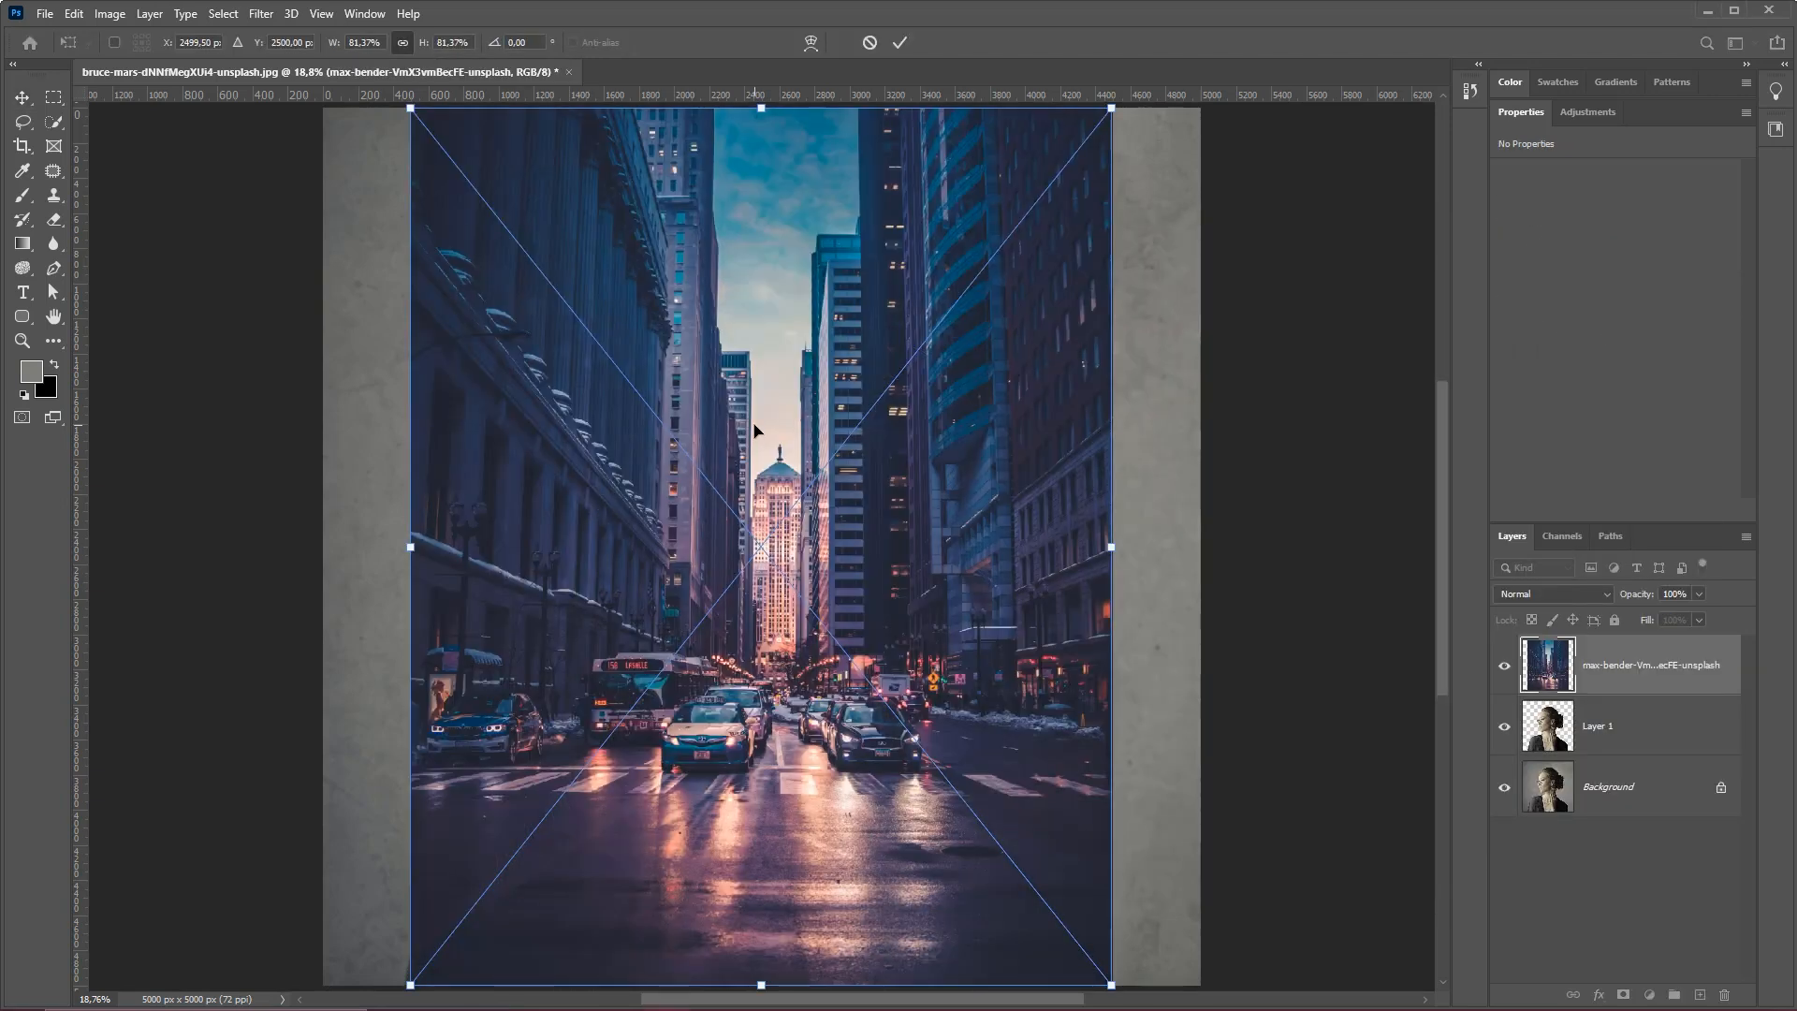
key("ctrl+minus")
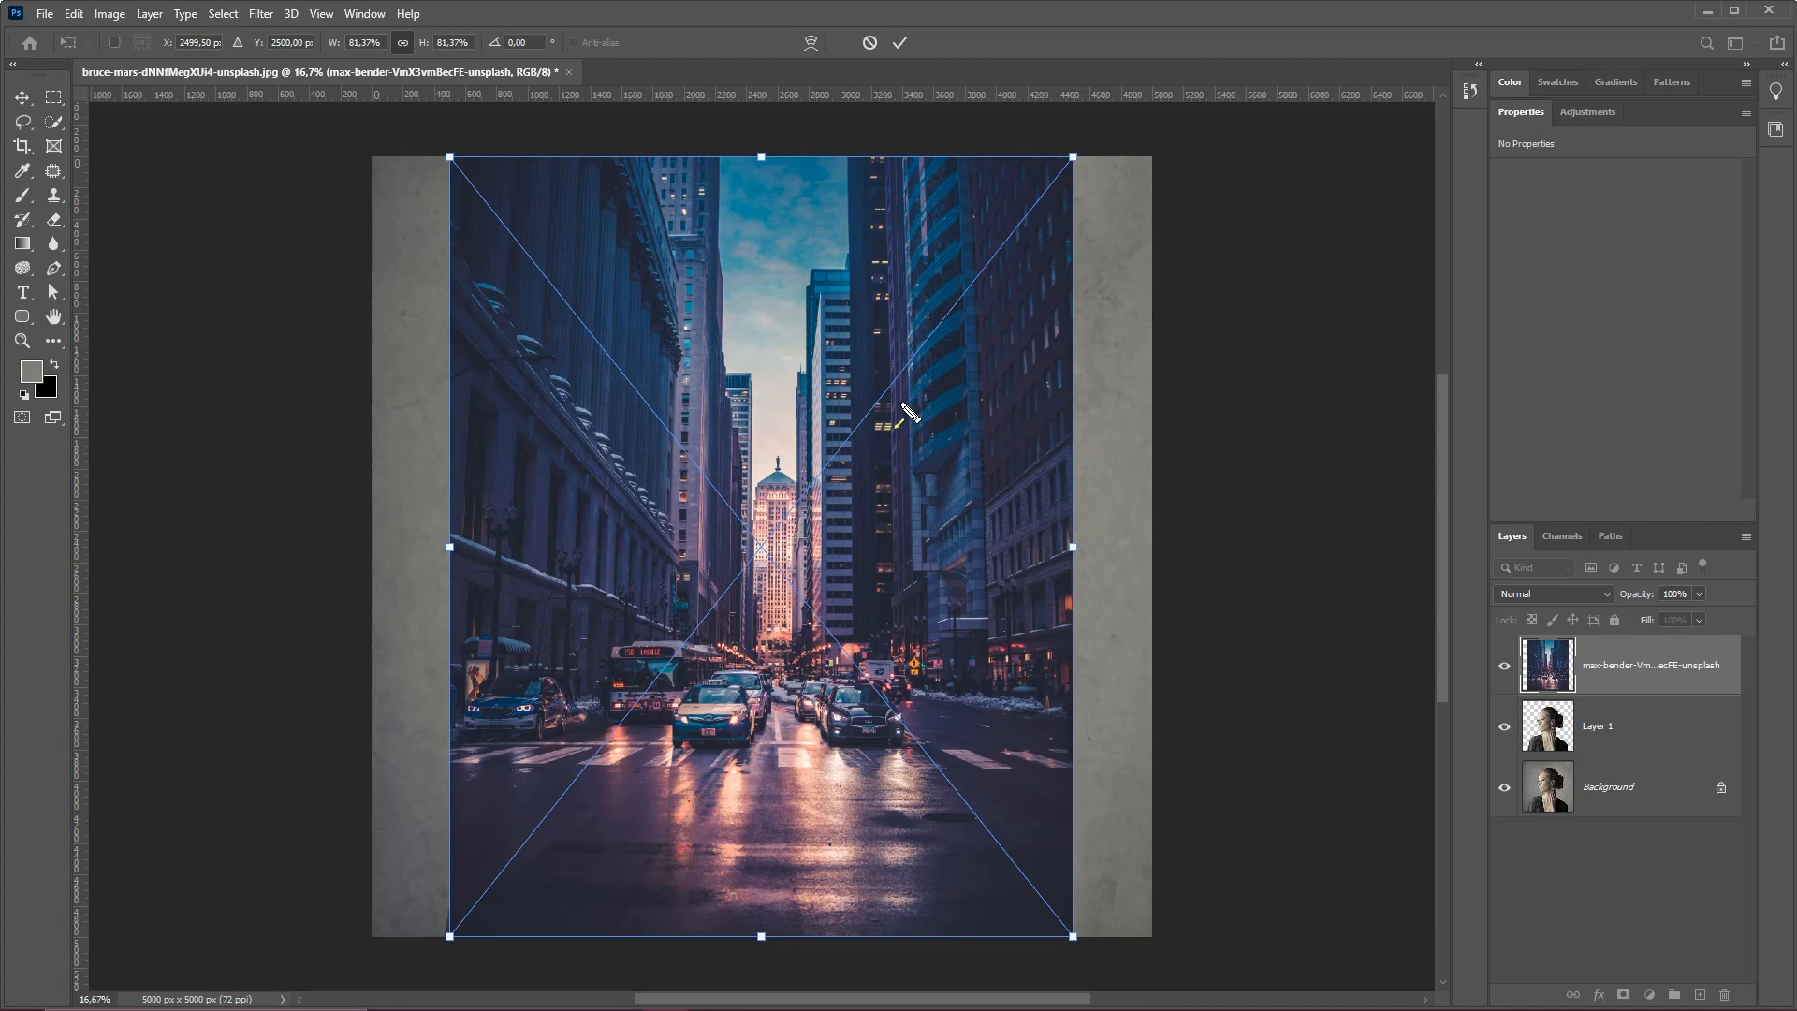
left_click(900, 42)
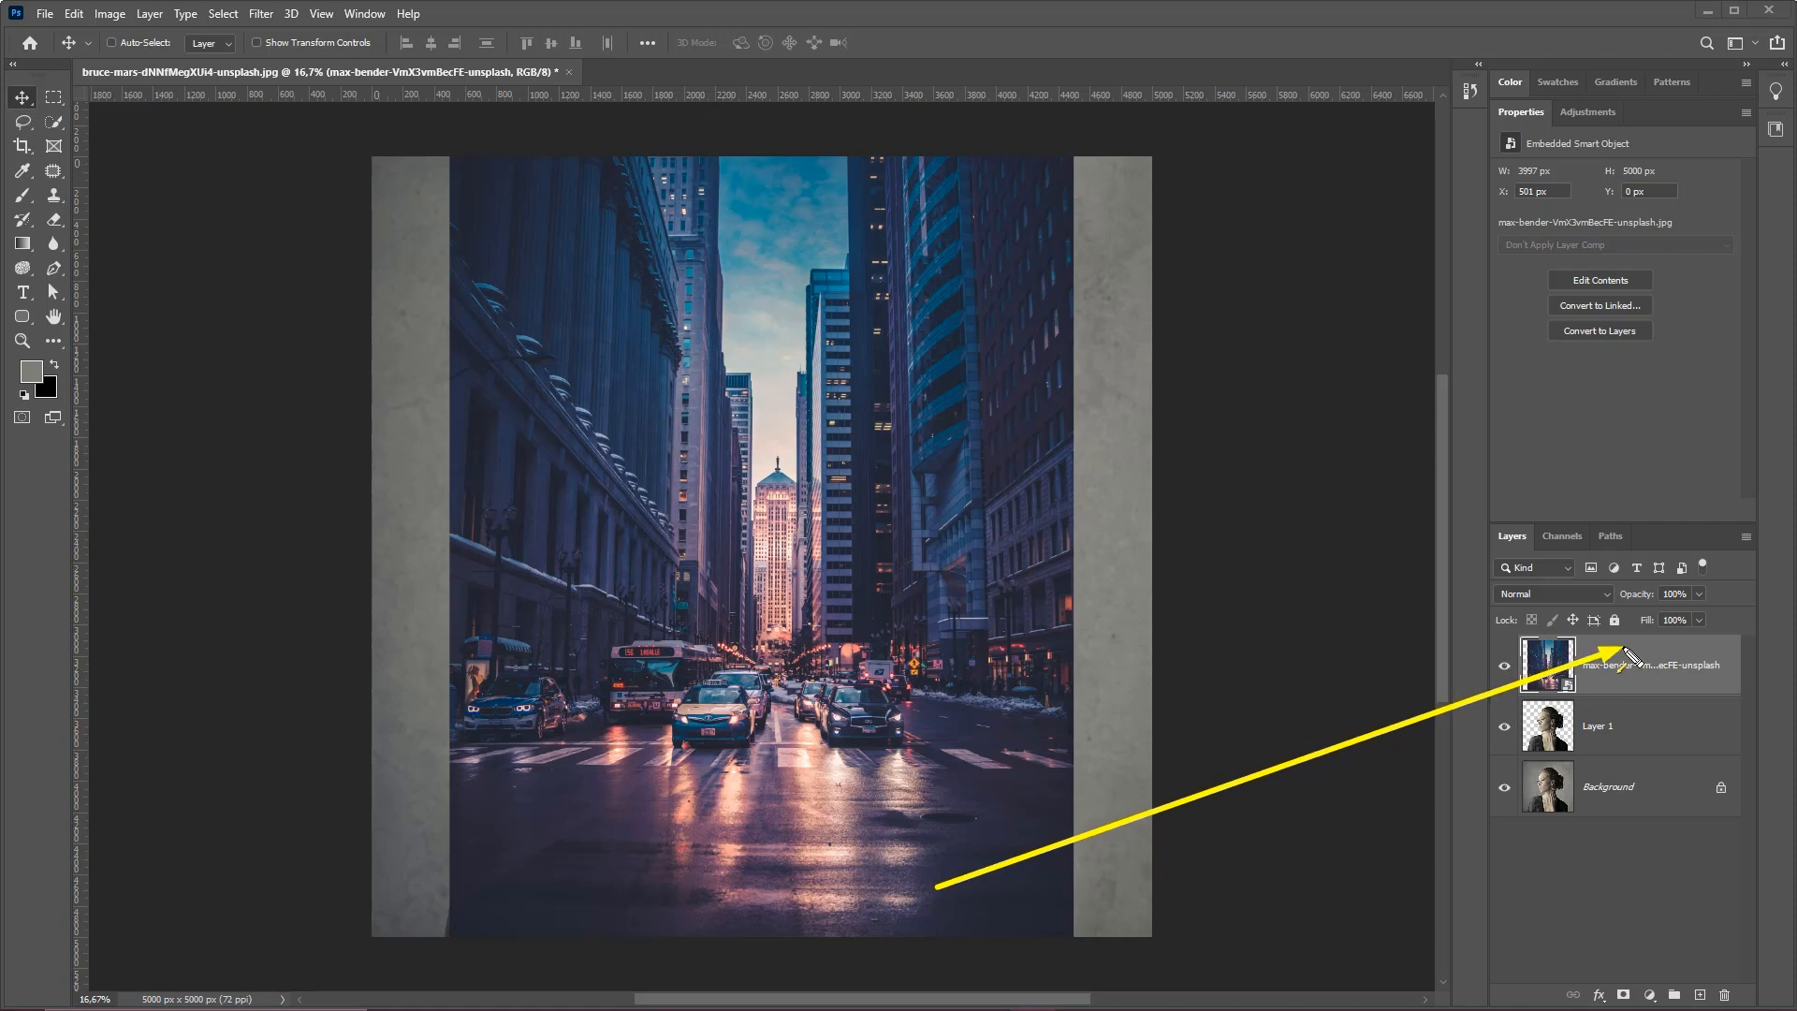
- Set the blend mode of the city photo layer to Lighten
left_click(1526, 599)
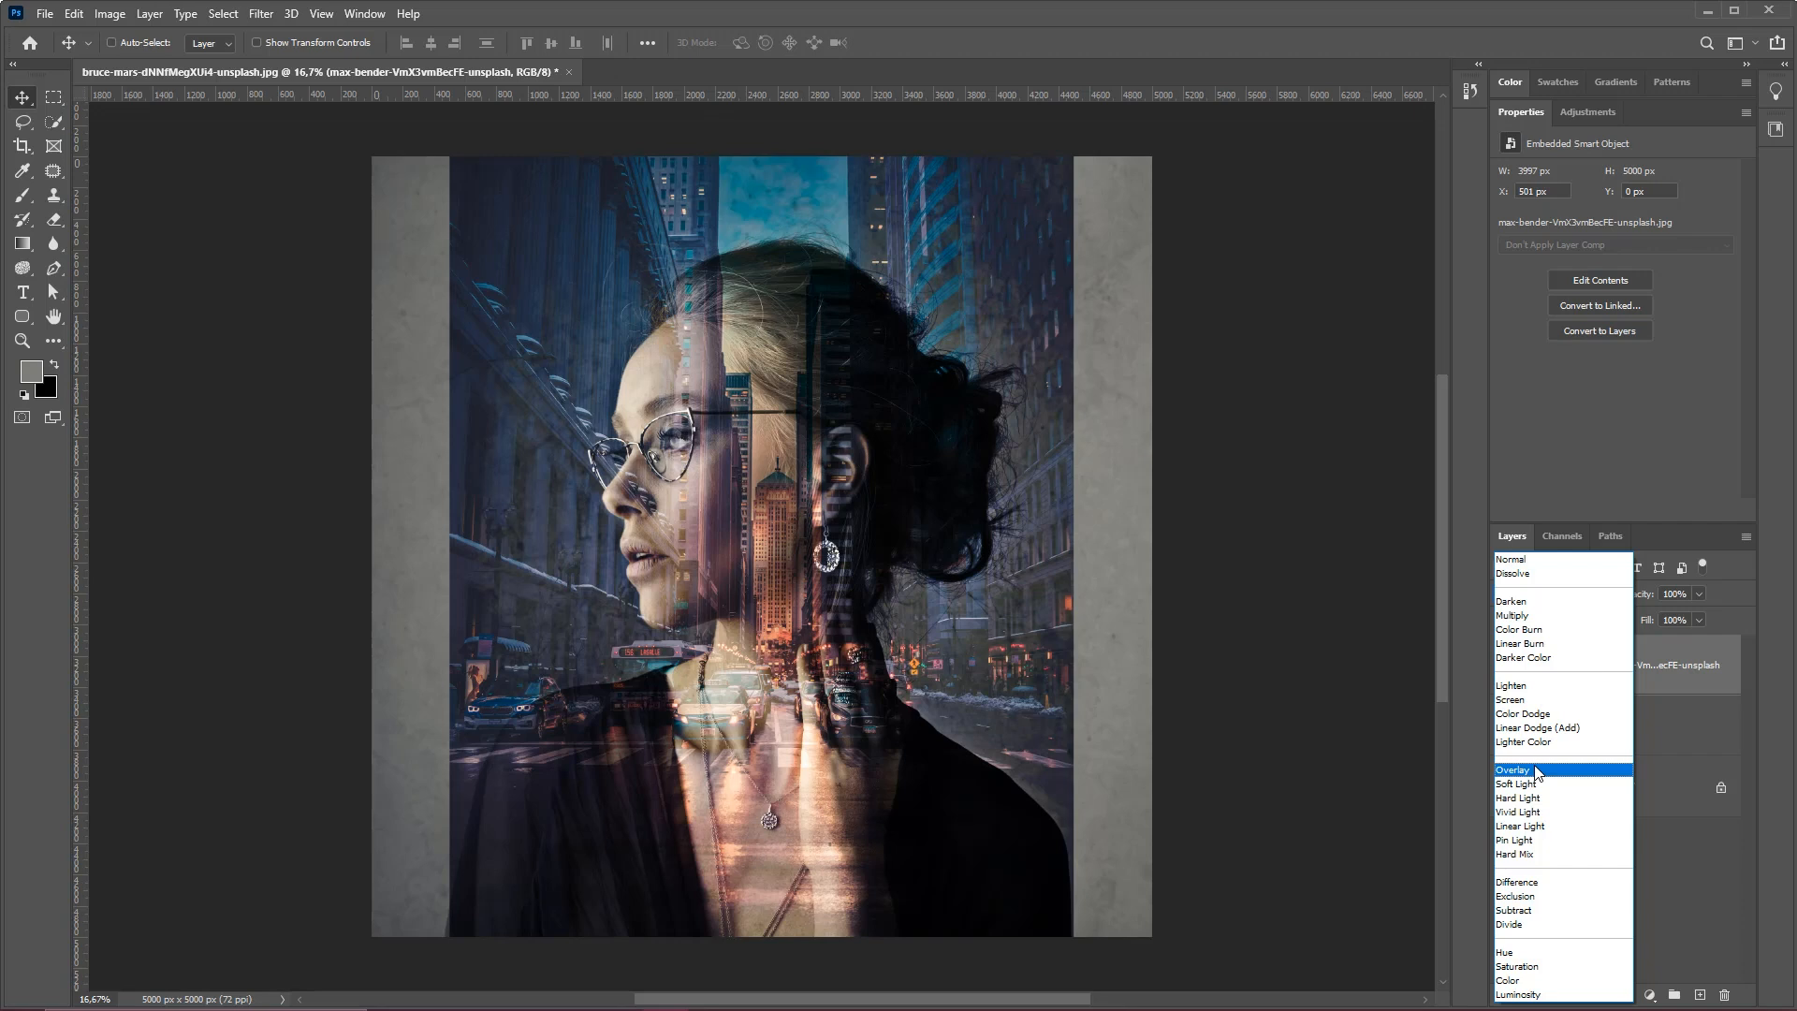
left_click(1529, 689)
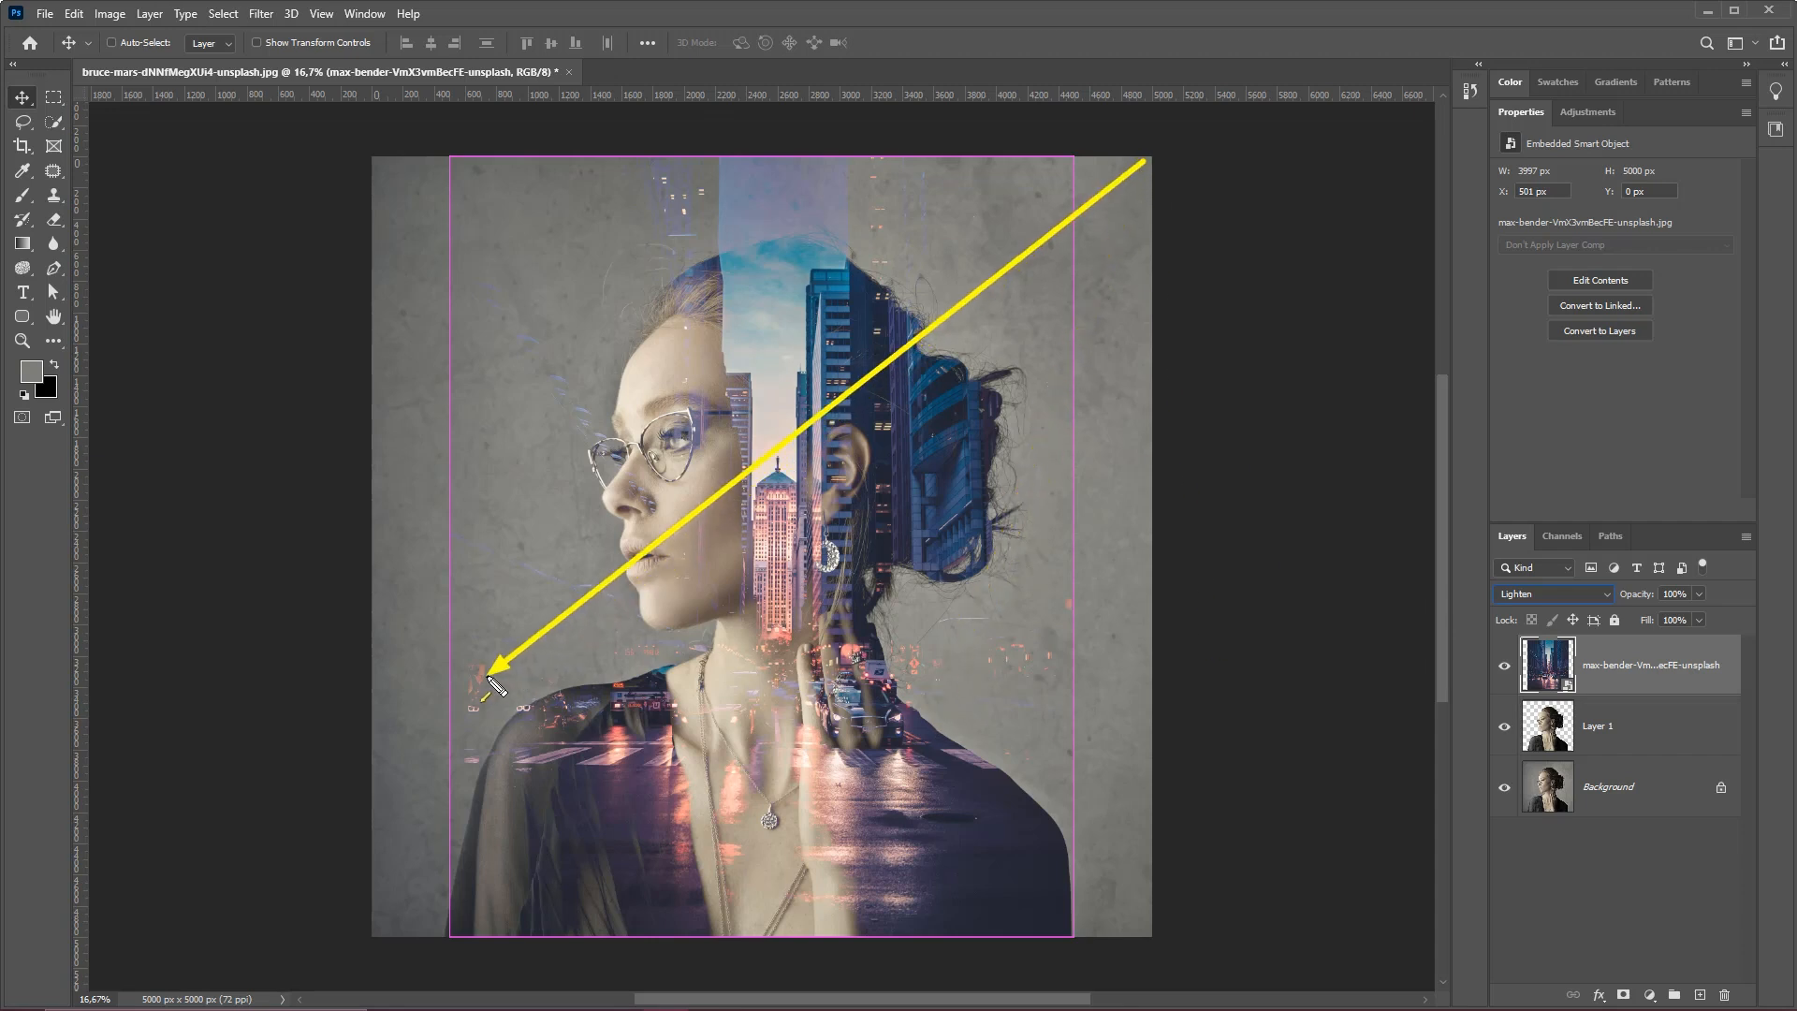
left_click_drag(426, 405, 646, 221)
left_click_drag(931, 322, 923, 227)
left_click_drag(937, 723, 992, 678)
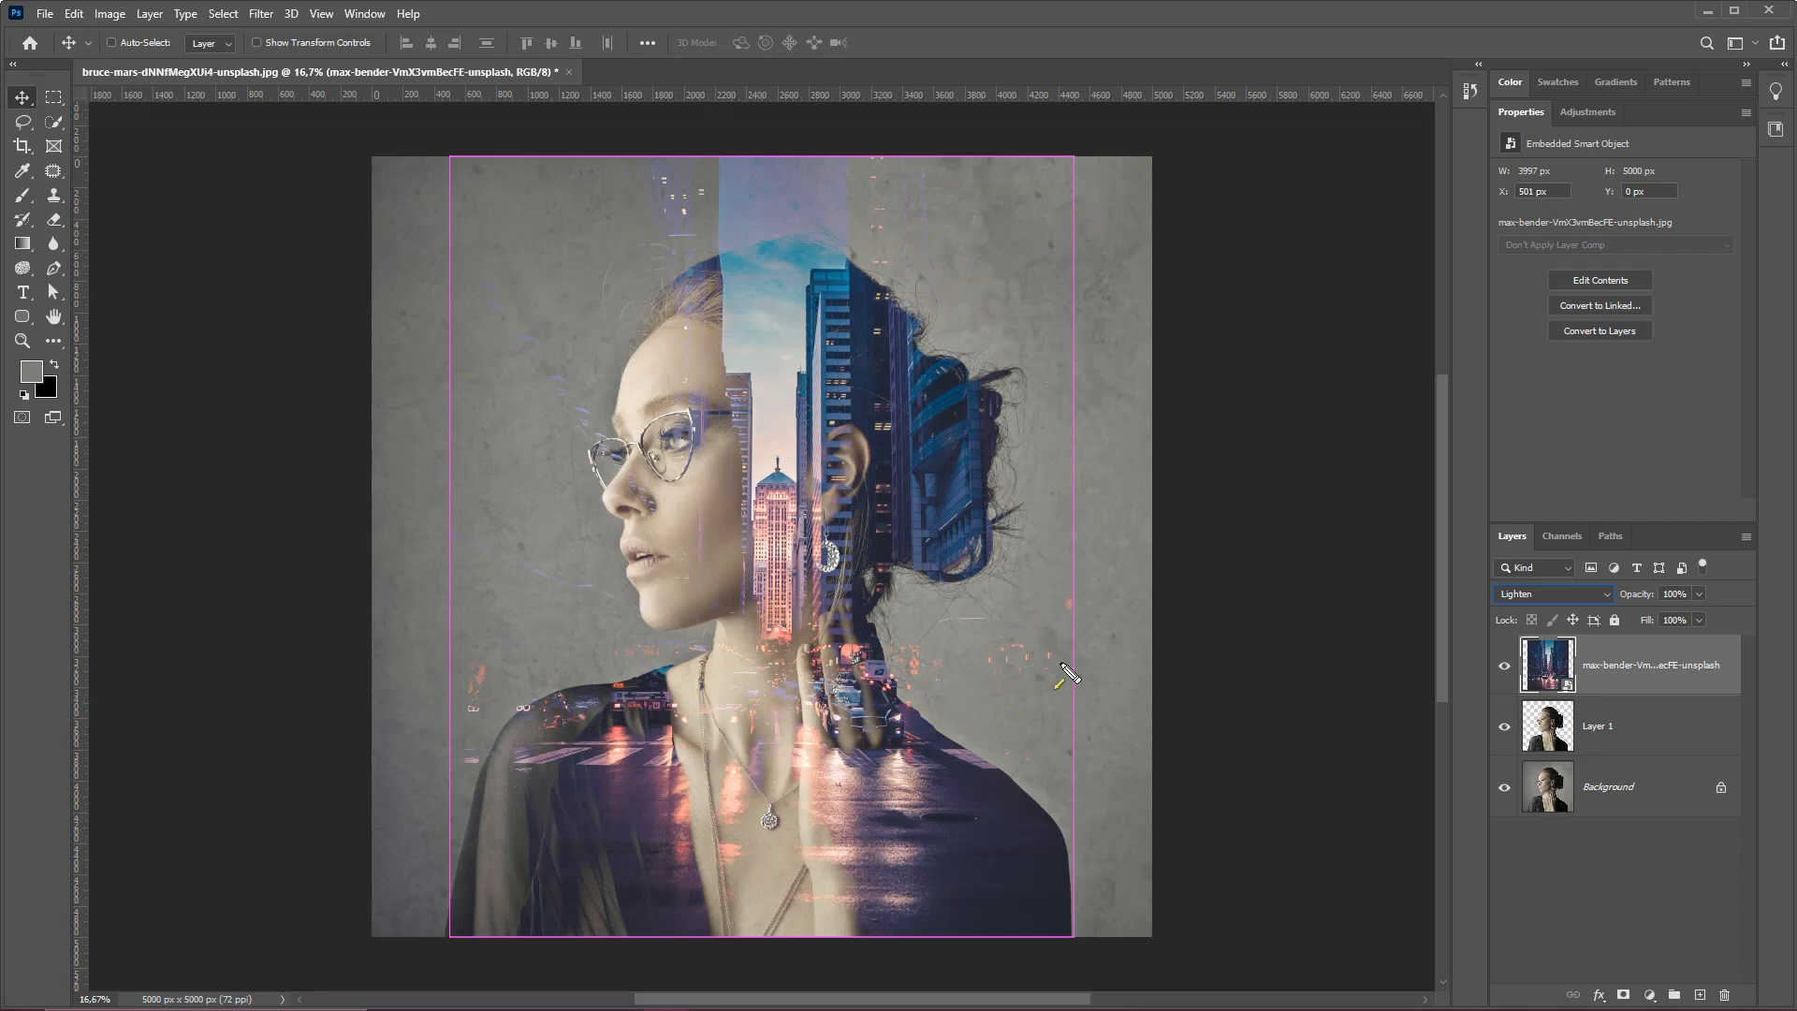
mouse_move(1036, 812)
left_mouse_down()
mouse_move(1535, 560)
mouse_move(1628, 661)
mouse_move(1649, 657)
mouse_move(1622, 651)
left_mouse_up()
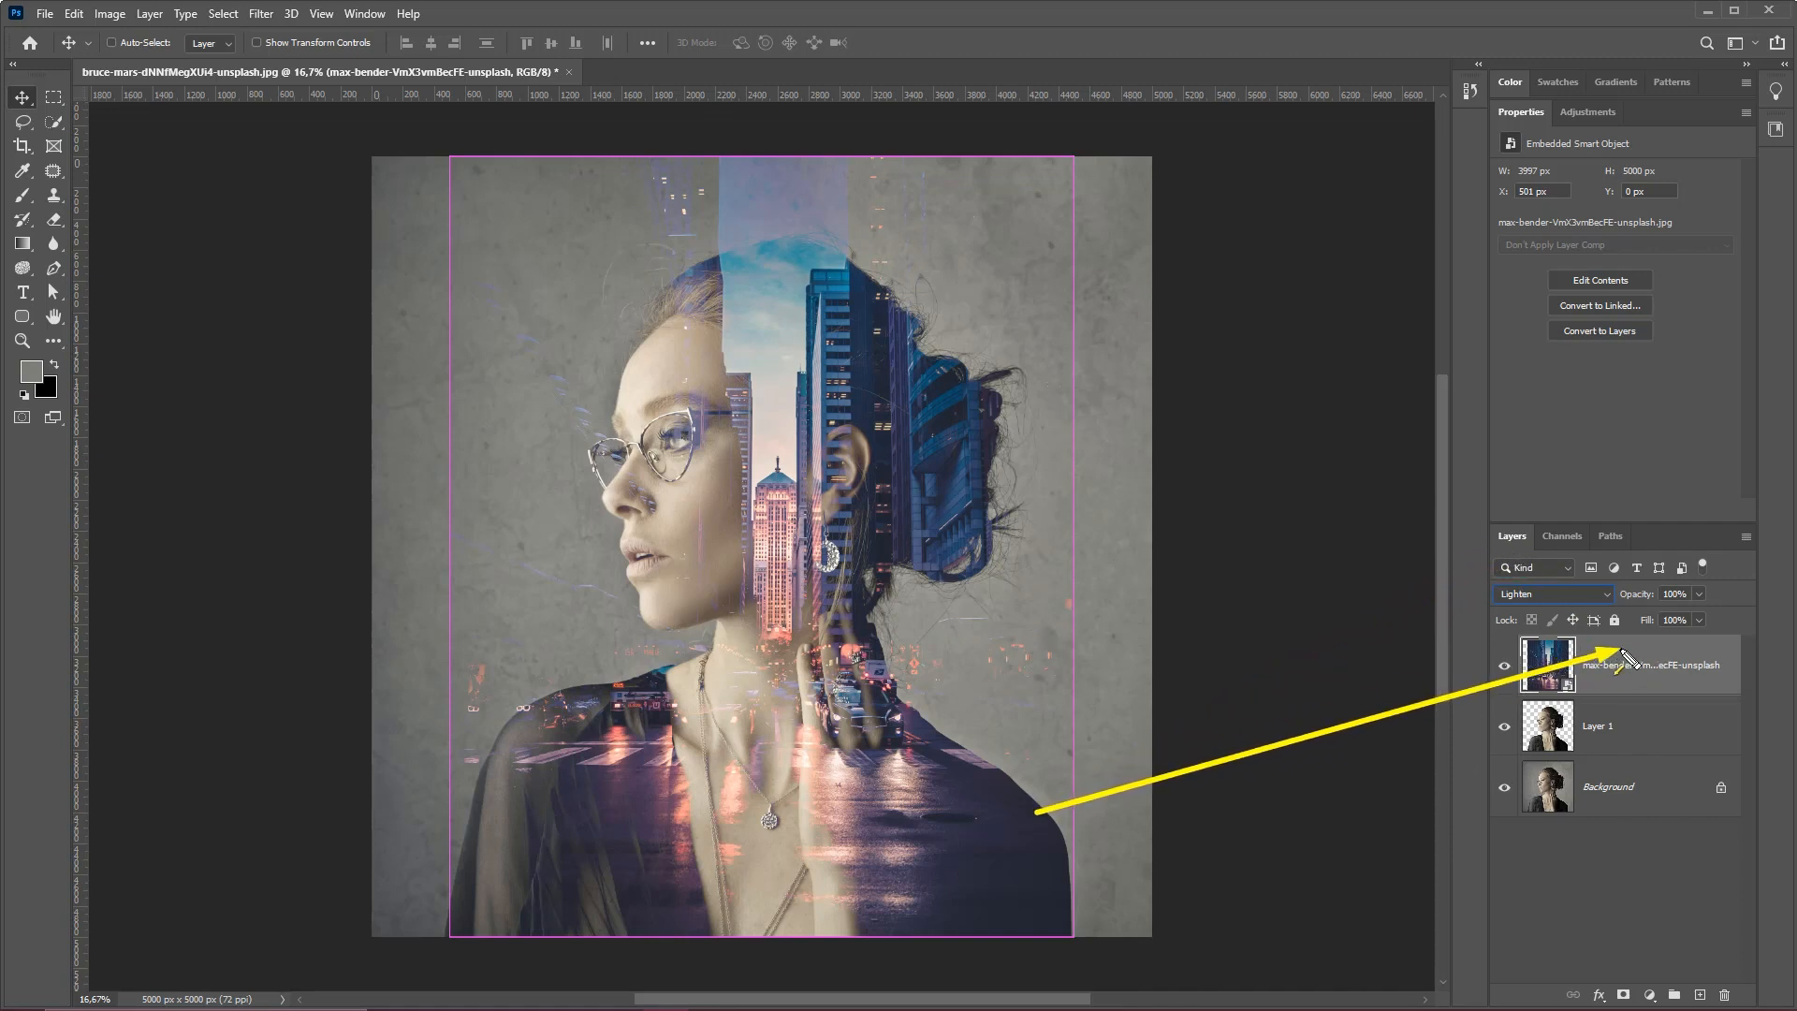
- Create a clipping mask that confines the city photo layer to the cut-out woman on Layer 1
right_click(1622, 654)
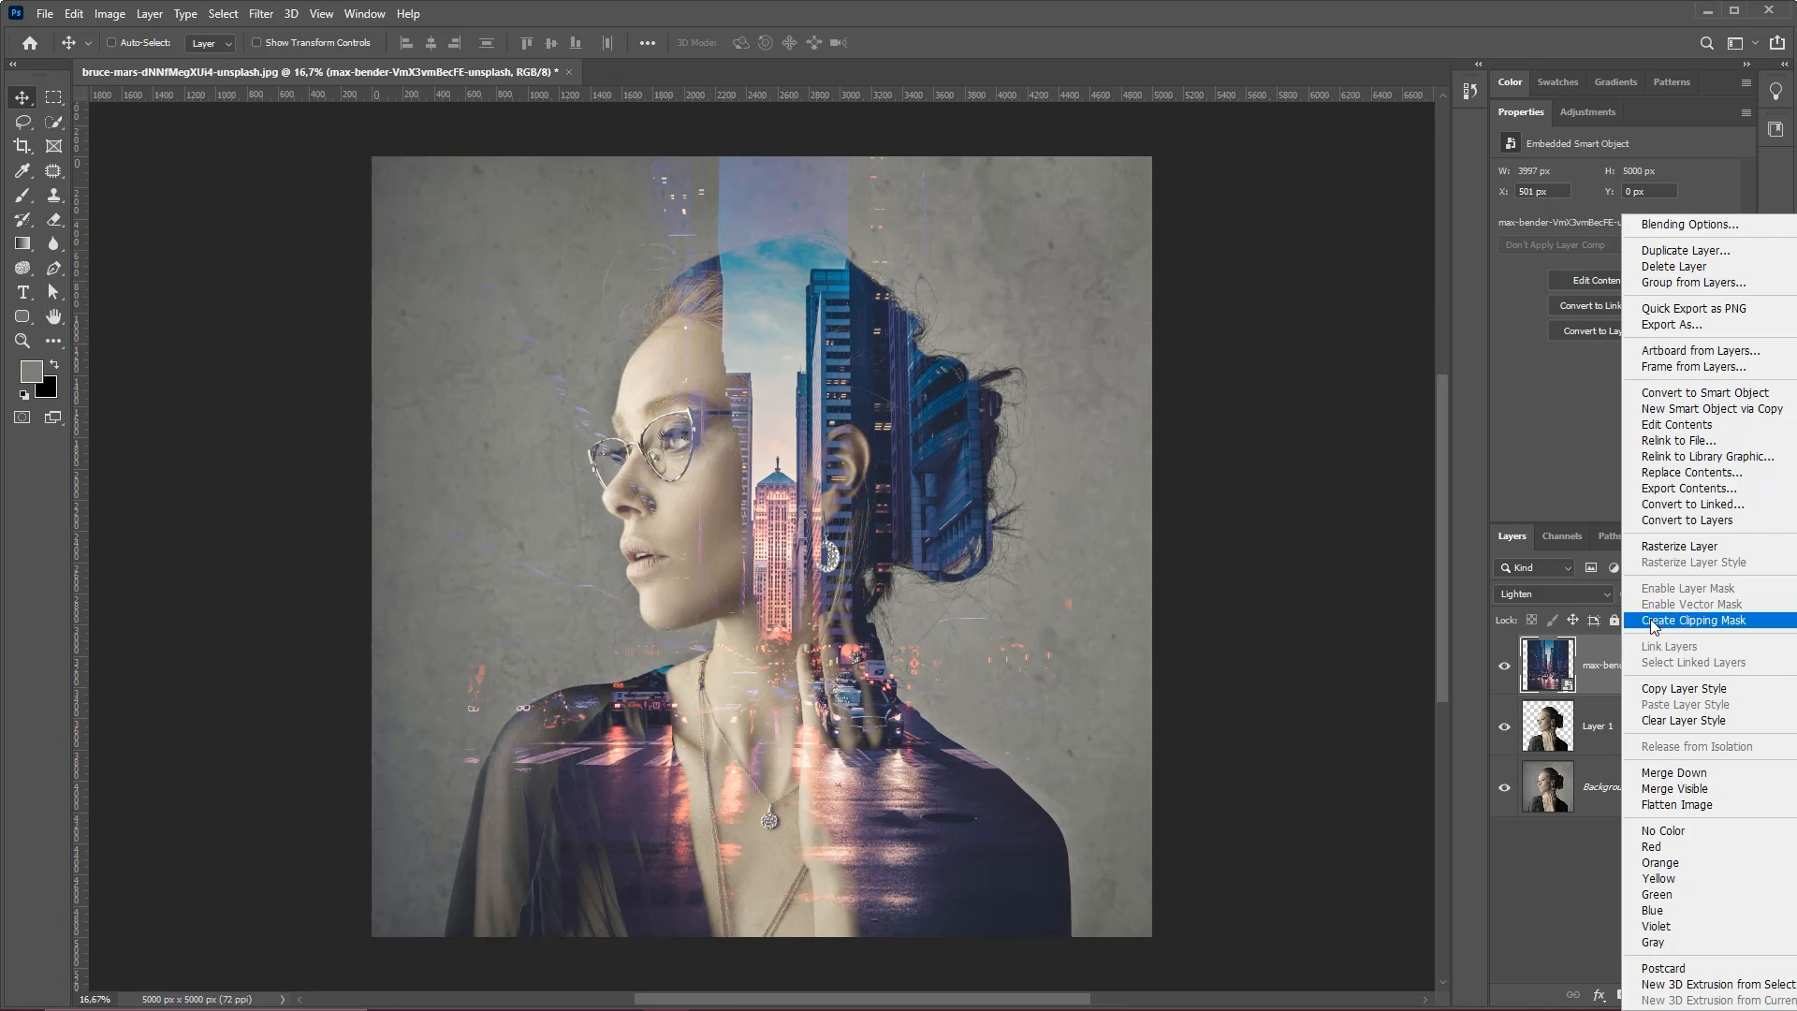
left_click(1654, 620)
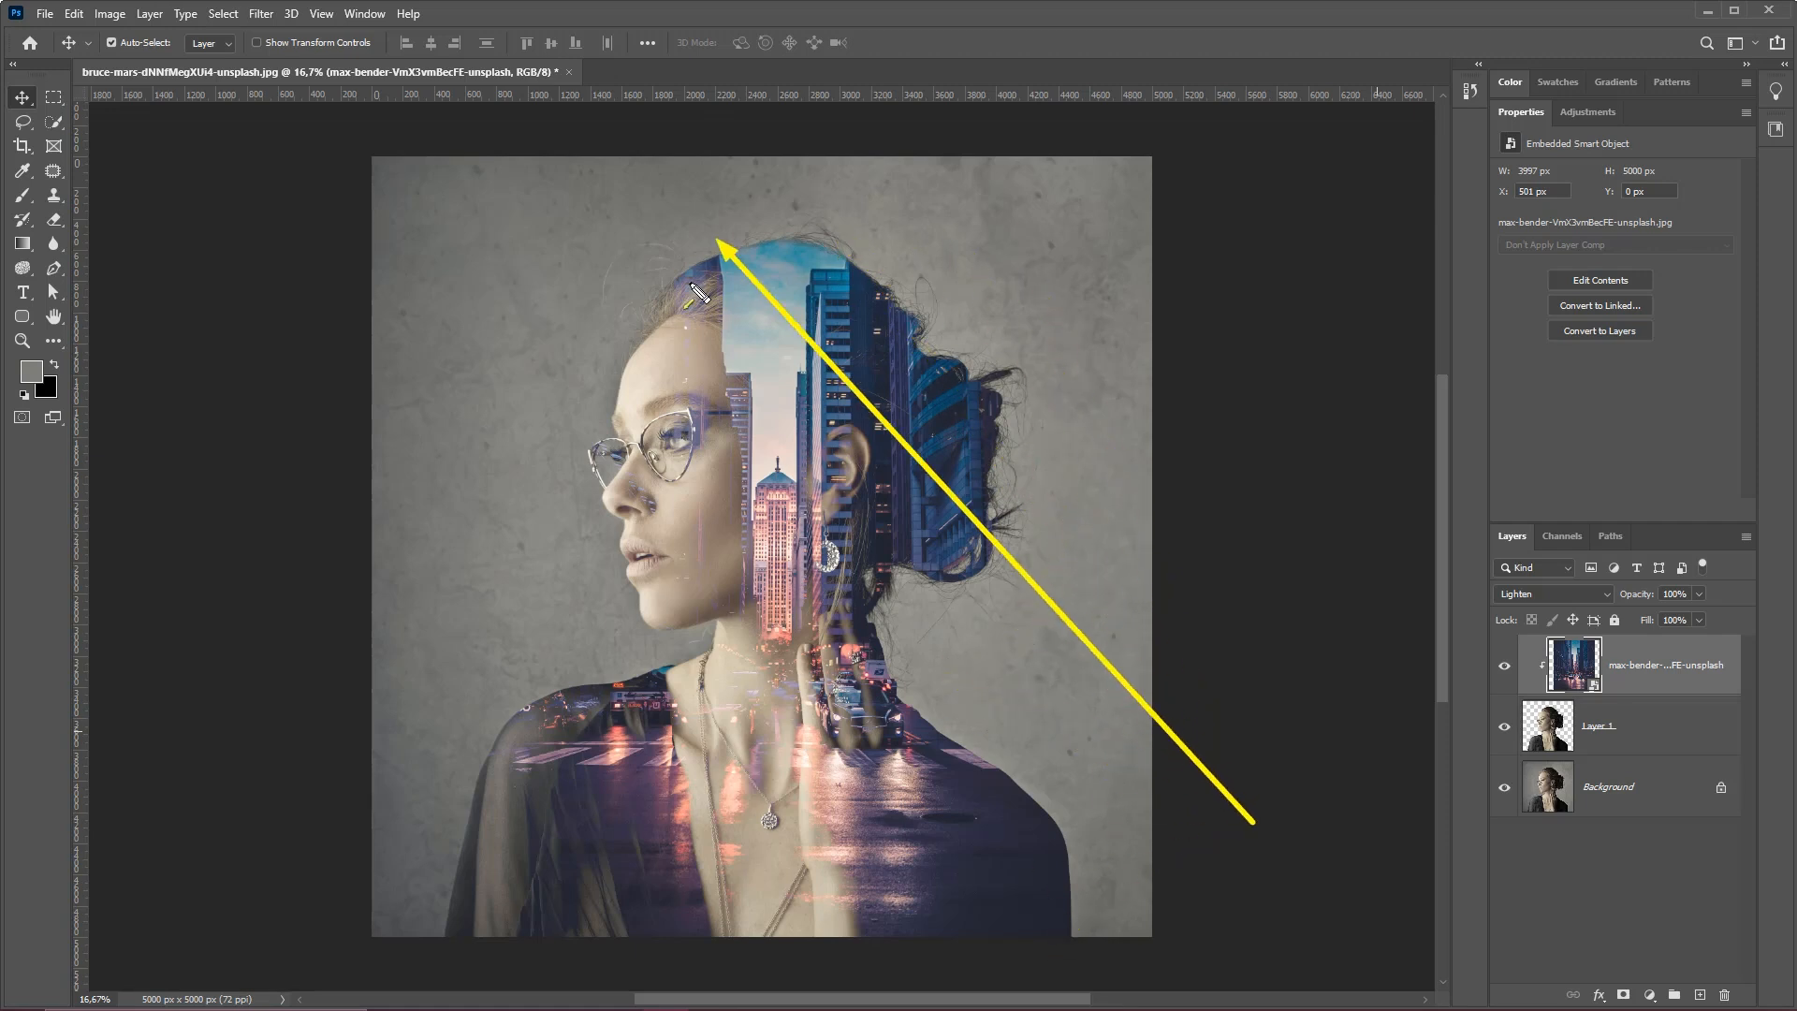
left_click_drag(659, 558, 982, 464)
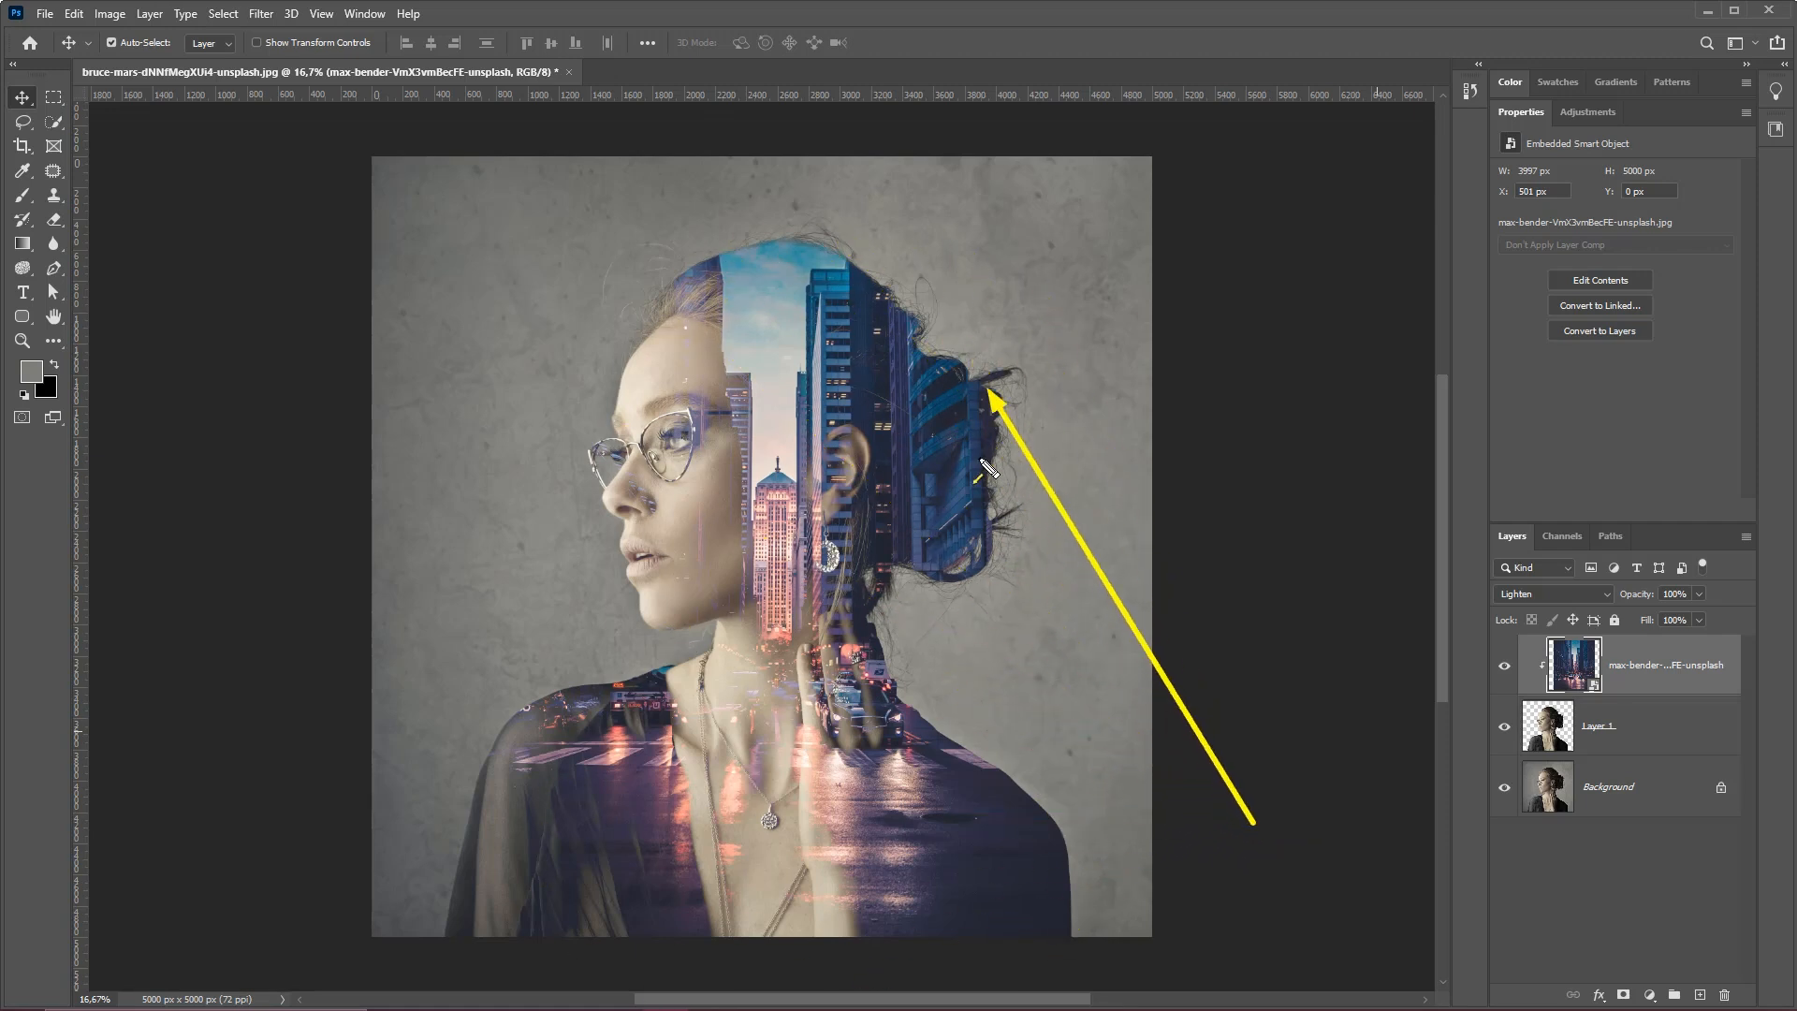
key("Escape")
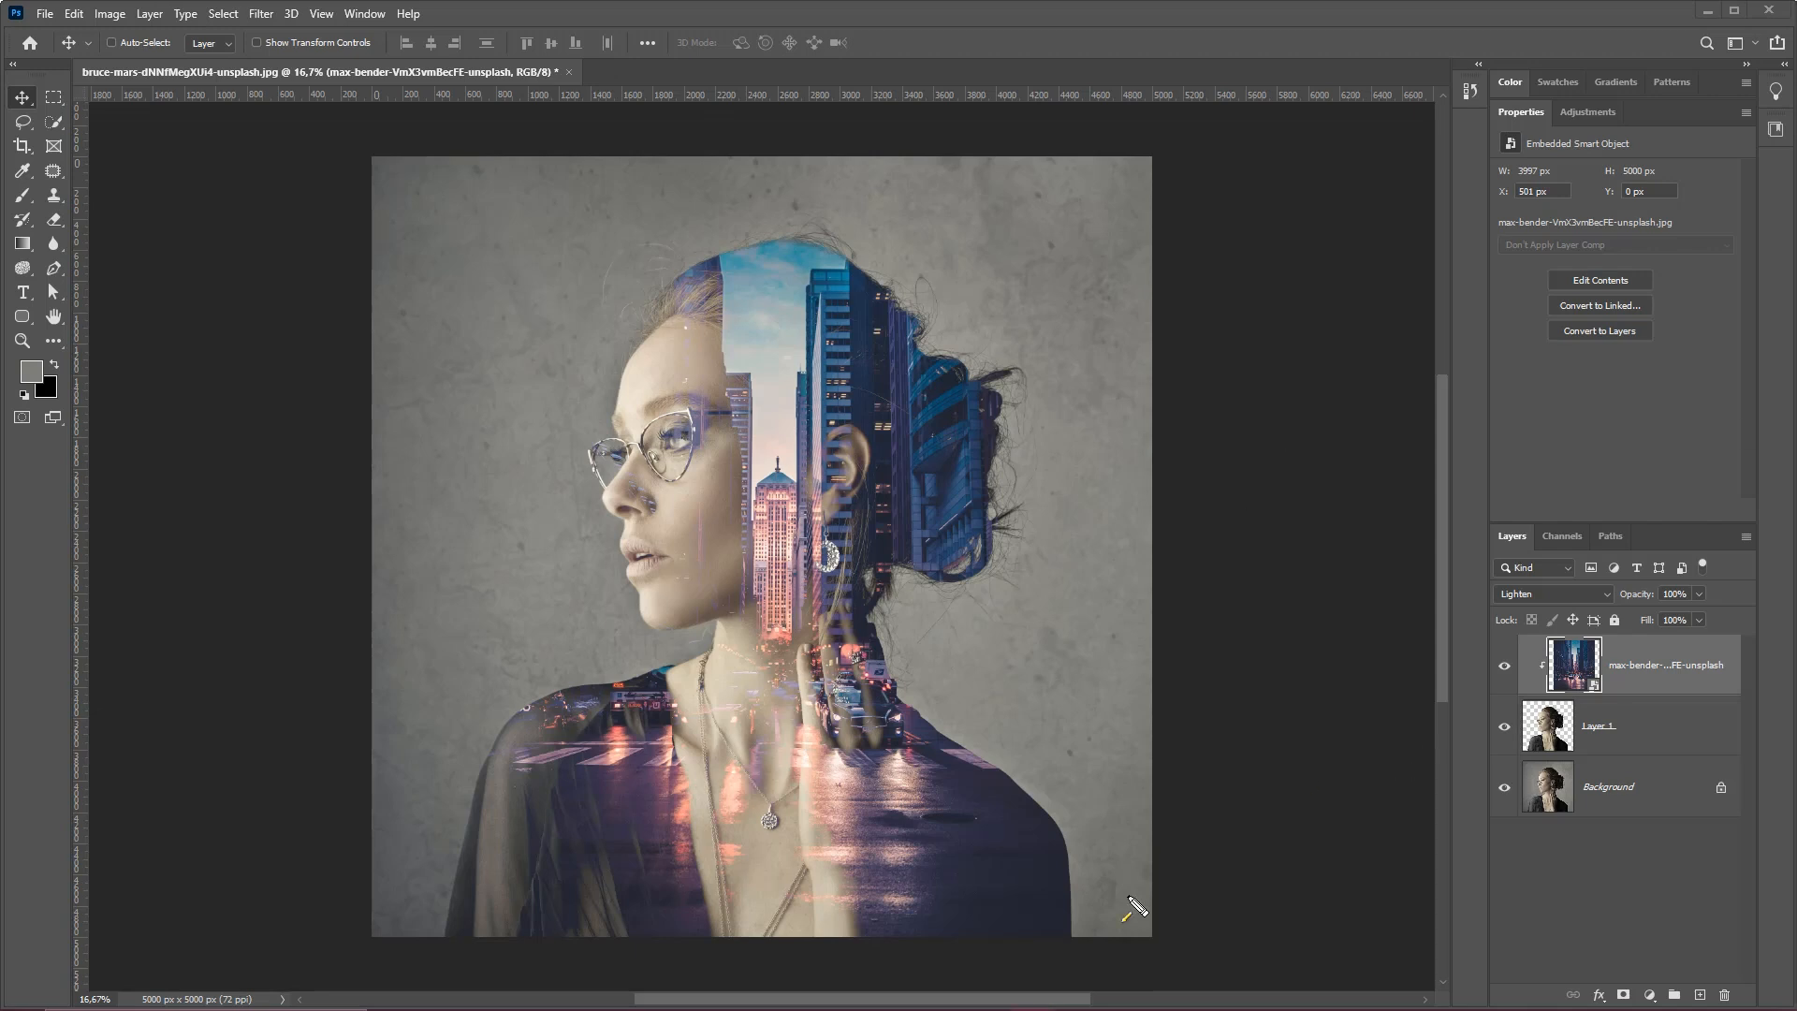
mouse_move(1128, 896)
left_mouse_down()
mouse_move(1561, 662)
mouse_move(1626, 666)
left_mouse_up()
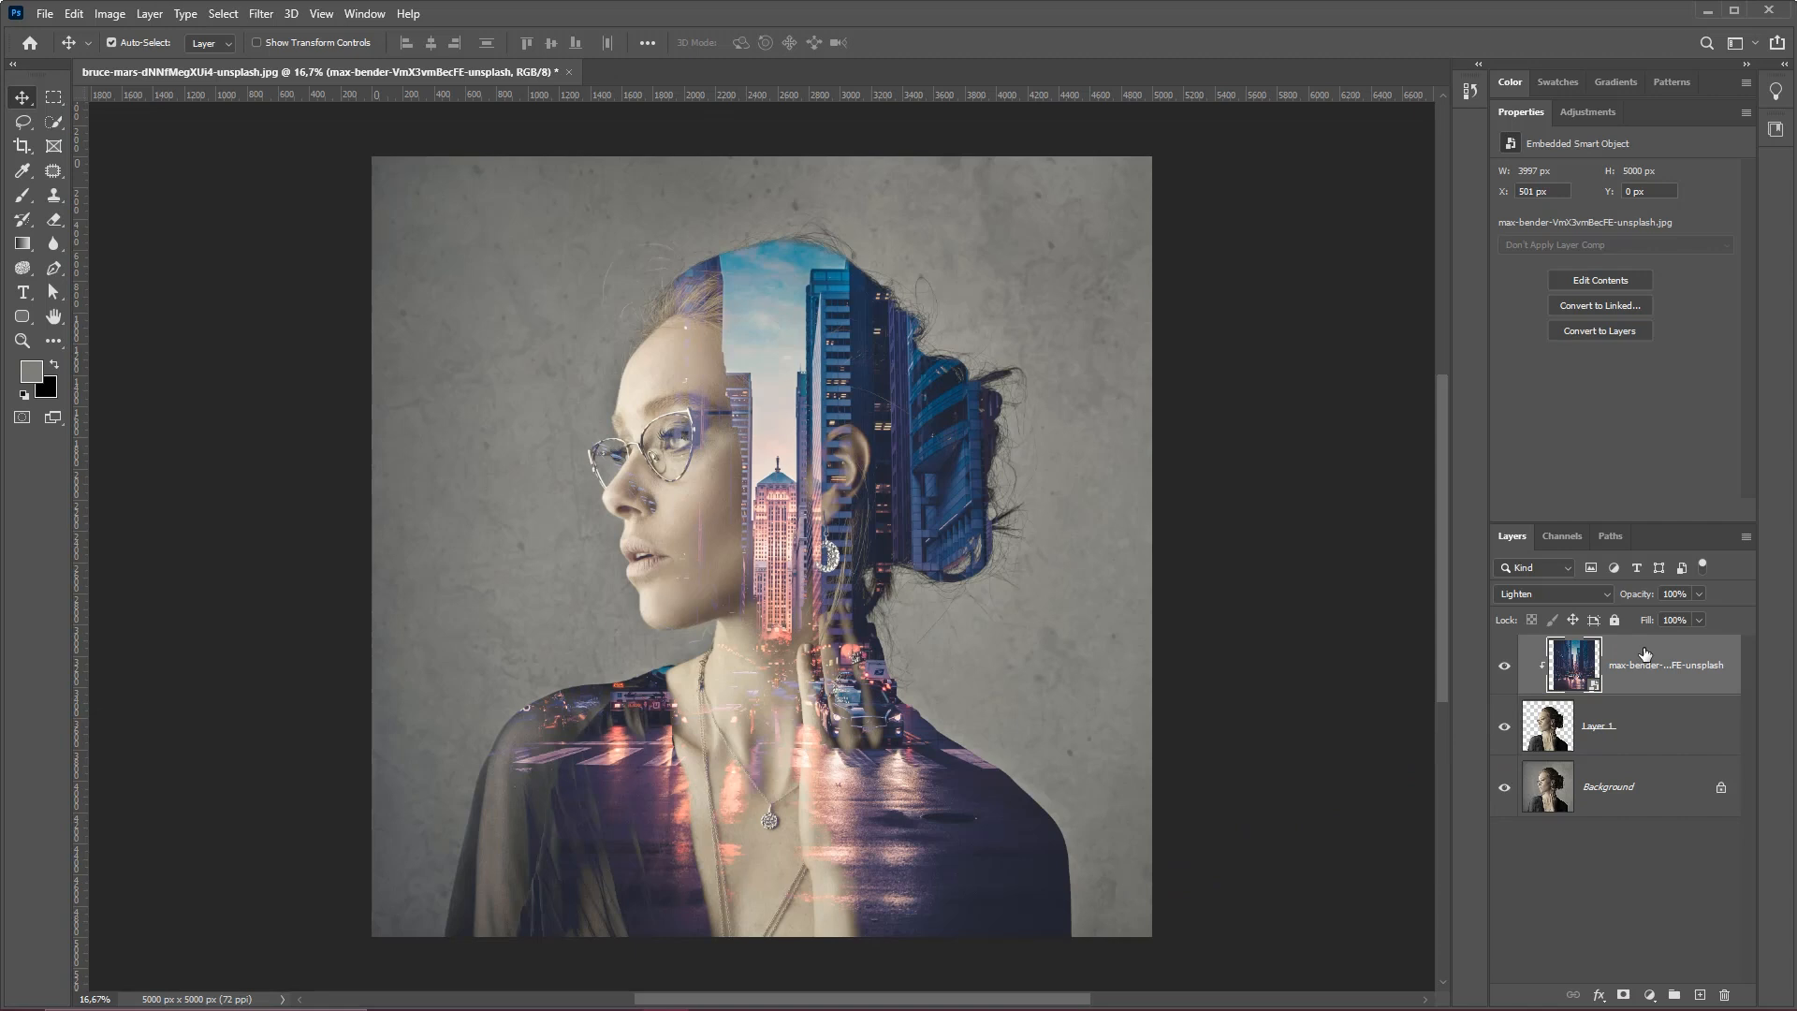
- Duplicate the clipped city photo layer
key("ctrl+j")
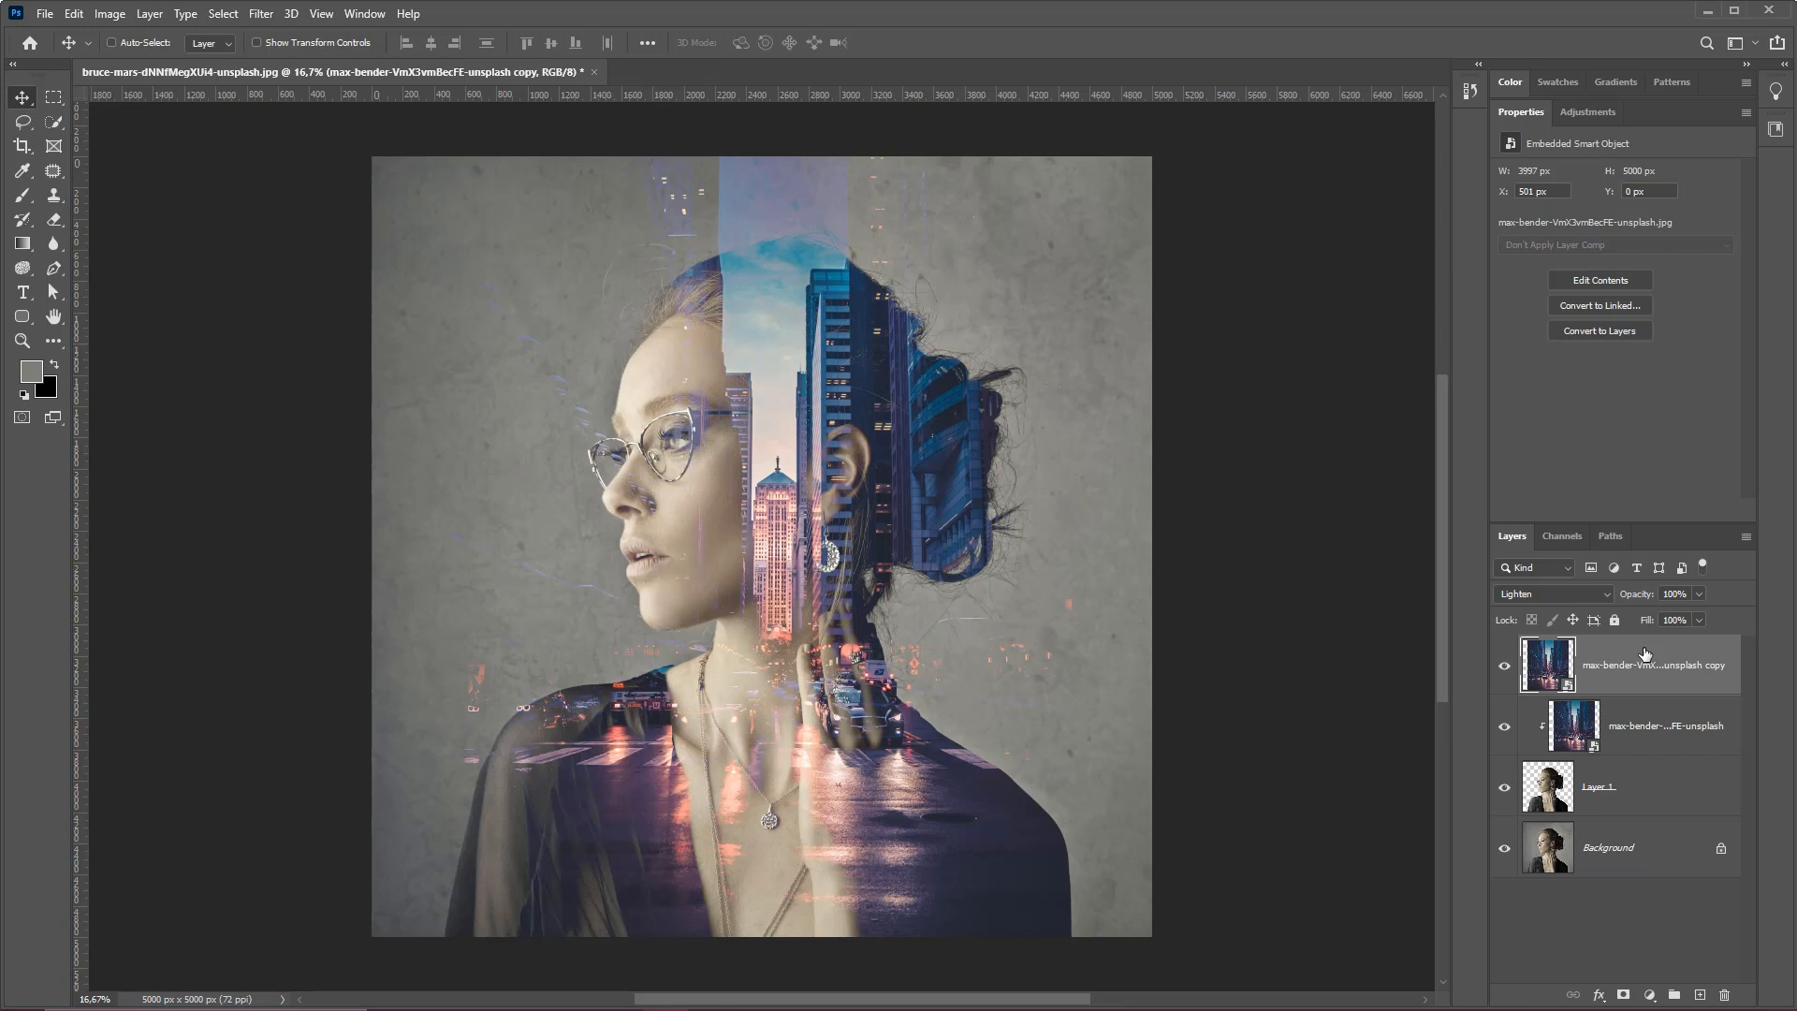
key("ctrl+2")
mouse_move(1260, 807)
left_mouse_down()
mouse_move(1309, 811)
mouse_move(1527, 645)
mouse_move(1524, 660)
mouse_move(295, 98)
mouse_move(259, 38)
left_mouse_up()
- Apply a Gaussian Blur with a radius of 50 pixels to the unclipped copy of the city photo
left_click(262, 14)
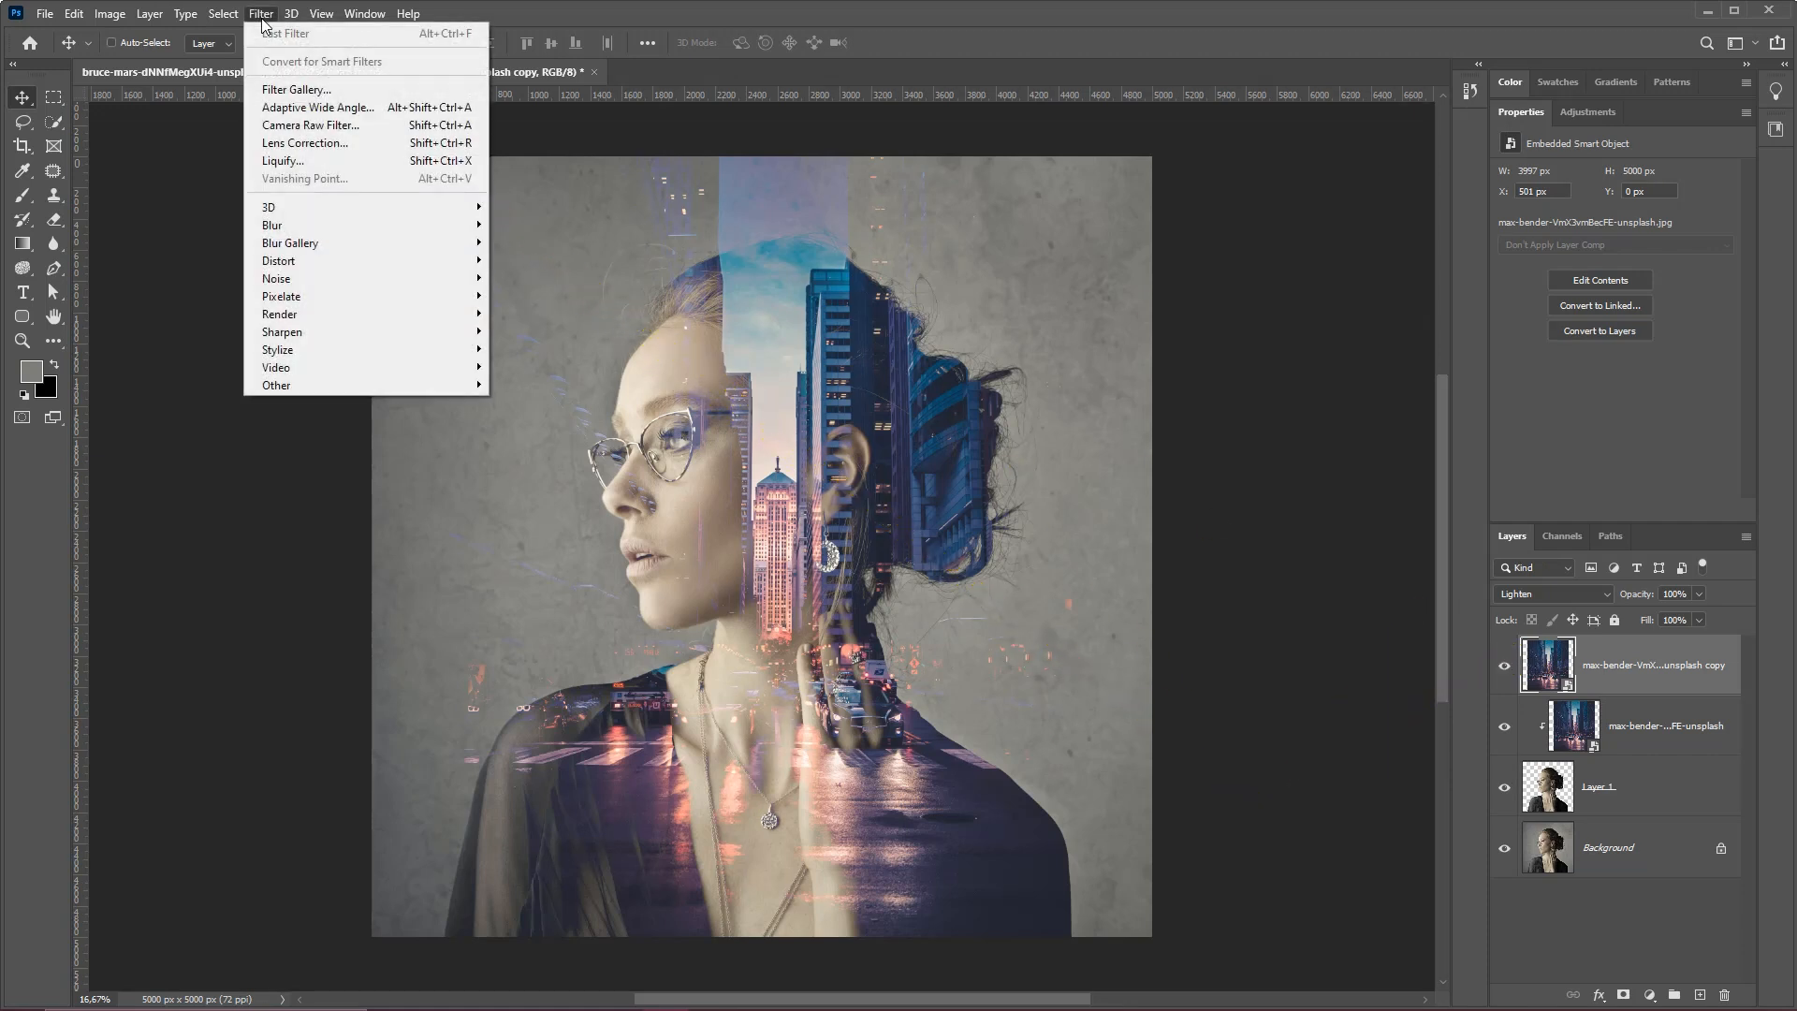
mouse_move(298, 231)
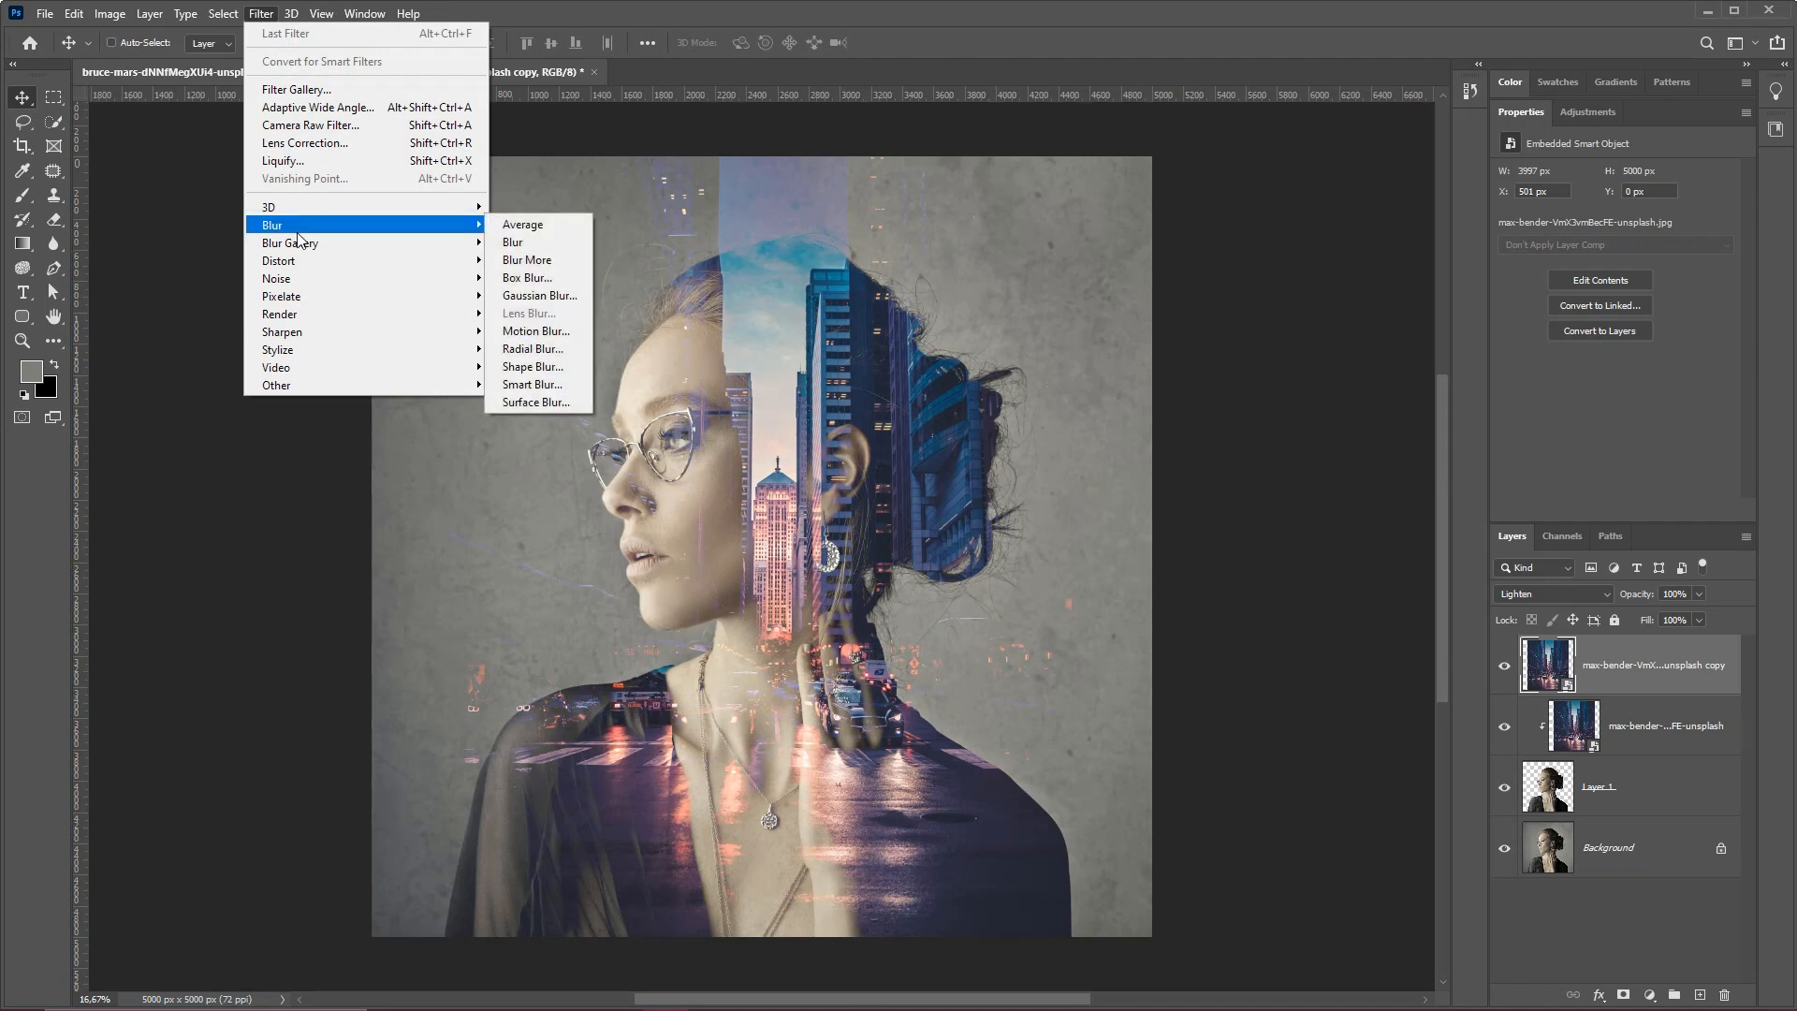
left_click(539, 295)
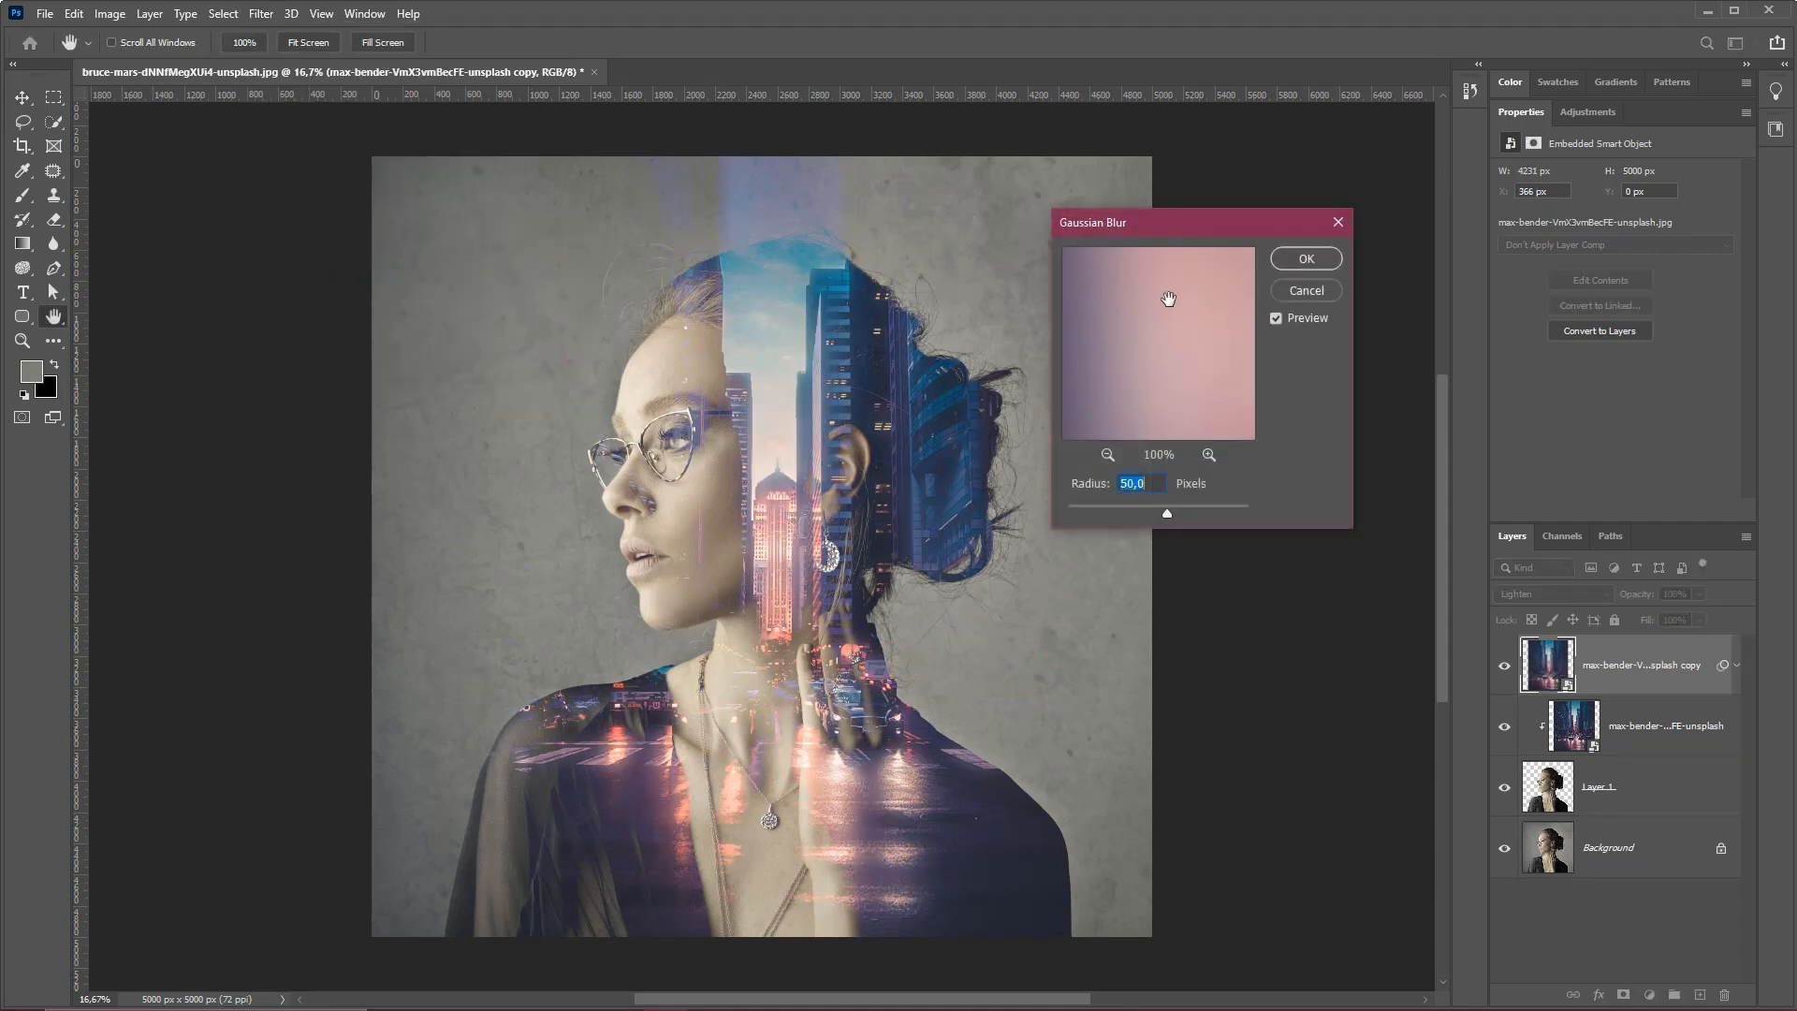
mouse_move(503, 861)
left_mouse_down()
mouse_move(662, 750)
mouse_move(776, 619)
mouse_move(936, 749)
mouse_move(913, 850)
mouse_move(816, 644)
mouse_move(1139, 363)
mouse_move(1077, 497)
mouse_move(1121, 489)
mouse_move(1079, 513)
mouse_move(1192, 513)
left_mouse_up()
key("Escape")
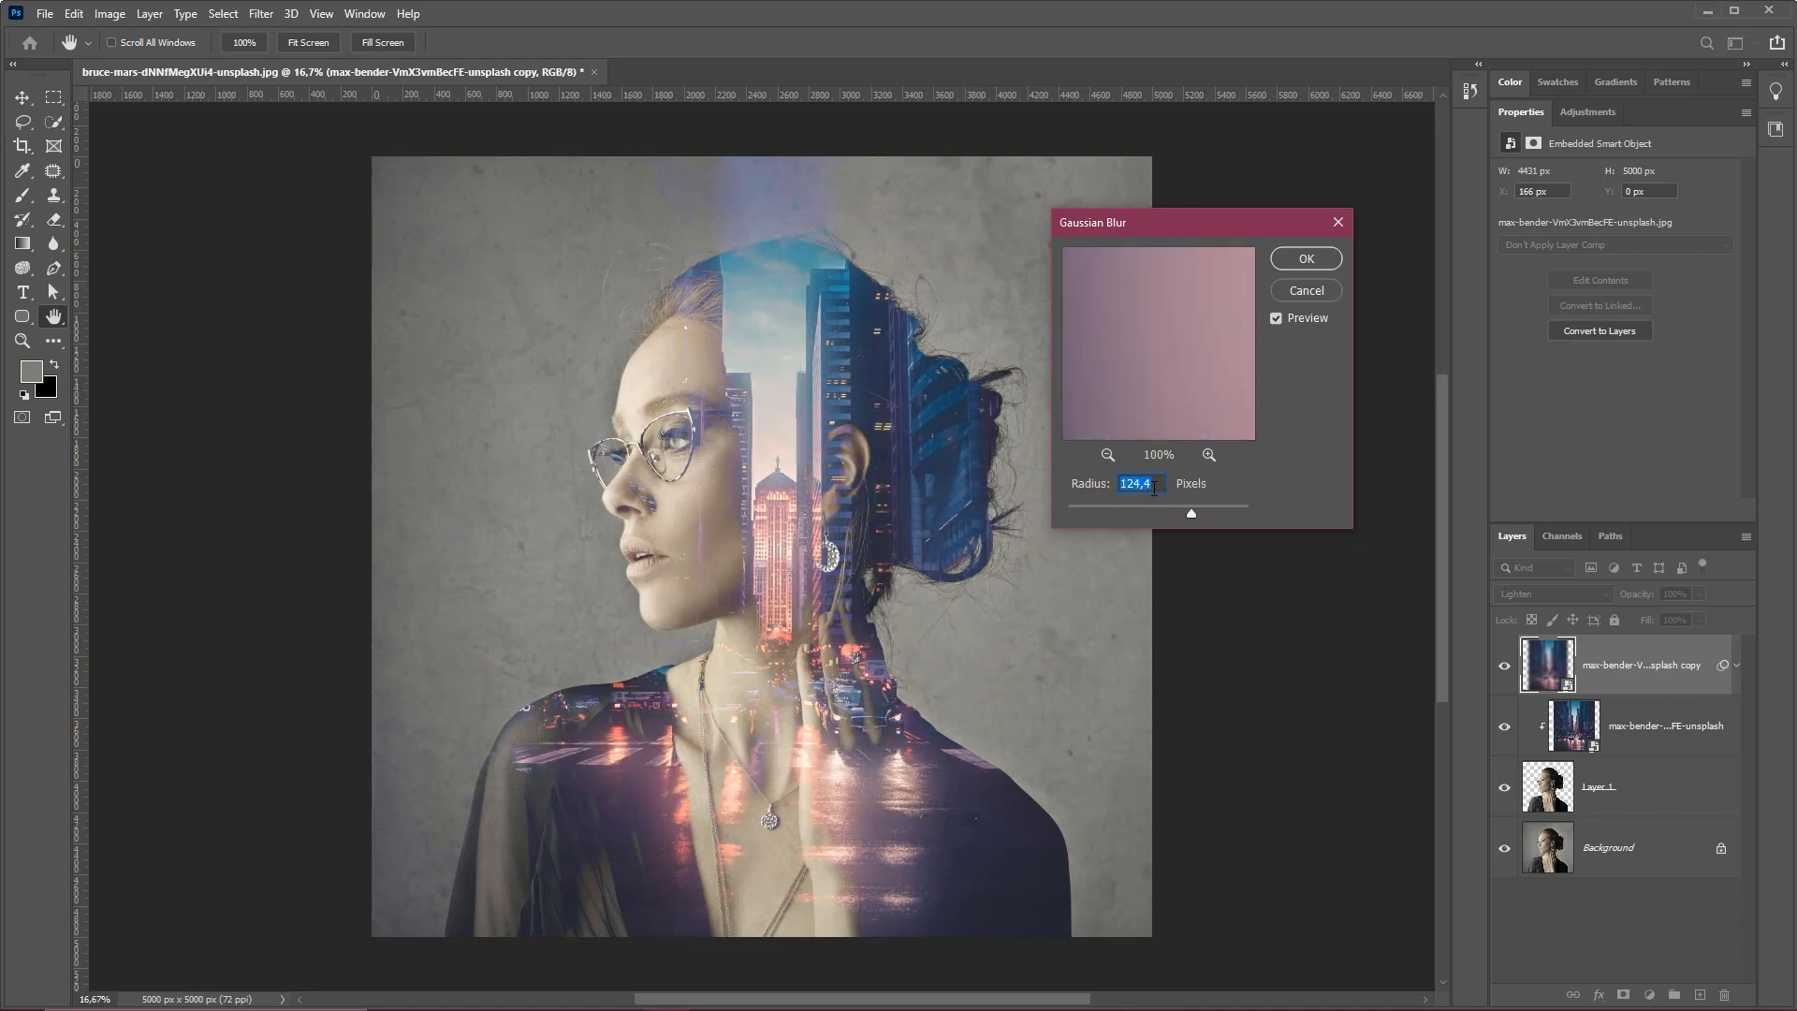
type("50")
key("Tab")
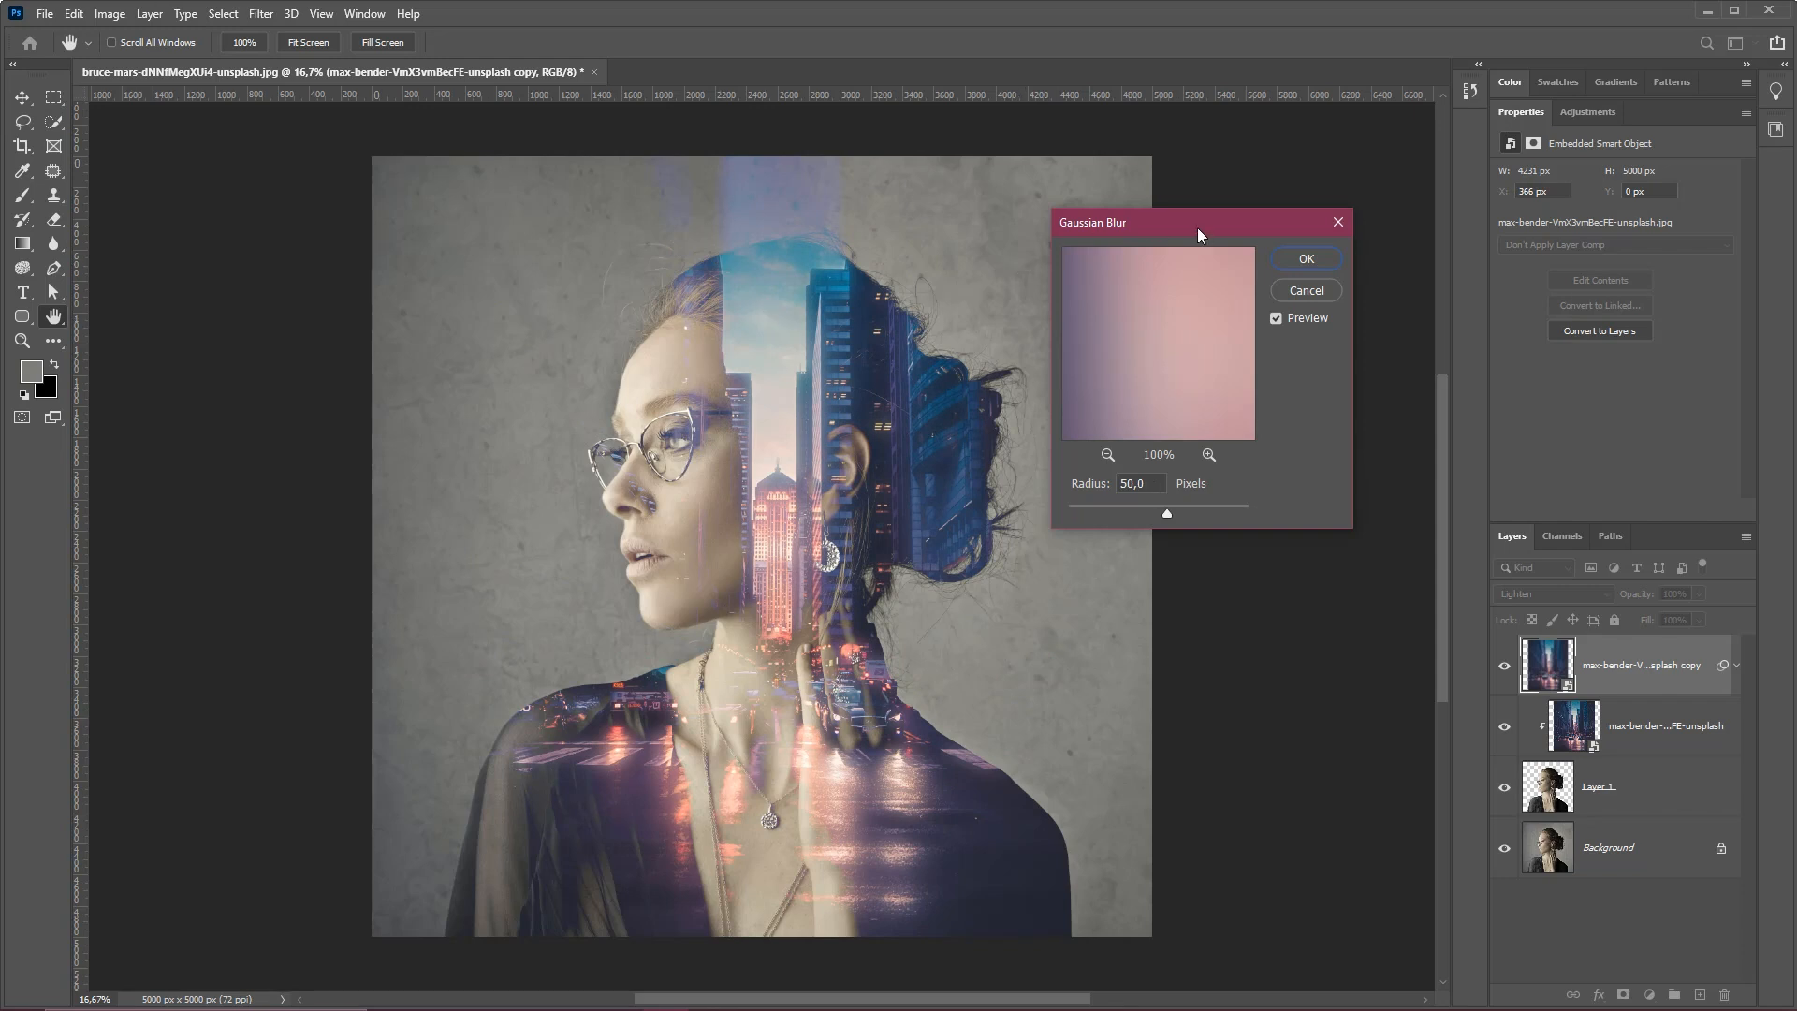
left_click(1307, 262)
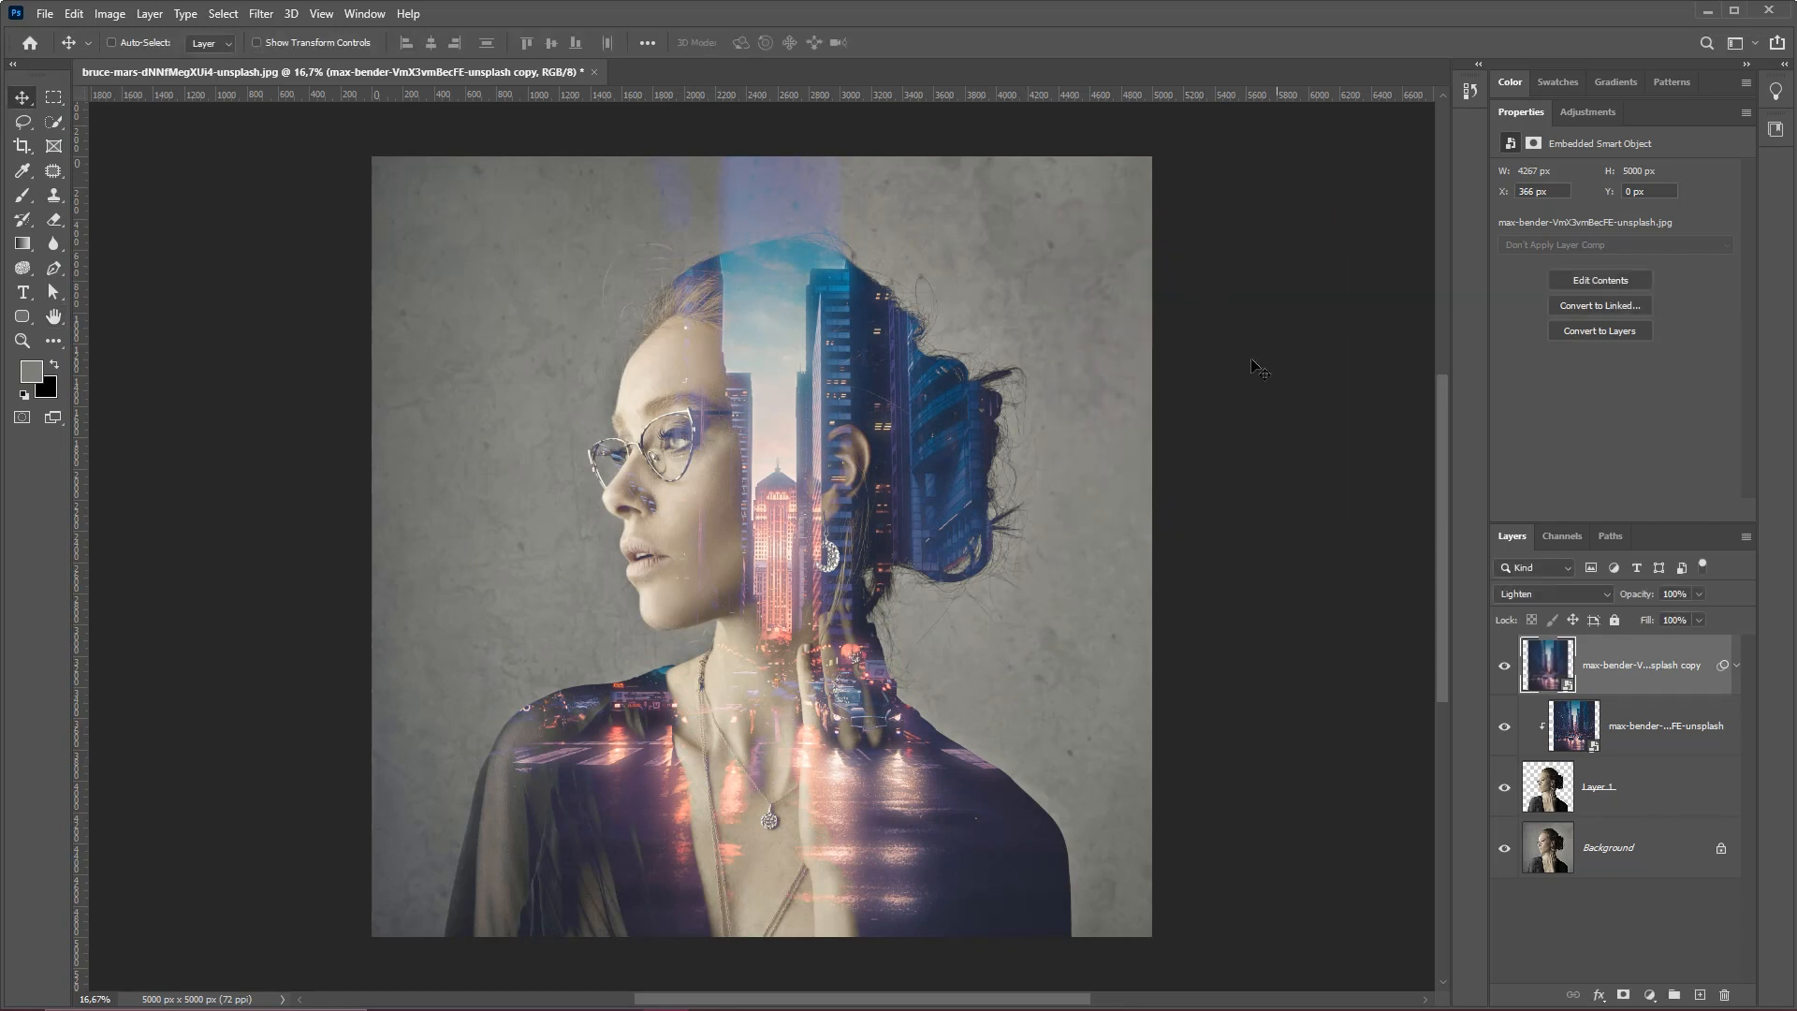
- Hide both city photo layers to compare with the original portrait and show them again
left_click(1504, 666)
left_click(1504, 726)
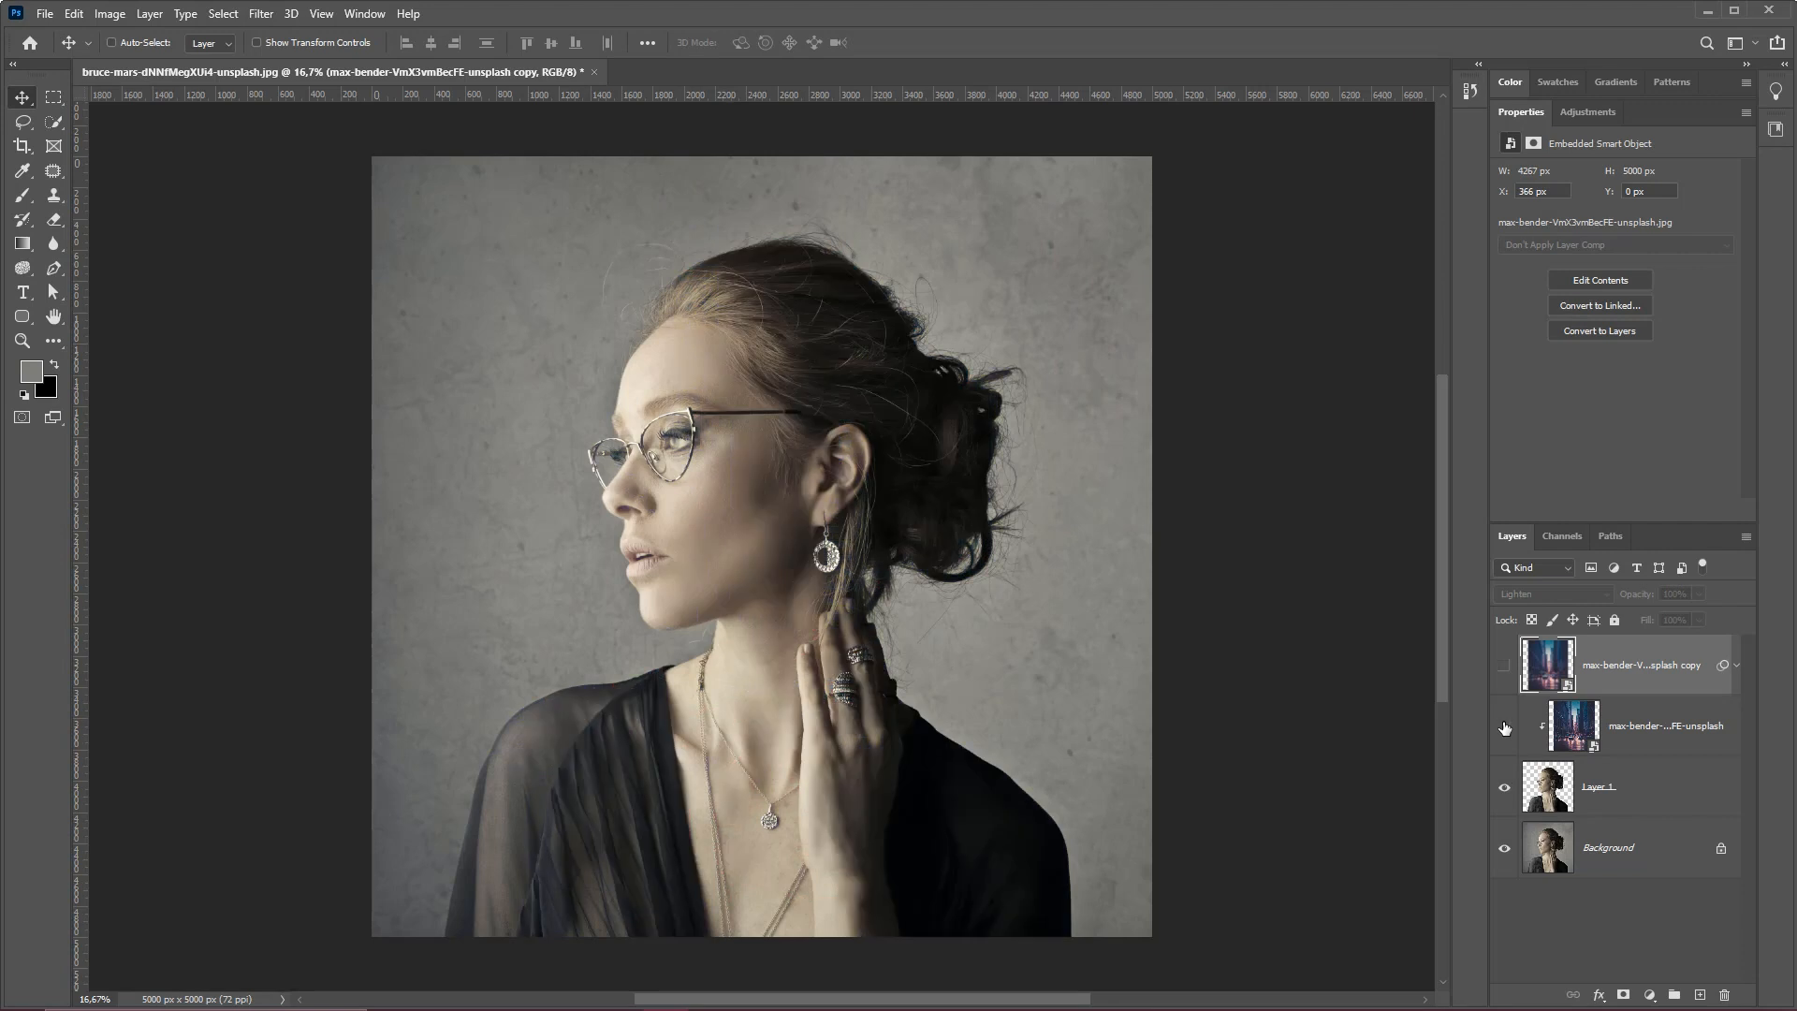
left_click(1504, 726)
left_click(1504, 665)
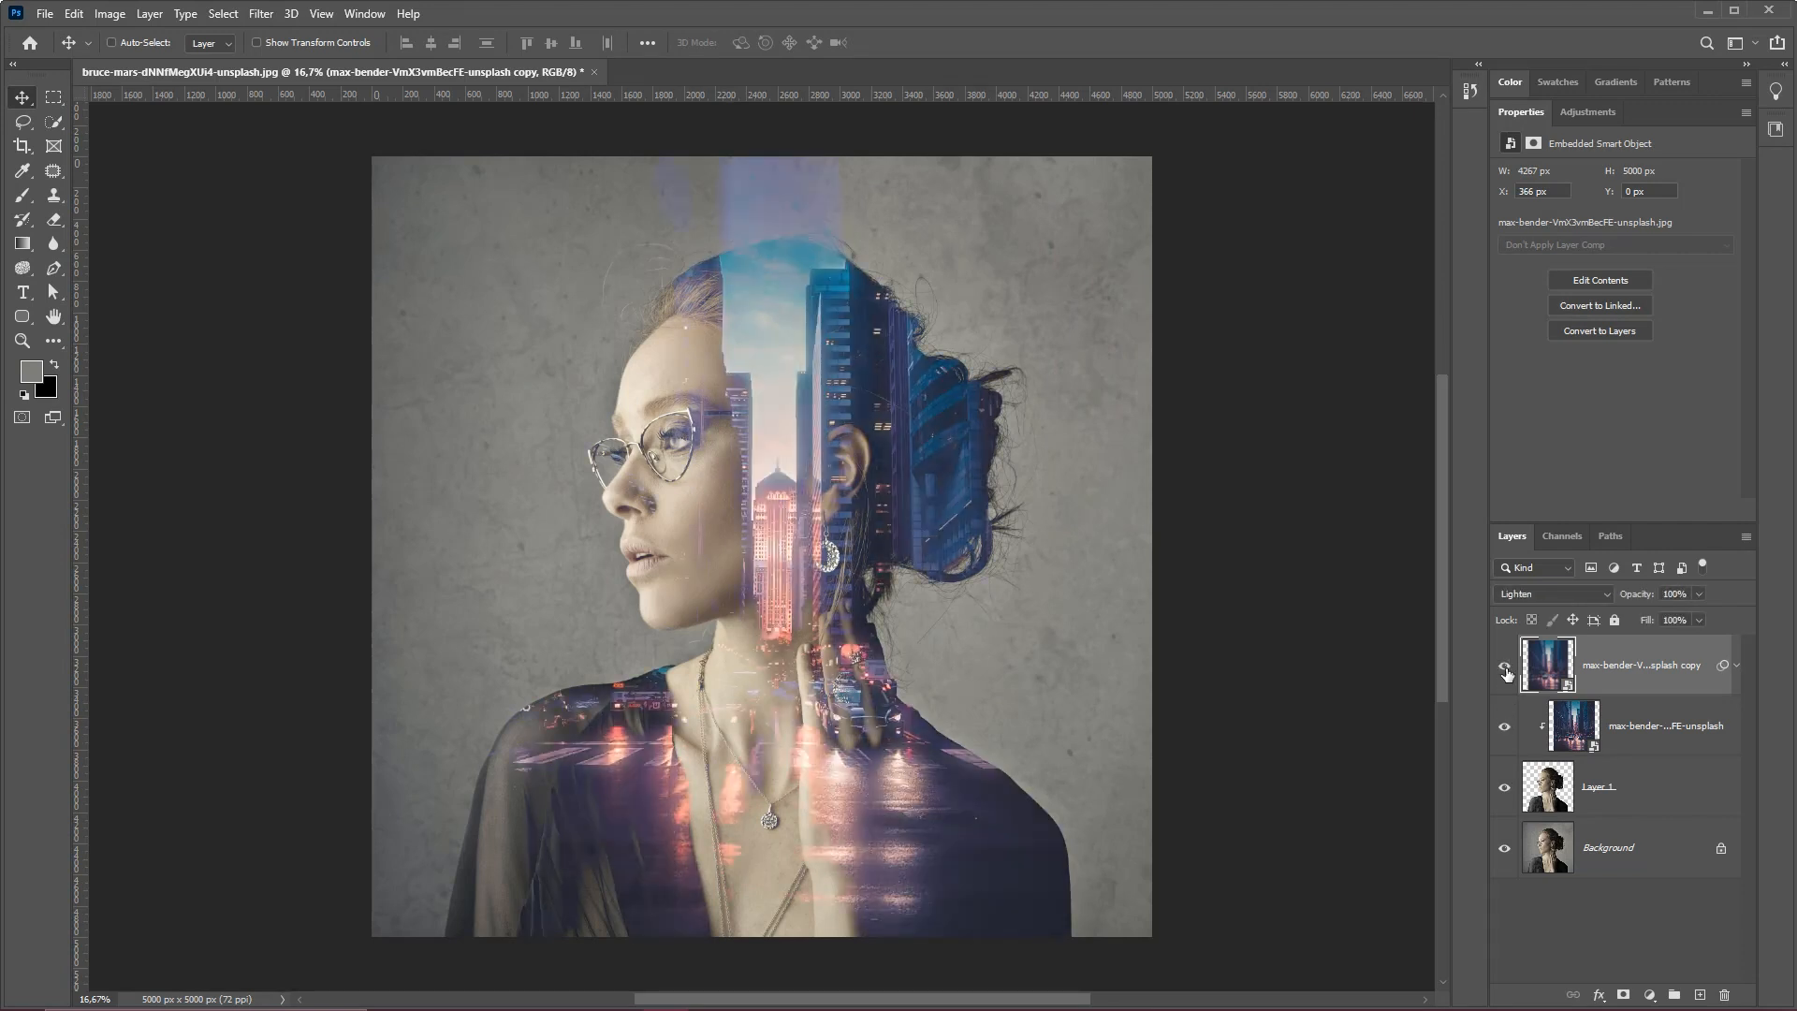
- Set the blend mode of the blurred city photo copy to Linear Dodge (Add)
key("ctrl+2")
mouse_move(1341, 749)
left_mouse_down()
mouse_move(1504, 653)
mouse_move(1512, 599)
mouse_move(1542, 600)
left_mouse_up()
left_click(1546, 599)
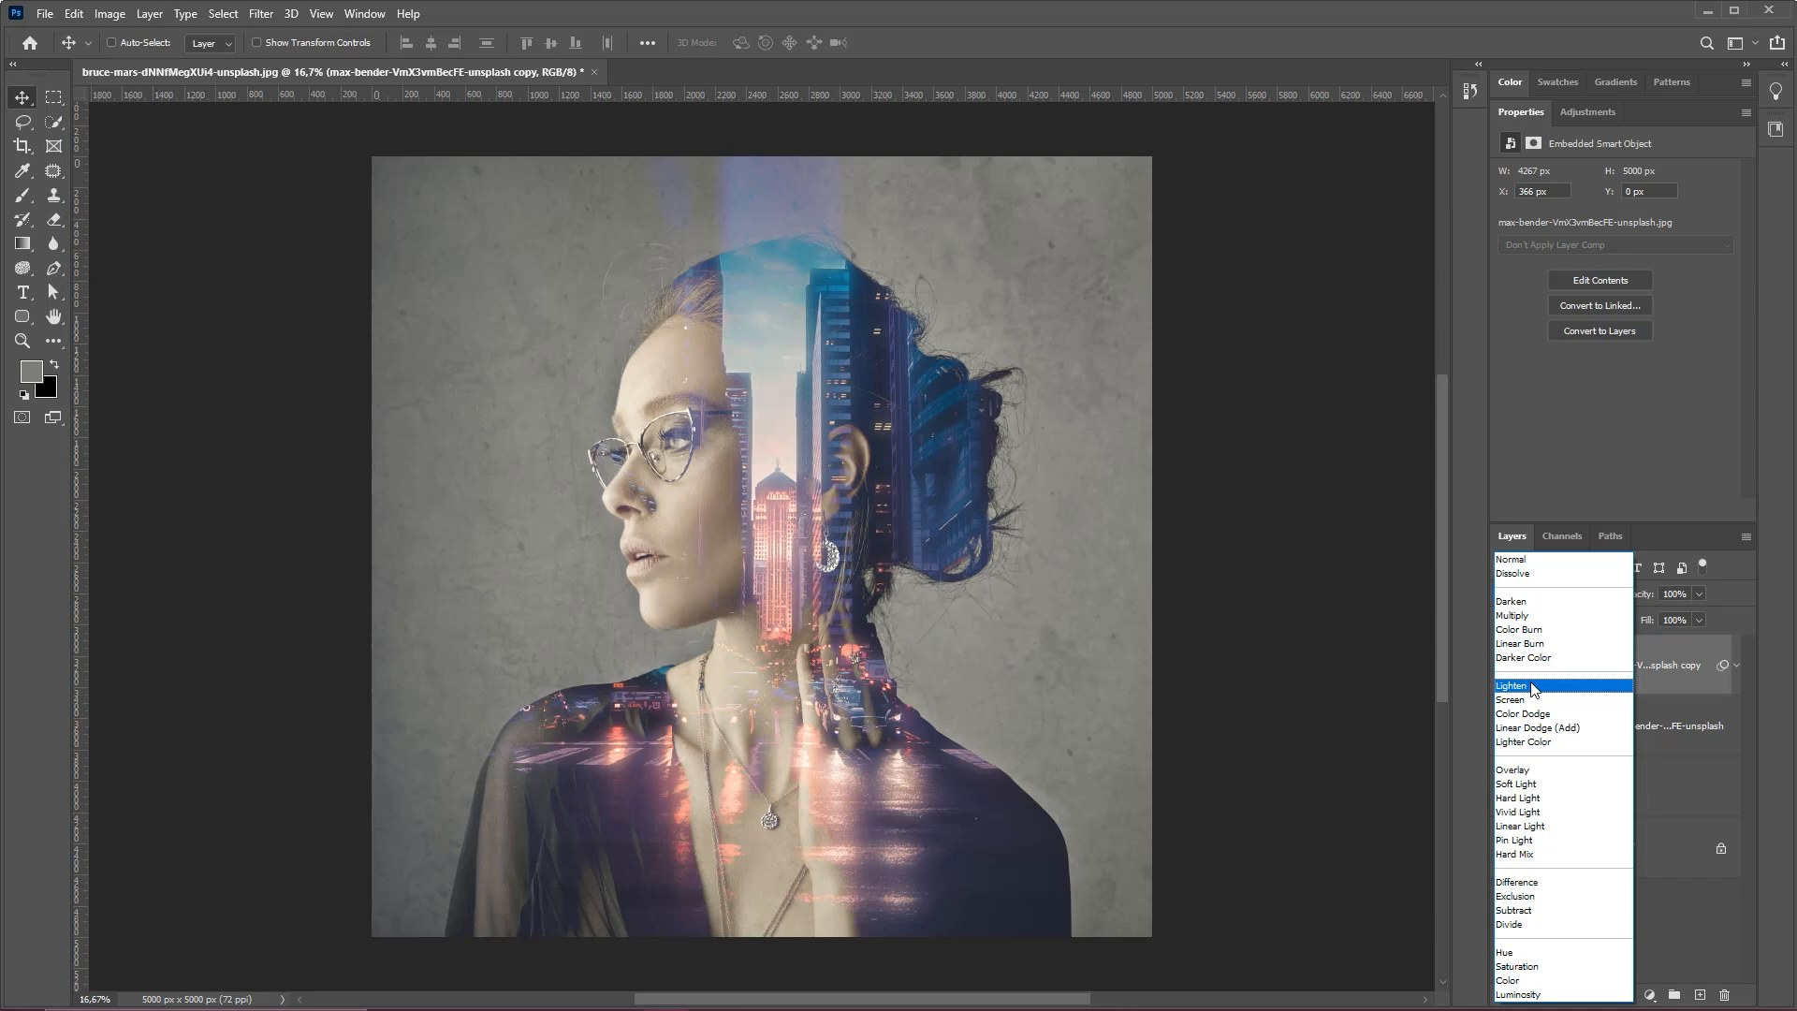
left_click(1554, 727)
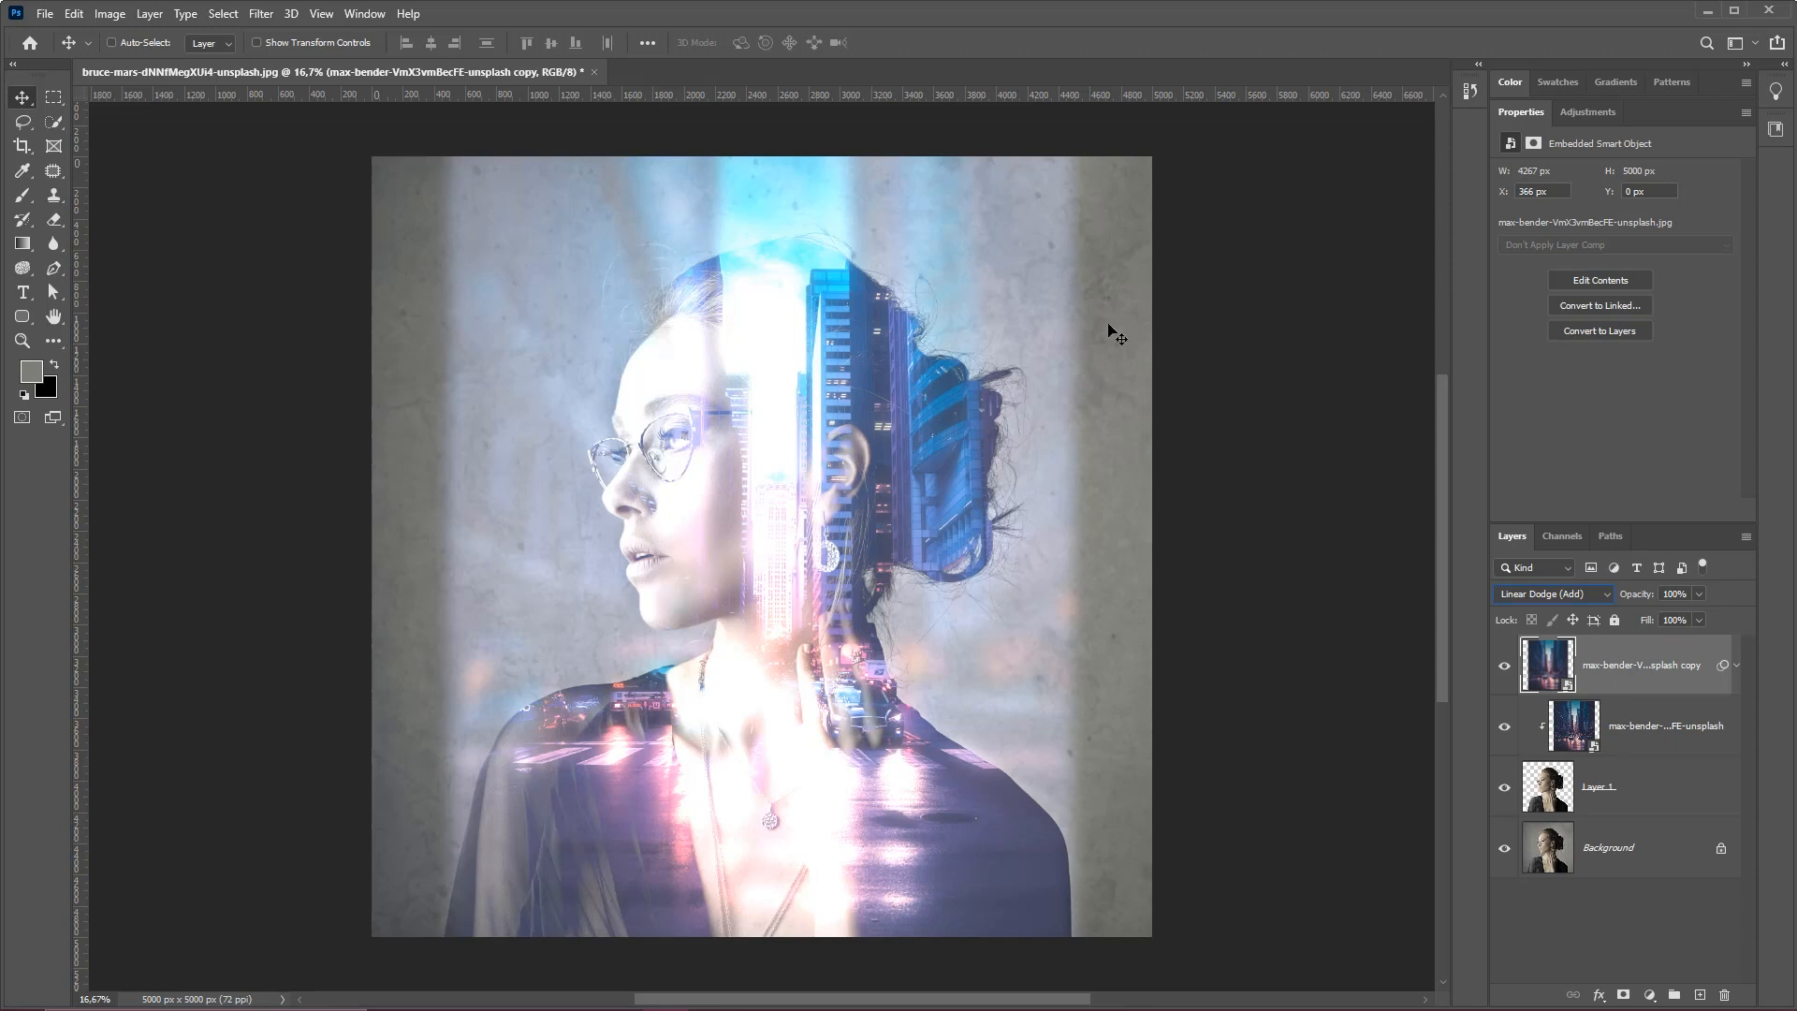
mouse_move(1088, 491)
left_mouse_down()
mouse_move(910, 774)
mouse_move(813, 754)
mouse_move(805, 499)
mouse_move(919, 482)
mouse_move(875, 376)
left_mouse_up()
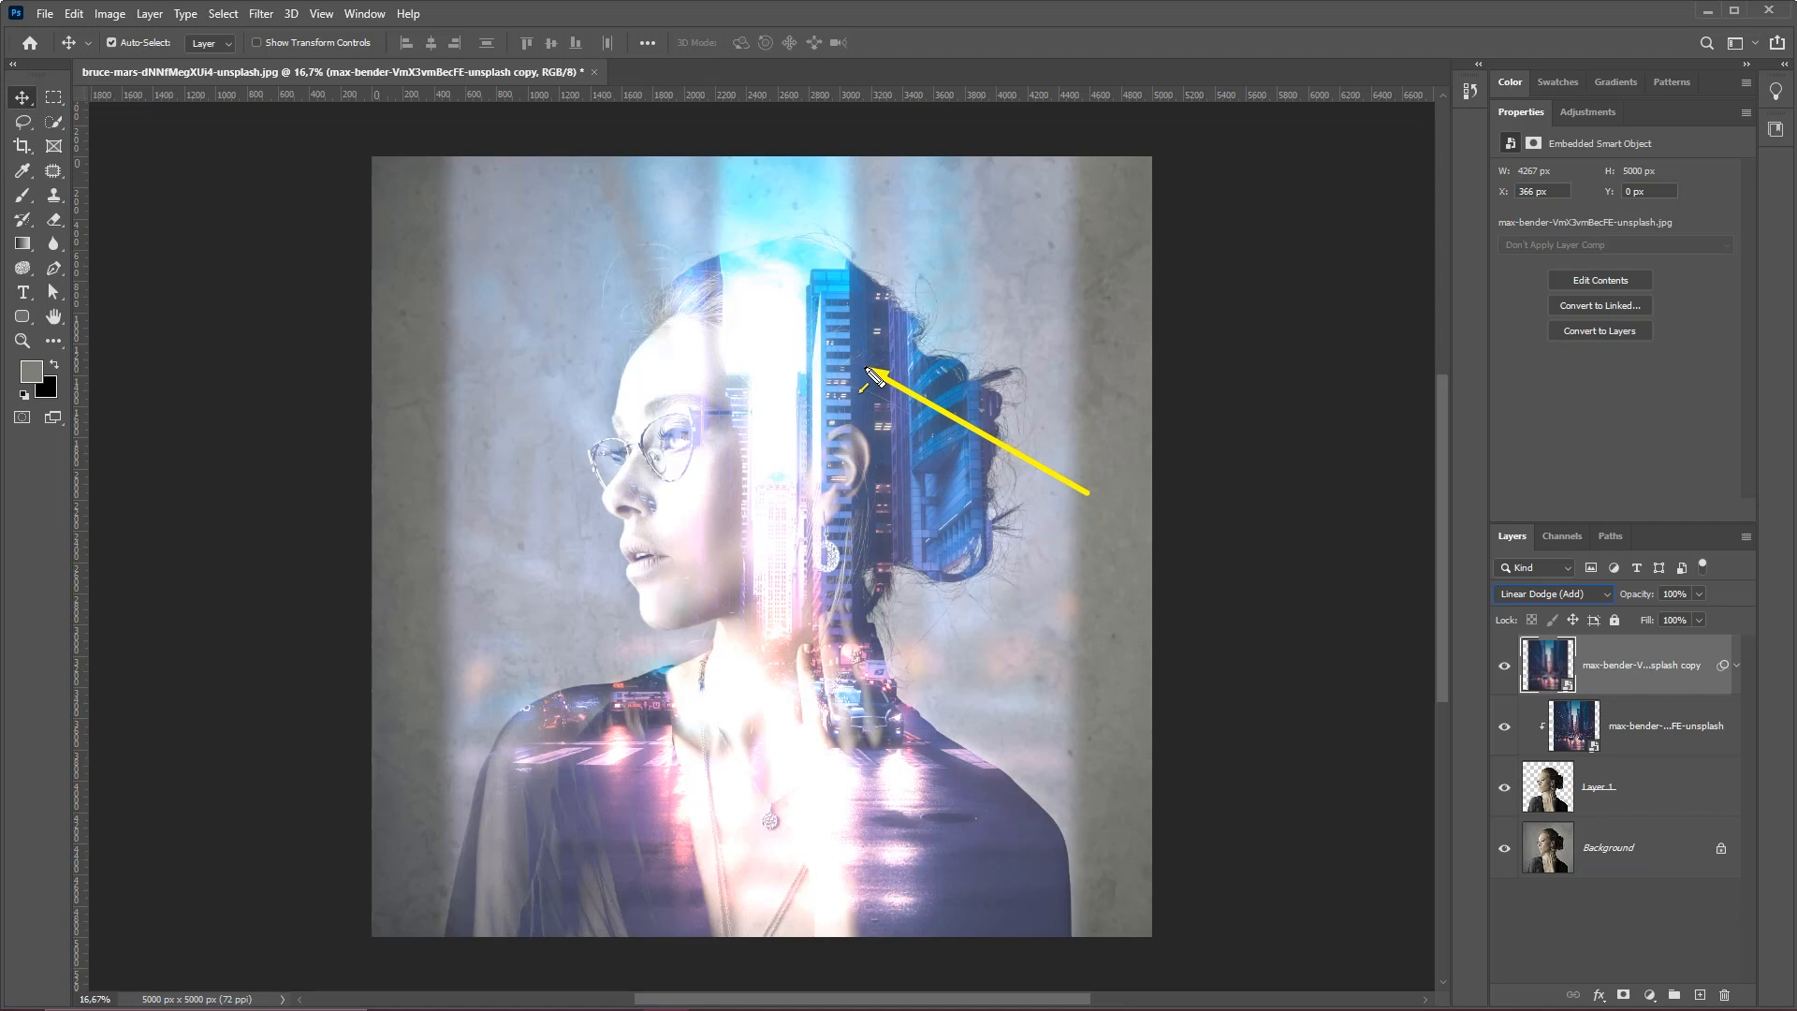
key("ctrl+z")
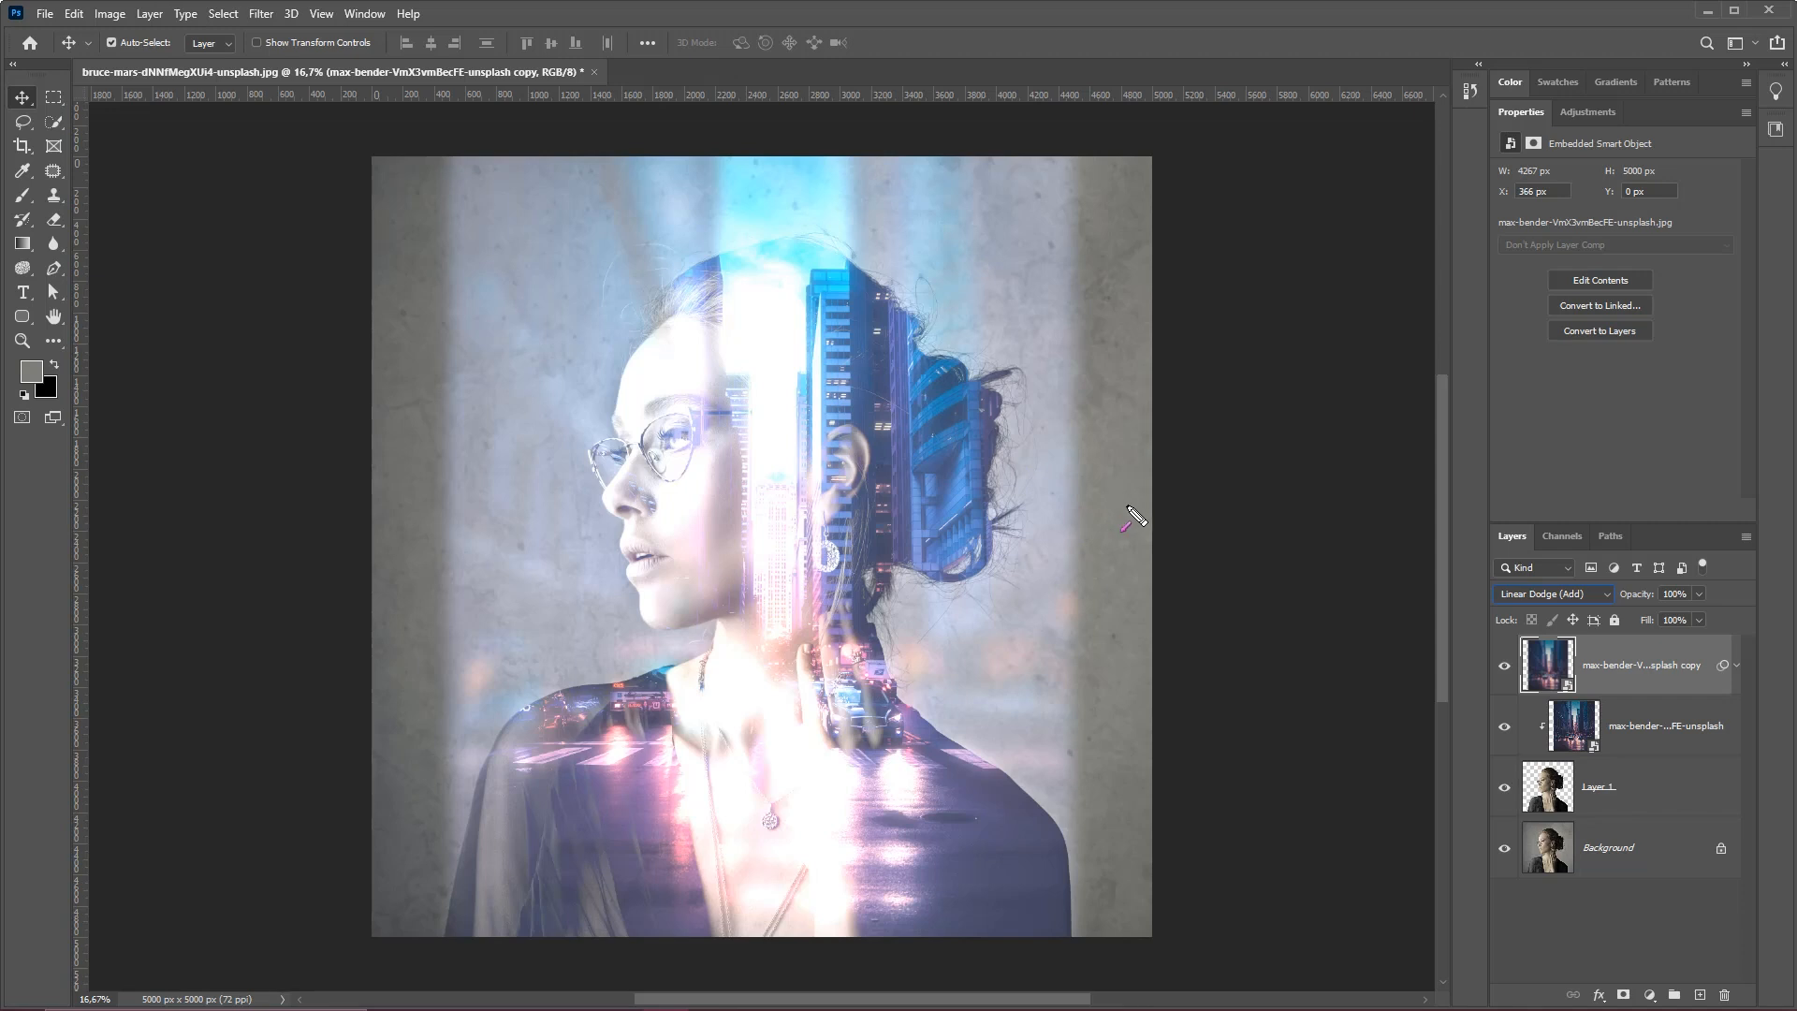
- Add a hide-all layer mask to the blurred city photo copy
mouse_move(1269, 370)
left_mouse_down()
mouse_move(1522, 657)
mouse_move(1522, 640)
mouse_move(810, 238)
mouse_move(811, 430)
mouse_move(293, 333)
mouse_move(181, 13)
left_mouse_up()
left_click(150, 14)
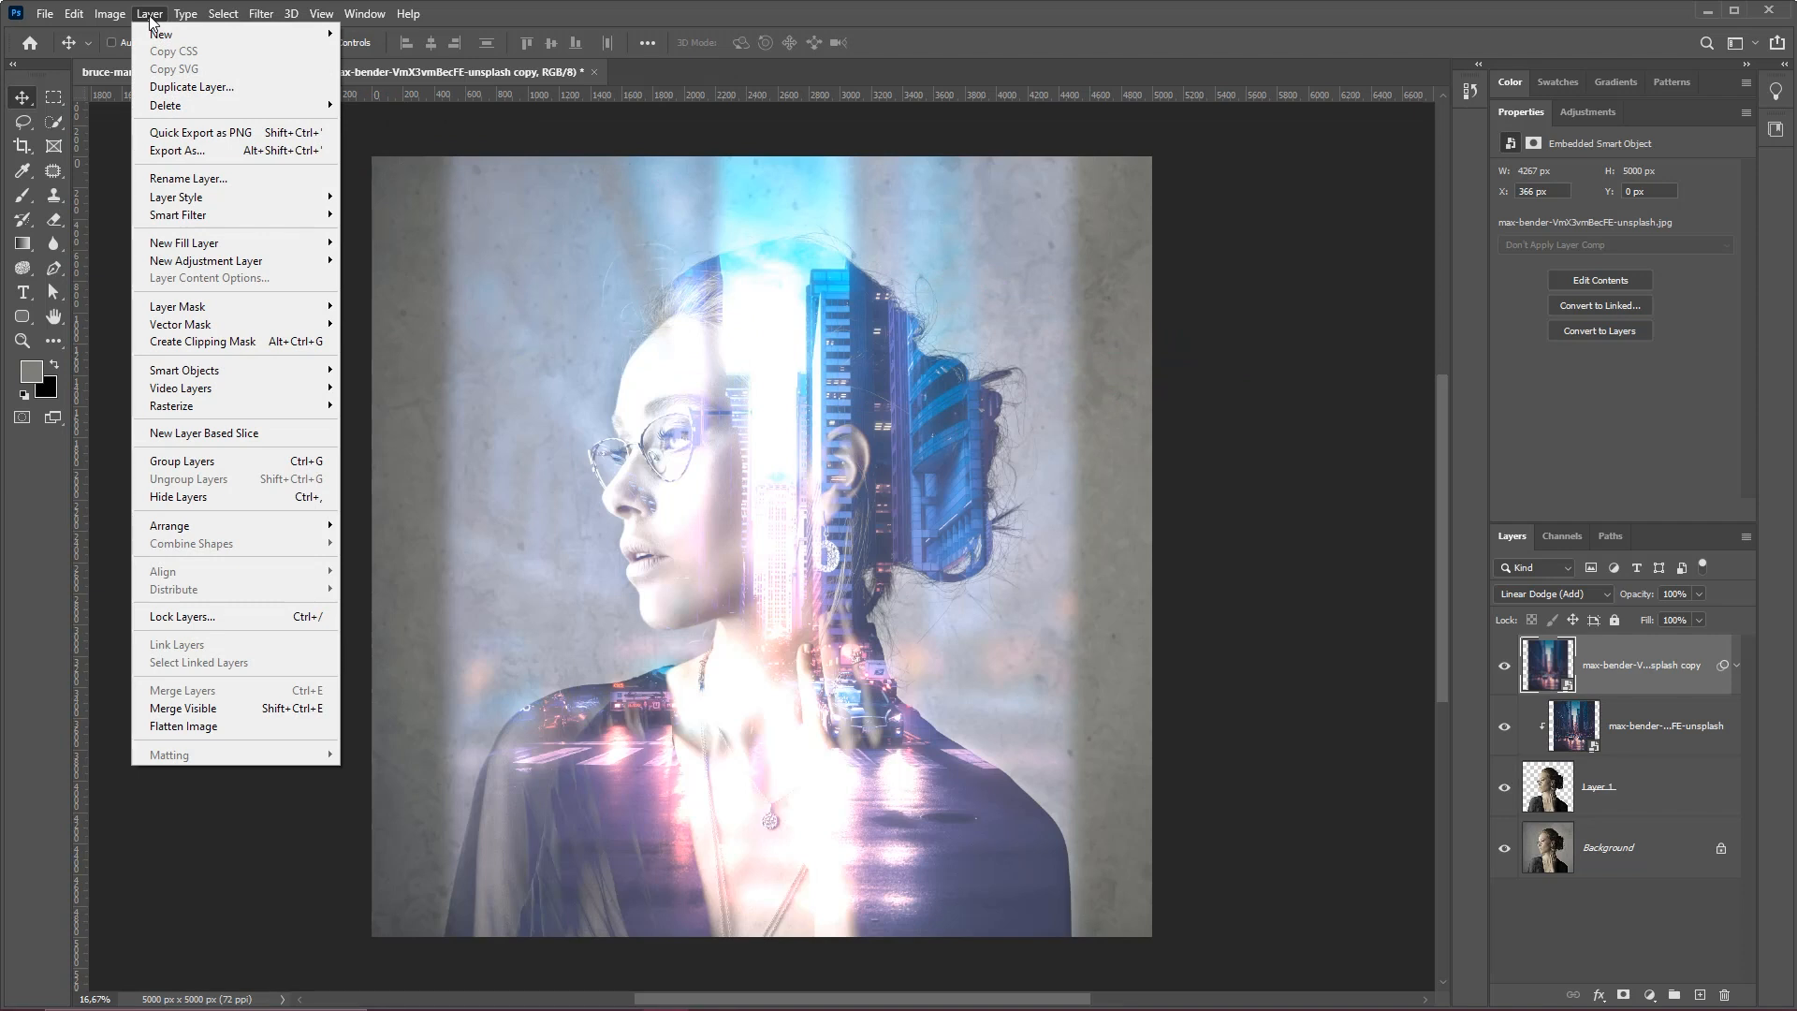
mouse_move(229, 311)
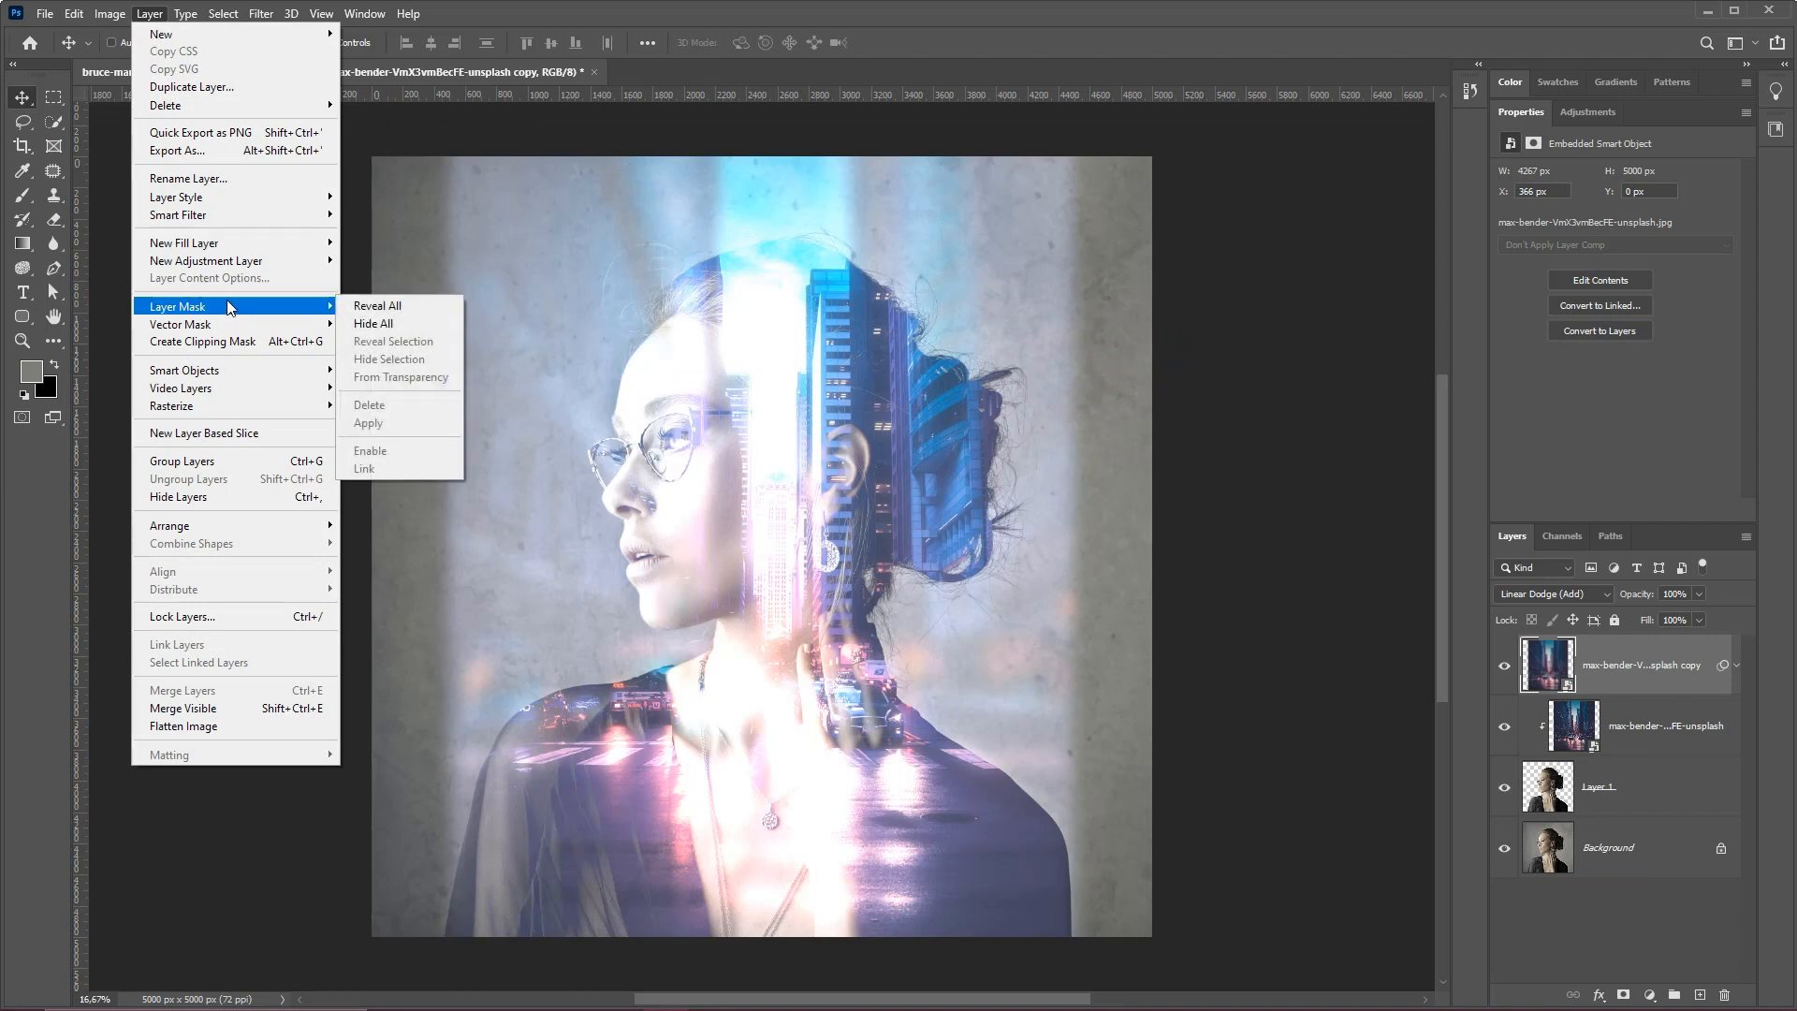
left_click(391, 324)
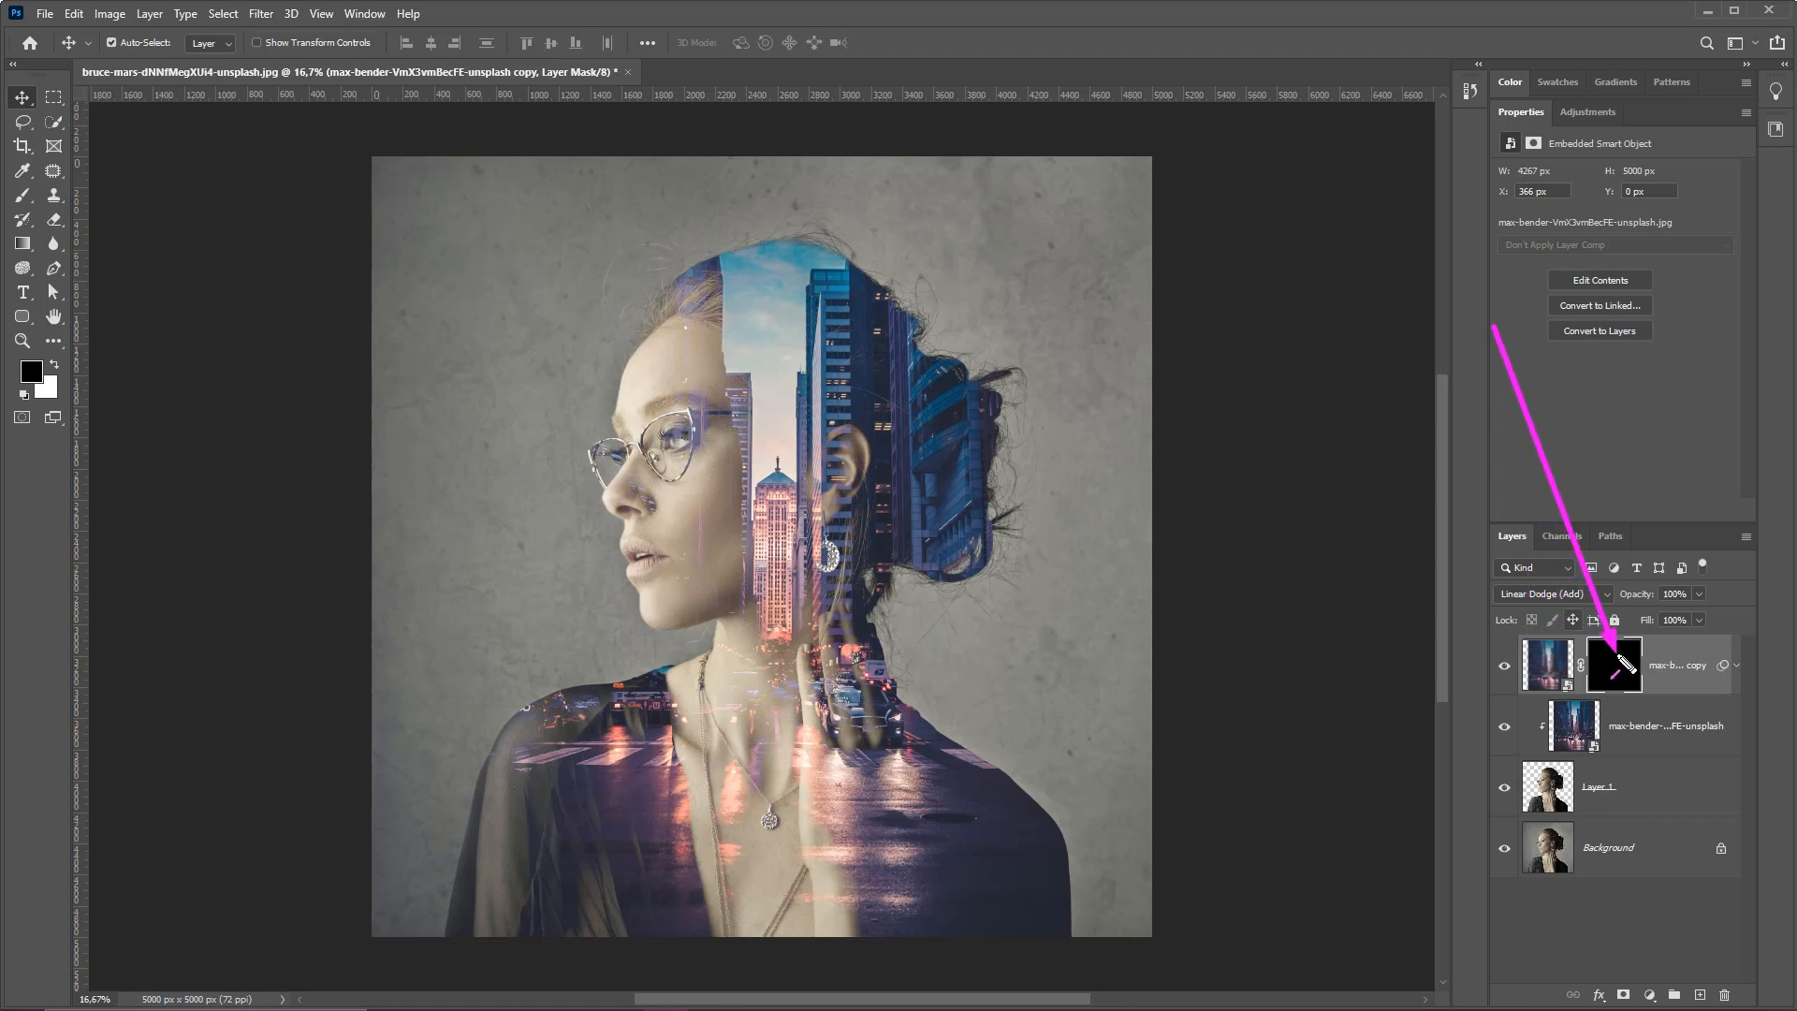
- Select the layer mask of the blurred city photo copy instead of its image content
key("Escape")
left_click(1561, 661)
left_click(1614, 661)
left_click(1546, 661)
left_click(1612, 661)
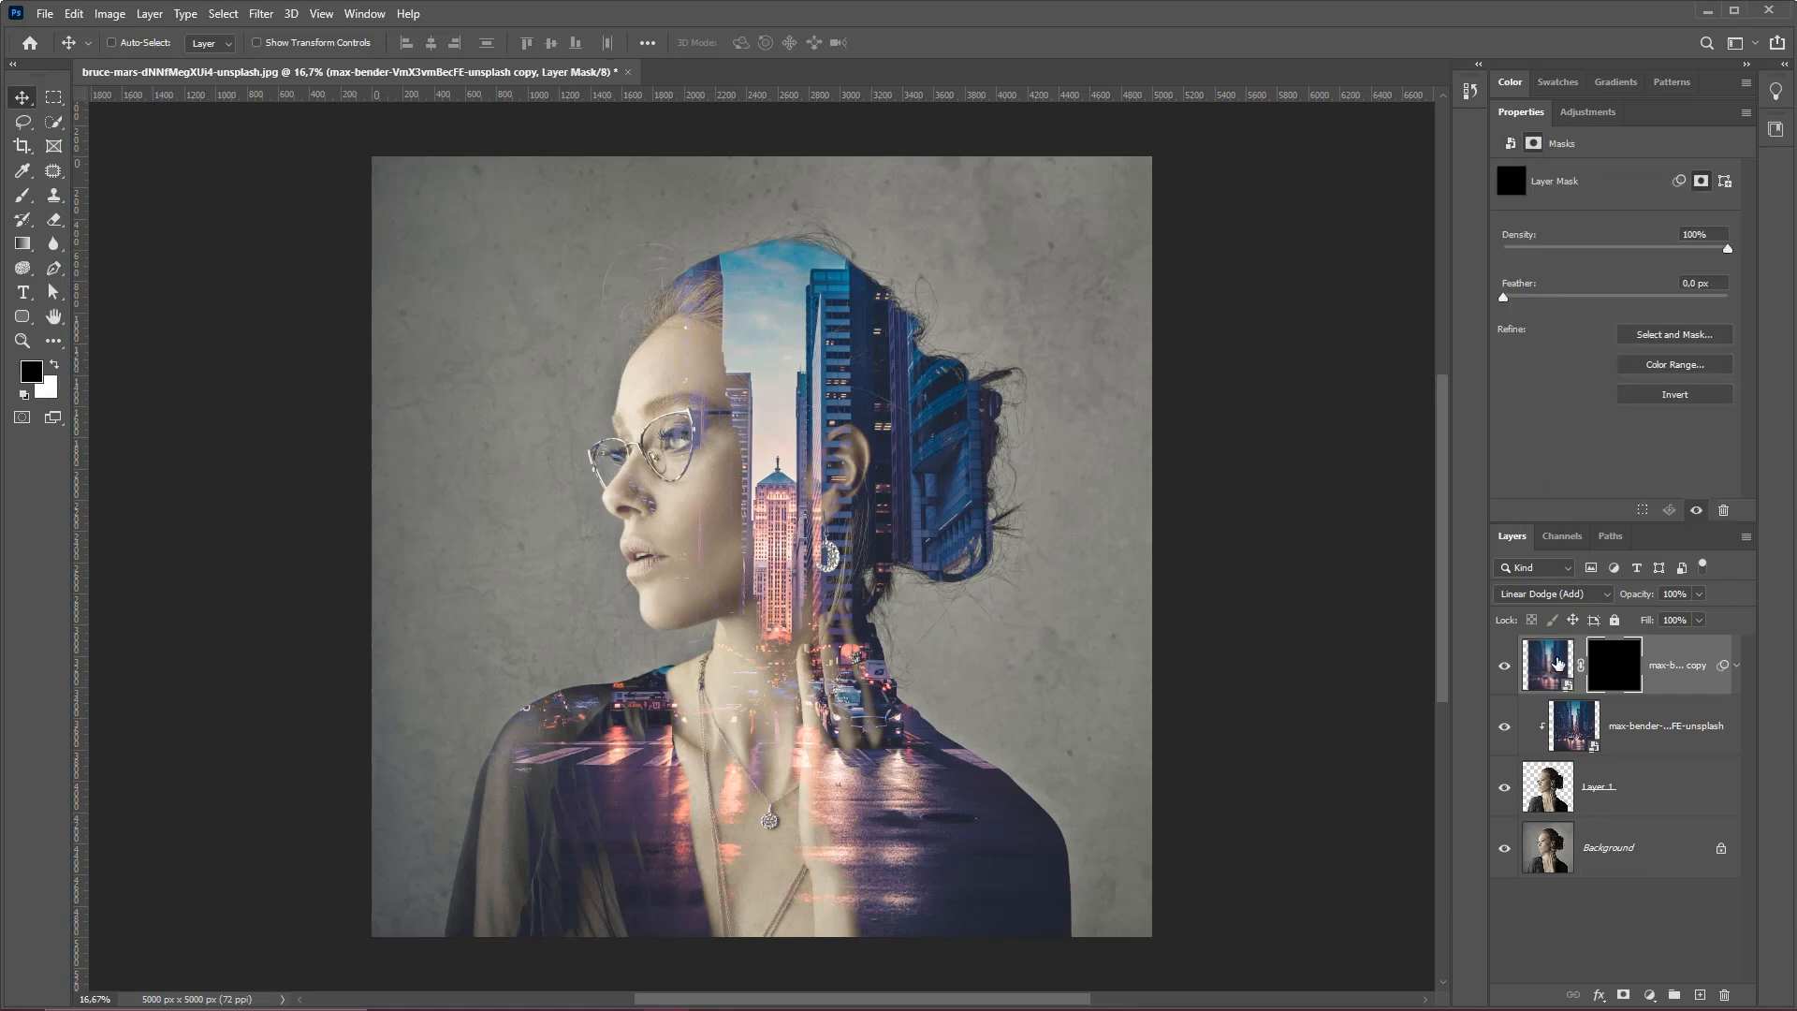
left_click(1559, 664)
left_click(1626, 663)
key("ctrl+2")
left_click_drag(1682, 346, 1622, 676)
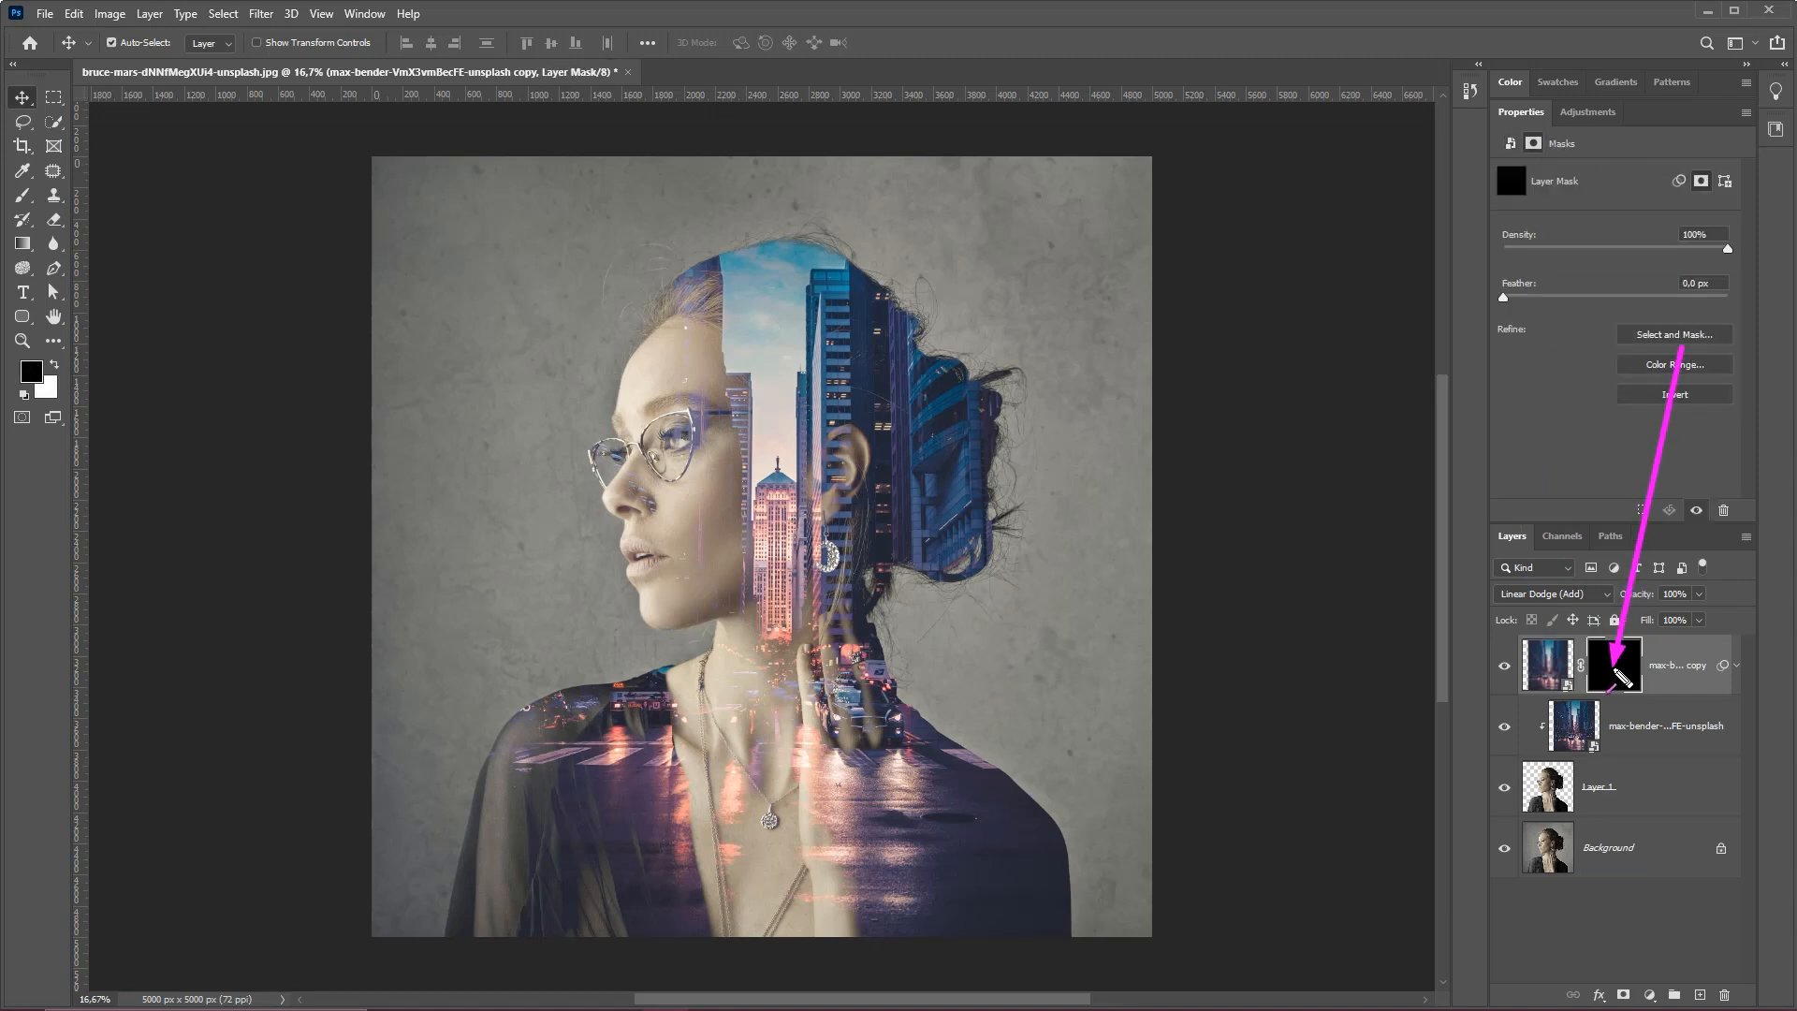
key("Escape")
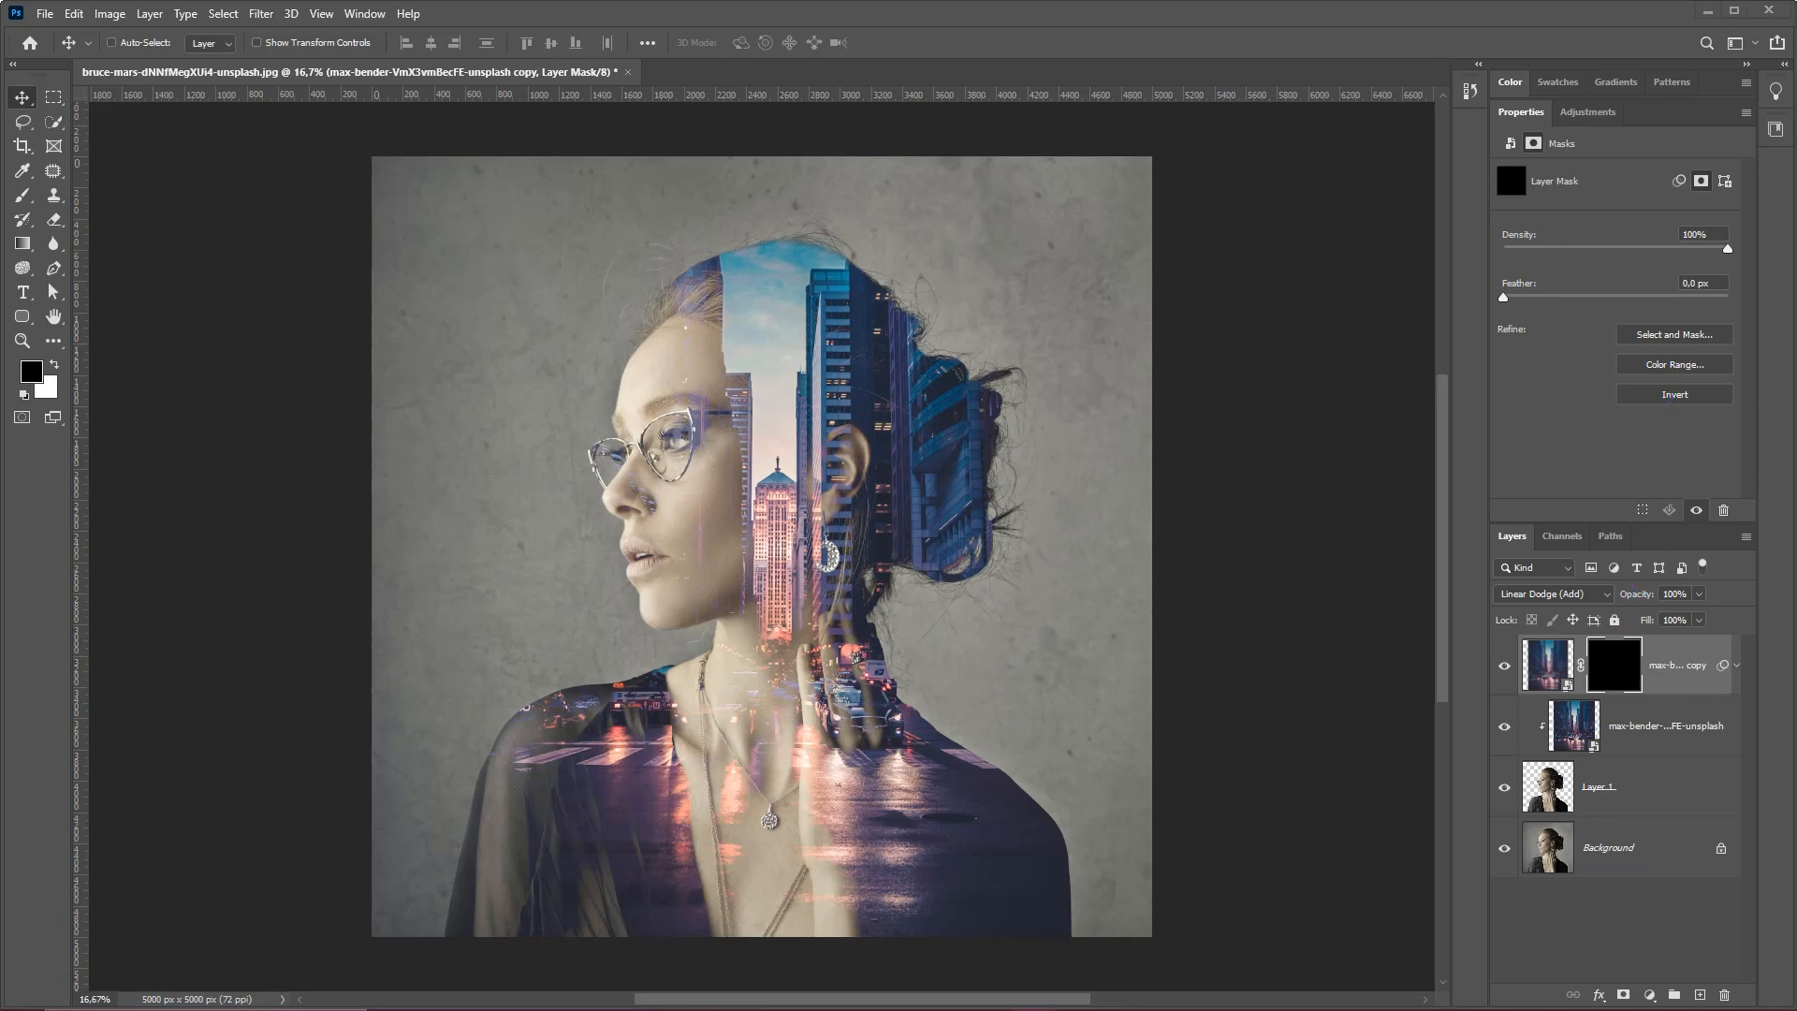
- Activate the Brush tool with the 900 px Soft Round tip at 0% hardness and set its opacity to 20%
mouse_move(936, 468)
left_mouse_down()
mouse_move(193, 337)
mouse_move(48, 233)
mouse_move(35, 197)
left_mouse_up()
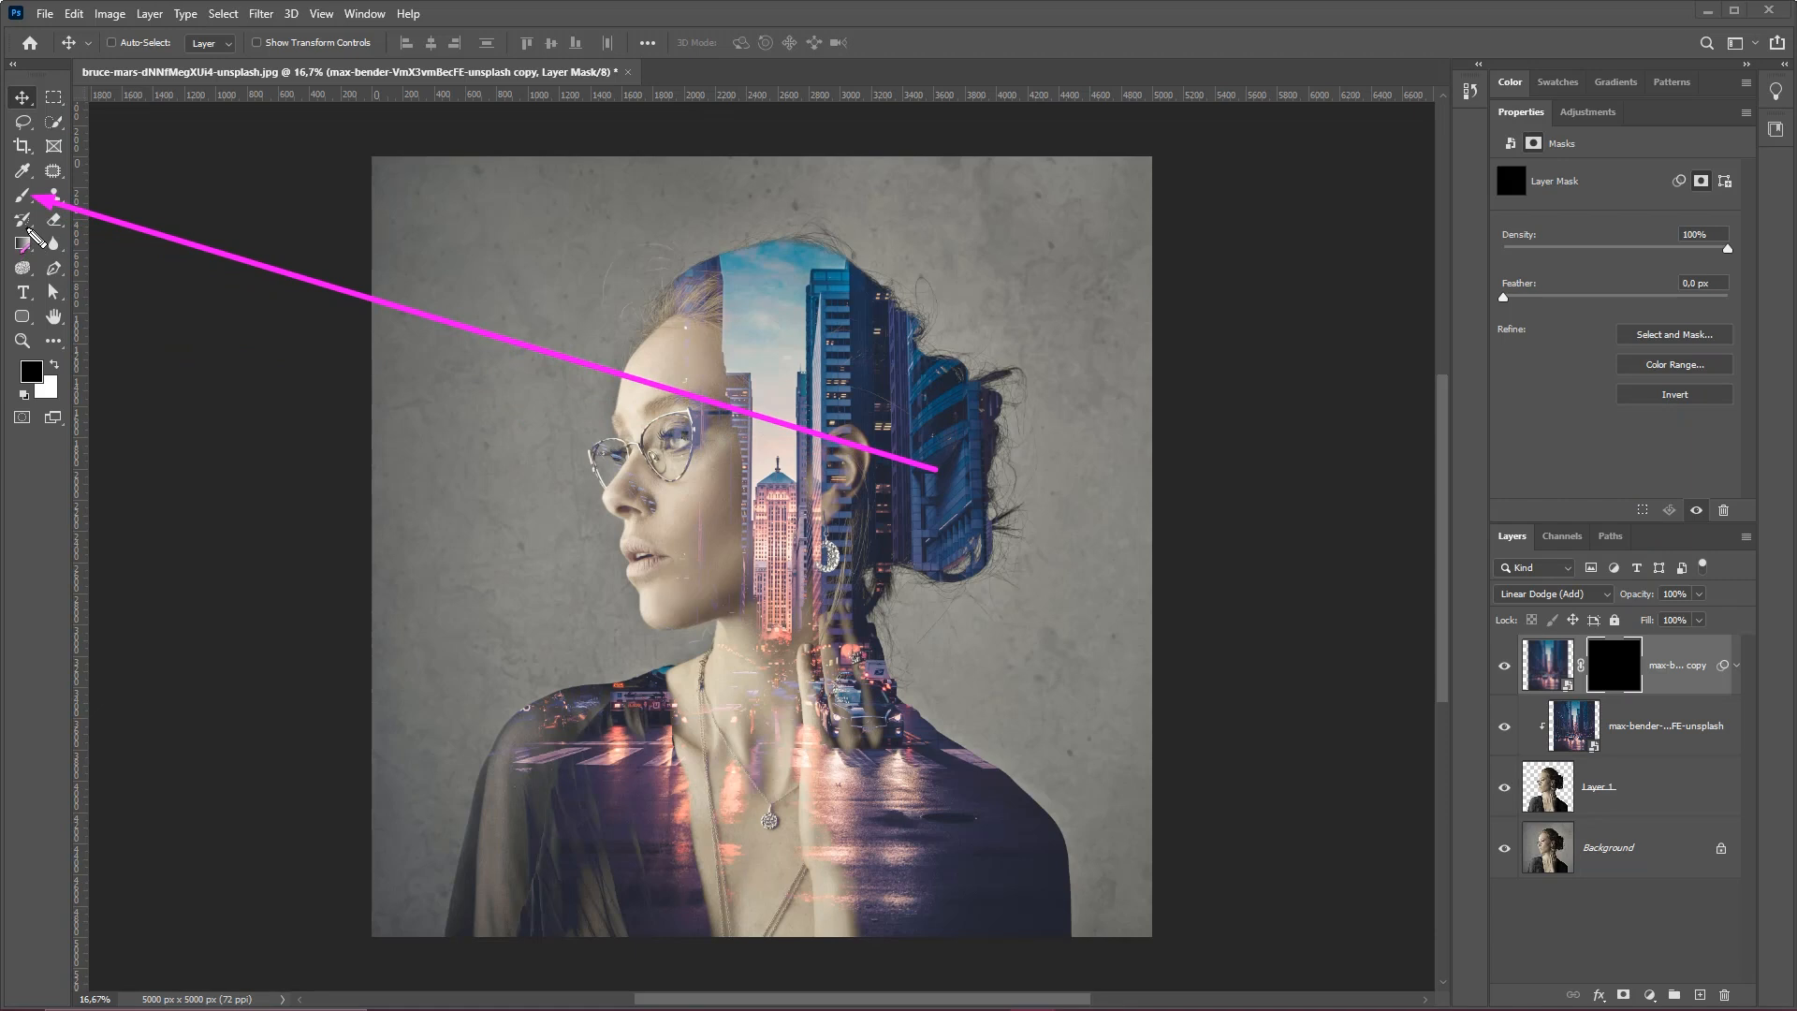
key("Escape")
left_click(23, 195)
right_click(575, 342)
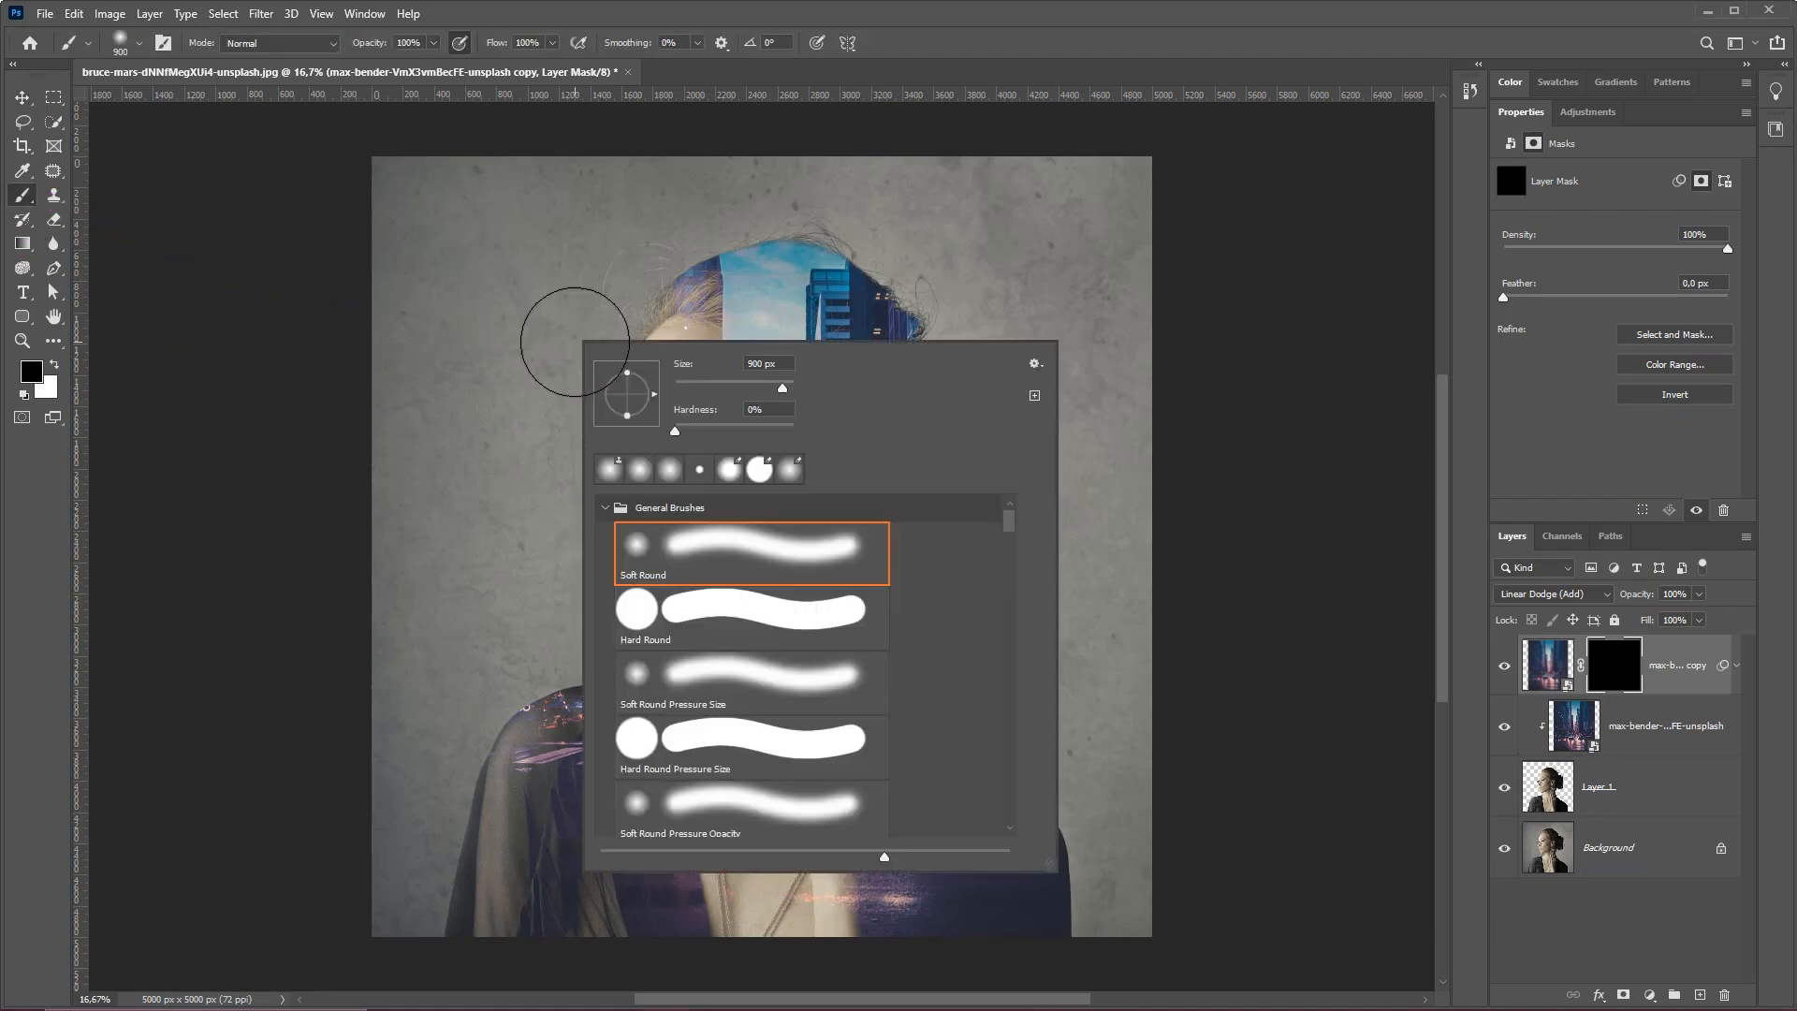
mouse_move(740, 215)
left_mouse_down()
mouse_move(610, 509)
mouse_move(688, 512)
left_mouse_up()
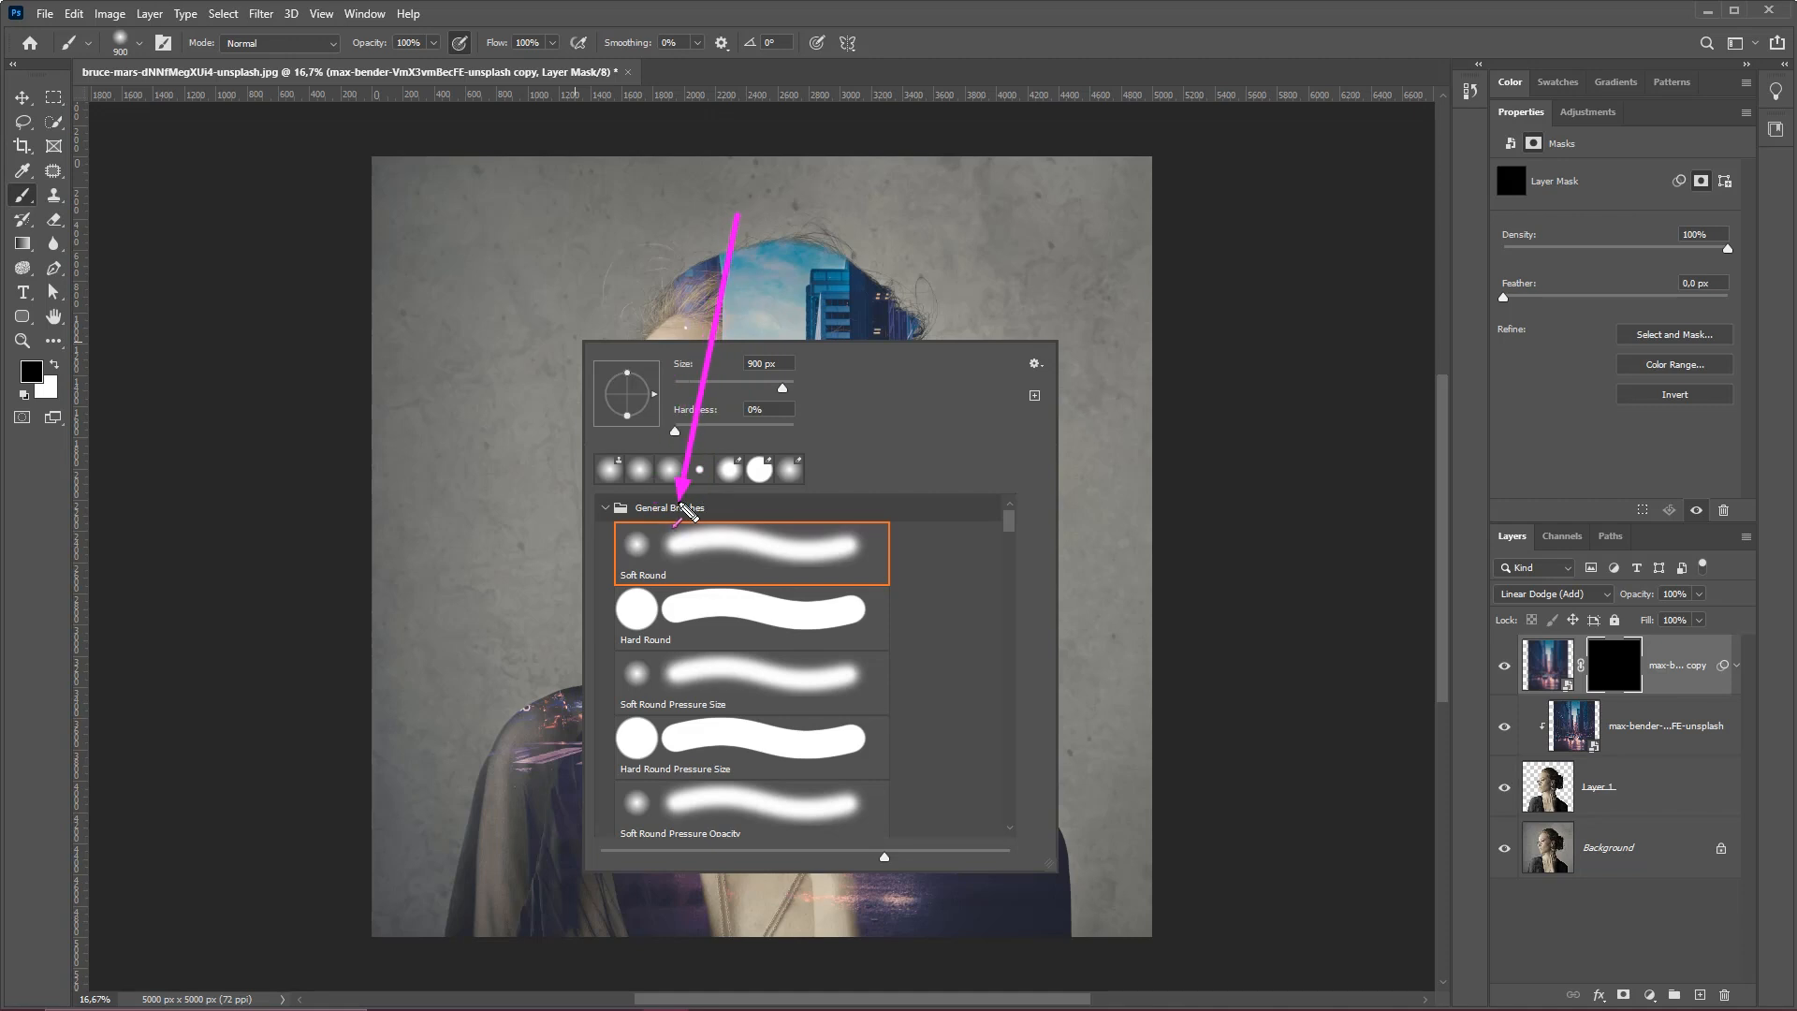
key("Escape")
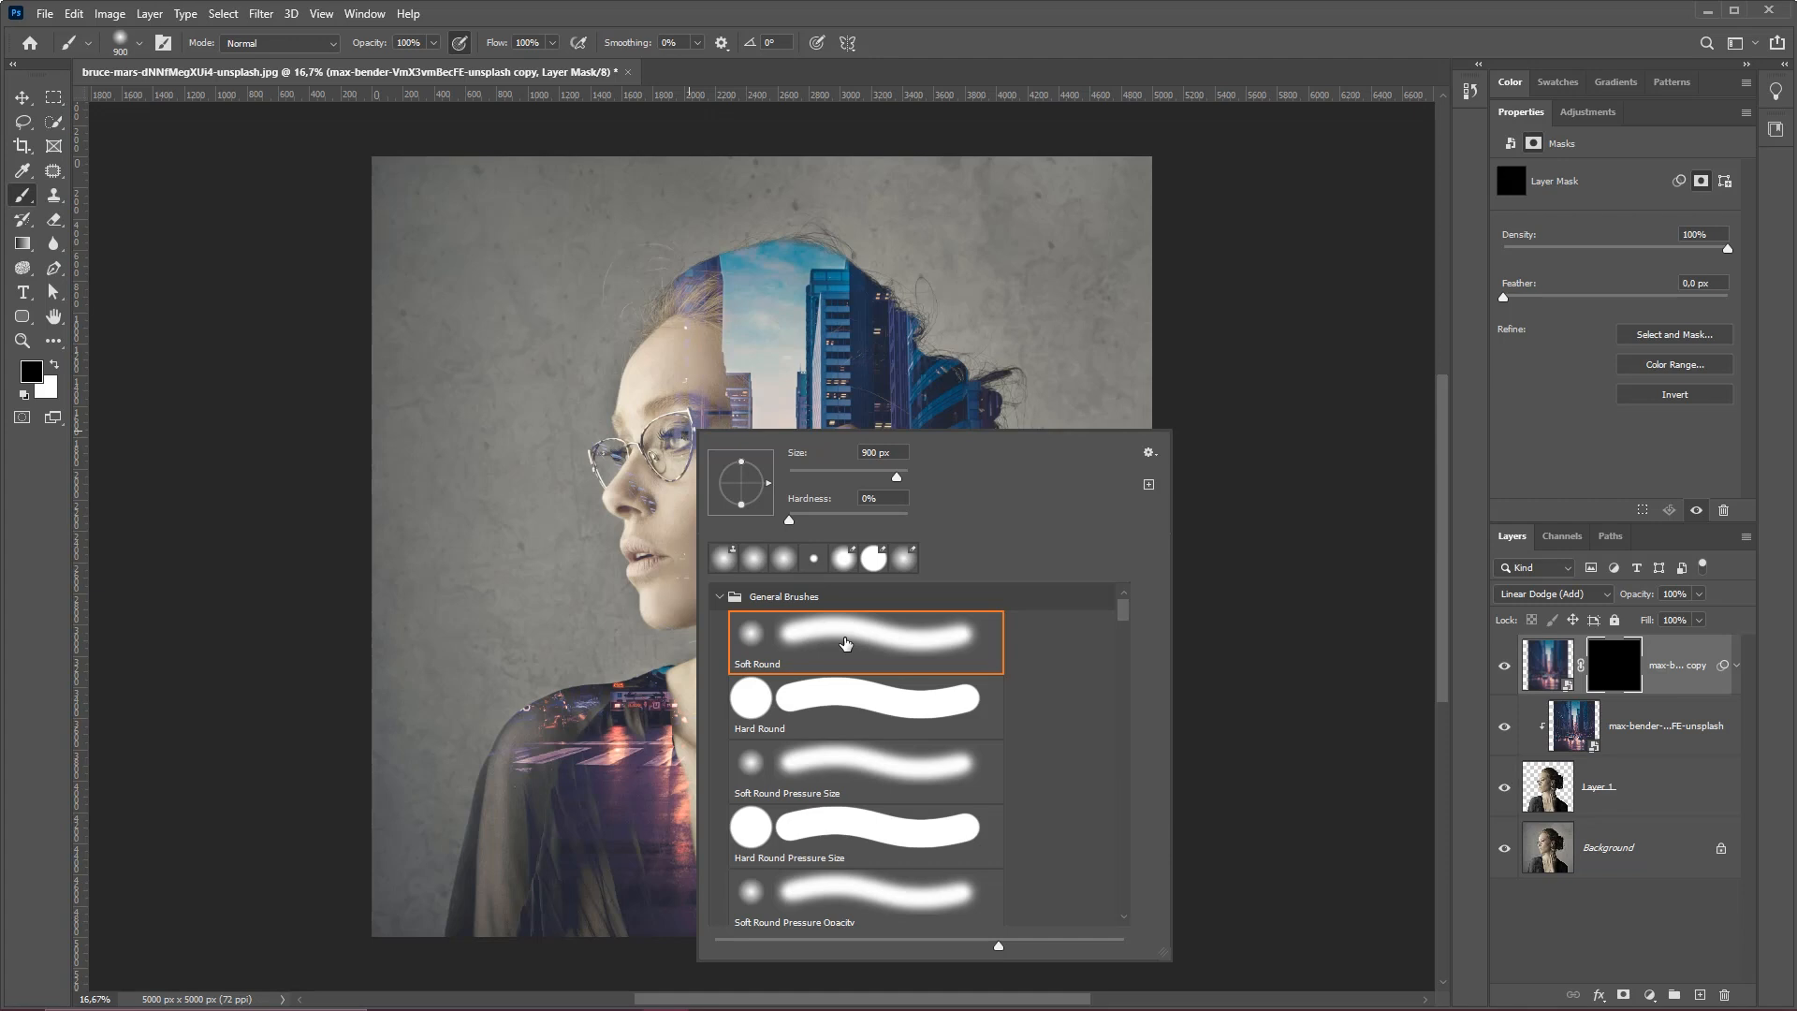
left_click_drag(375, 621, 375, 63)
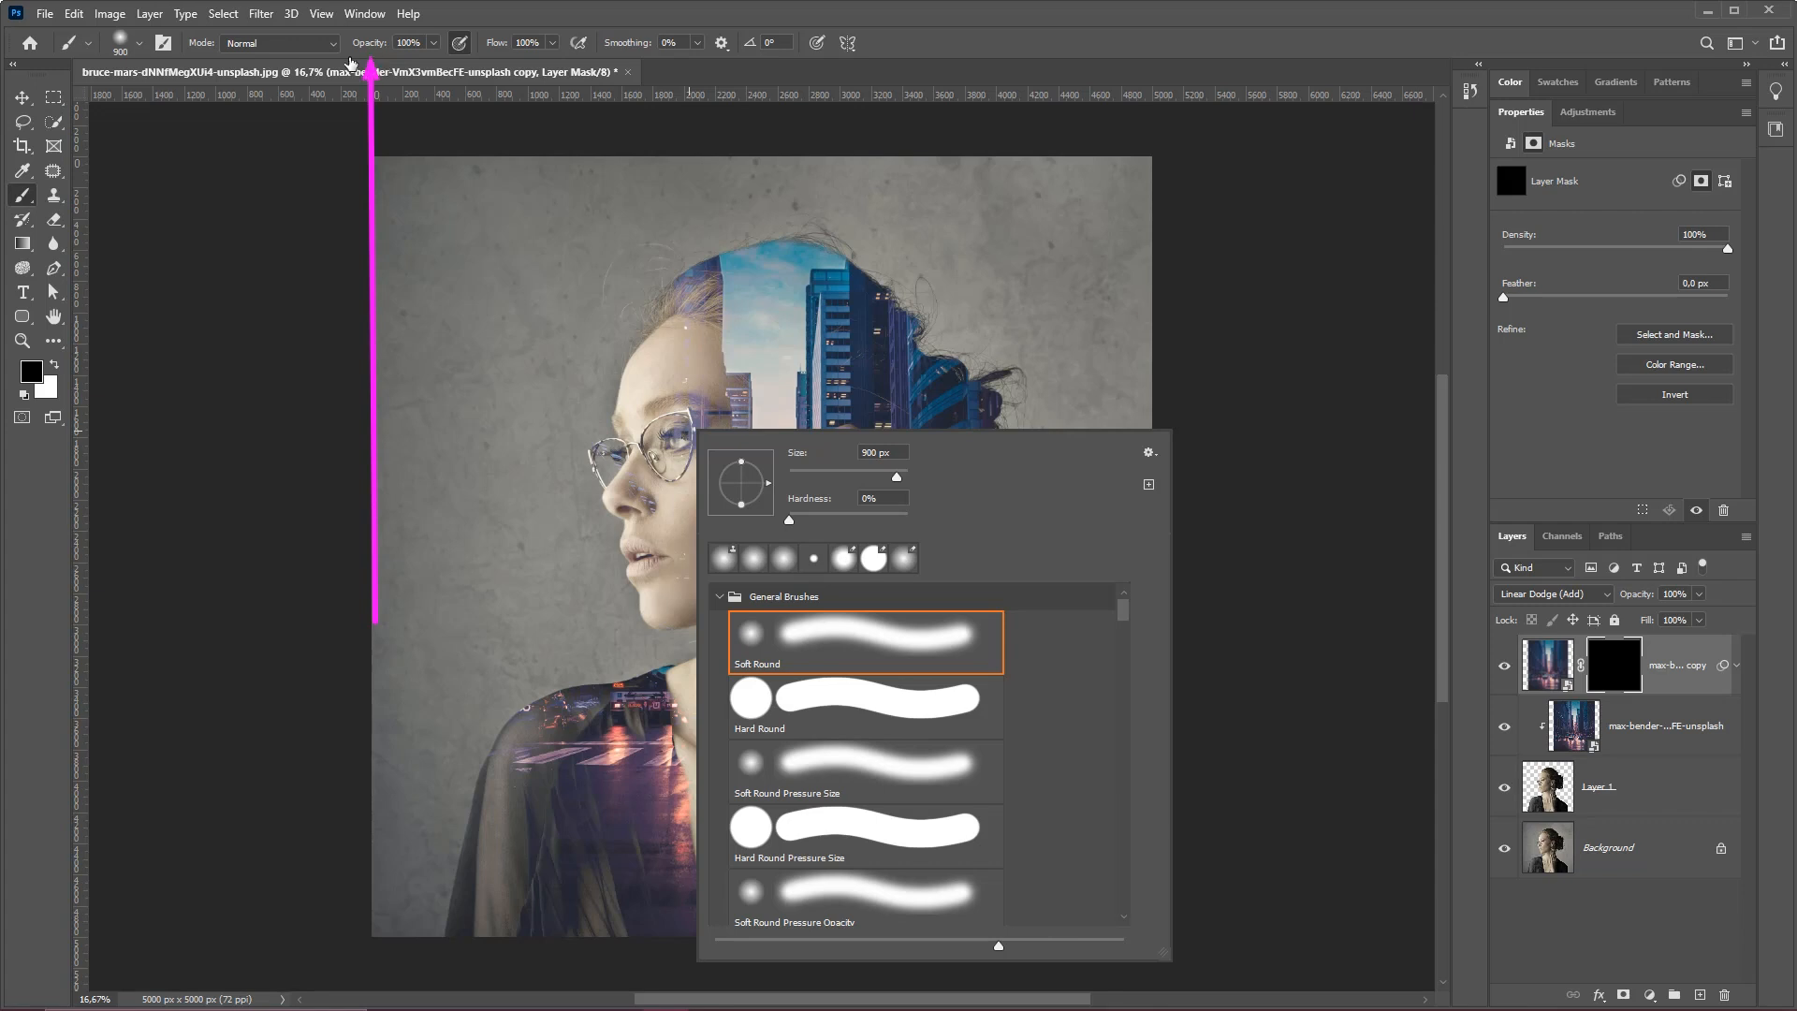
key("Escape")
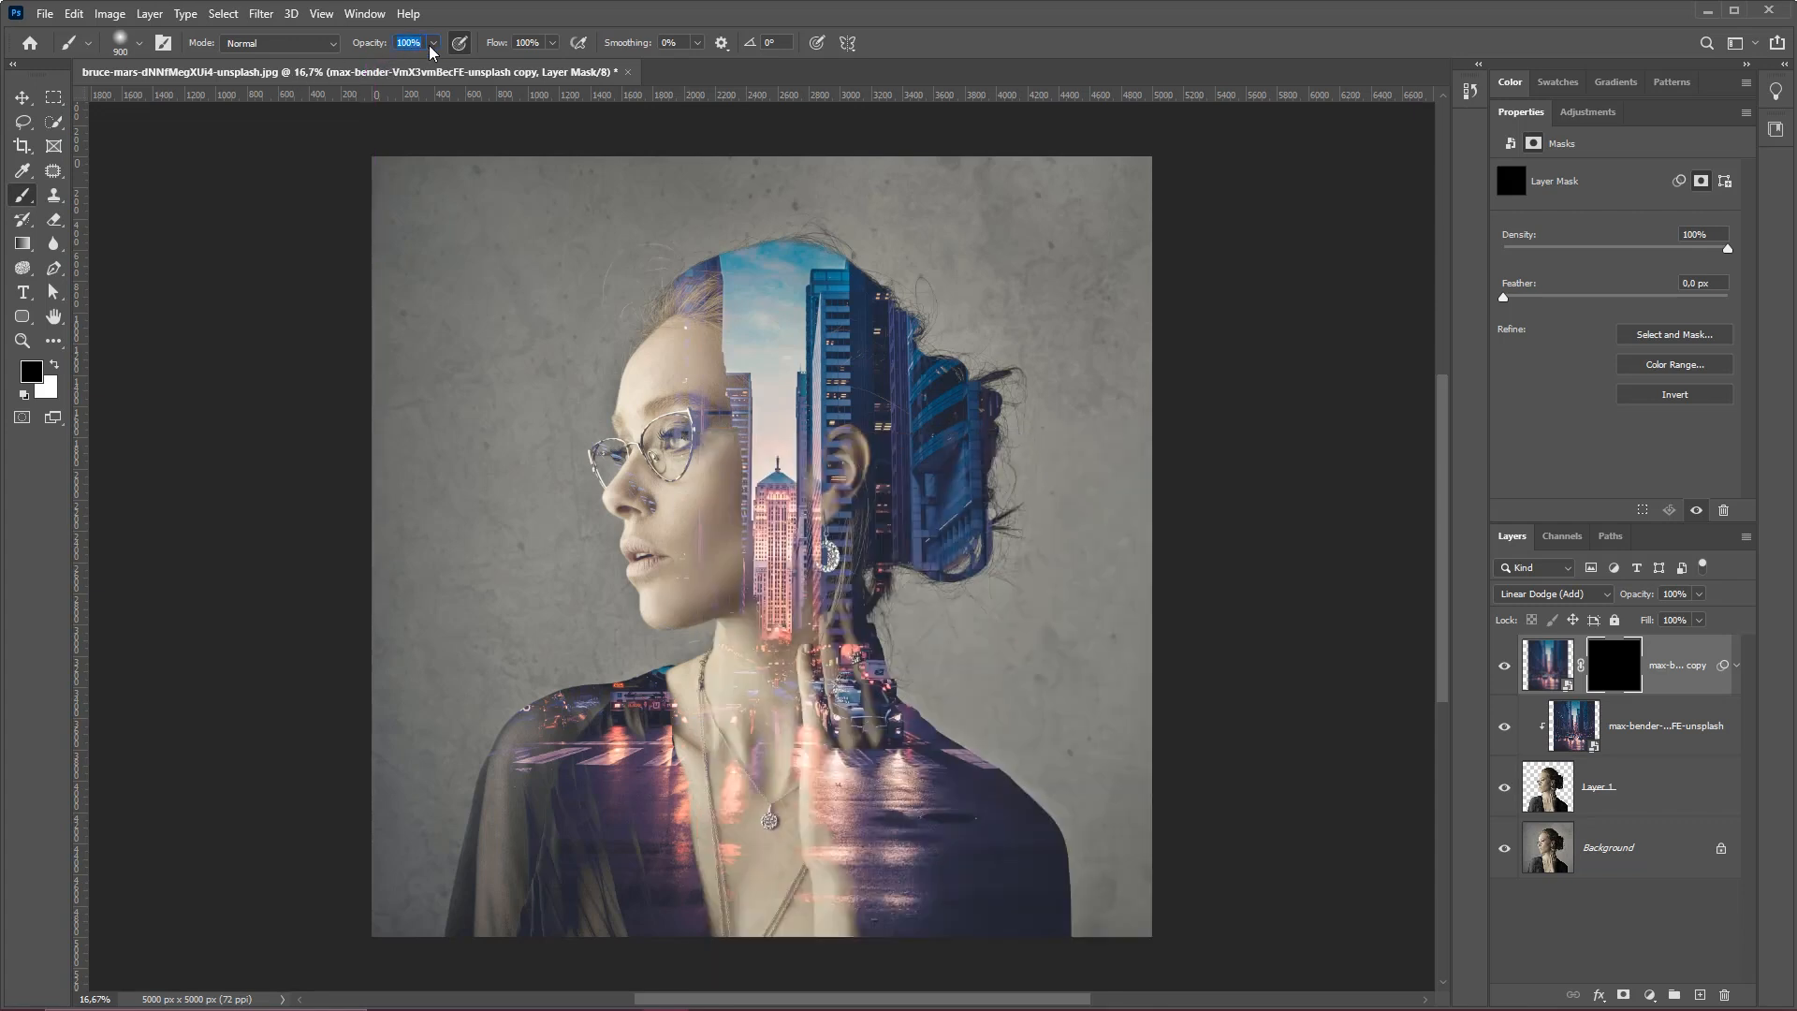
type("20")
- Make white the foreground color and paint the blurred copy's mask over the central buildings, back of the head, neck and chest
key("ctrl+2")
mouse_move(1081, 384)
left_mouse_down()
mouse_move(1602, 644)
mouse_move(1591, 656)
left_mouse_up()
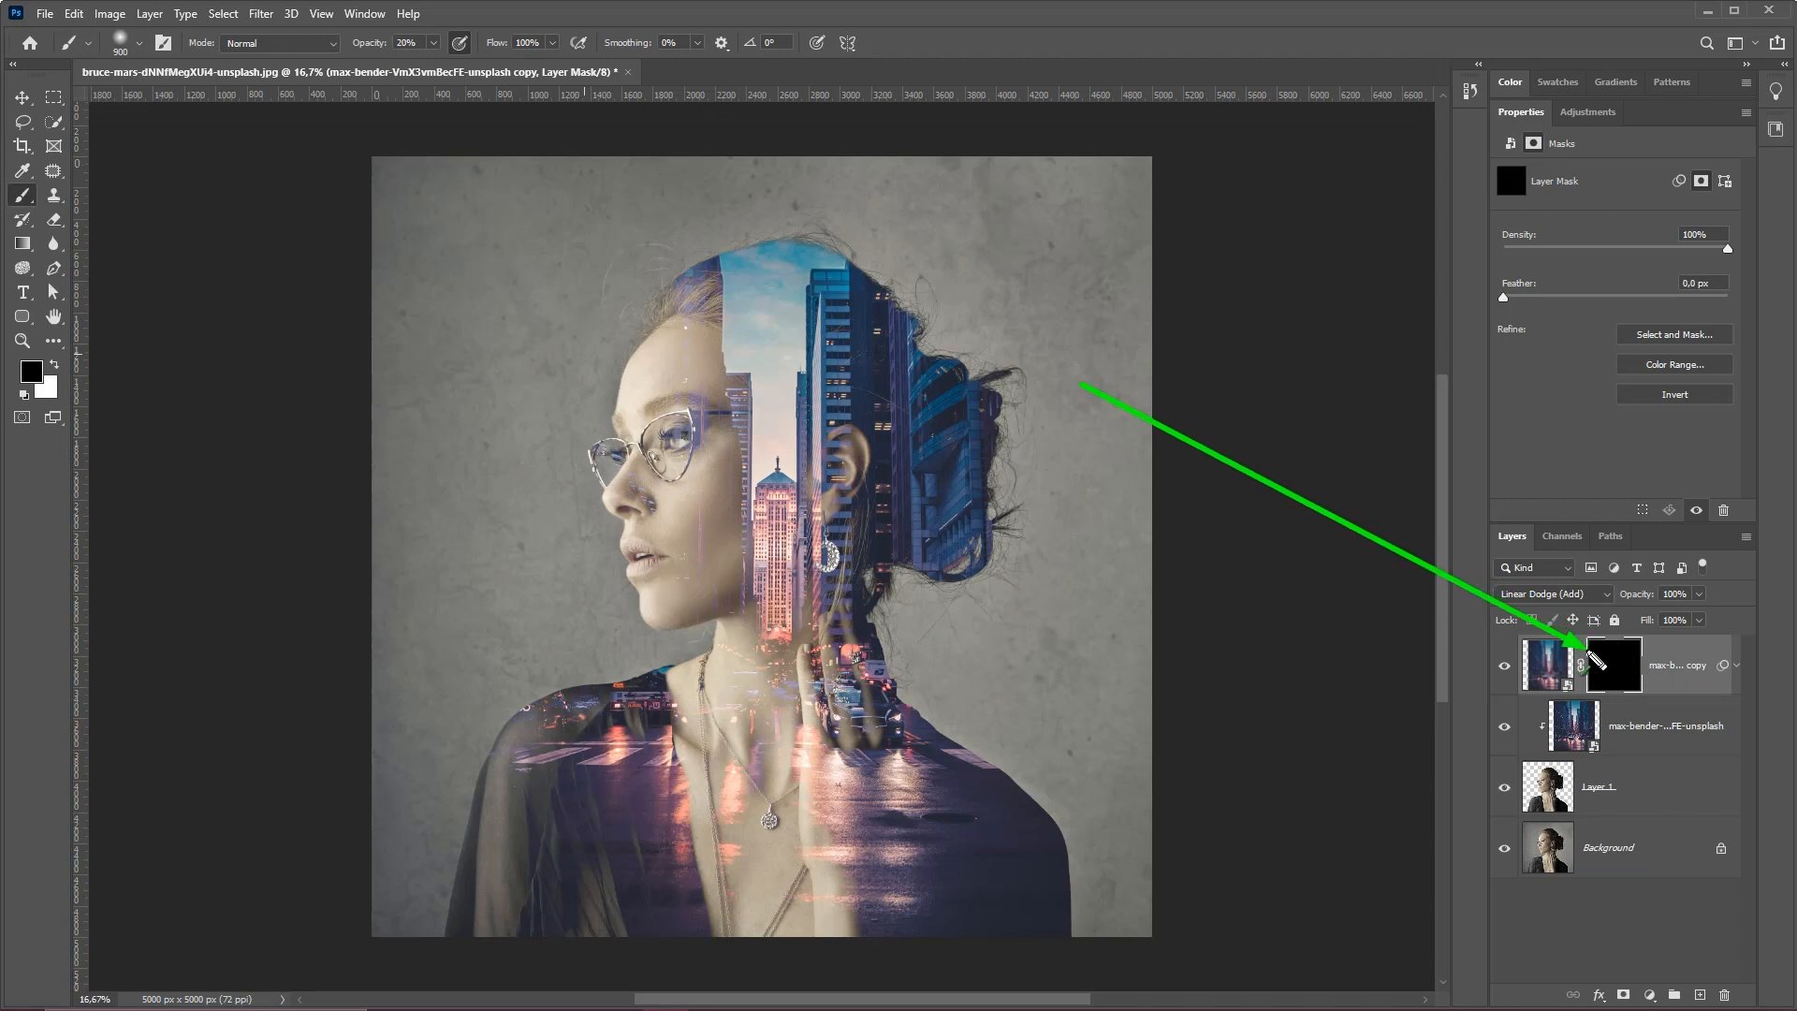
left_click_drag(1585, 474, 1553, 646)
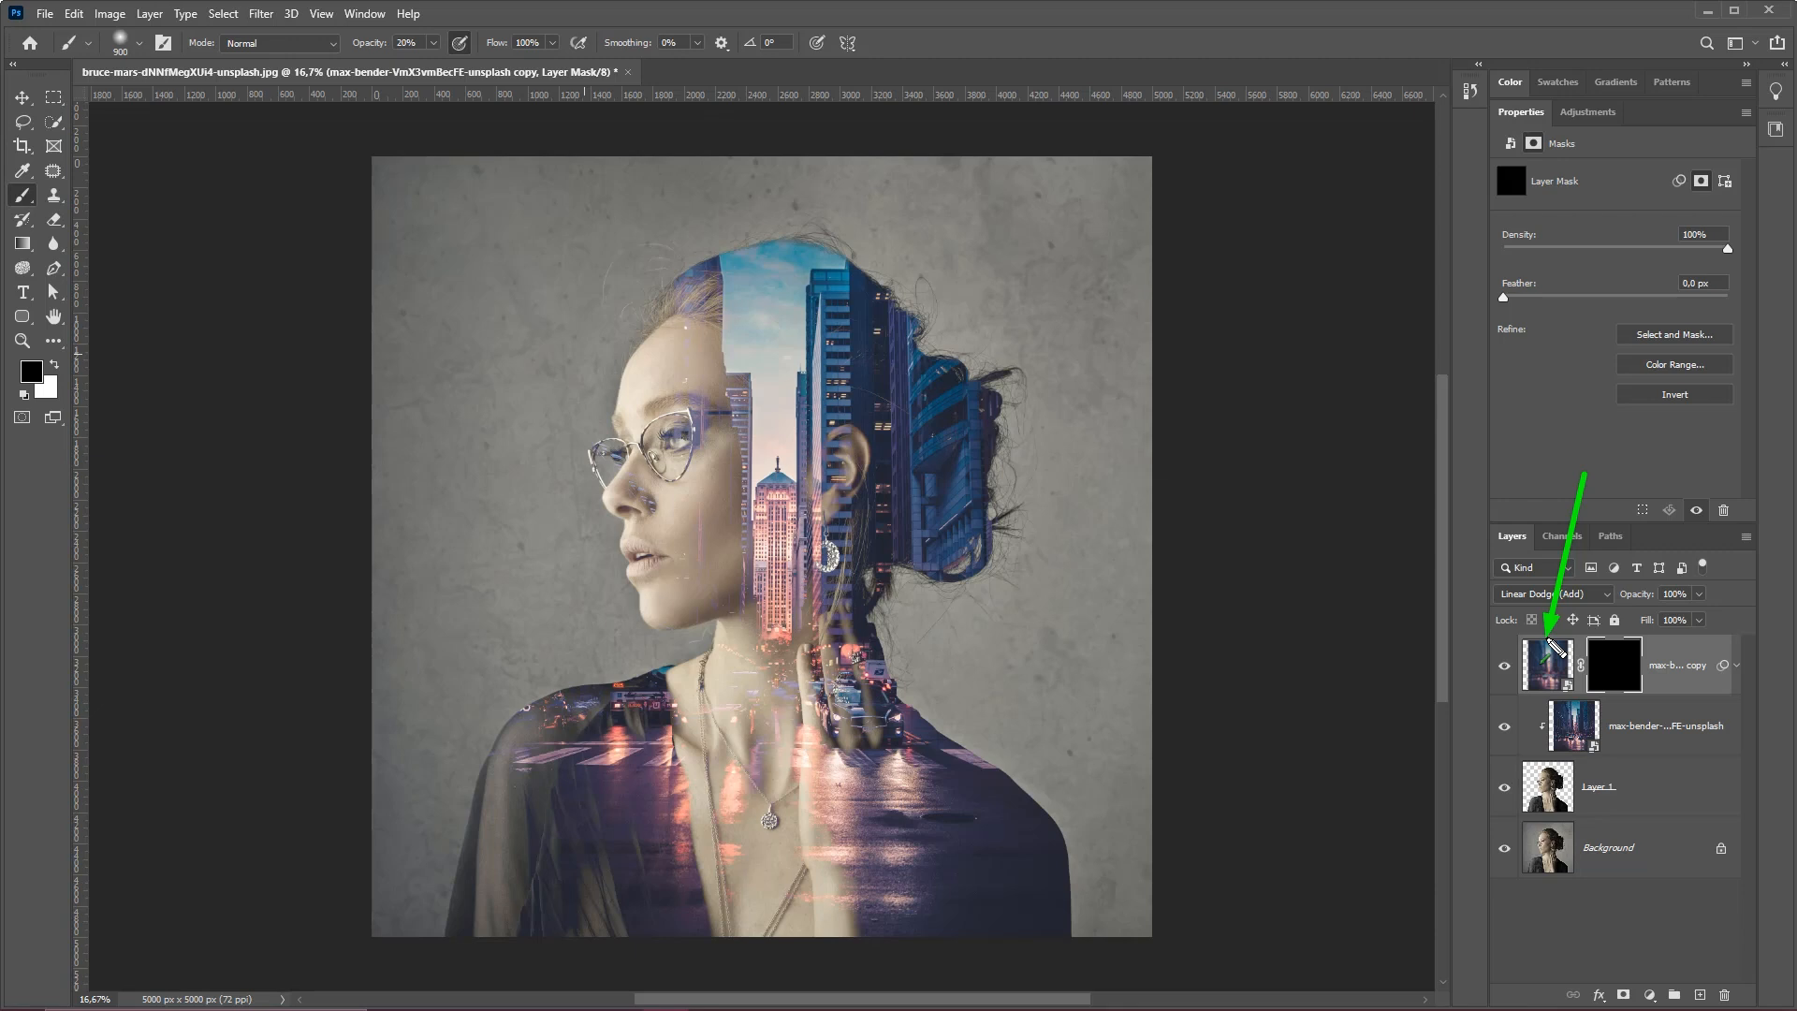
mouse_move(1554, 646)
left_mouse_down()
mouse_move(1610, 637)
mouse_move(1628, 660)
mouse_move(280, 129)
mouse_move(47, 200)
mouse_move(35, 367)
mouse_move(71, 375)
left_mouse_up()
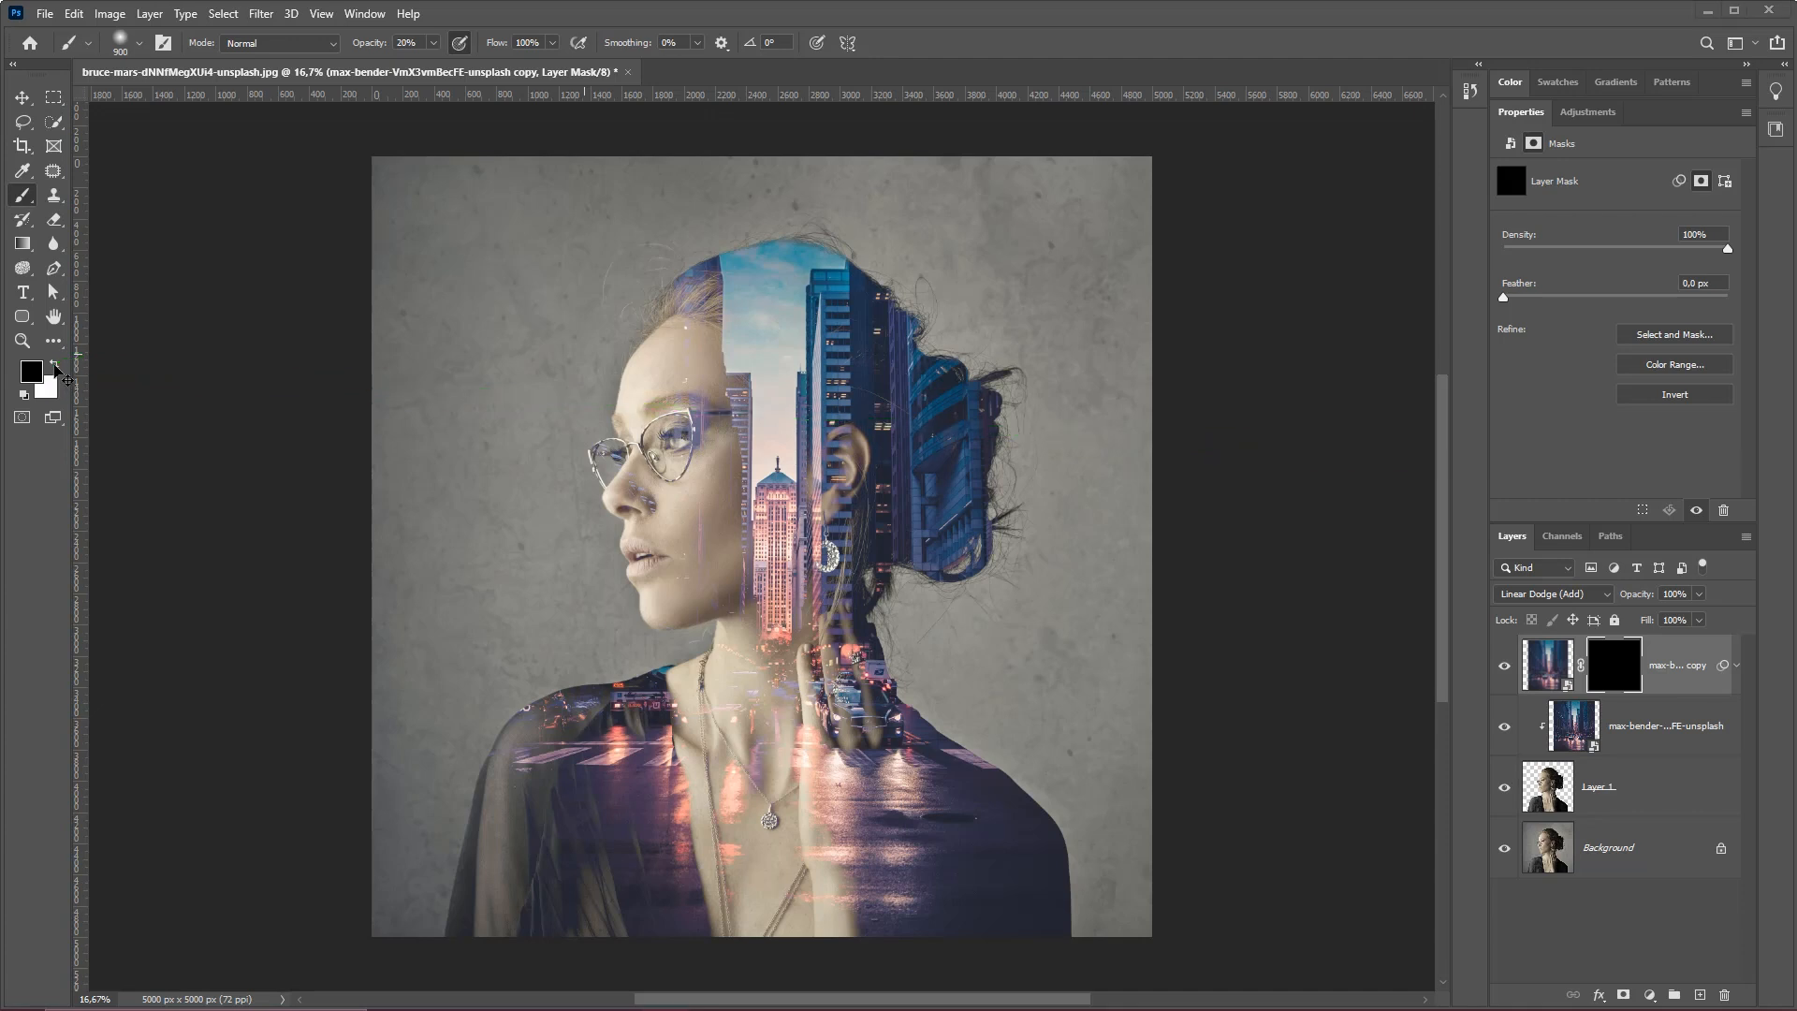
left_click(56, 364)
left_click_drag(241, 138, 48, 359)
mouse_move(1056, 114)
left_mouse_down()
mouse_move(734, 289)
mouse_move(609, 329)
mouse_move(813, 279)
mouse_move(795, 316)
mouse_move(786, 297)
mouse_move(1039, 310)
mouse_move(1456, 483)
mouse_move(1624, 666)
mouse_move(1489, 529)
mouse_move(1540, 657)
mouse_move(1348, 596)
mouse_move(1023, 312)
mouse_move(20, 192)
mouse_move(412, 41)
mouse_move(132, 321)
mouse_move(47, 374)
mouse_move(1434, 448)
mouse_move(1635, 678)
left_mouse_up()
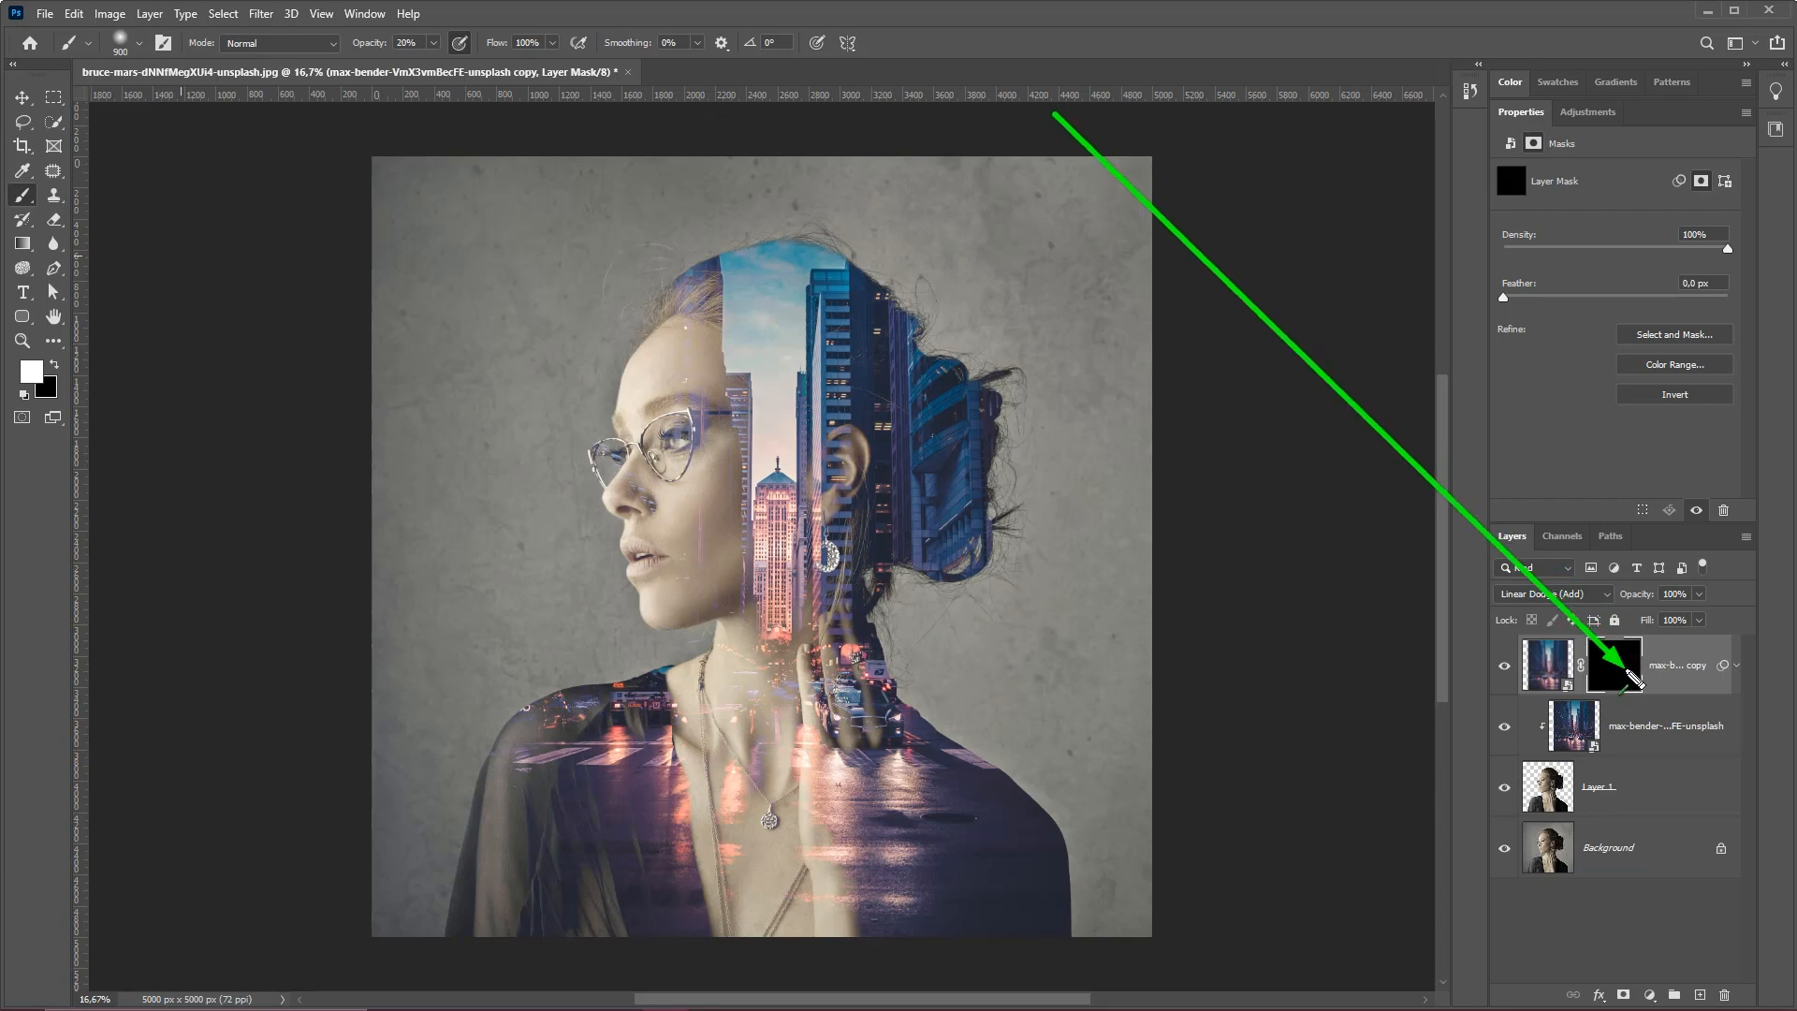
mouse_move(777, 403)
left_mouse_down()
mouse_move(748, 280)
mouse_move(780, 561)
left_mouse_up()
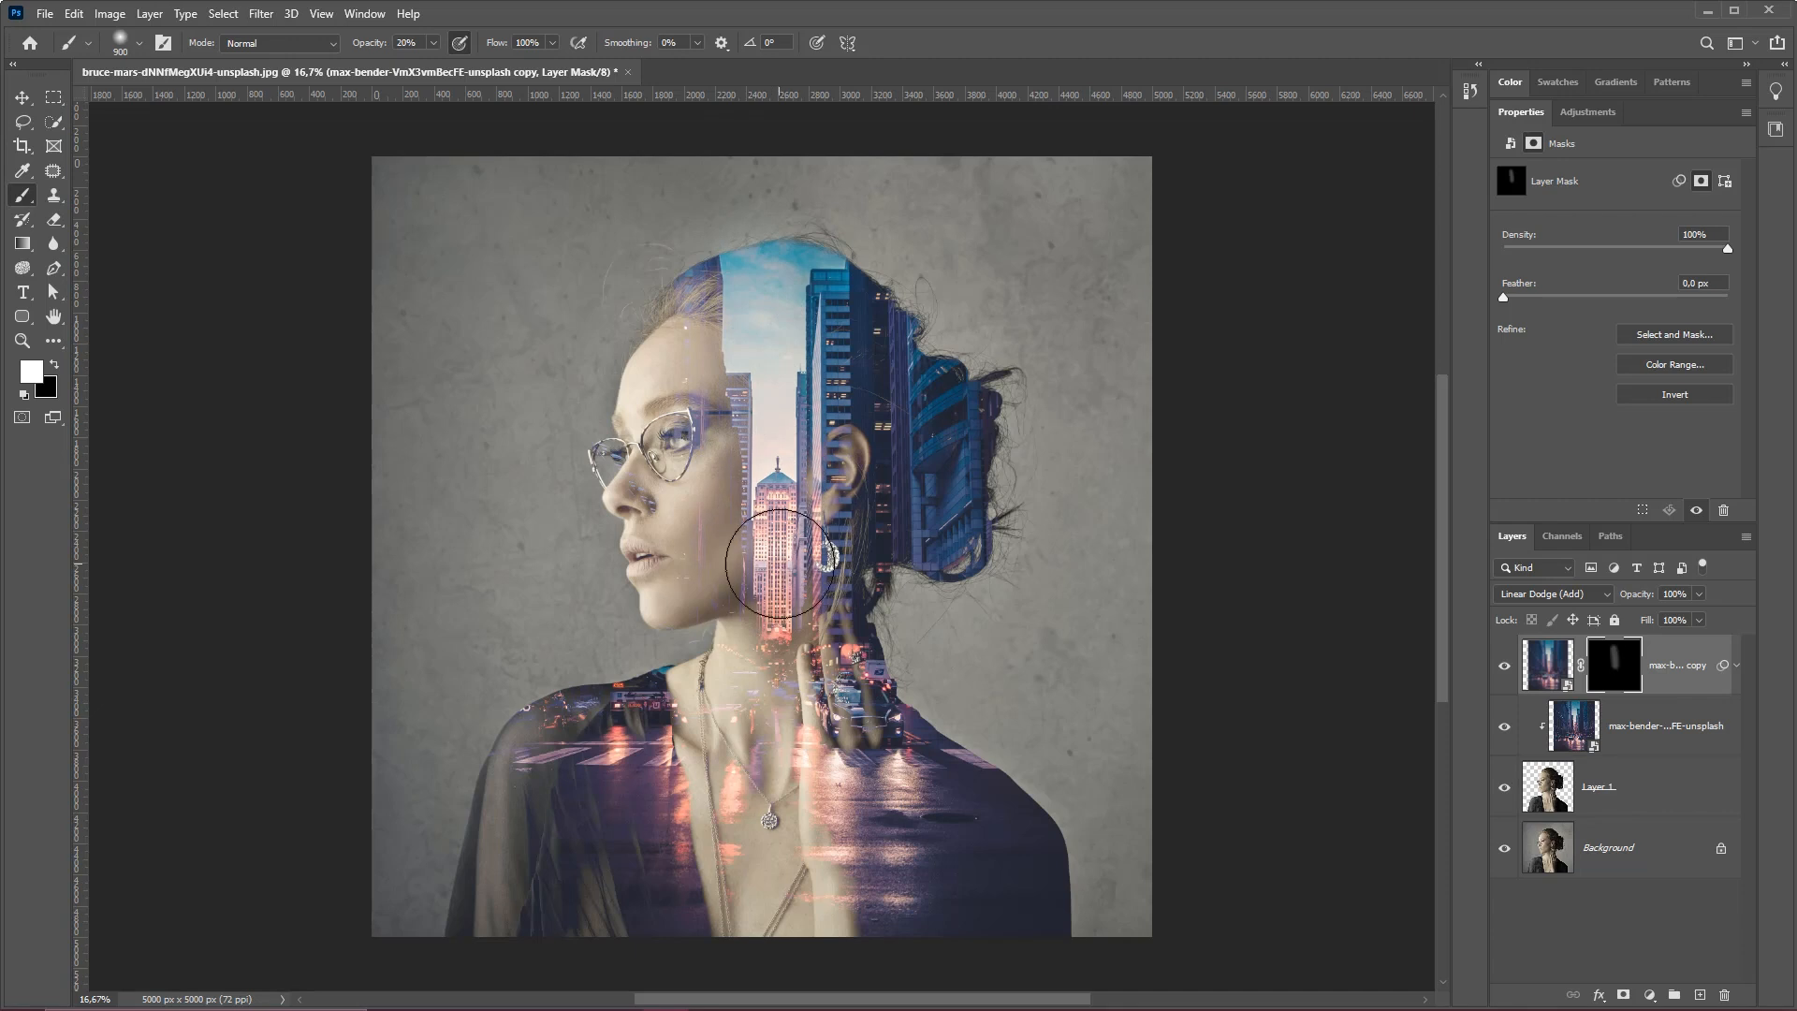
mouse_move(618, 757)
left_mouse_down()
mouse_move(549, 762)
mouse_move(679, 756)
mouse_move(638, 756)
mouse_move(872, 840)
mouse_move(748, 846)
mouse_move(893, 898)
mouse_move(865, 902)
mouse_move(907, 901)
mouse_move(826, 907)
mouse_move(796, 315)
mouse_move(749, 253)
mouse_move(796, 343)
mouse_move(778, 279)
mouse_move(834, 298)
mouse_move(848, 445)
mouse_move(802, 619)
mouse_move(784, 605)
mouse_move(784, 364)
mouse_move(734, 264)
mouse_move(771, 653)
mouse_move(820, 664)
mouse_move(796, 641)
mouse_move(830, 257)
mouse_move(875, 421)
left_mouse_up()
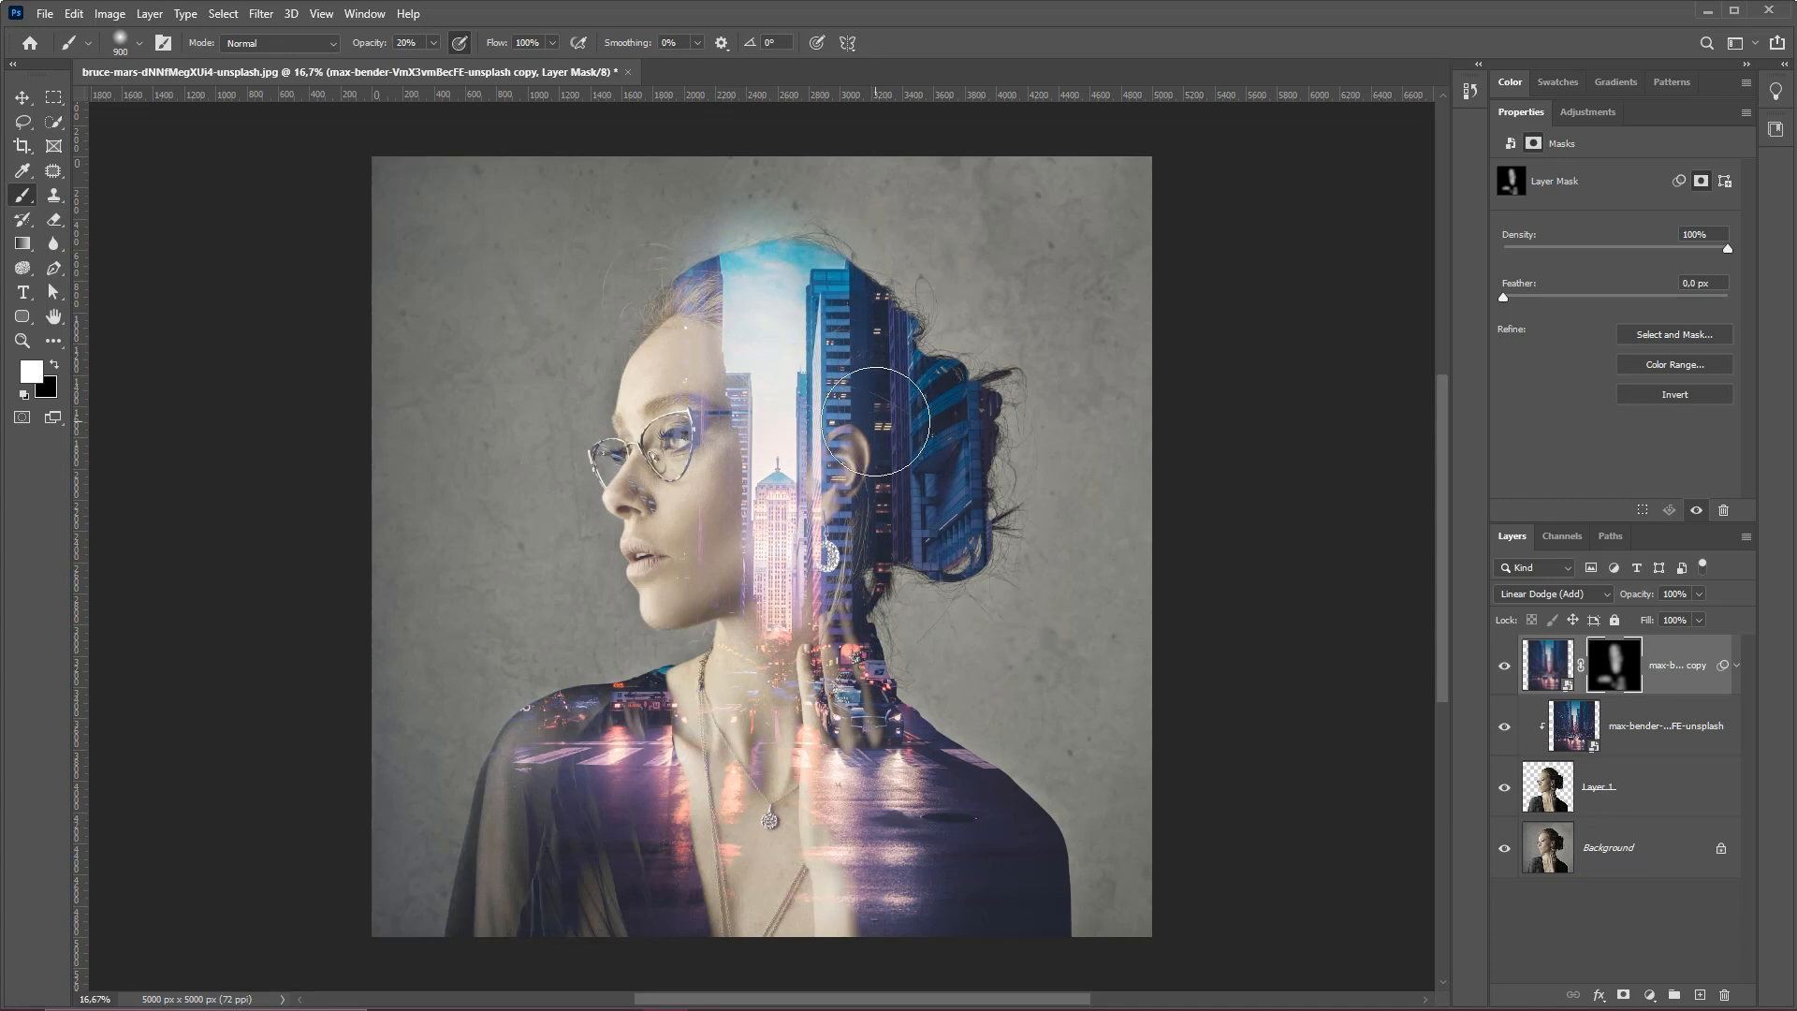
mouse_move(875, 421)
left_mouse_down()
mouse_move(866, 300)
mouse_move(877, 343)
left_mouse_up()
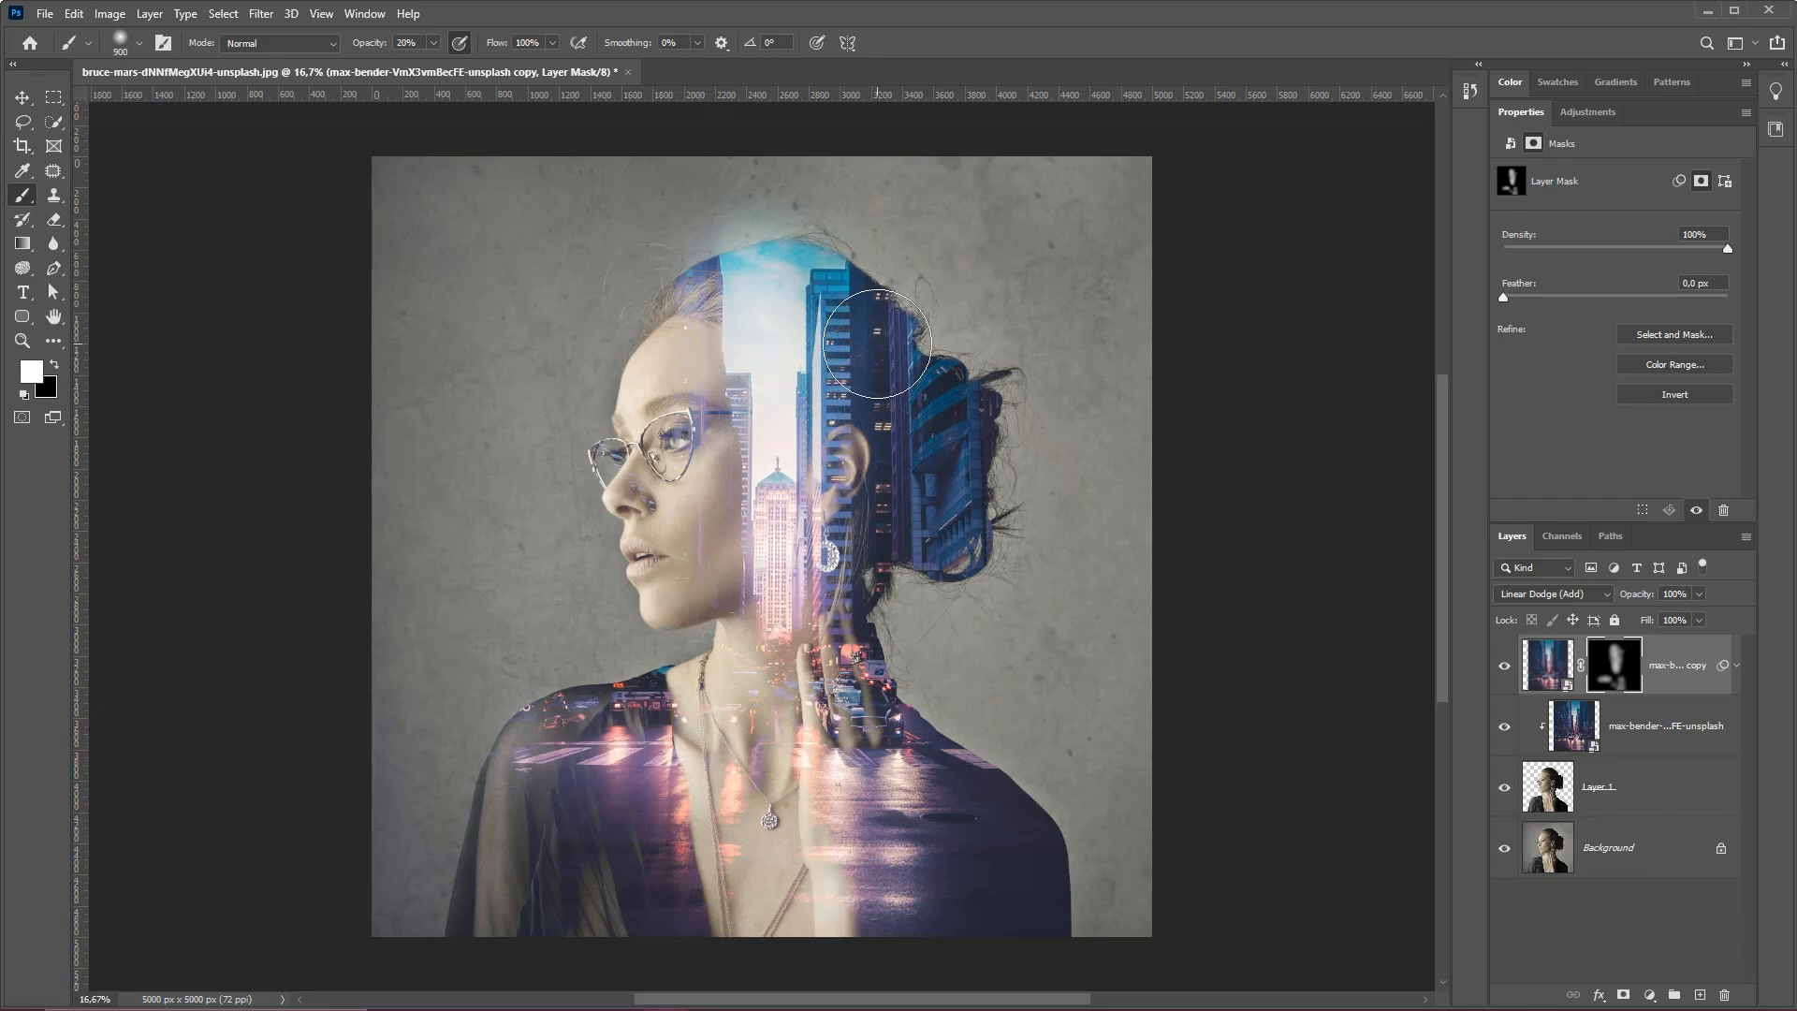
- Reduce the brush to 190 px and paint white on the blurred copy's mask over the lit building windows behind the ear
right_click(861, 345)
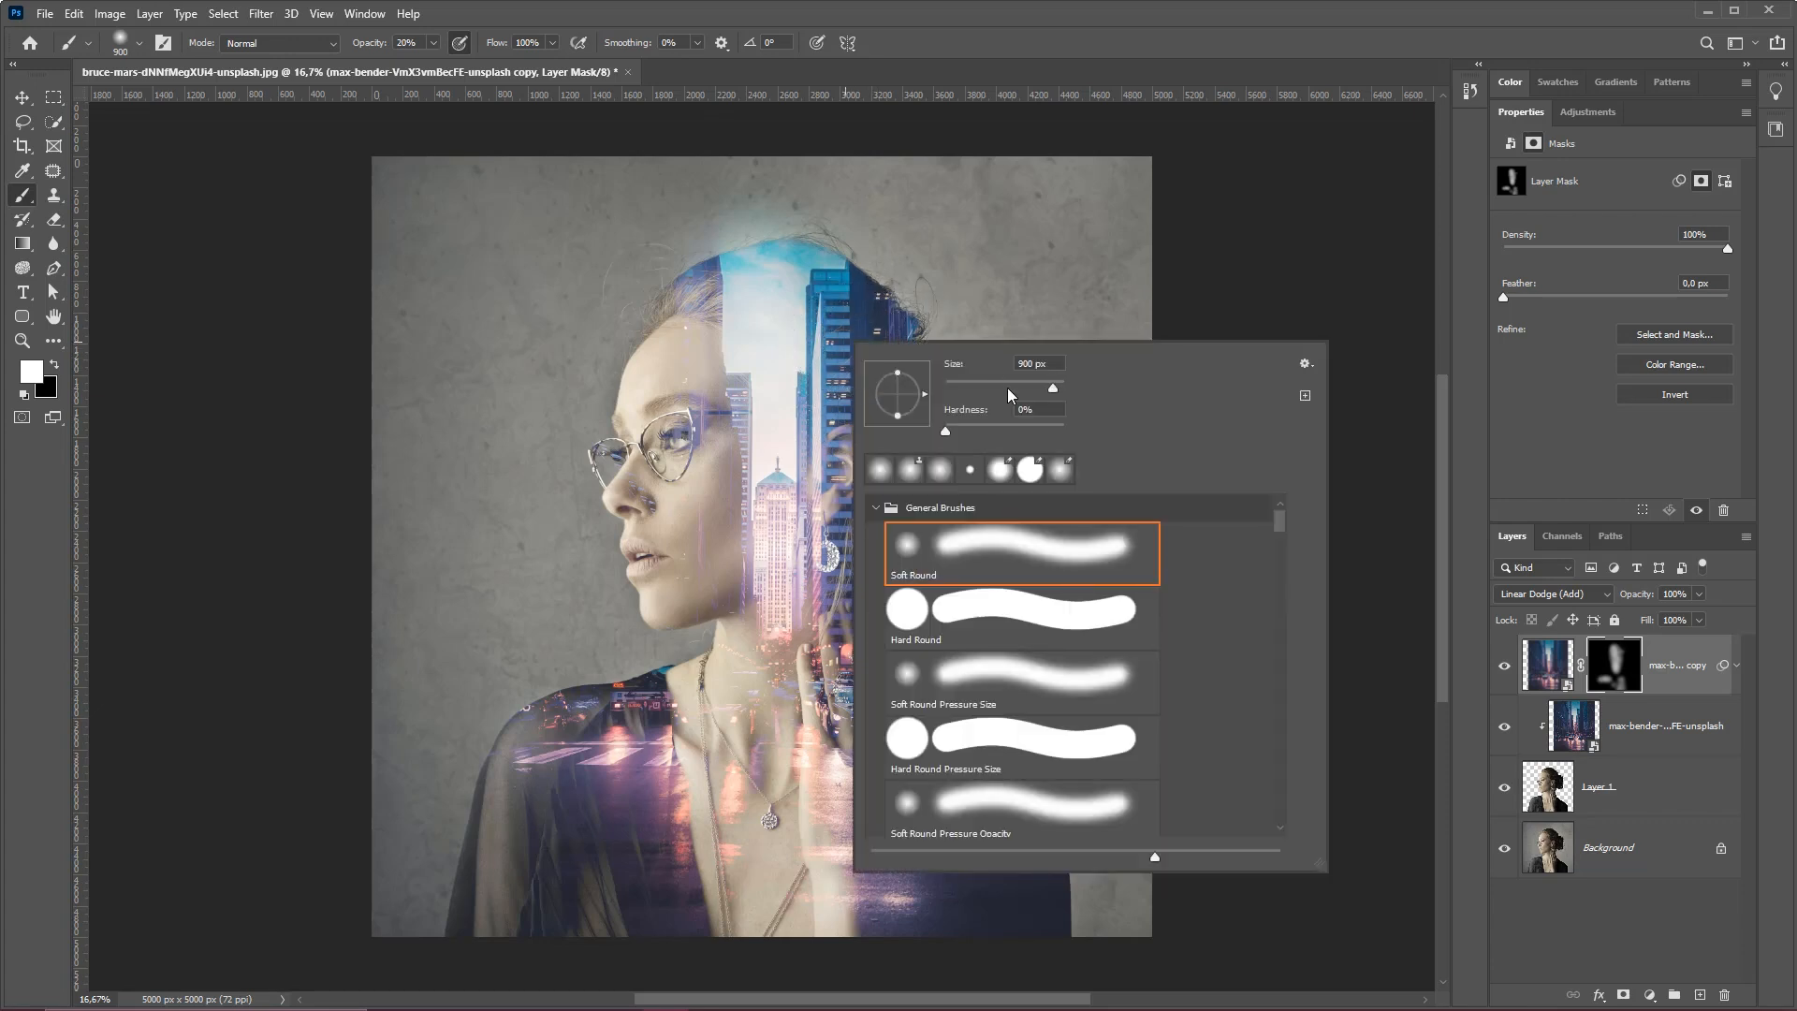
mouse_move(1008, 390)
left_mouse_down()
mouse_move(968, 389)
mouse_move(987, 389)
left_mouse_up()
key("Return")
key("z")
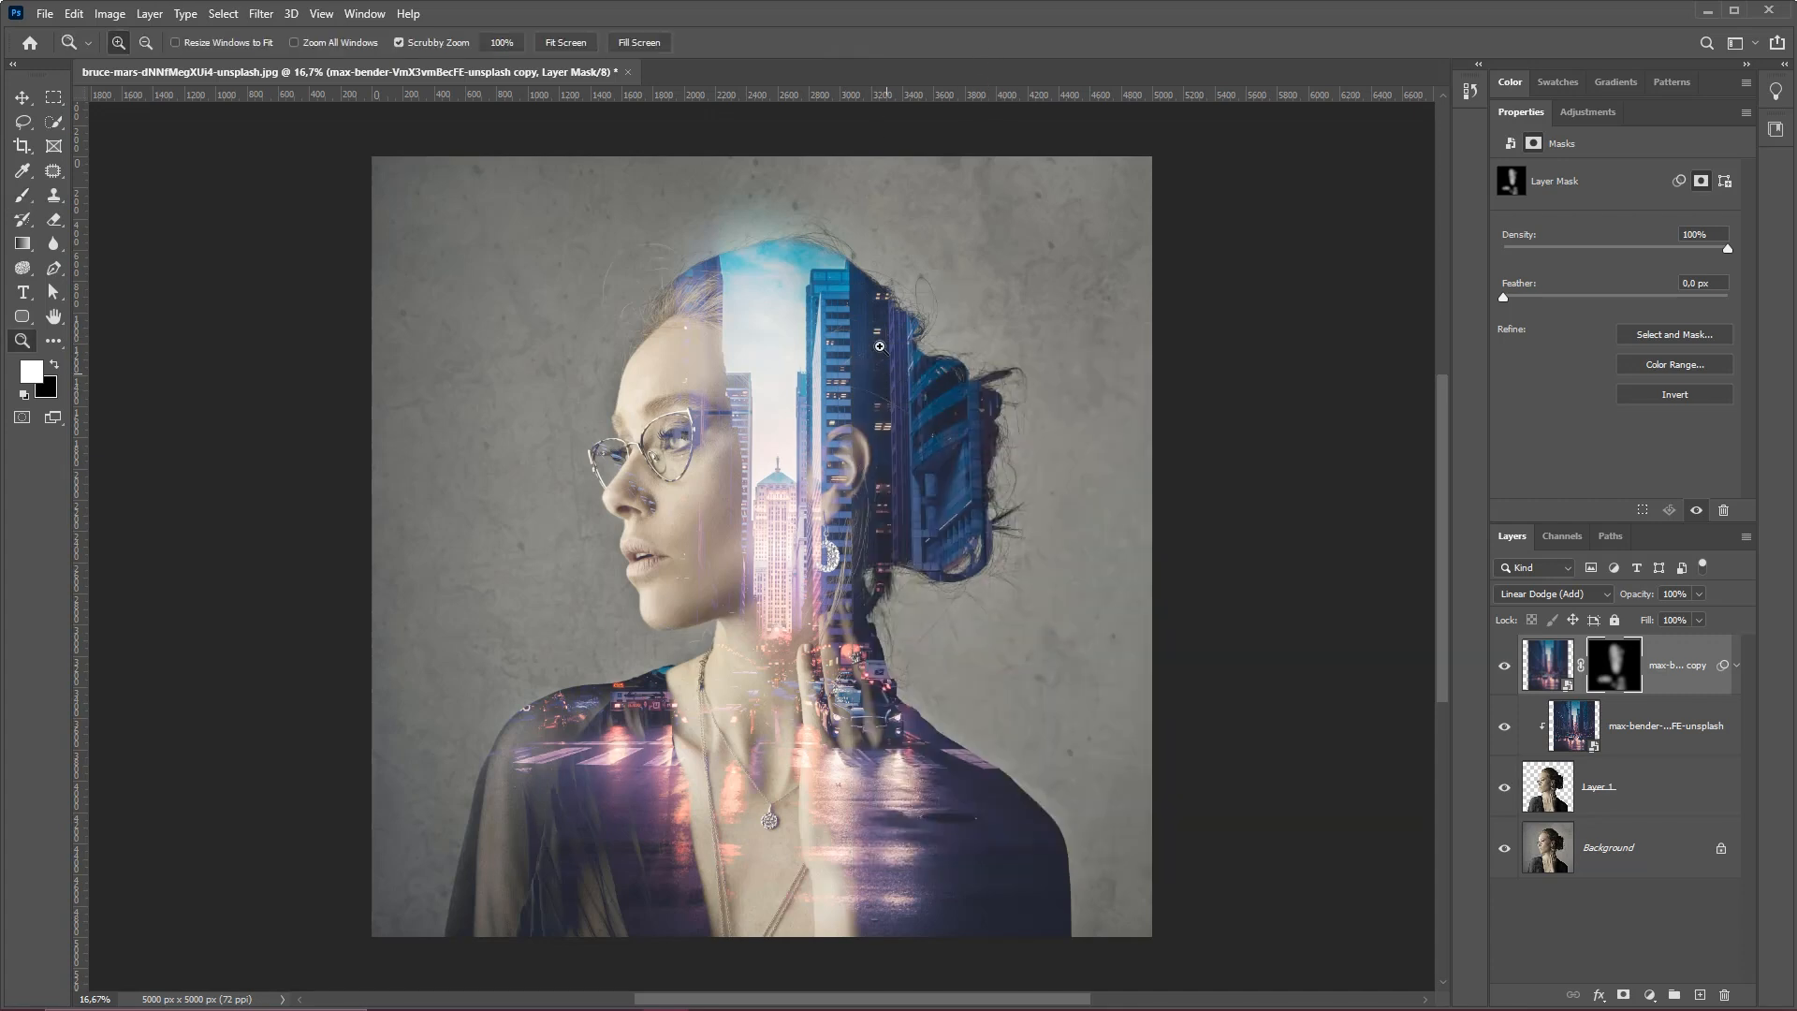
left_click(880, 347)
key("b")
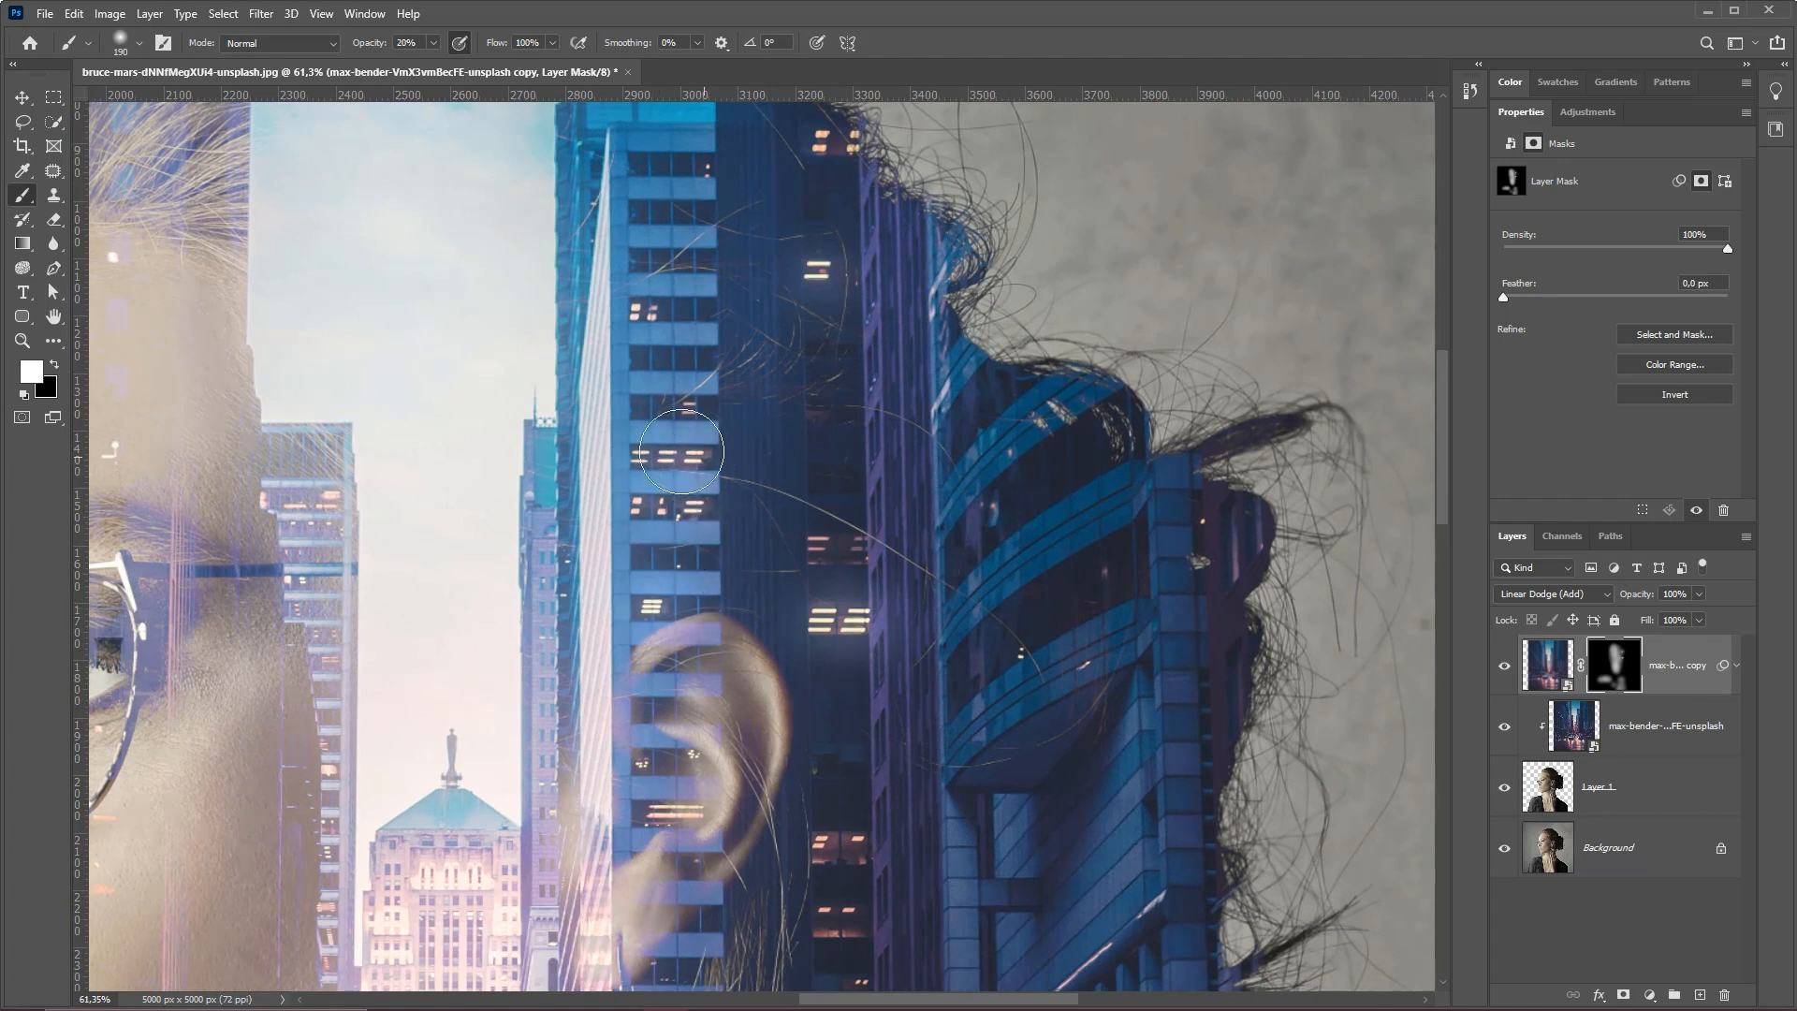
left_click_drag(812, 176, 816, 237)
left_click_drag(873, 565, 923, 154)
left_click(884, 518)
left_click(912, 502)
left_click(871, 501)
left_click(889, 570)
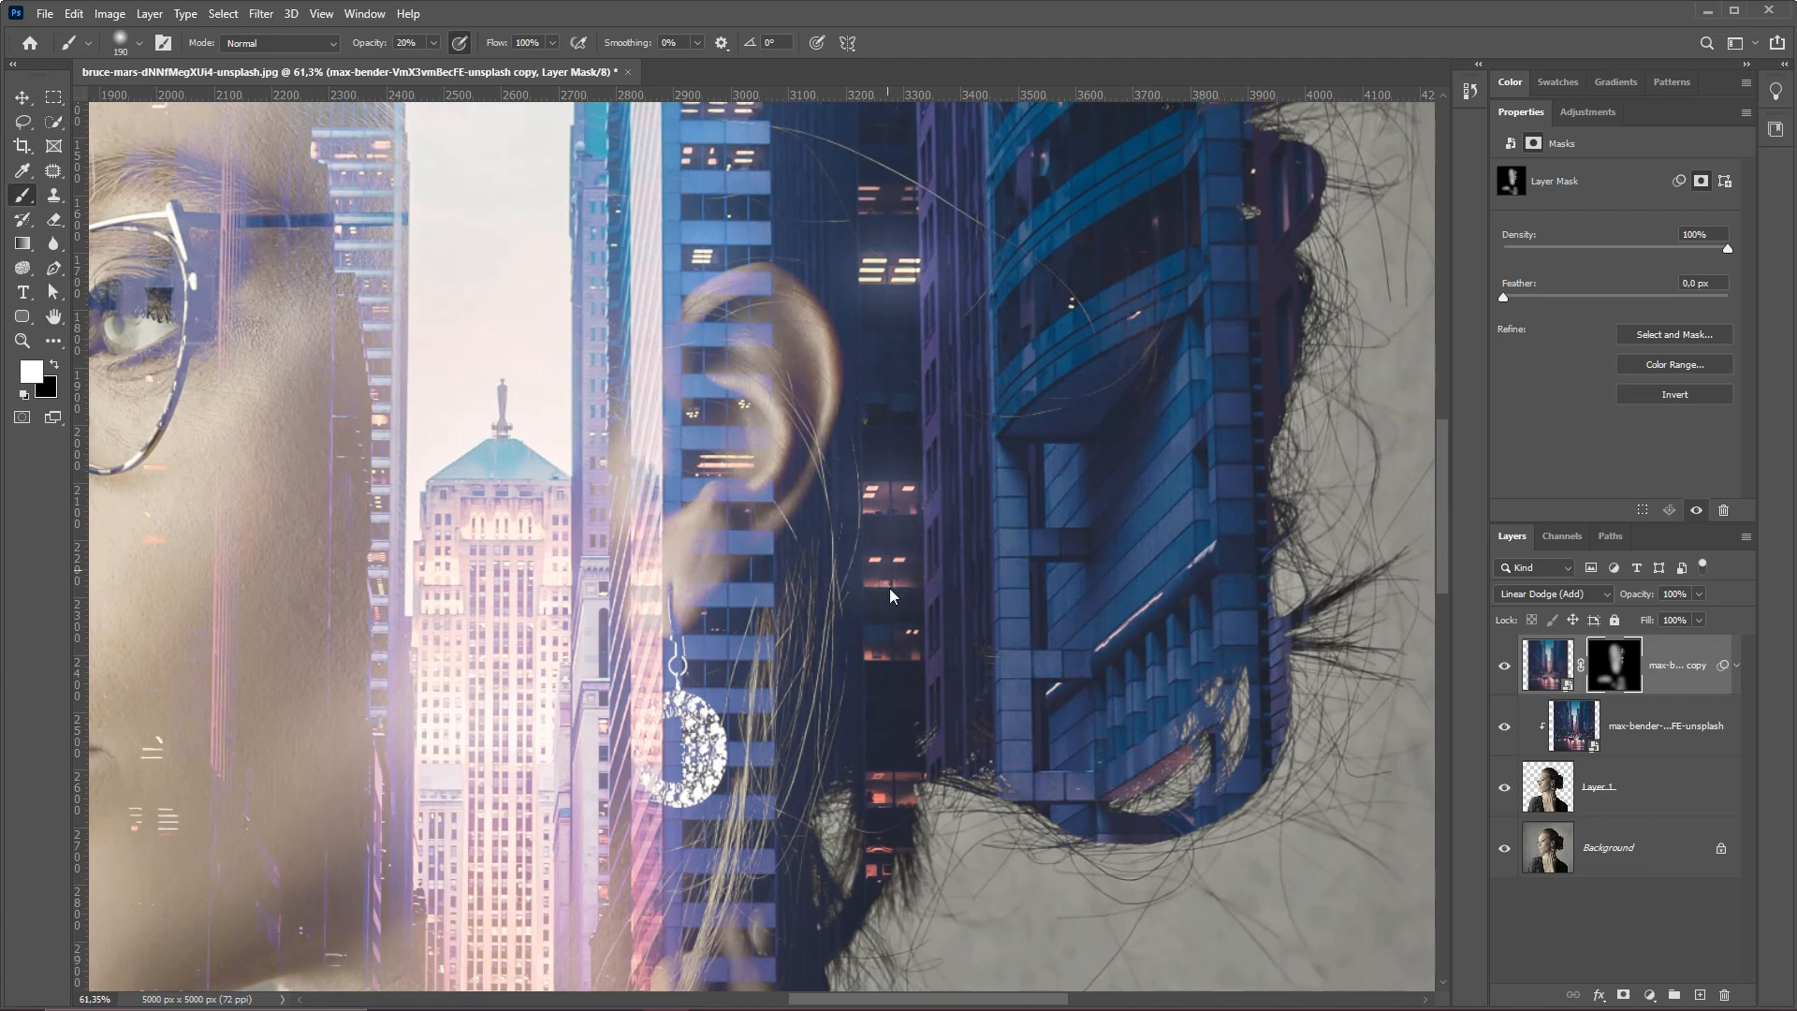
left_click(890, 641)
mouse_move(902, 749)
left_mouse_down()
mouse_move(918, 640)
mouse_move(834, 562)
mouse_move(880, 512)
left_mouse_up()
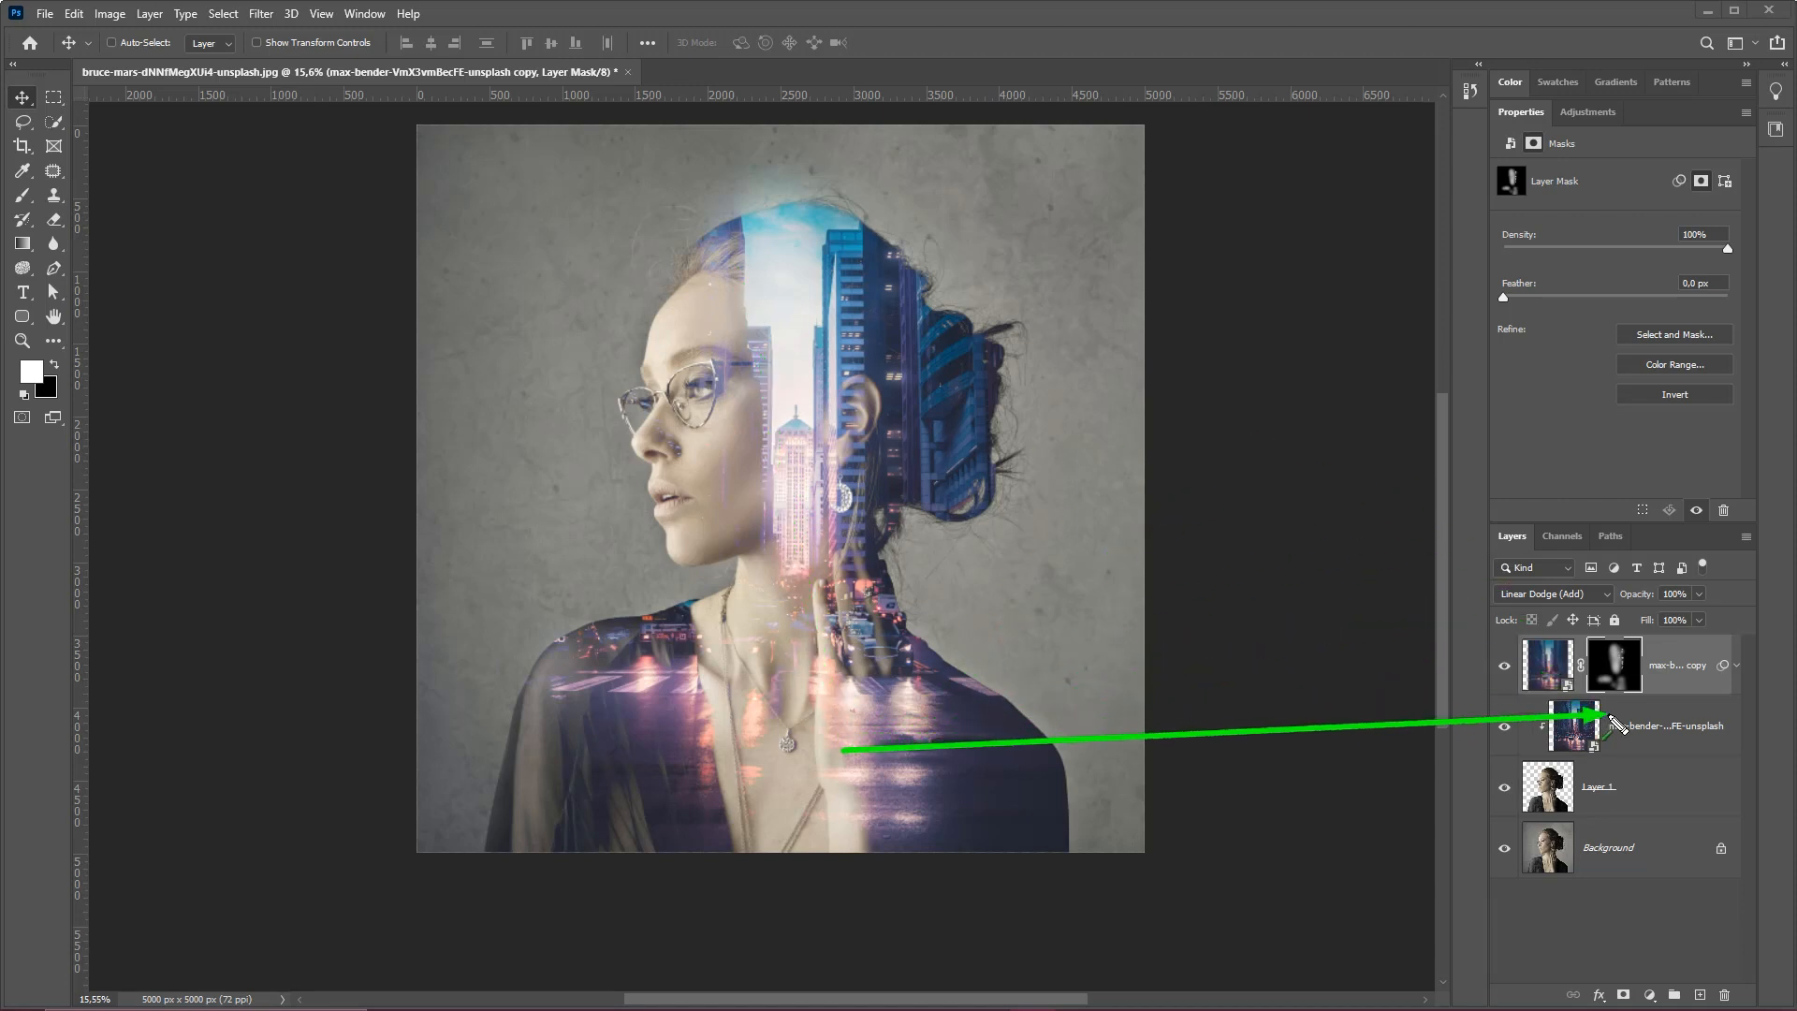
- Select the clipped city photo layer and toggle its visibility to compare the portrait with and without it
left_click(1582, 730)
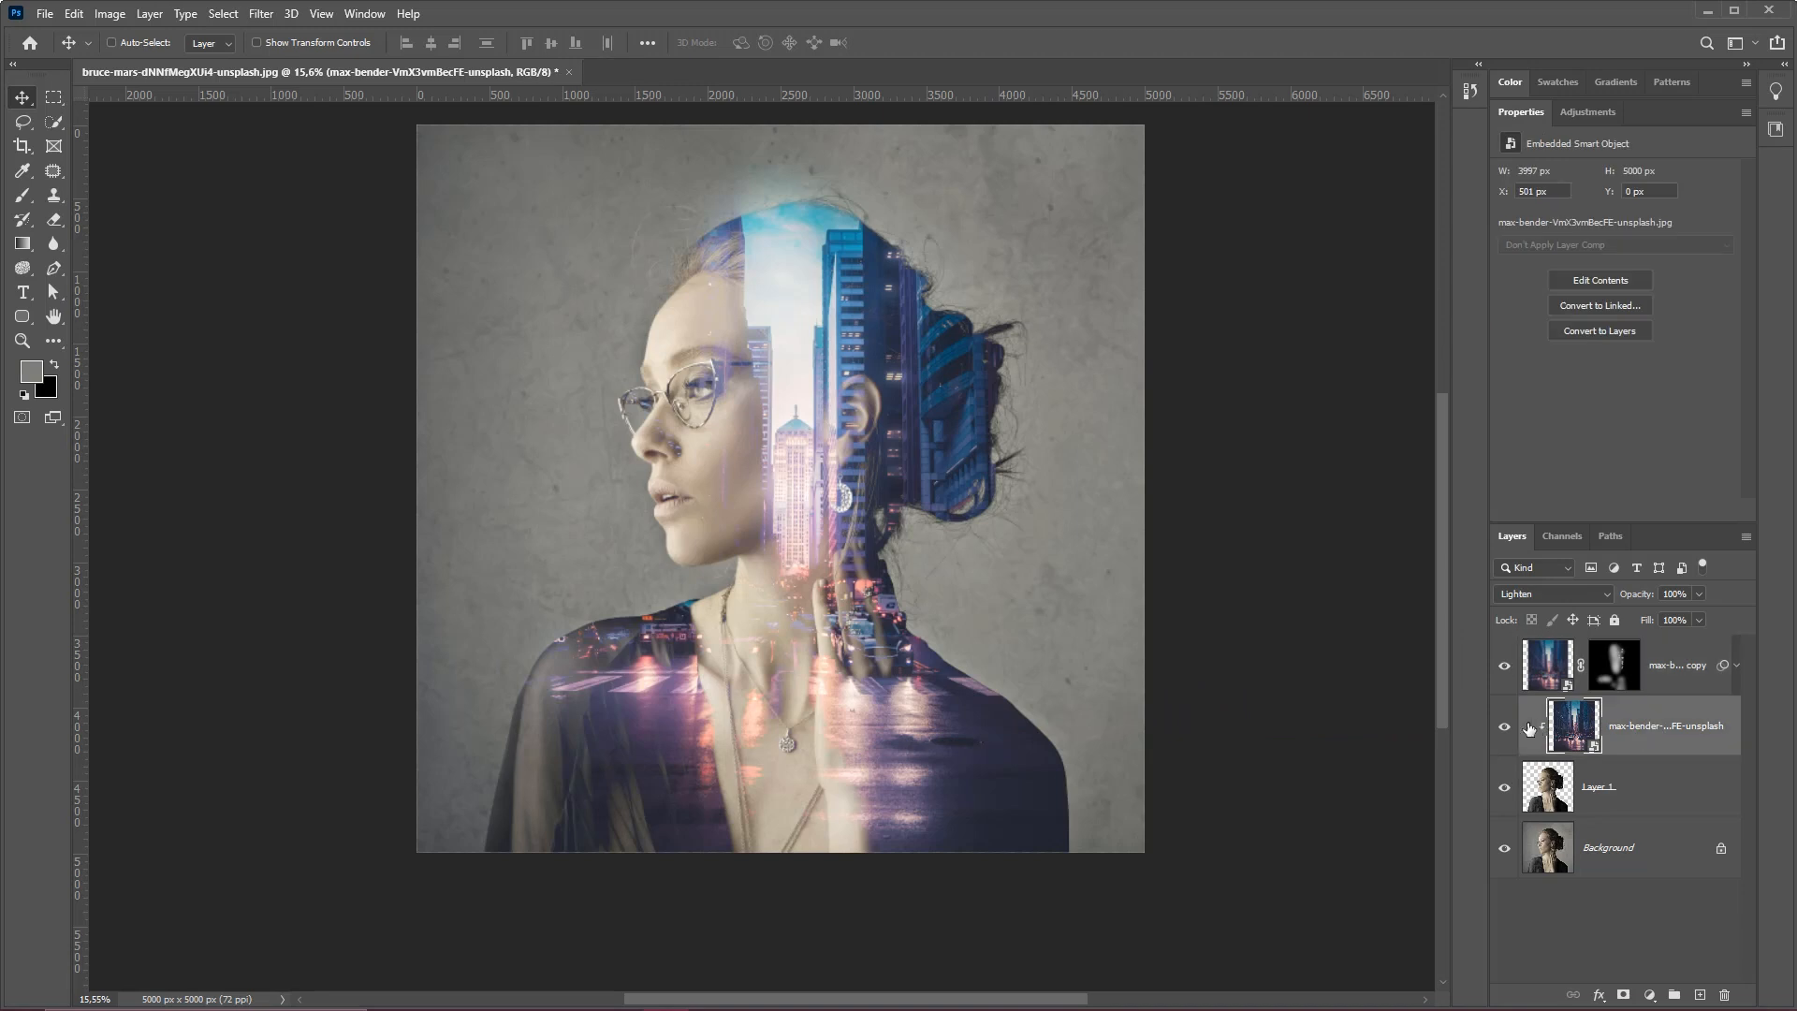
left_click(1506, 728)
left_click(1505, 727)
left_click(1505, 728)
left_click(1505, 727)
- Add a reveal-all layer mask to the clipped city photo layer
left_click(150, 14)
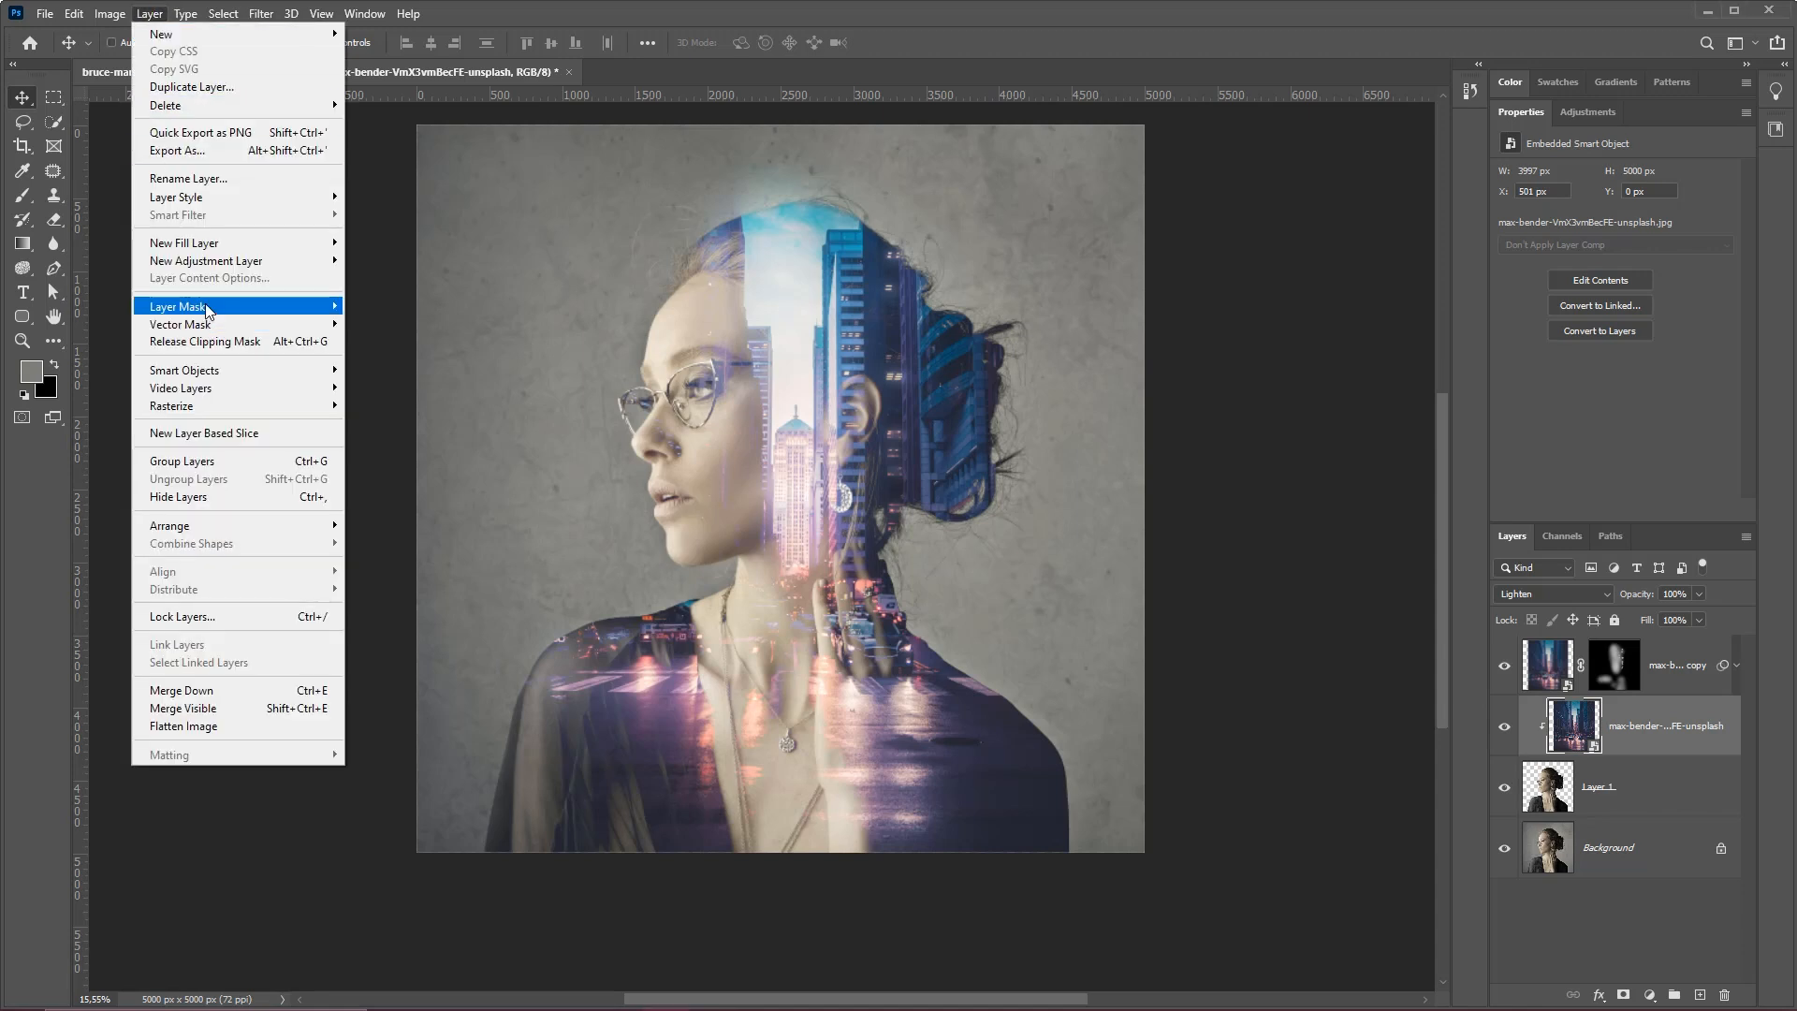
mouse_move(207, 308)
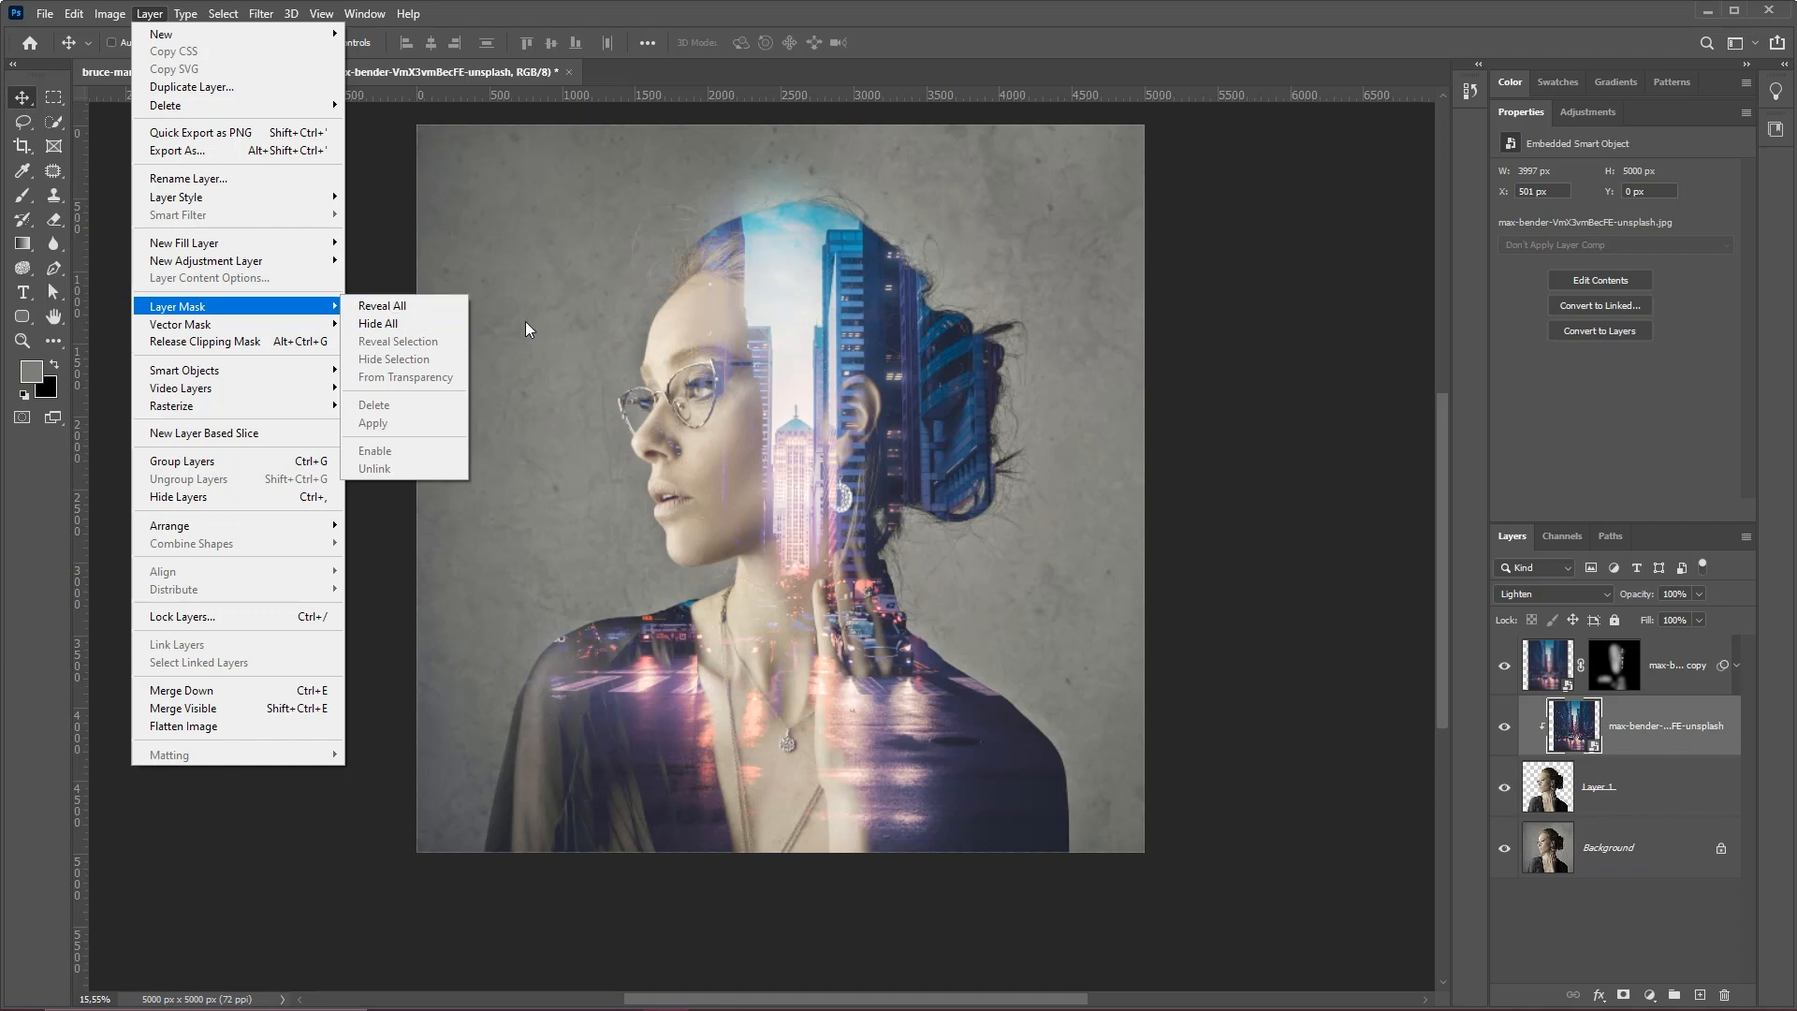
left_click(384, 309)
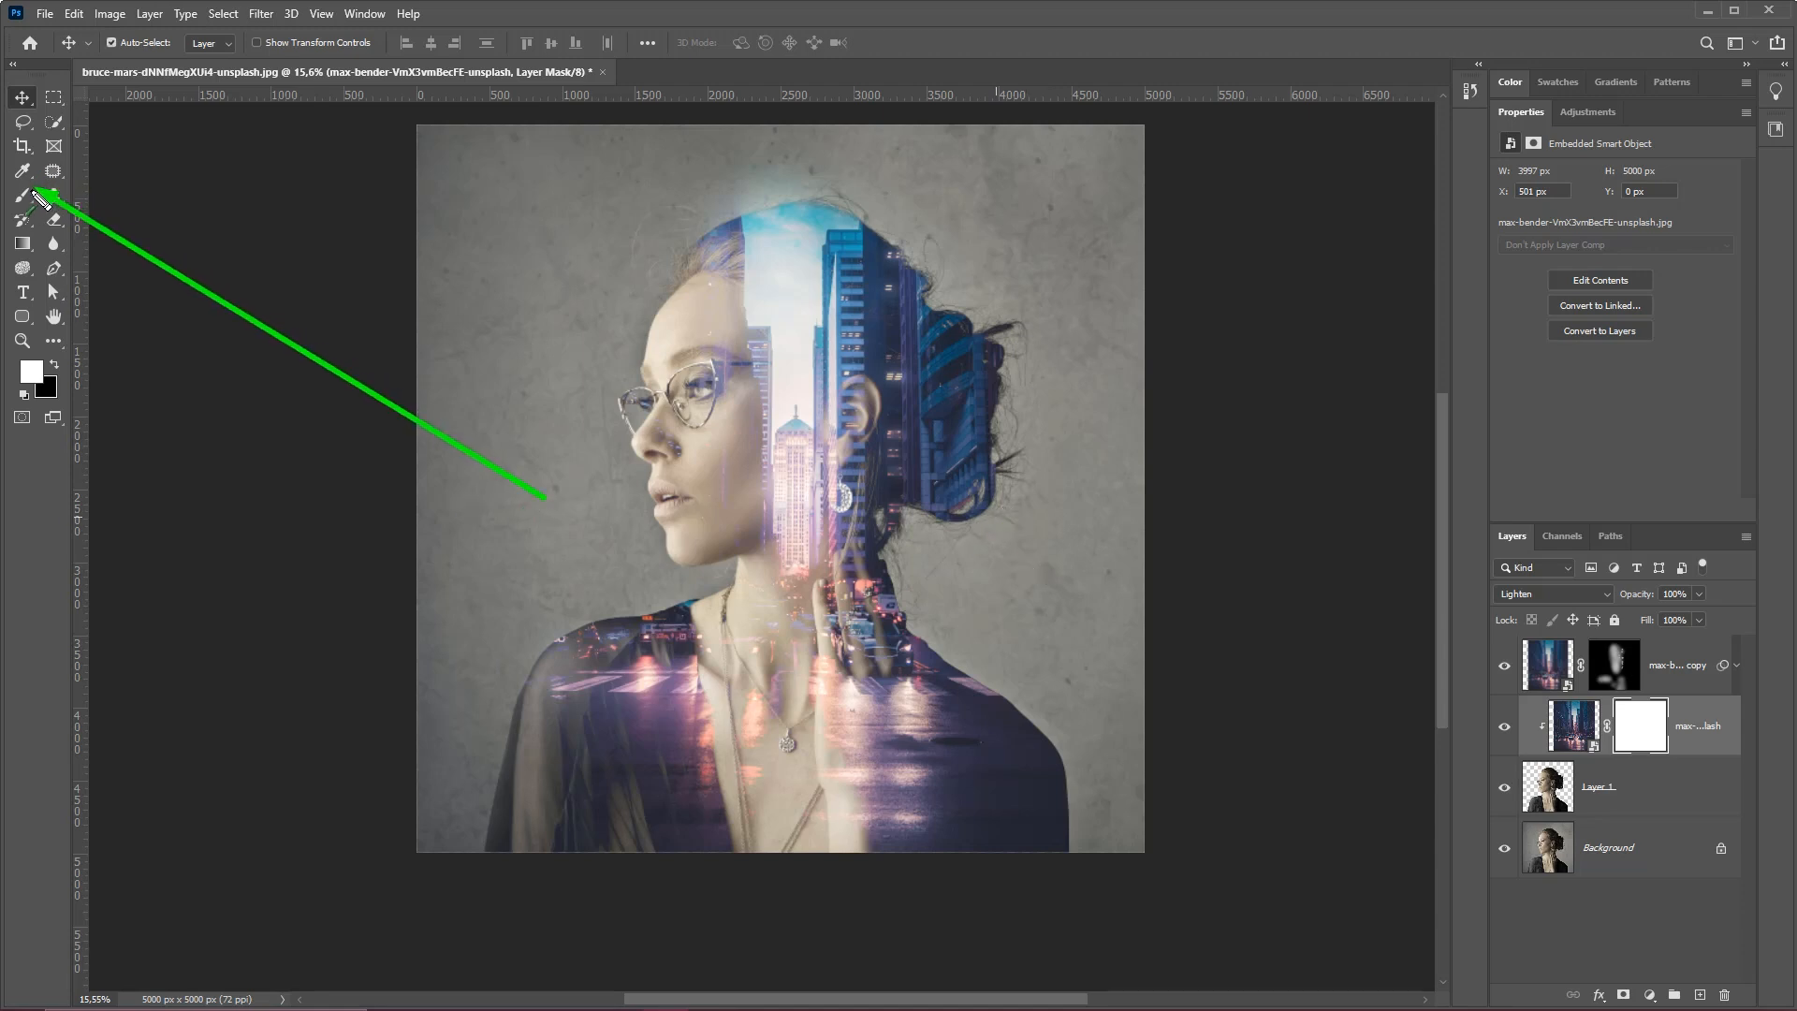
- Activate the Brush tool with black as the foreground color and set the brush size to 1011 px
left_click(25, 196)
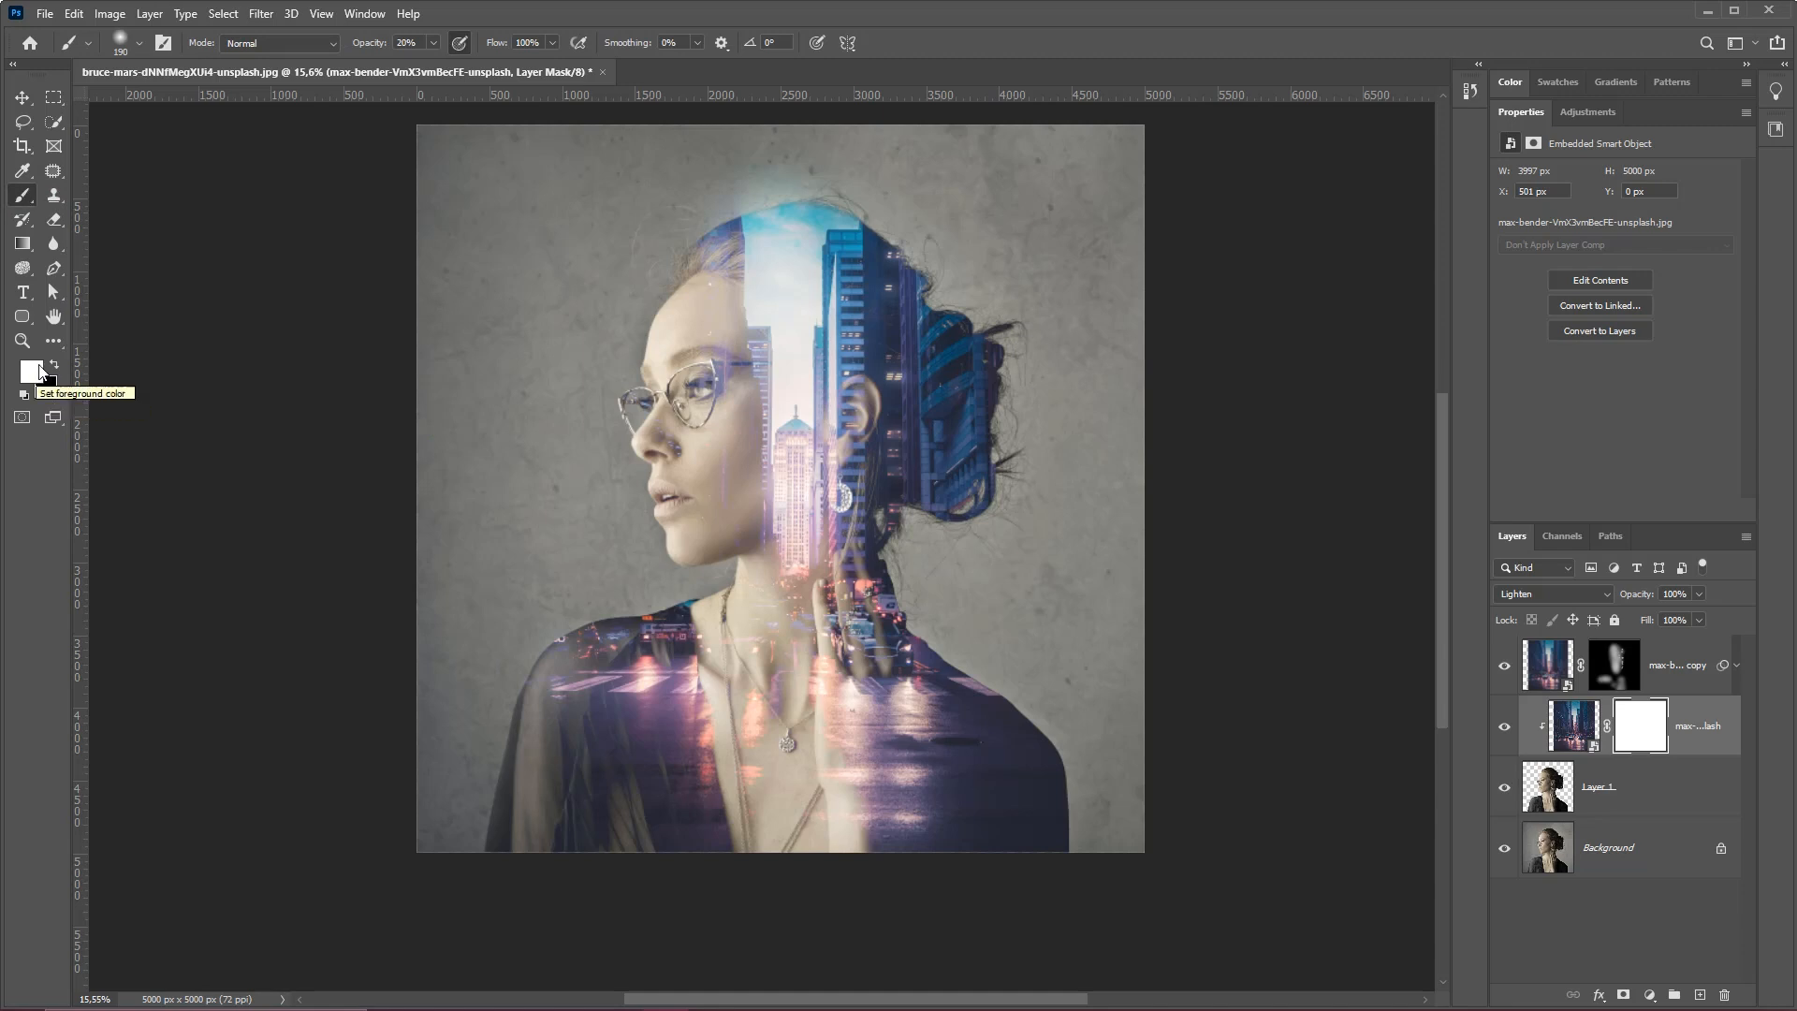
left_click(56, 370)
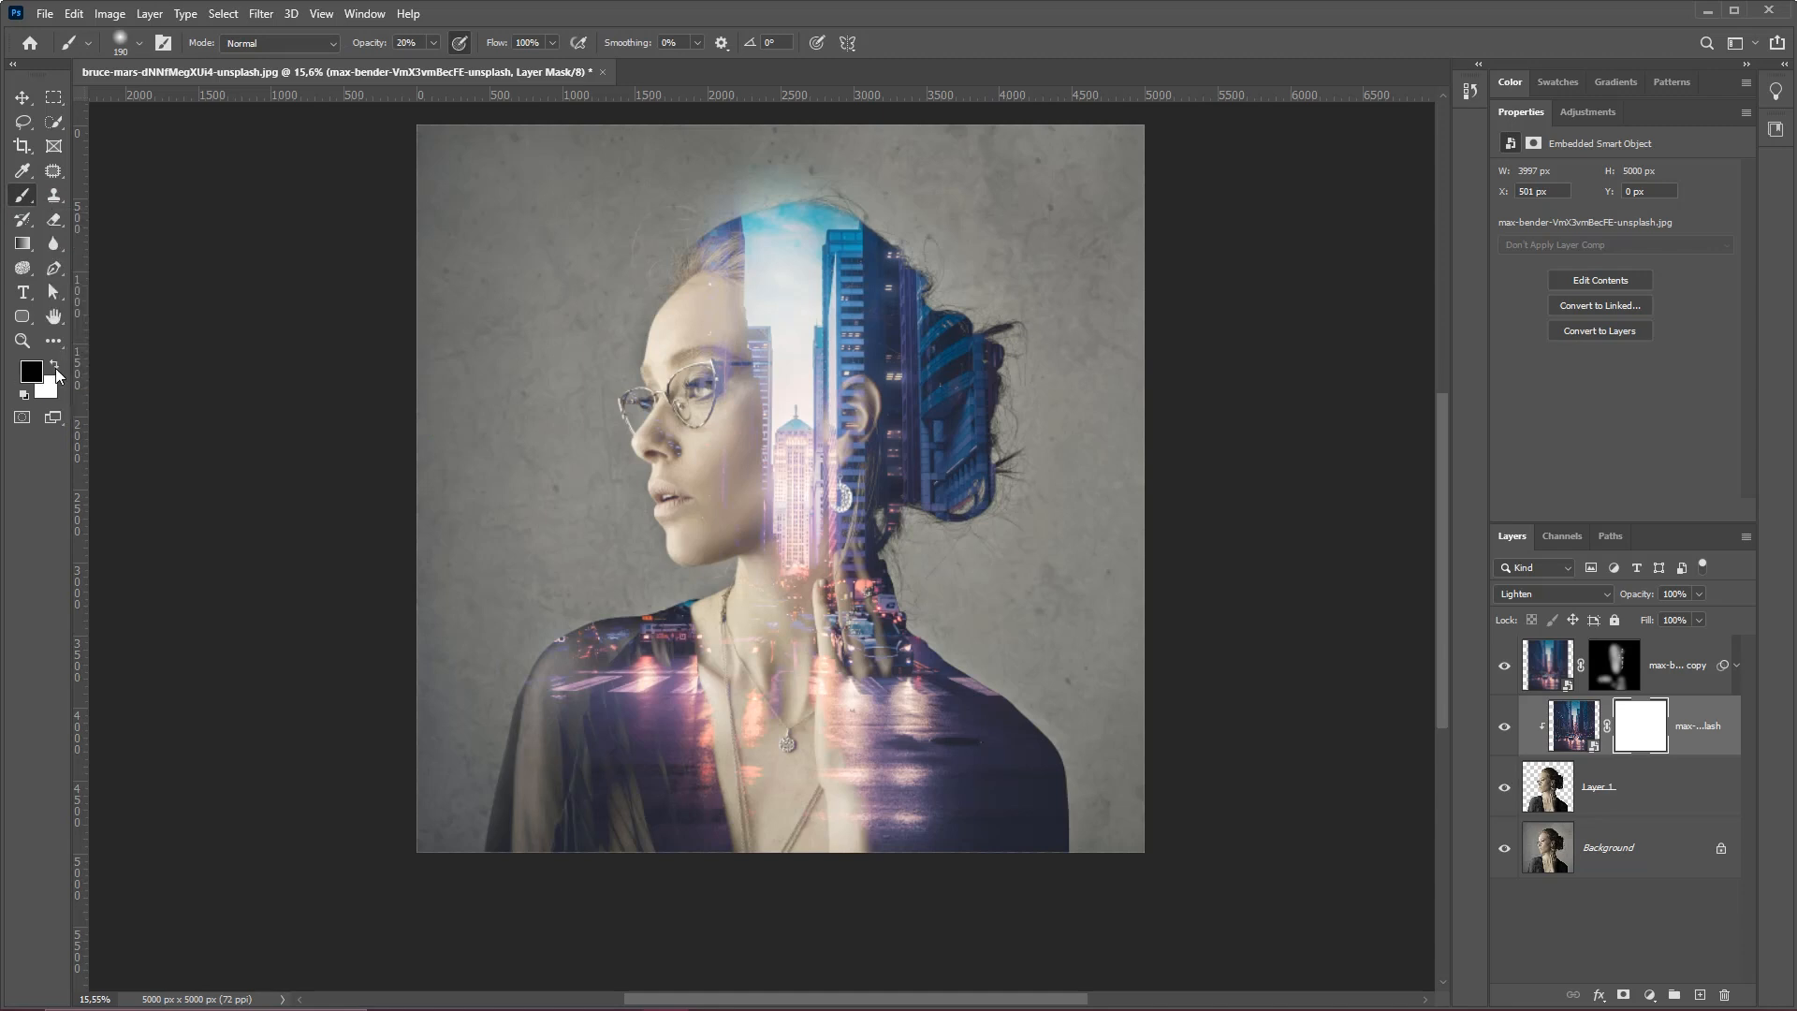
right_click(683, 408)
left_click_drag(886, 440, 900, 442)
left_click(982, 42)
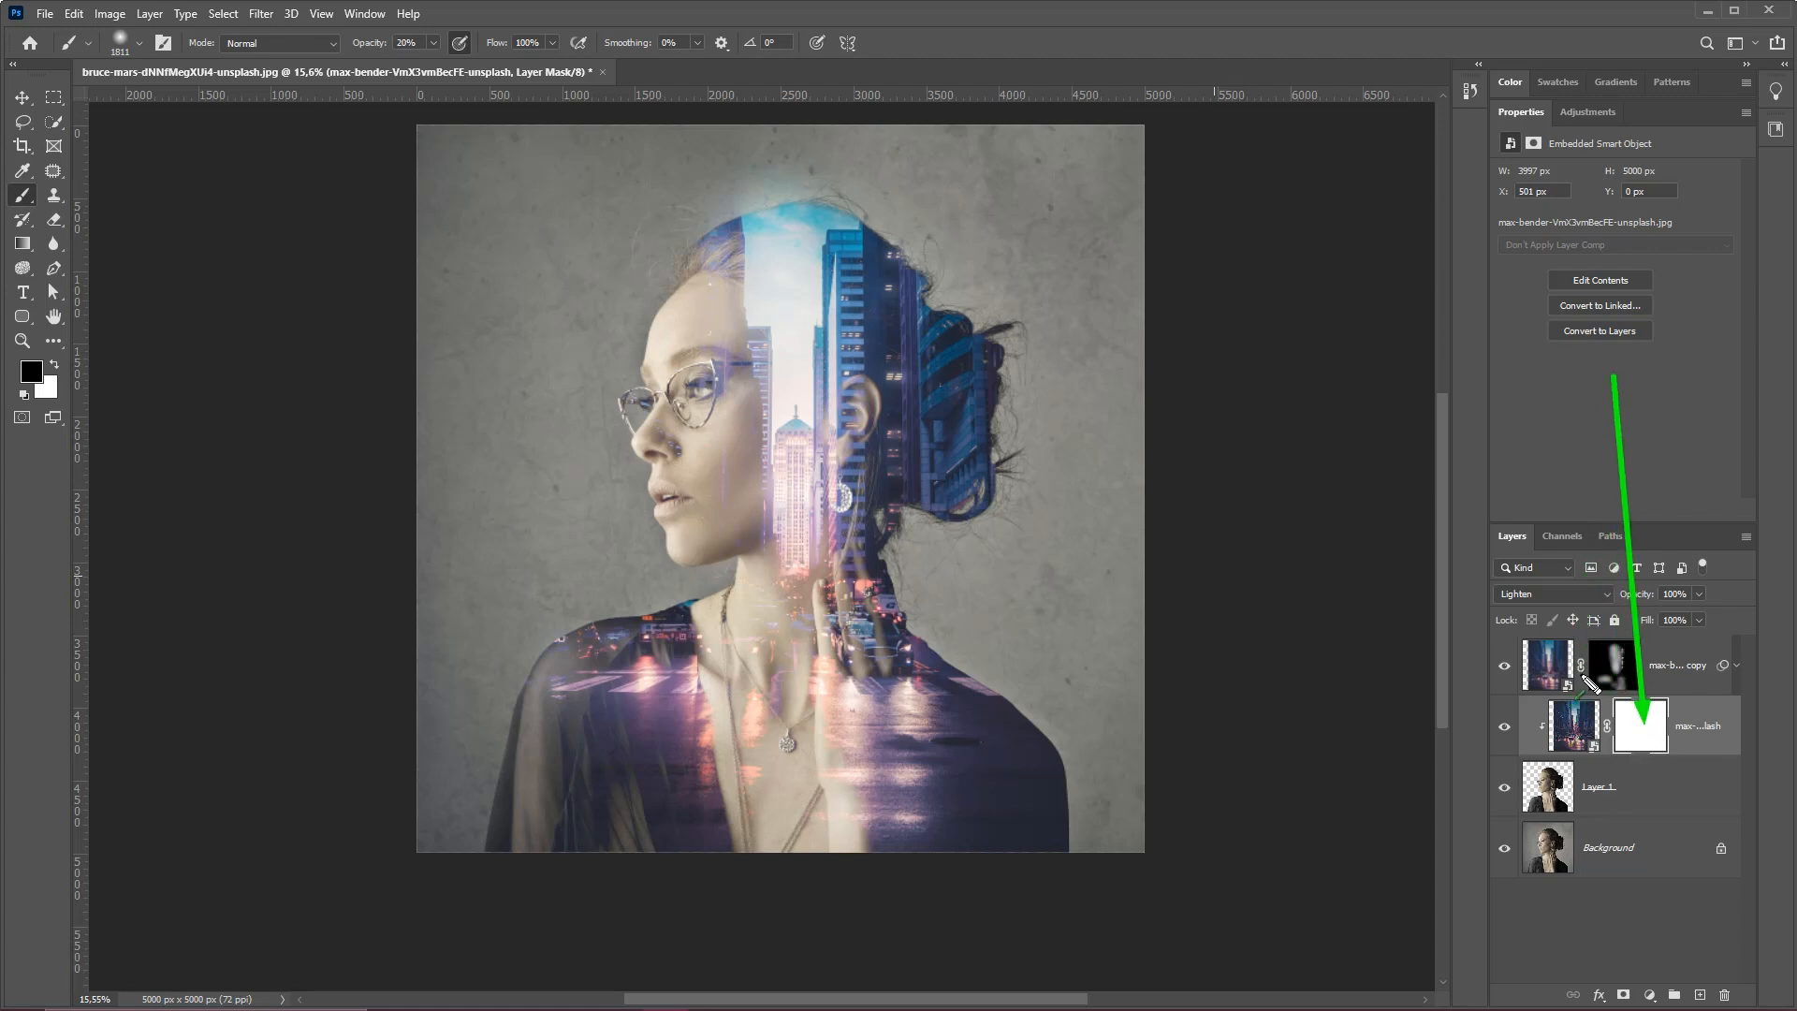
- Paint black on the clipped city photo's mask over the face, glasses and hairline, with the brush size changed to 1300 px
mouse_move(749, 380)
left_mouse_down()
mouse_move(709, 385)
mouse_move(711, 450)
mouse_move(740, 400)
mouse_move(745, 440)
mouse_move(753, 347)
mouse_move(773, 494)
mouse_move(750, 448)
mouse_move(734, 490)
mouse_move(762, 469)
mouse_move(749, 498)
mouse_move(753, 397)
mouse_move(724, 331)
mouse_move(753, 333)
mouse_move(728, 302)
mouse_move(730, 346)
mouse_move(777, 337)
mouse_move(754, 345)
mouse_move(722, 249)
left_mouse_up()
key("bracketleft")
key("bracketleft")
key("bracketleft")
key("bracketleft")
key("bracketleft")
key("bracketleft")
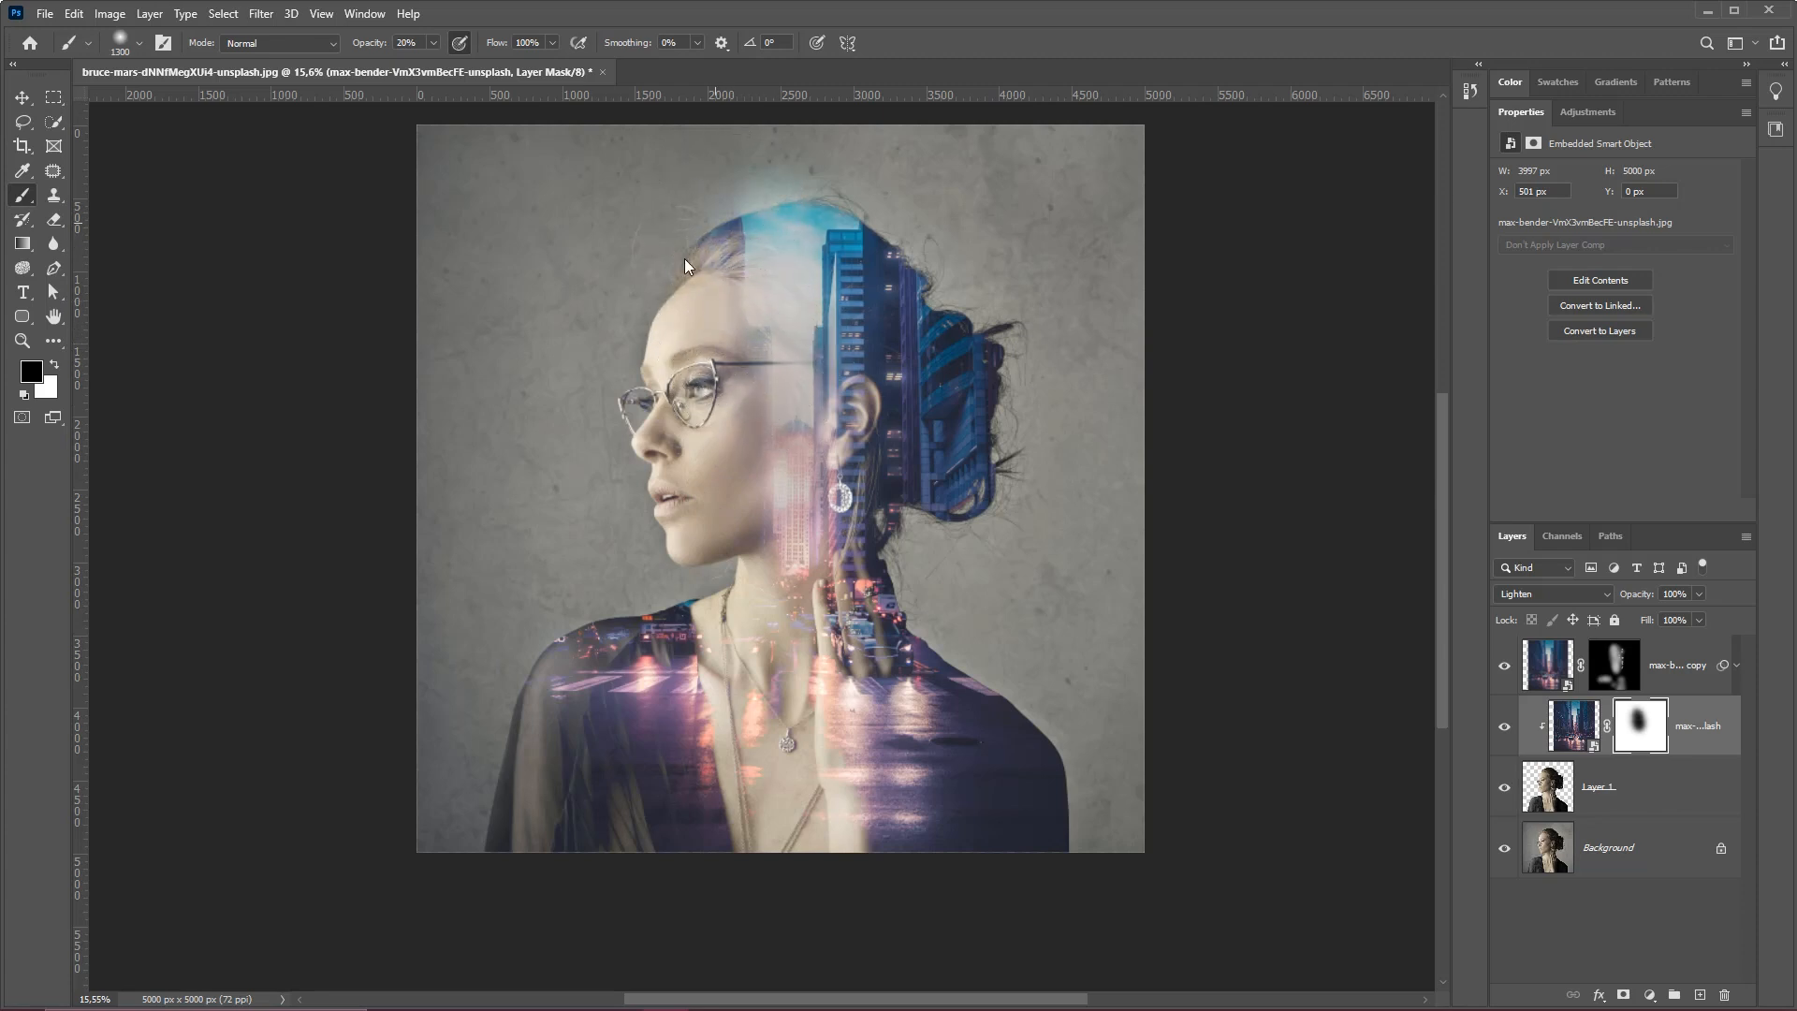
- Paint black on the clipped city photo's mask over the hair bun and the shoulder below the face to fade the city there
mouse_move(988, 347)
left_mouse_down()
mouse_move(988, 458)
mouse_move(963, 527)
mouse_move(1029, 405)
mouse_move(913, 568)
mouse_move(880, 547)
left_mouse_up()
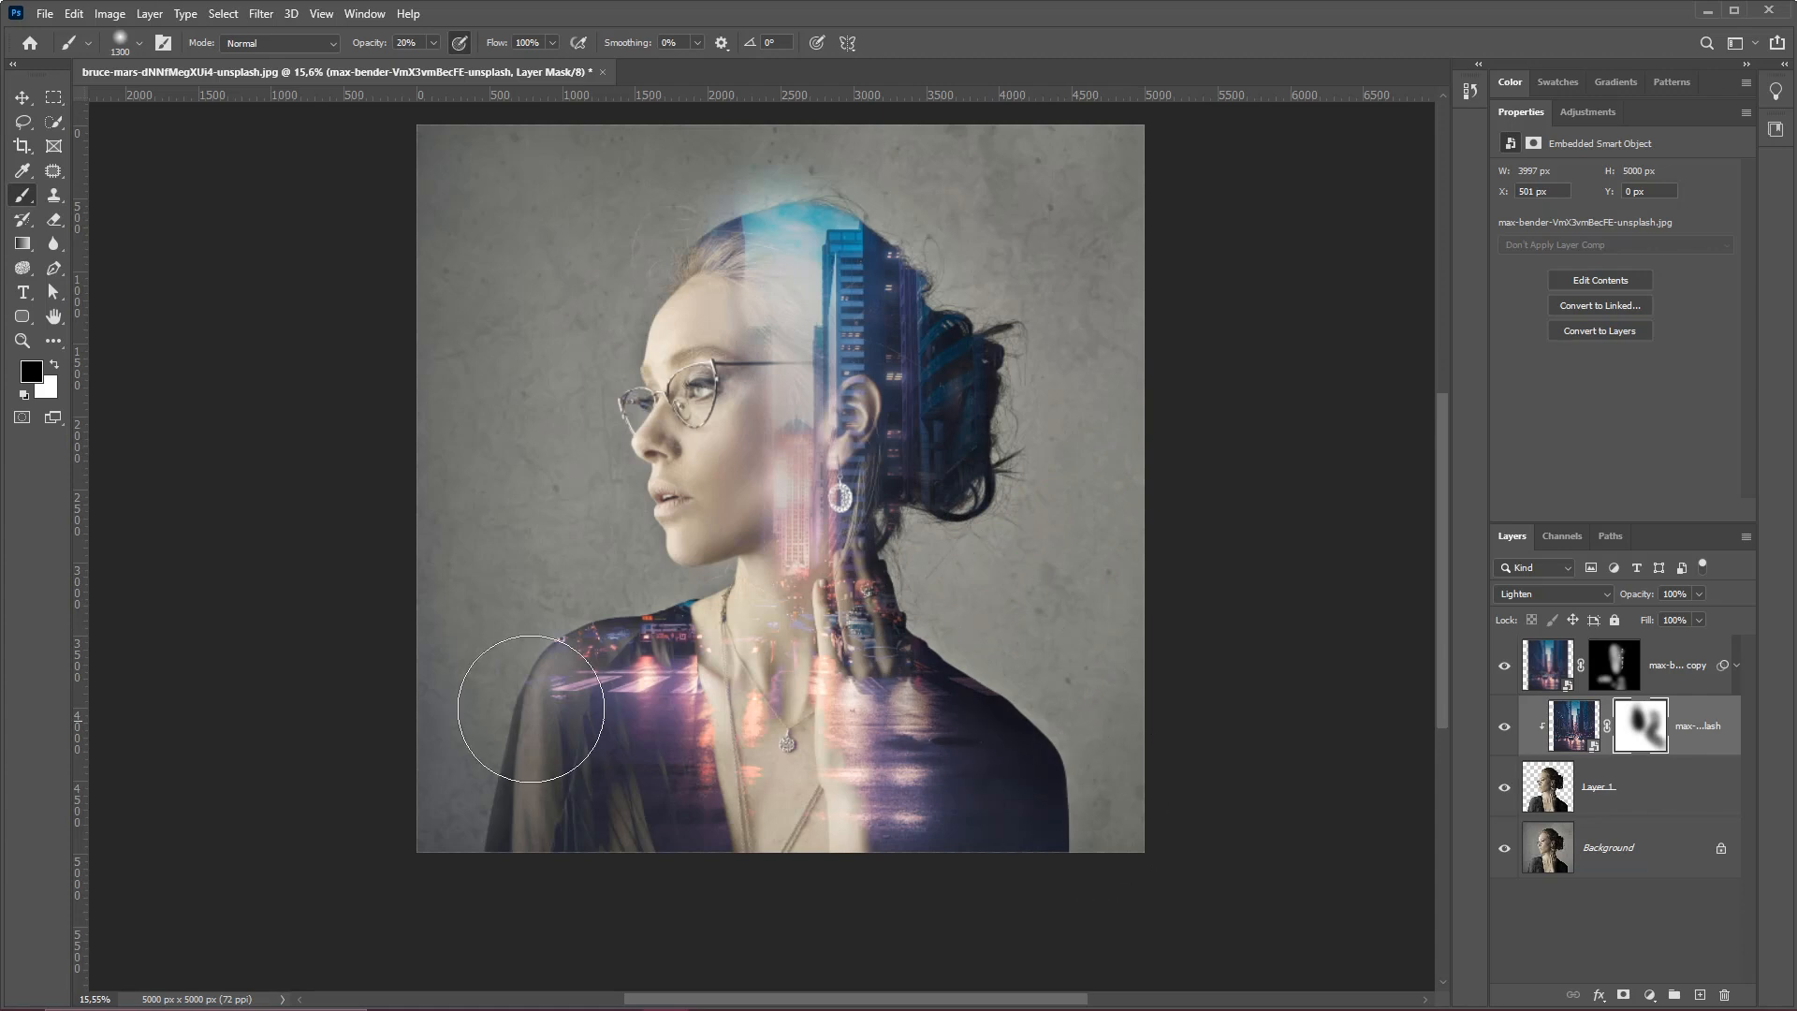
mouse_move(474, 778)
left_mouse_down()
mouse_move(643, 614)
mouse_move(619, 622)
mouse_move(708, 561)
left_mouse_up()
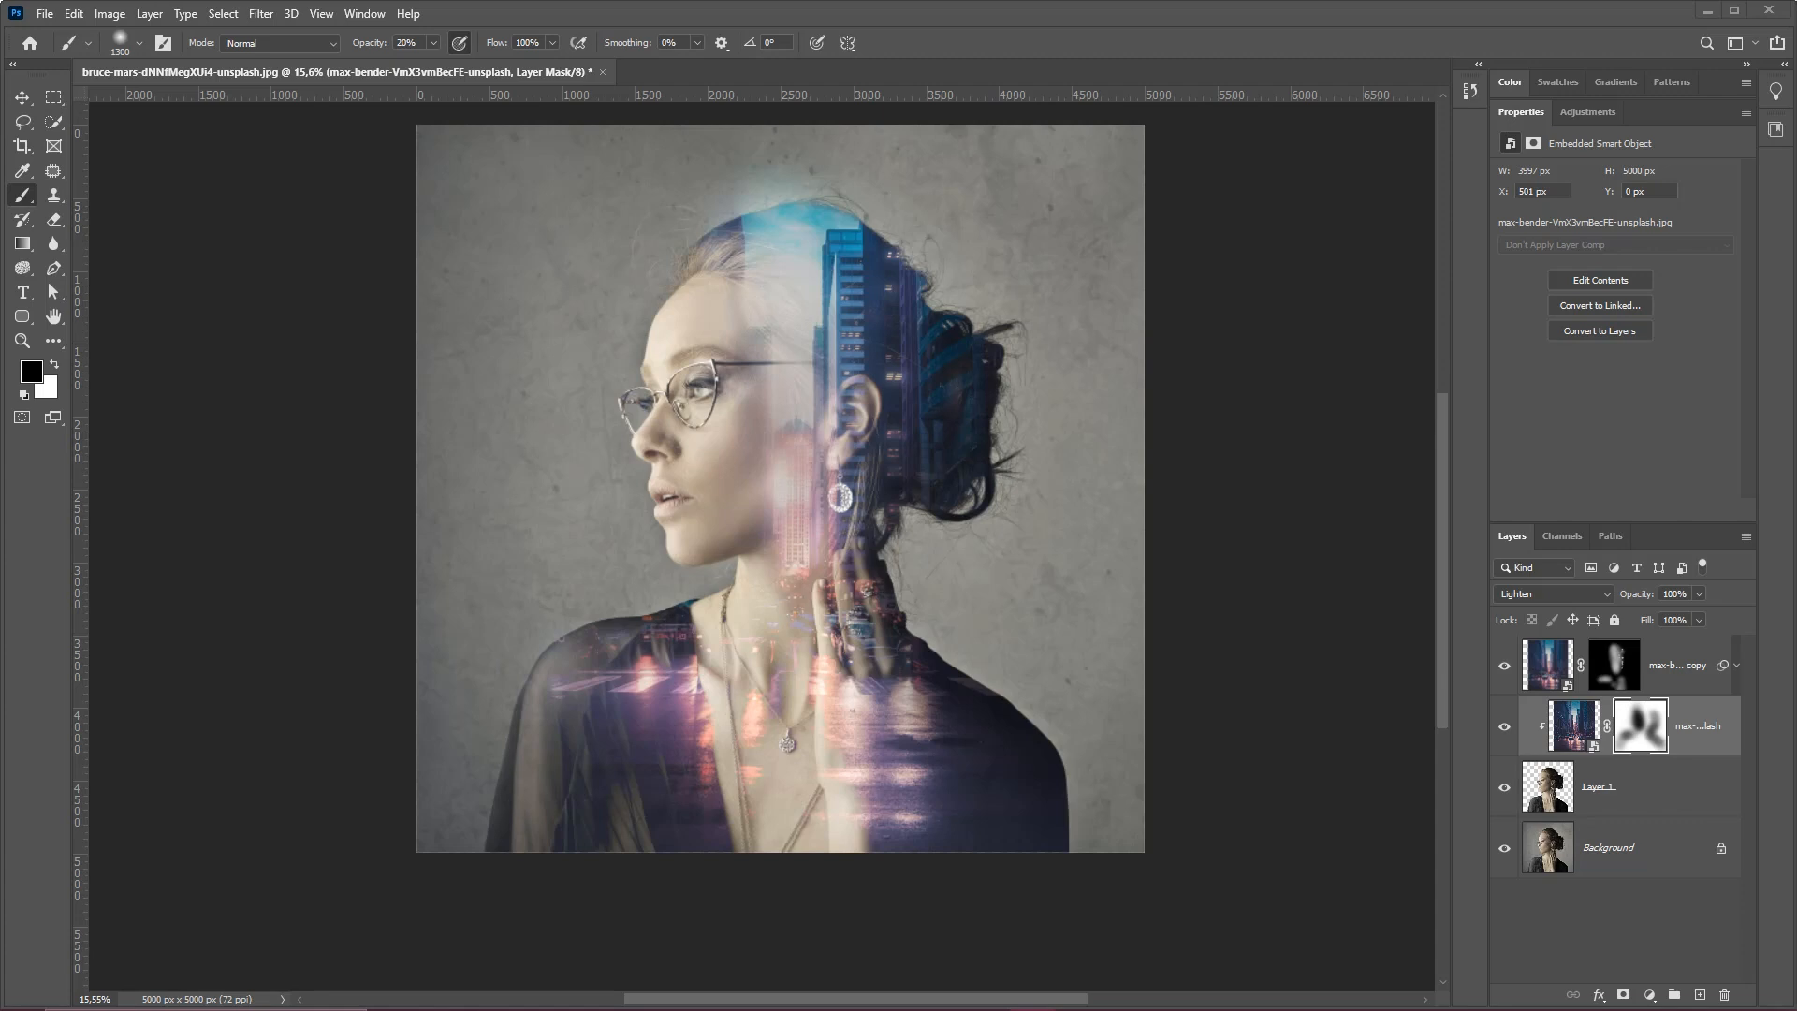
left_click_drag(955, 395, 934, 424)
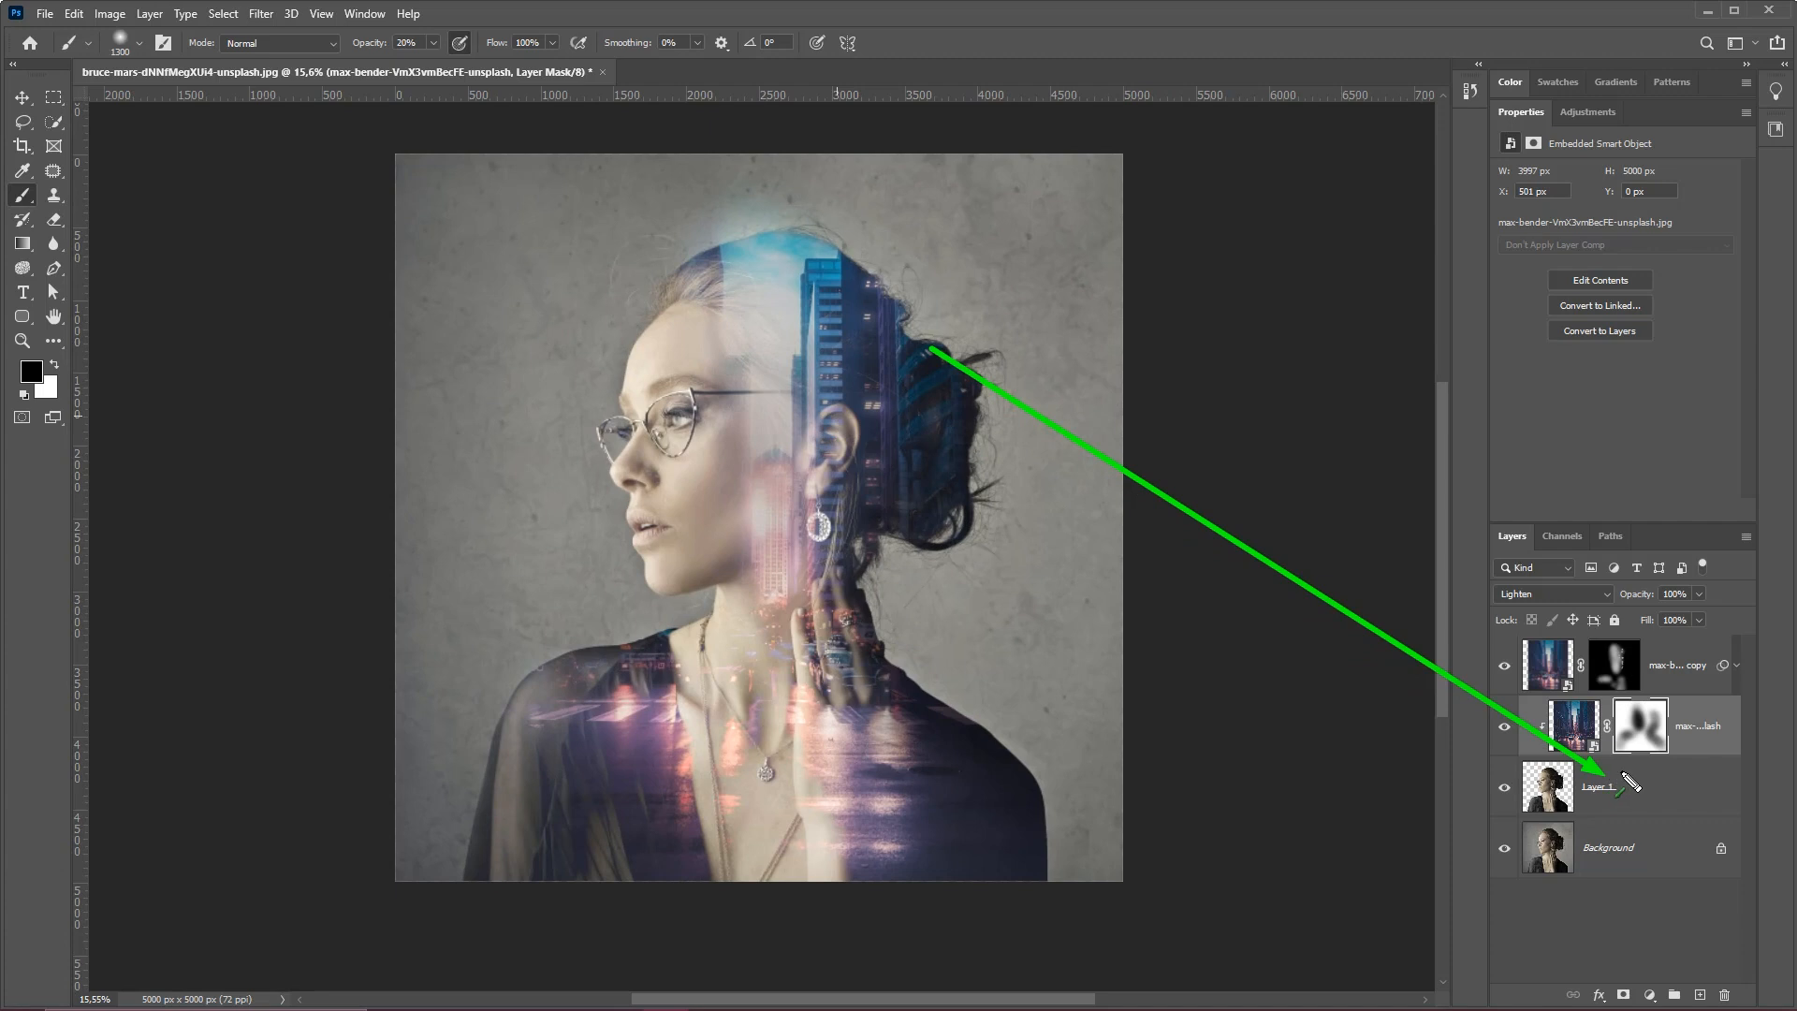
- Select the cut-out woman's layer and turn its visibility off and on to check its contribution to the montage
left_click(1646, 793)
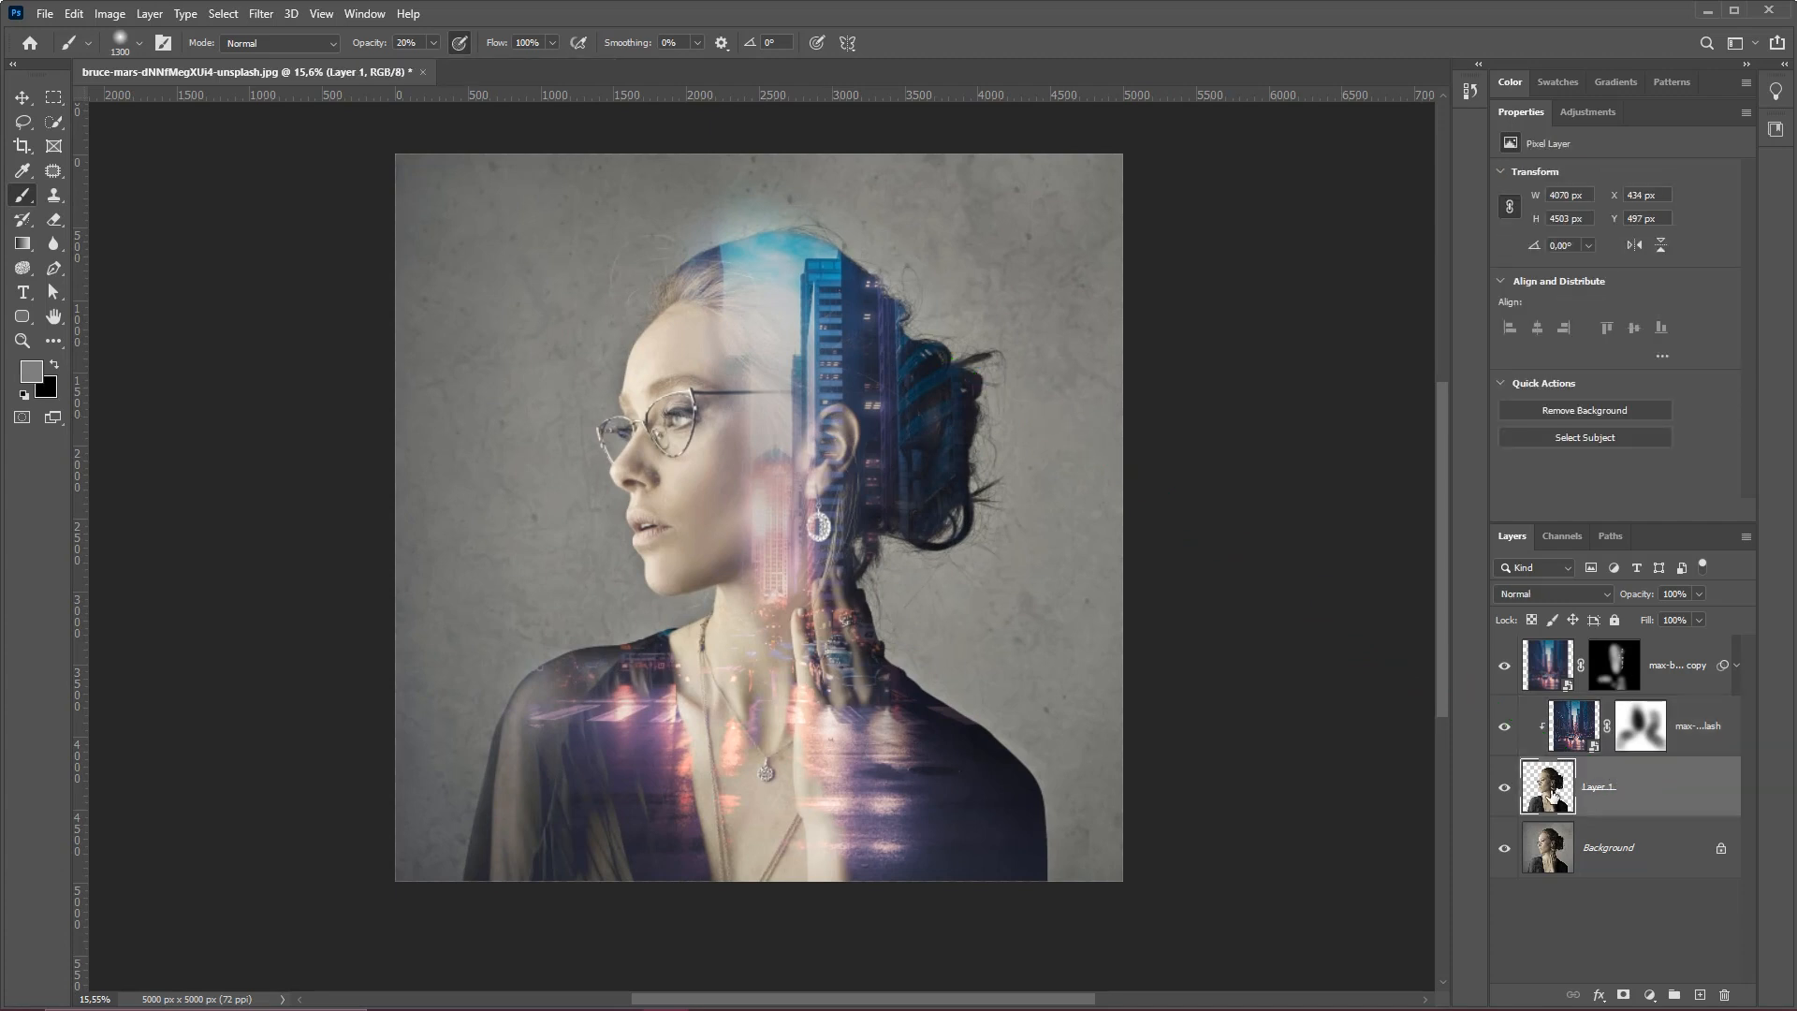
left_click(1504, 791)
left_click(1505, 791)
left_click(1504, 791)
left_click(1504, 790)
- Use a Levels adjustment on the cut-out woman's layer with the RGB input black point at 45 and white point at 241
left_click(113, 14)
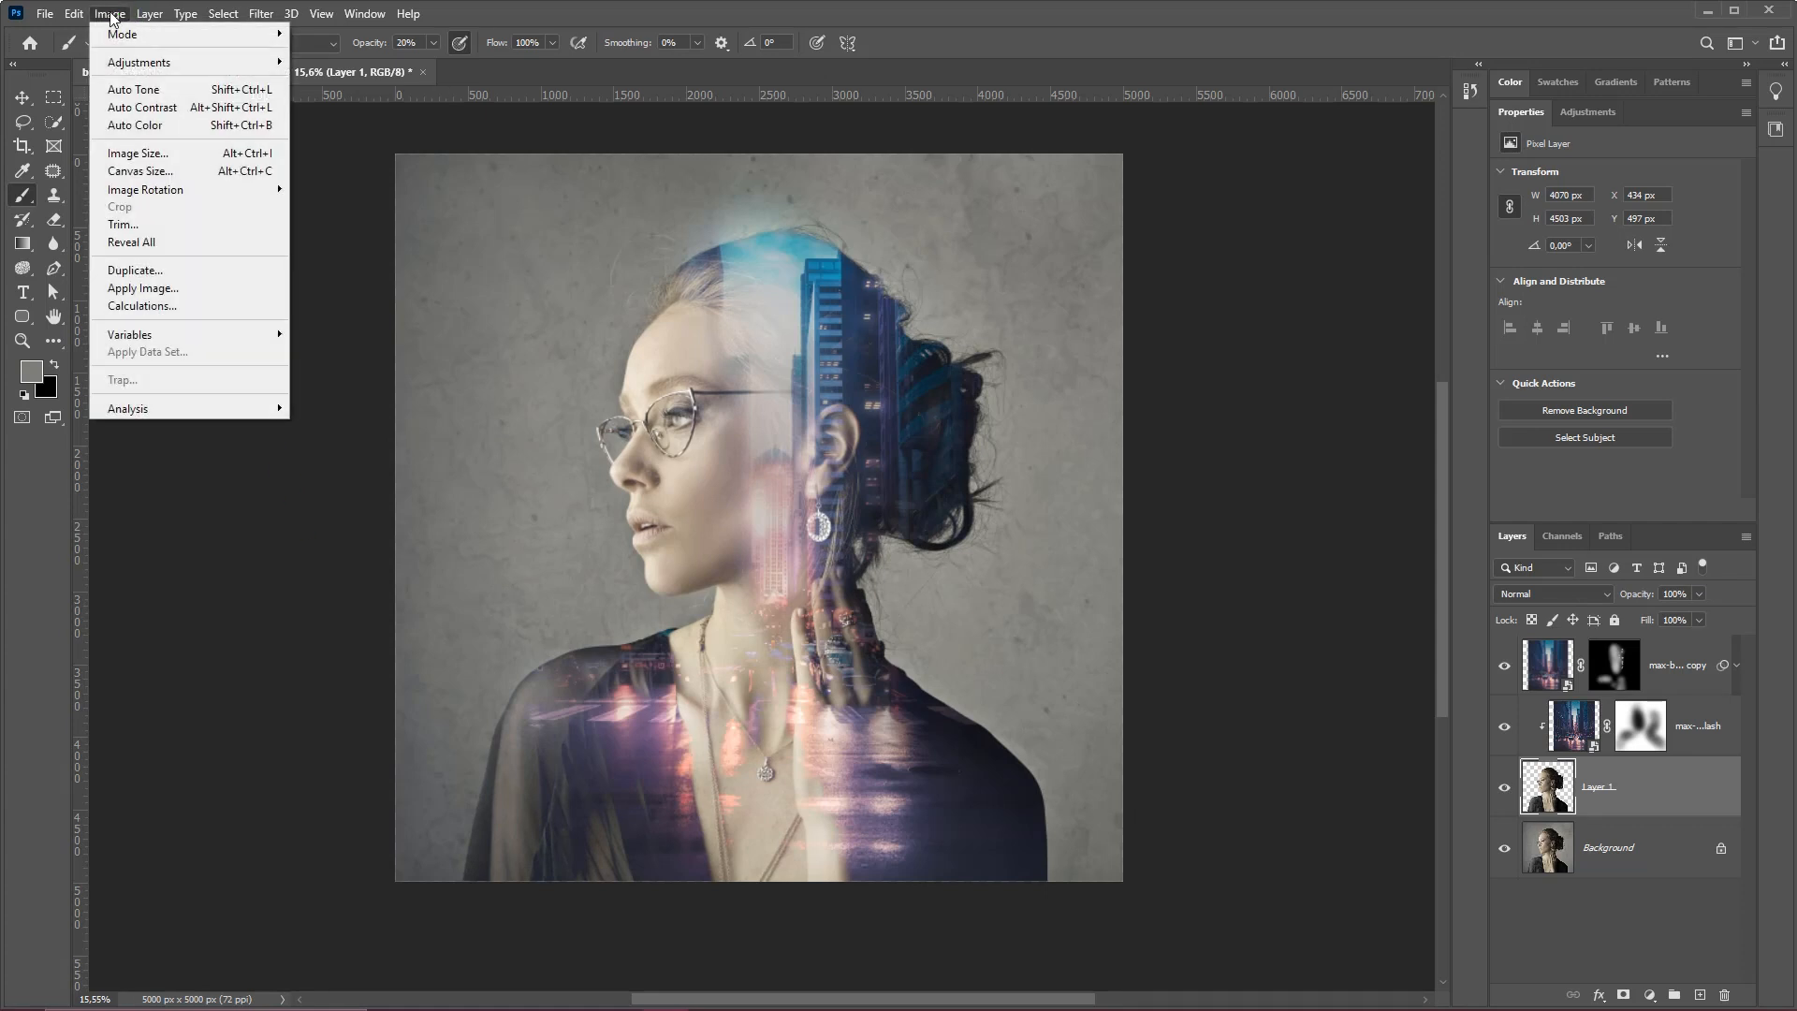
mouse_move(140, 62)
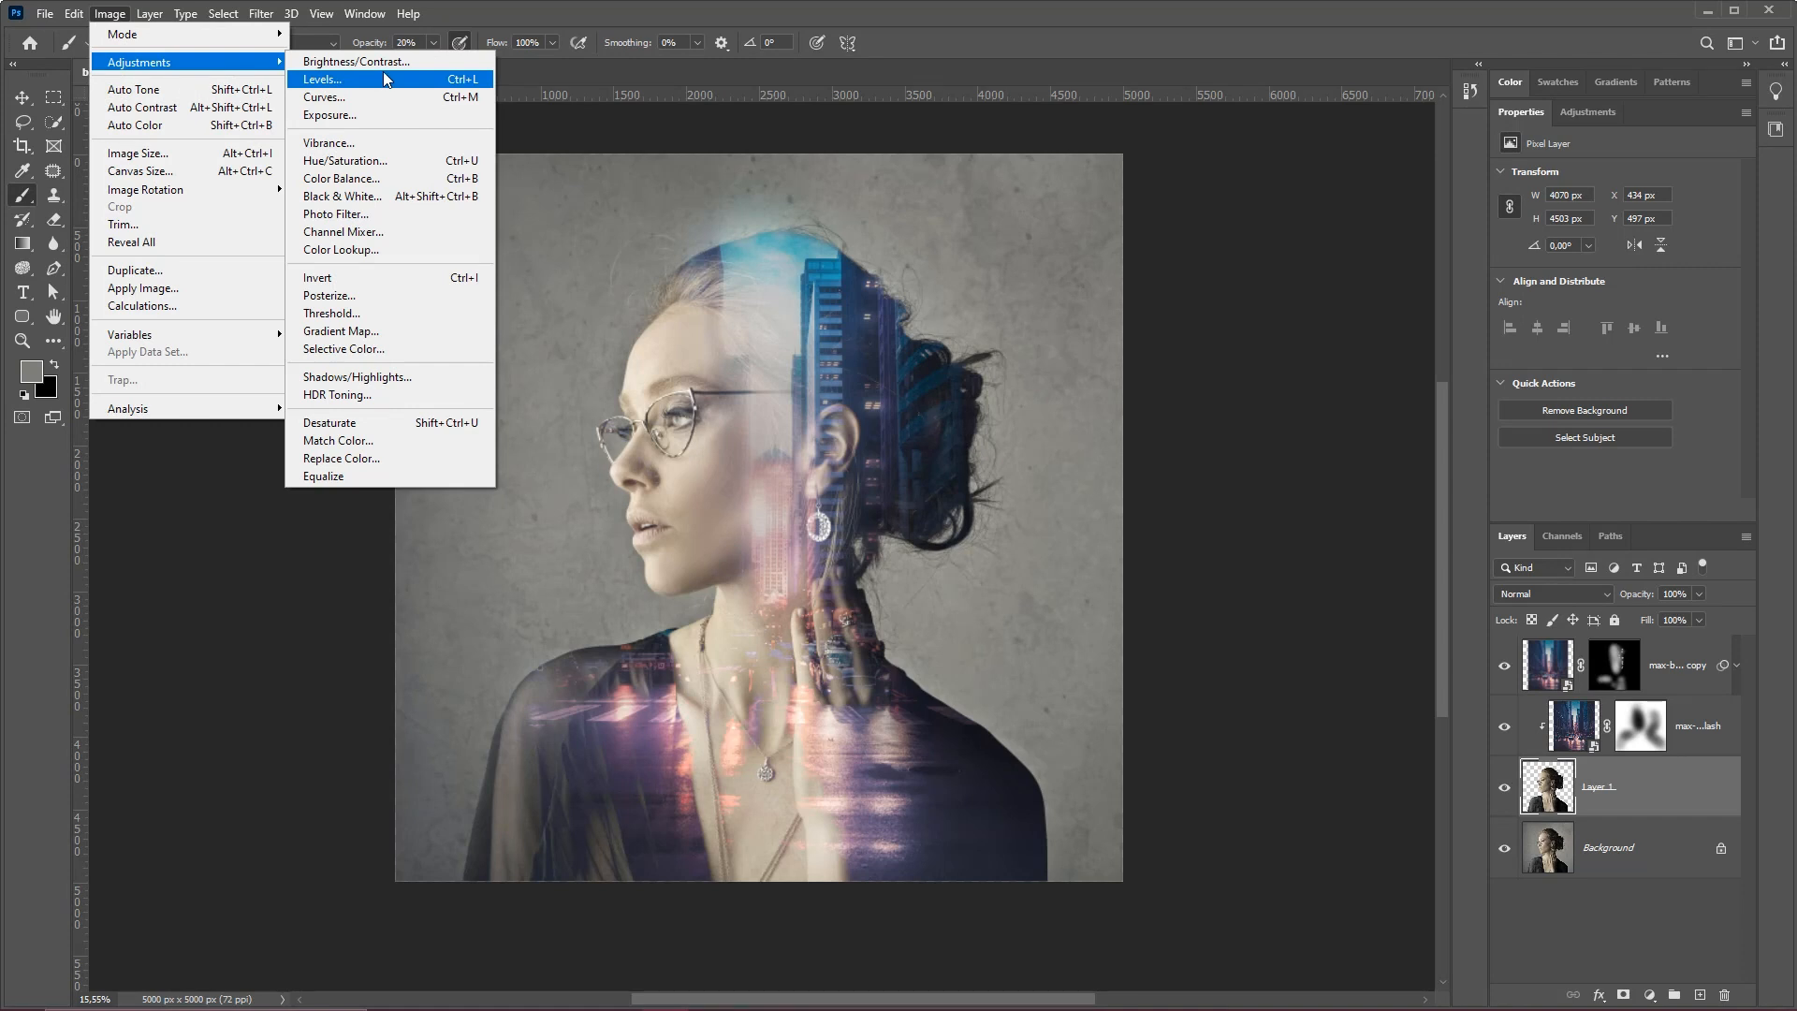
left_click(335, 81)
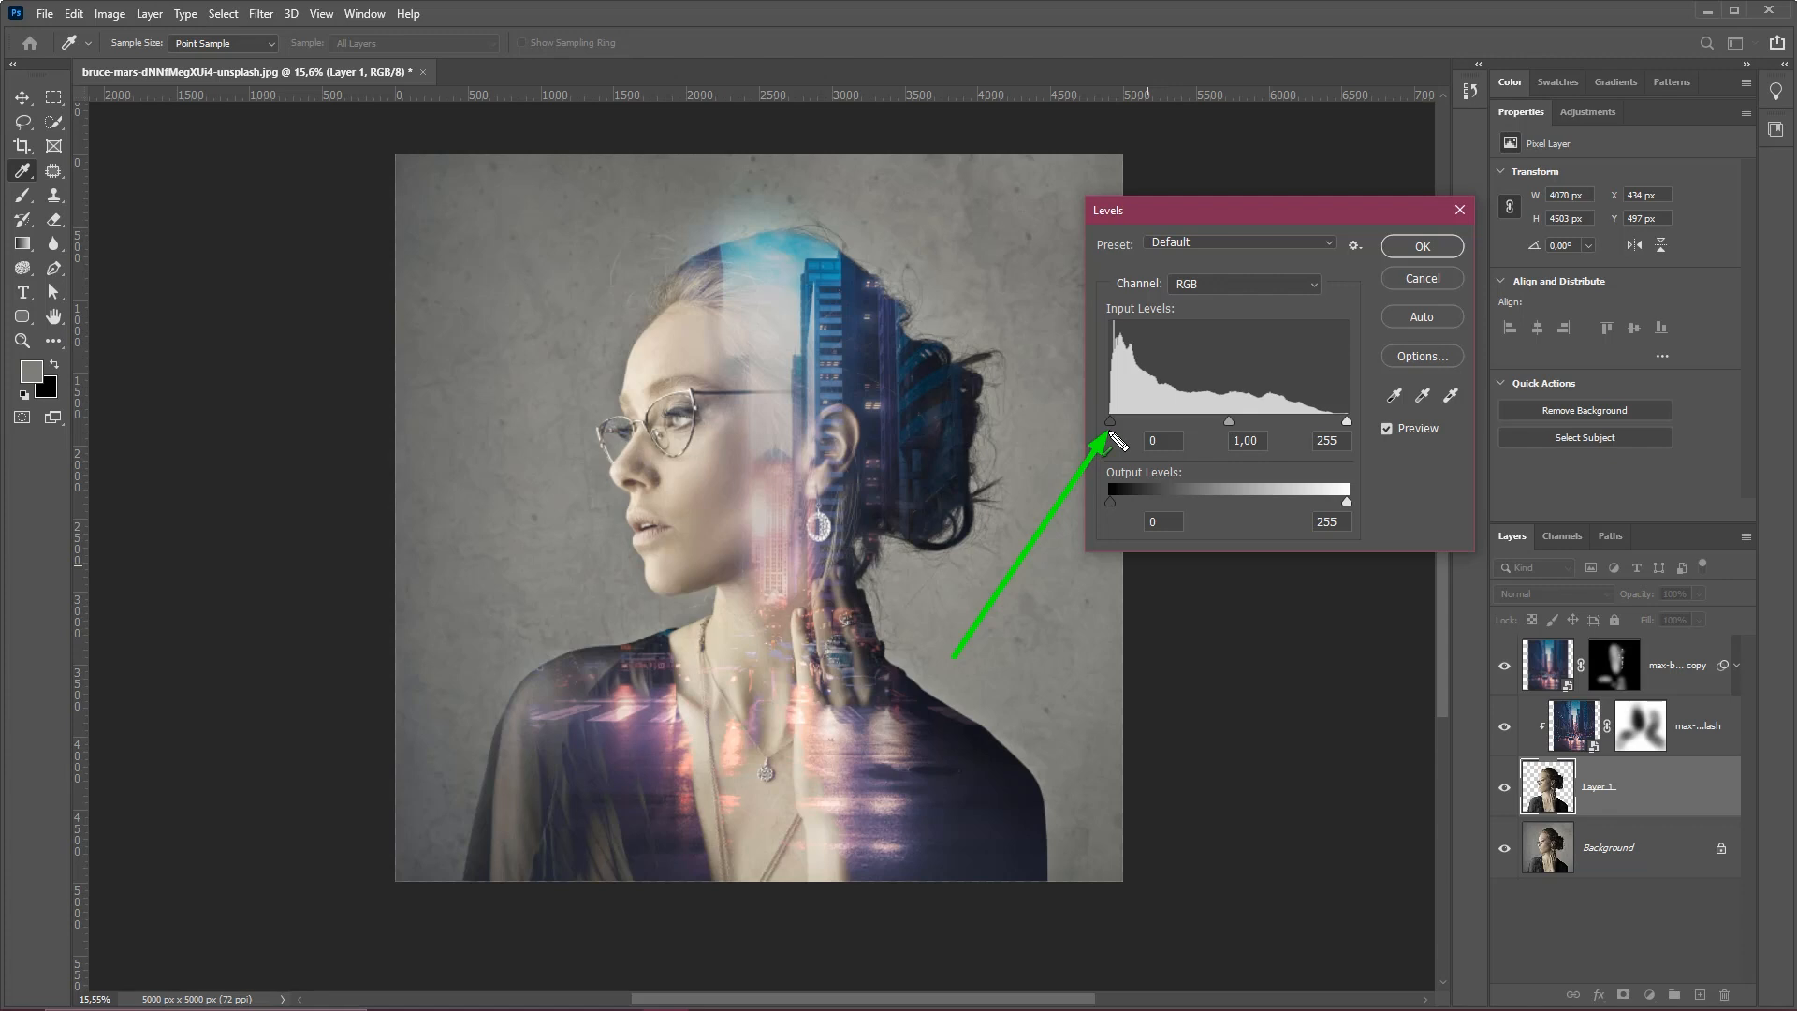
left_click_drag(1110, 419, 1152, 410)
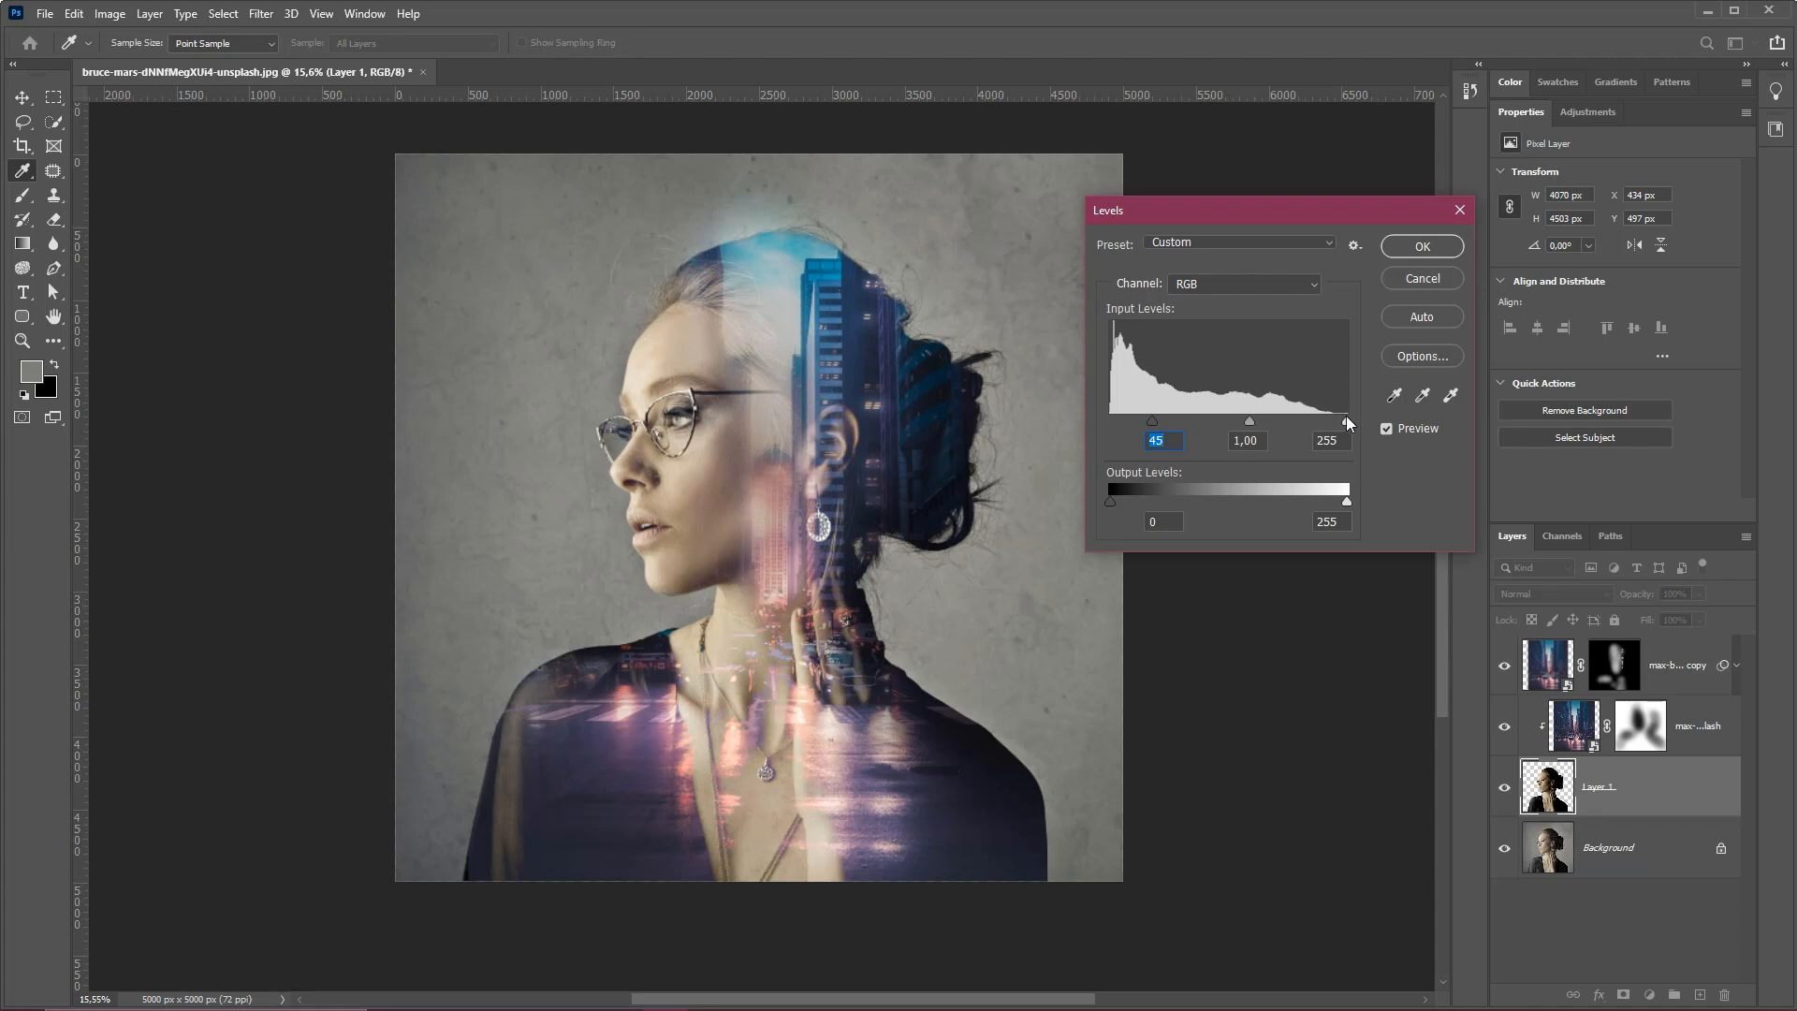
mouse_move(1352, 419)
left_mouse_down()
mouse_move(1331, 420)
mouse_move(1361, 421)
left_mouse_up()
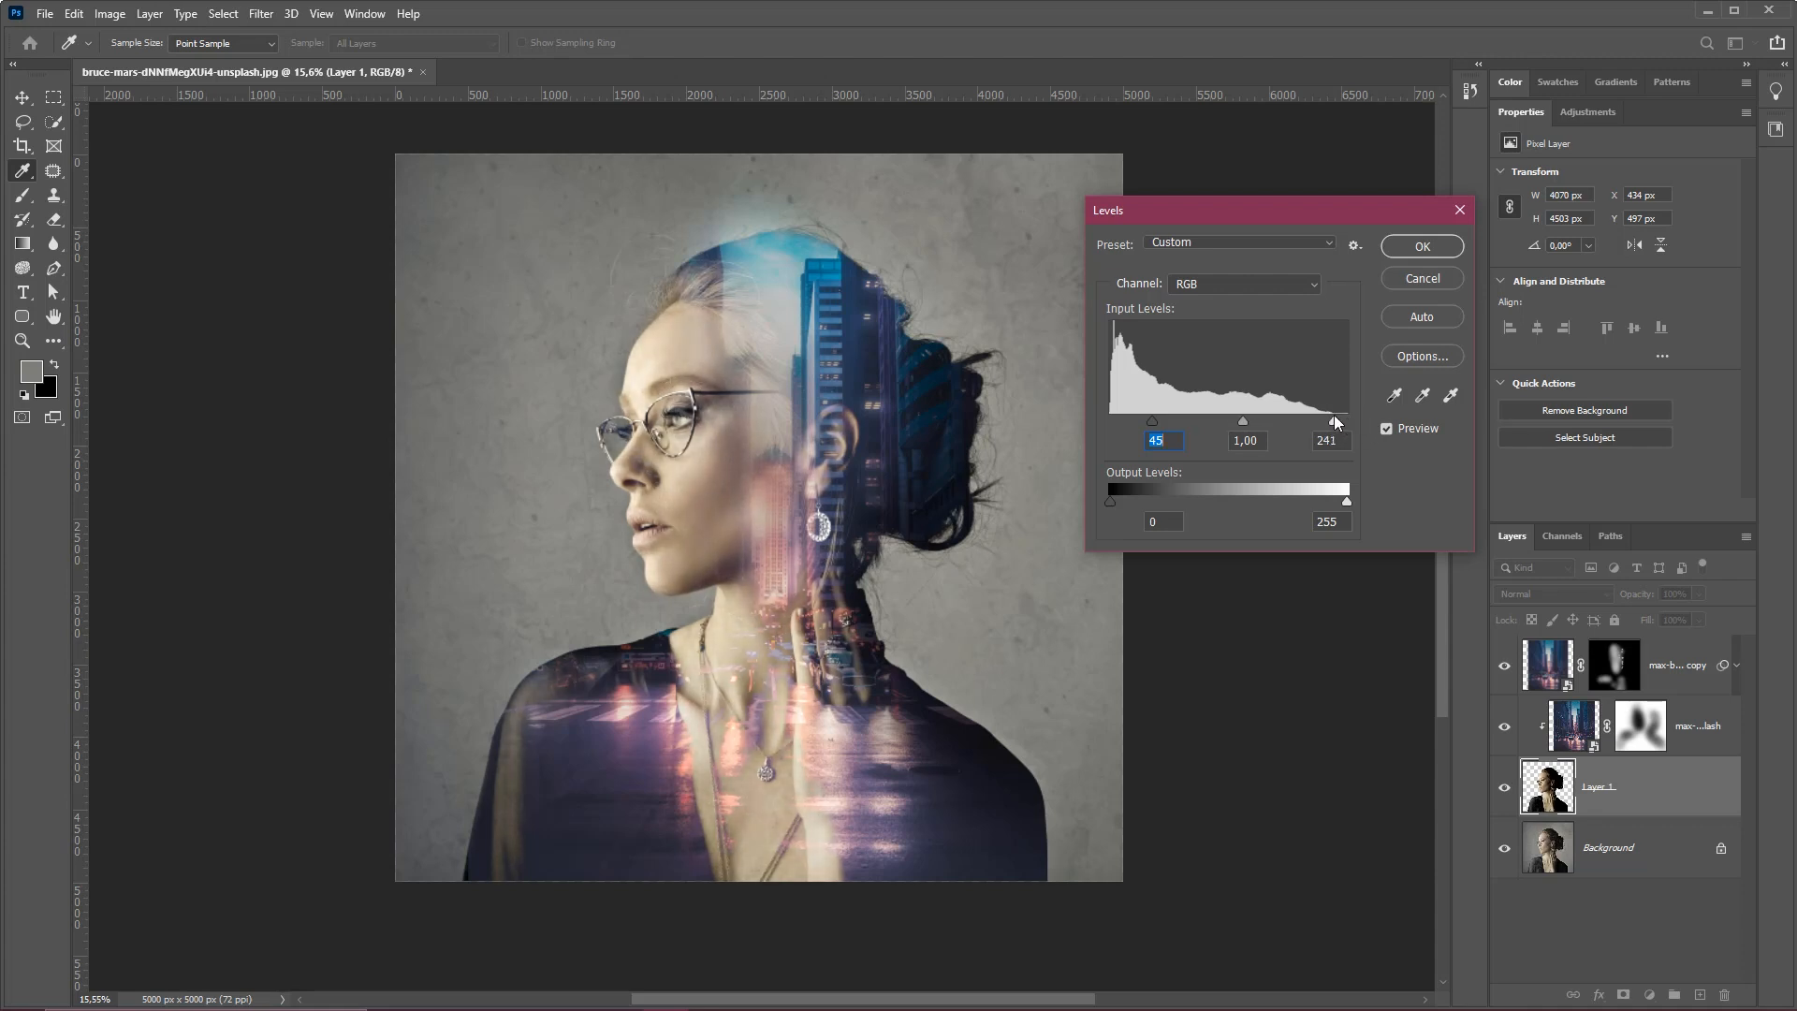
left_click(1334, 419)
- Compare the portrait with and without the Levels preview and apply the adjustment to the cut-out woman's layer
left_click(1387, 428)
left_click(1388, 429)
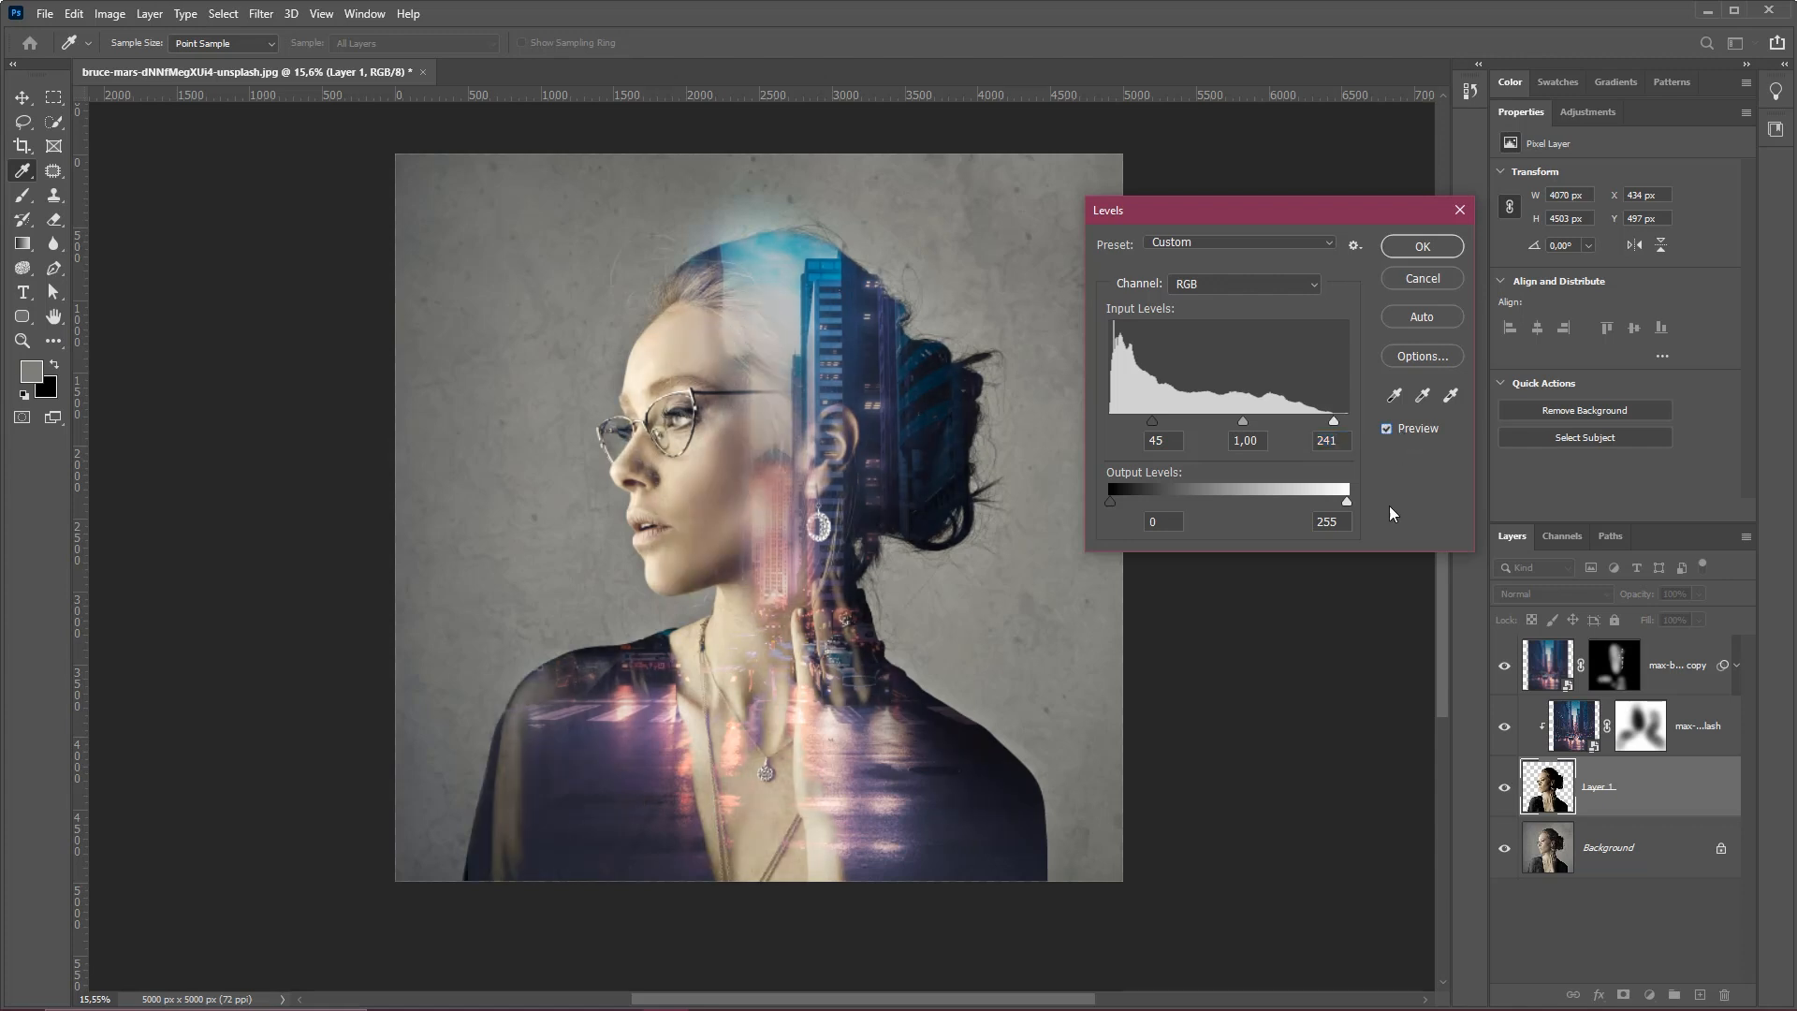
left_click(1387, 429)
left_click(1387, 429)
left_click(1387, 429)
left_click(1387, 430)
left_click(1387, 430)
left_click(1387, 430)
left_click_drag(1168, 208, 1125, 218)
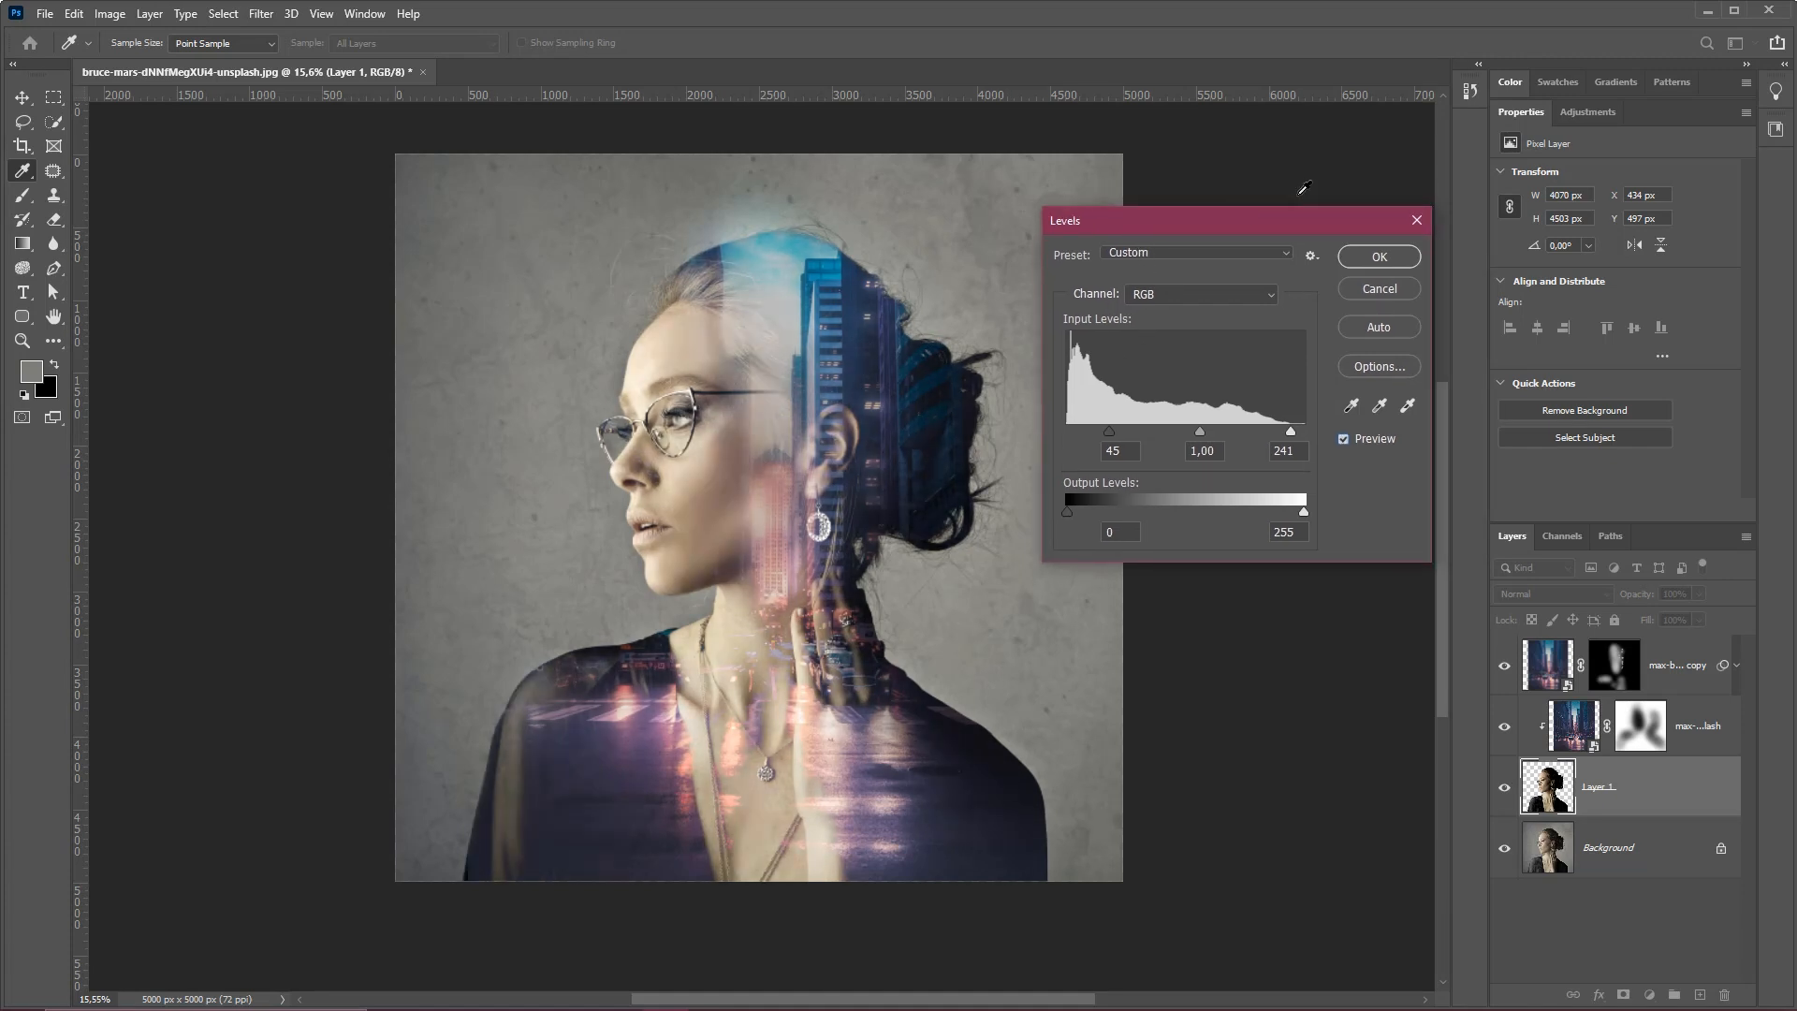
left_click(1368, 257)
key("z")
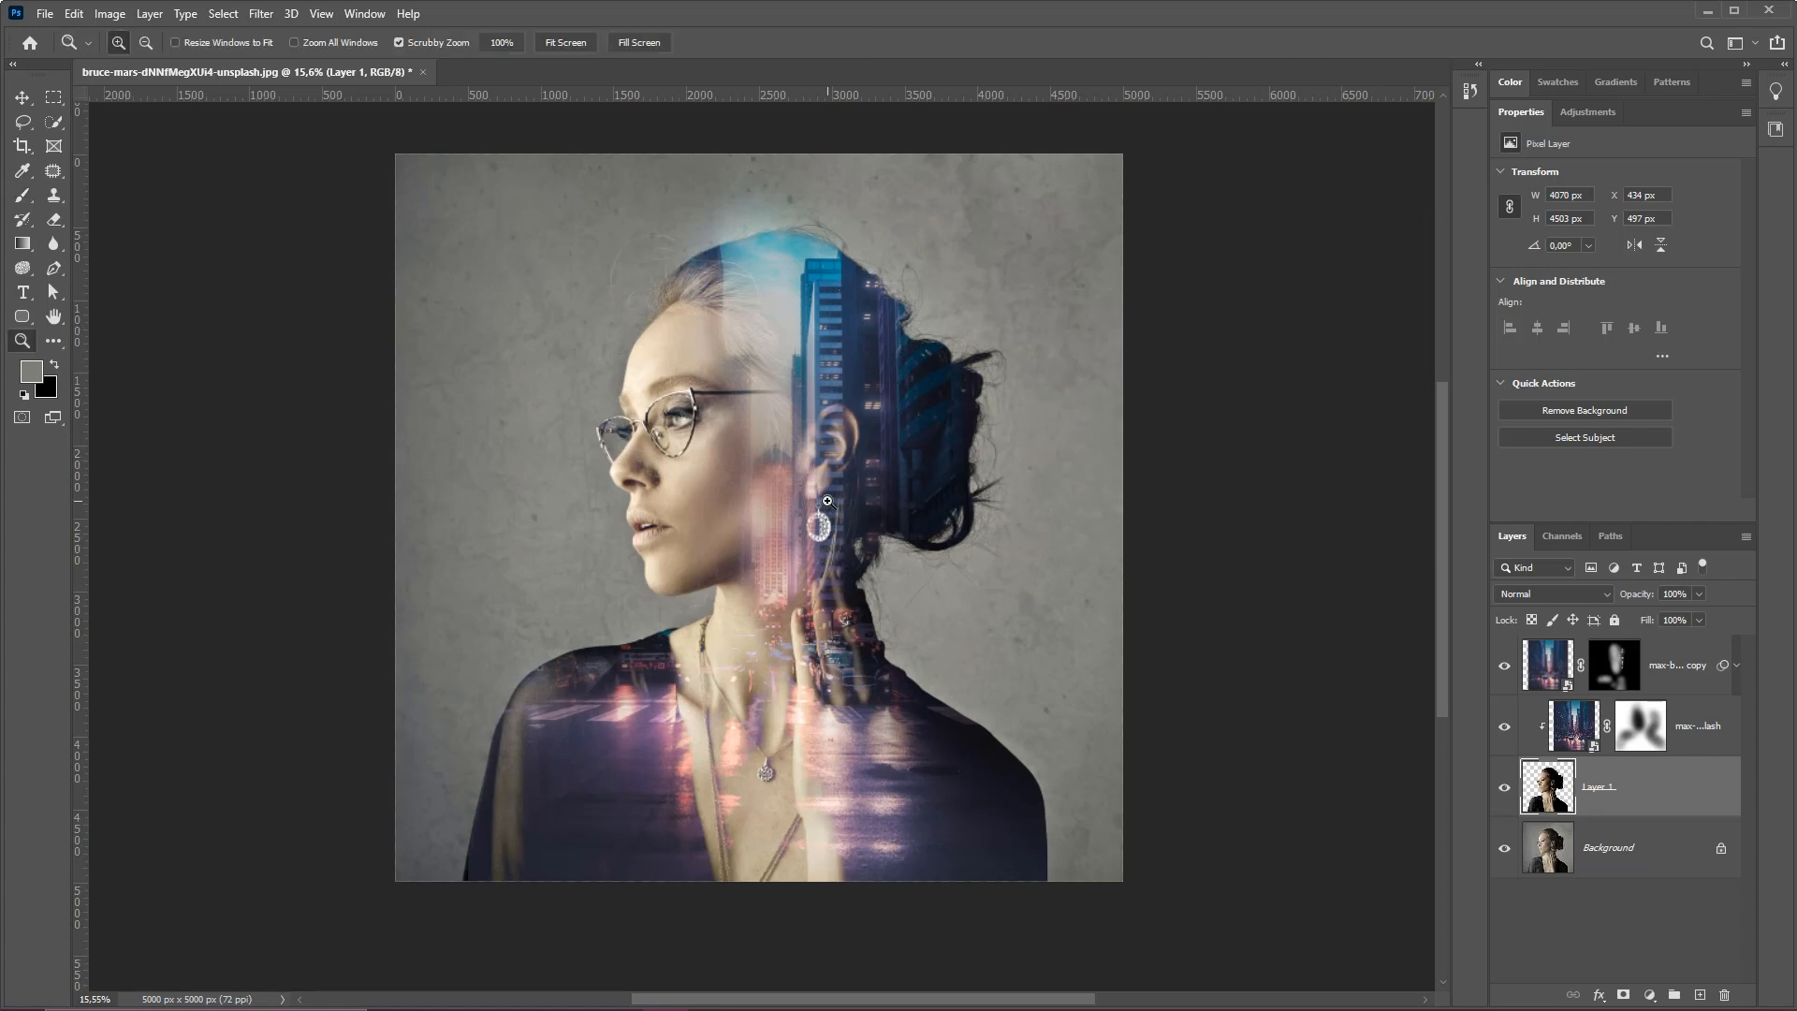
key("v")
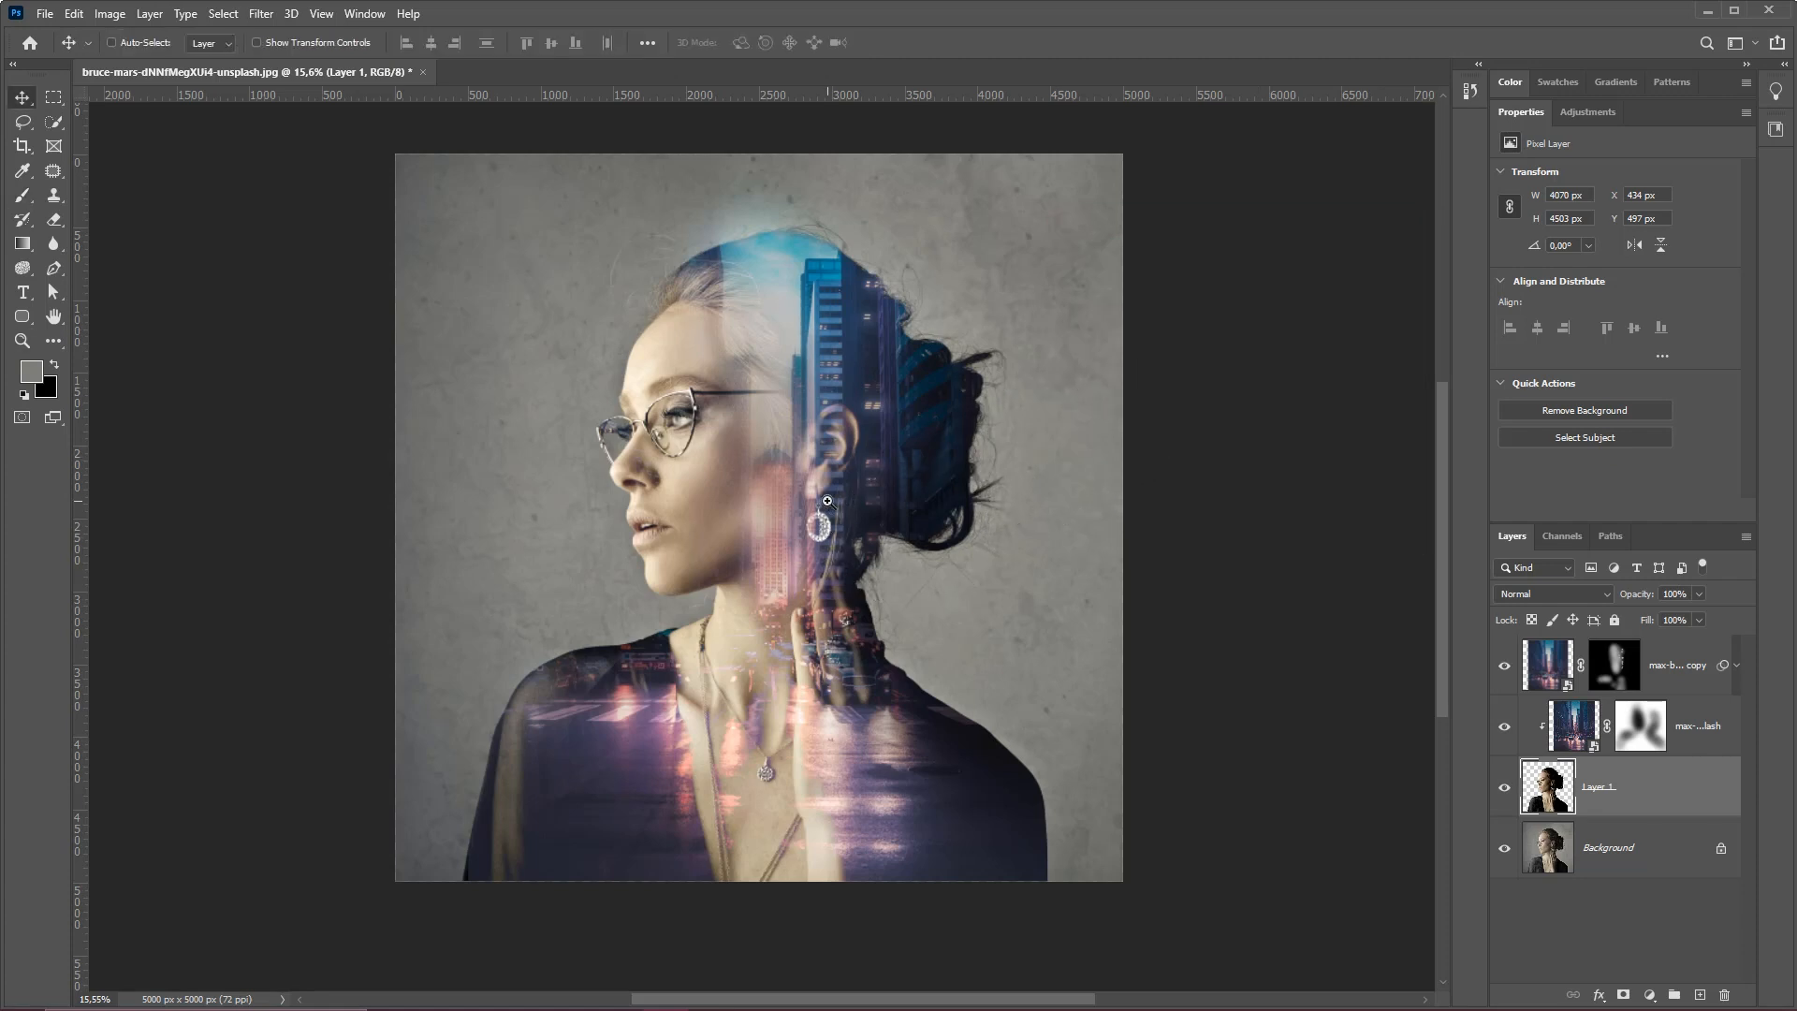